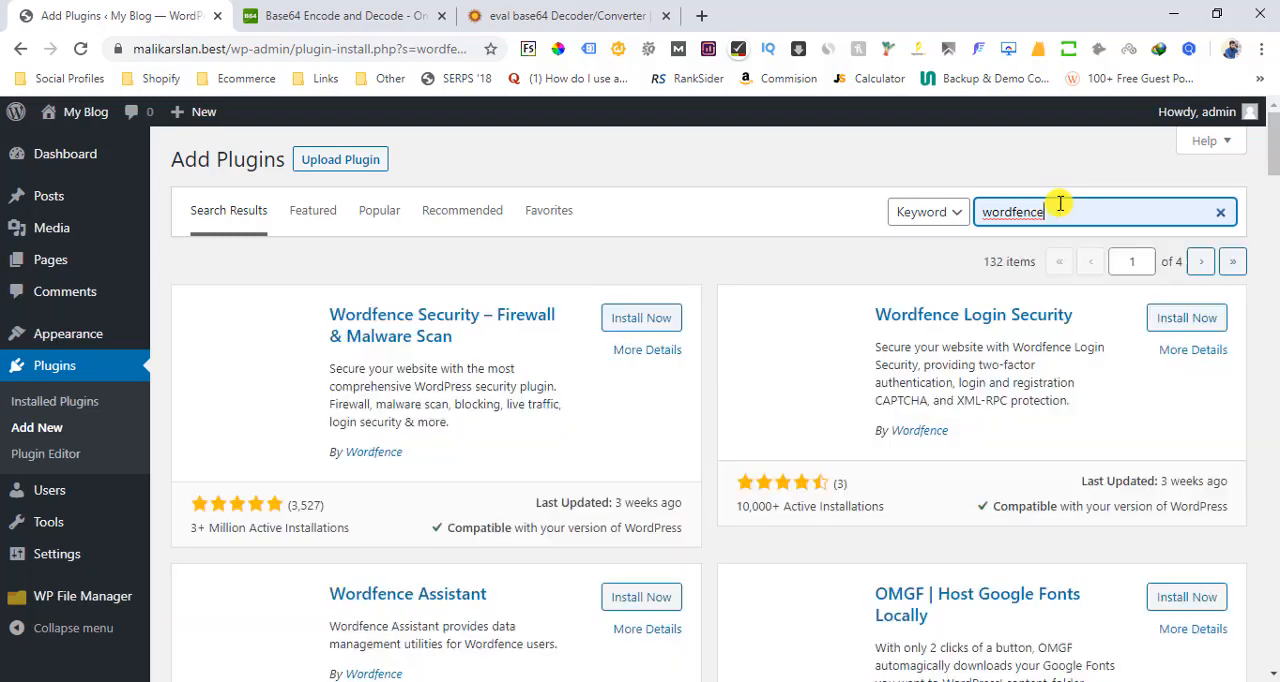
Install and activate the Wordfence Security – Firewall & Malware Scan plugin
{"action": "left_click", "coordinate": [641, 316]}
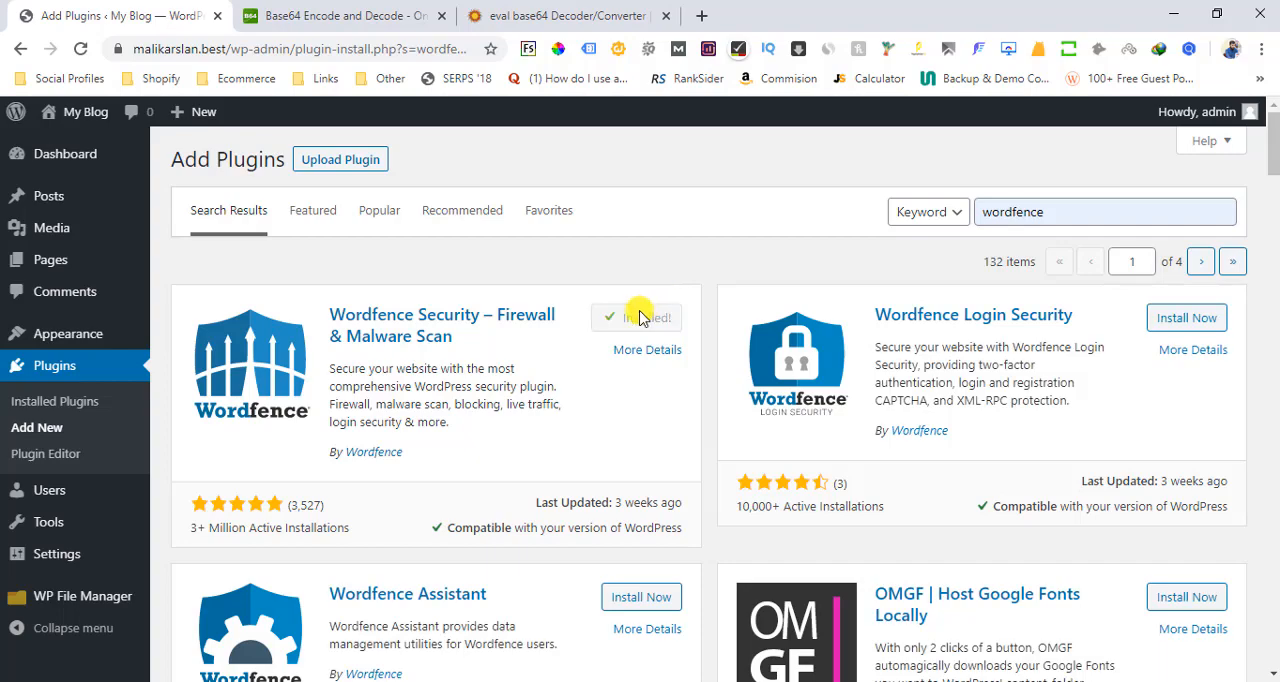
{"action": "left_click", "coordinate": [643, 318]}
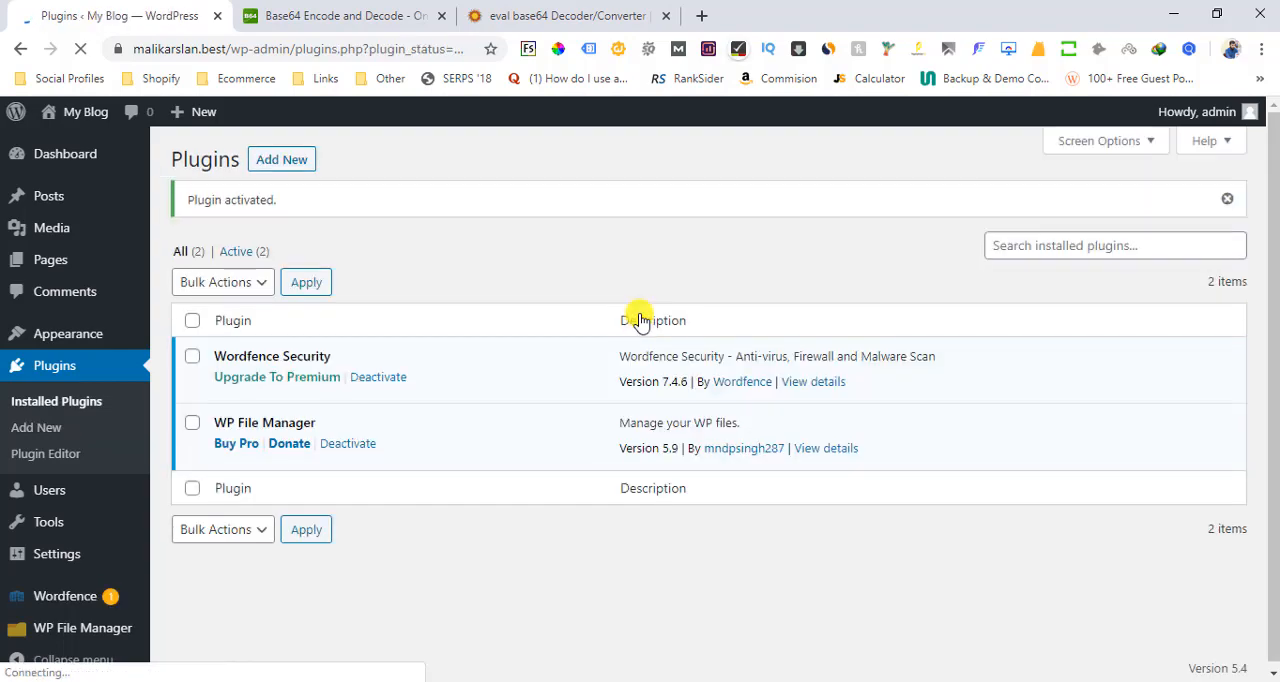
Open the Wordfence dashboard and go to its firewall management options
{"action": "left_click_drag", "start_coordinate": [1274, 342], "coordinate": [1274, 352]}
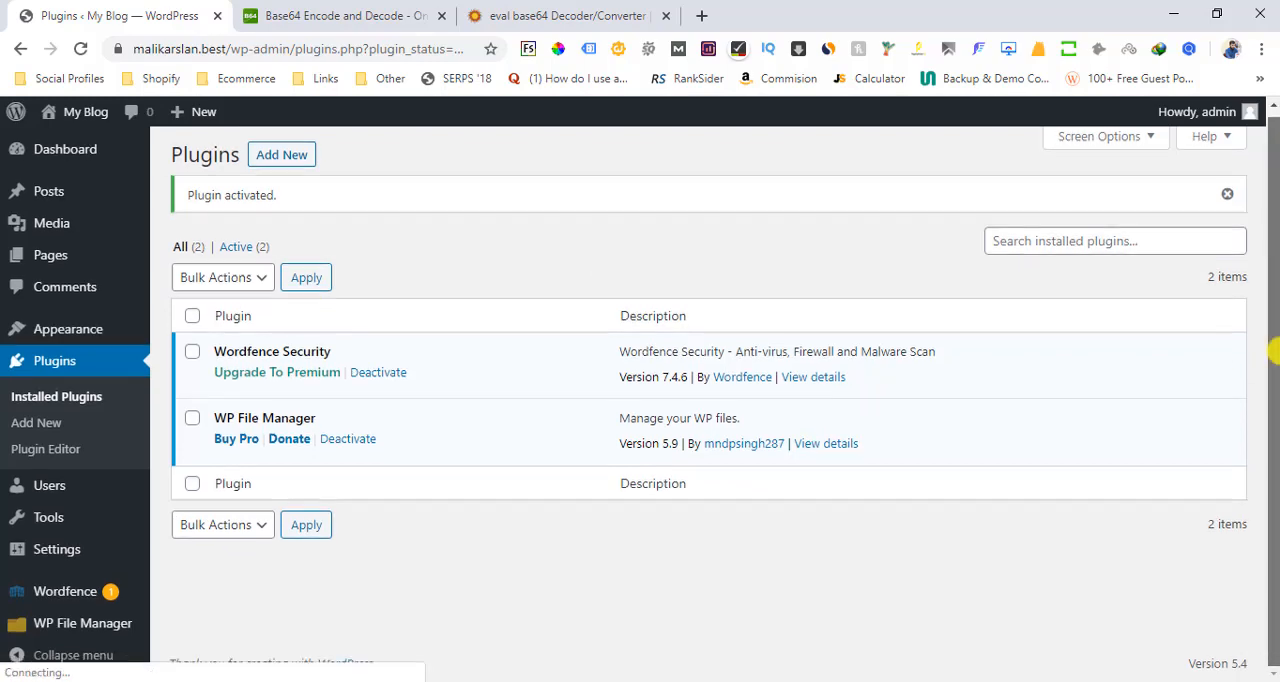
{"action": "mouse_move", "coordinate": [52, 591]}
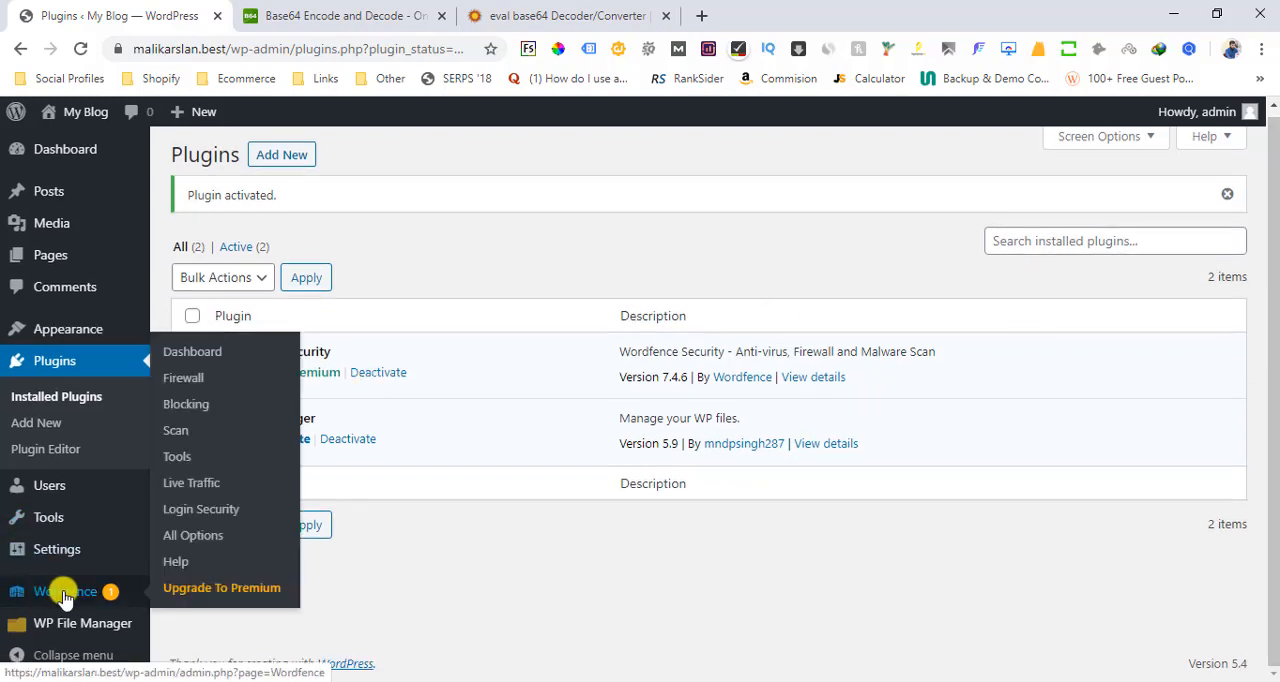
{"action": "left_click", "coordinate": [187, 358]}
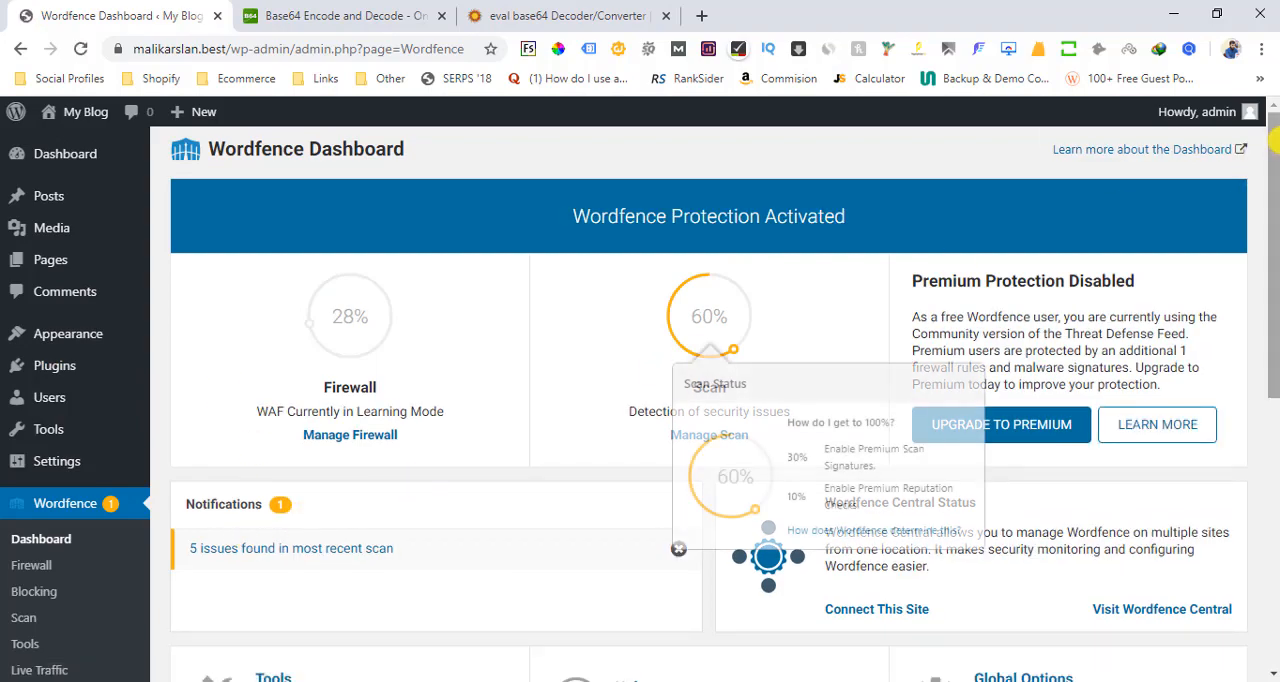
{"action": "scroll", "coordinate": [700, 360], "scroll_direction": "down", "scroll_amount": 1}
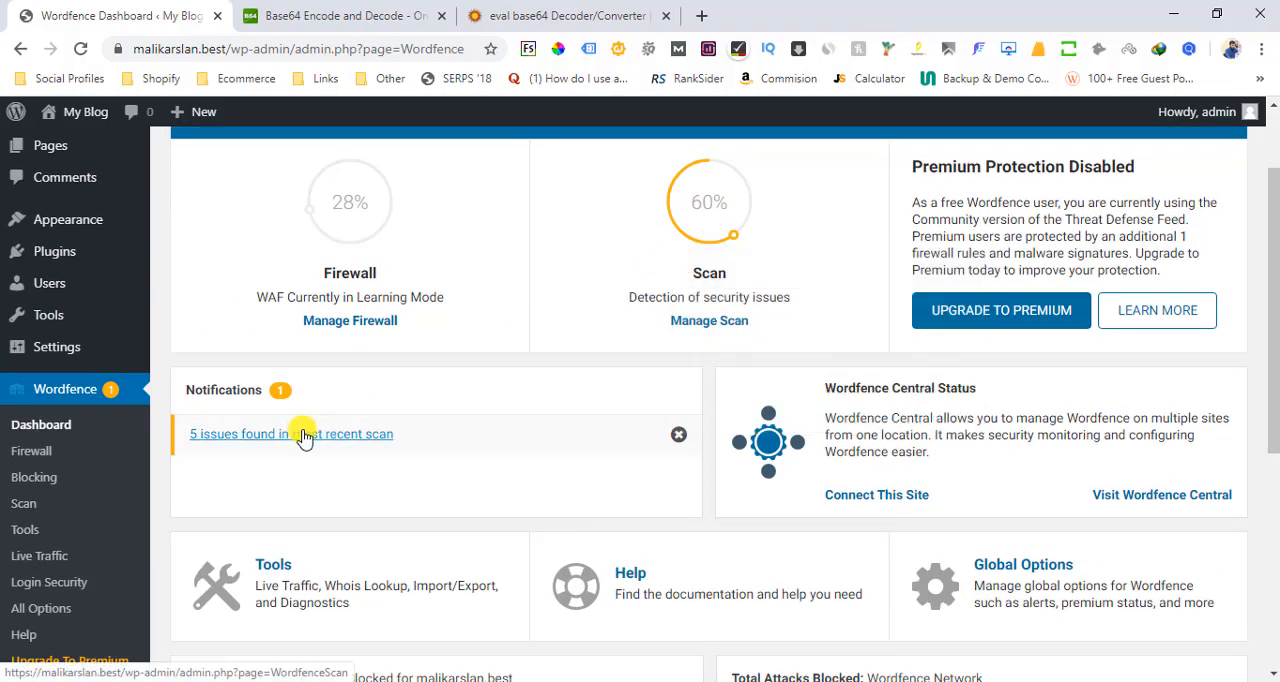
{"action": "left_click", "coordinate": [328, 322]}
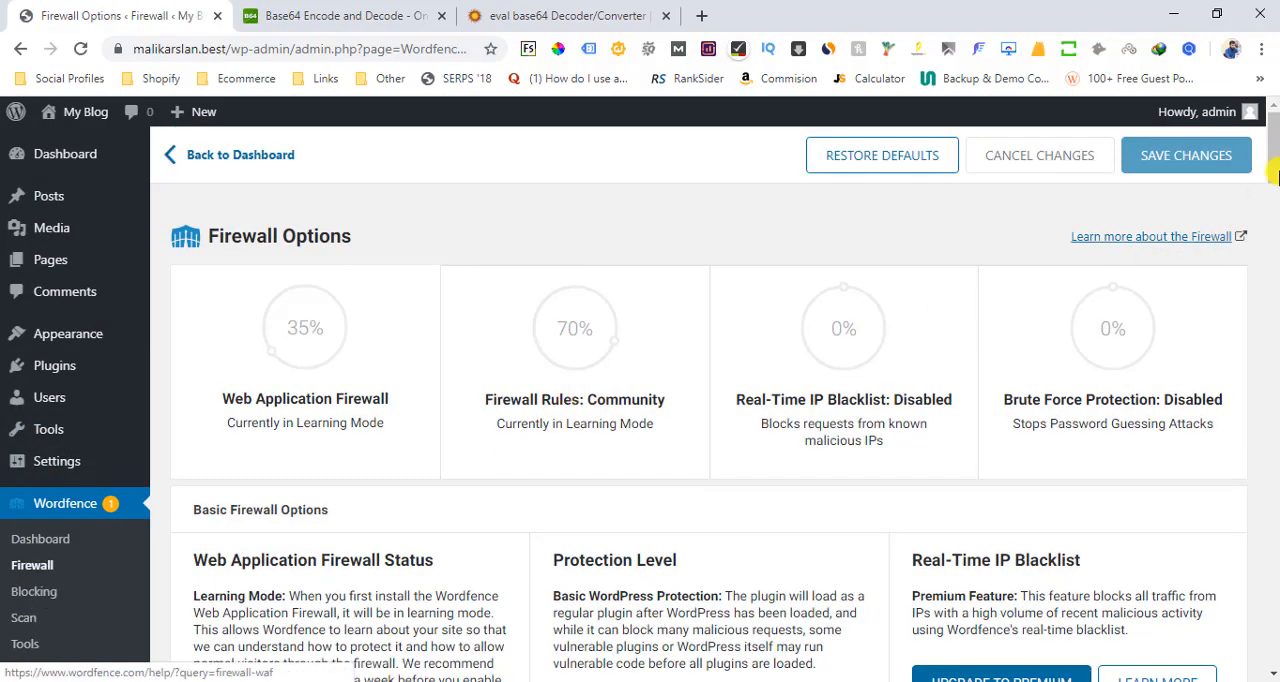
Set the Web Application Firewall status to Enabled and Protecting and save the changes
{"action": "scroll", "coordinate": [1275, 183], "scroll_direction": "down", "scroll_amount": 2}
{"action": "scroll", "coordinate": [1275, 183], "scroll_direction": "down", "scroll_amount": 2}
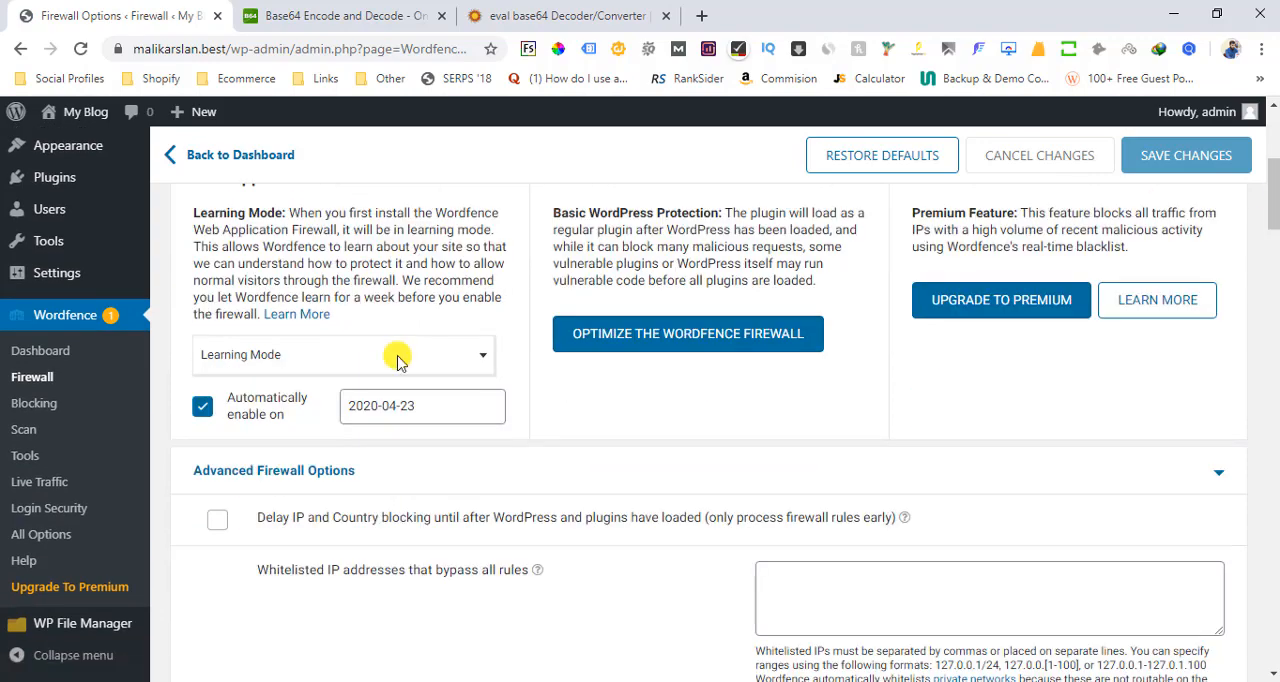
{"action": "left_click", "coordinate": [331, 362]}
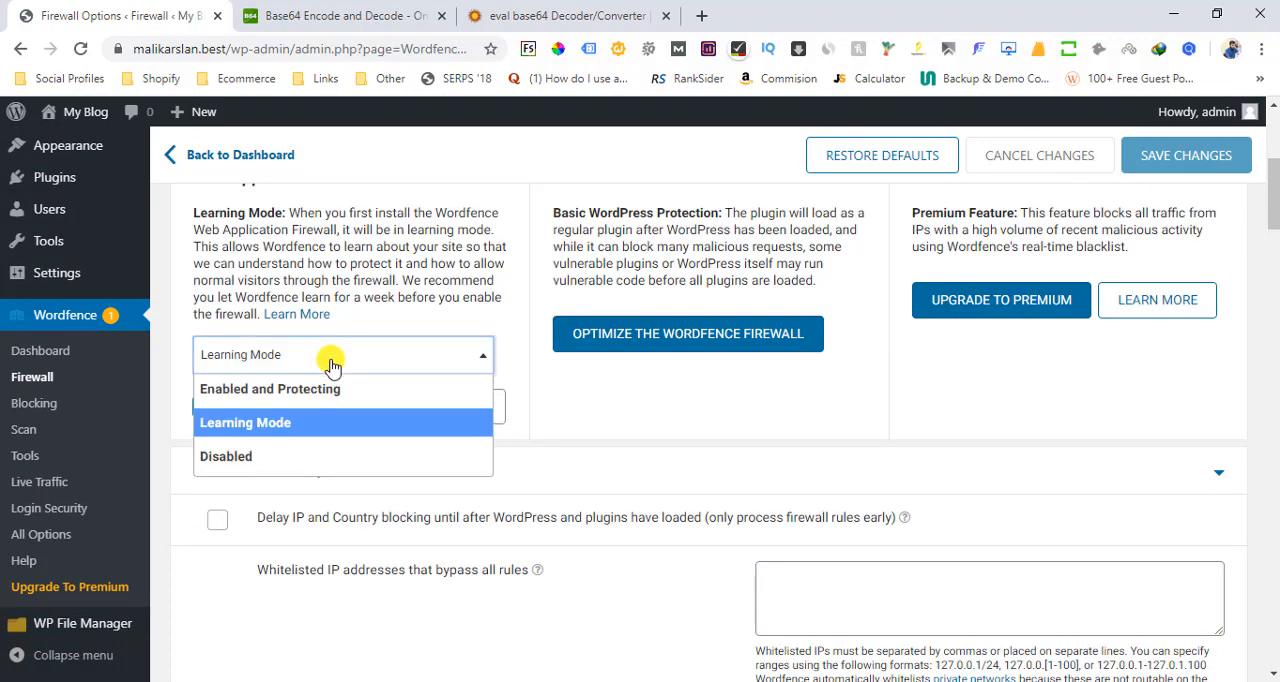
{"action": "left_click", "coordinate": [278, 391]}
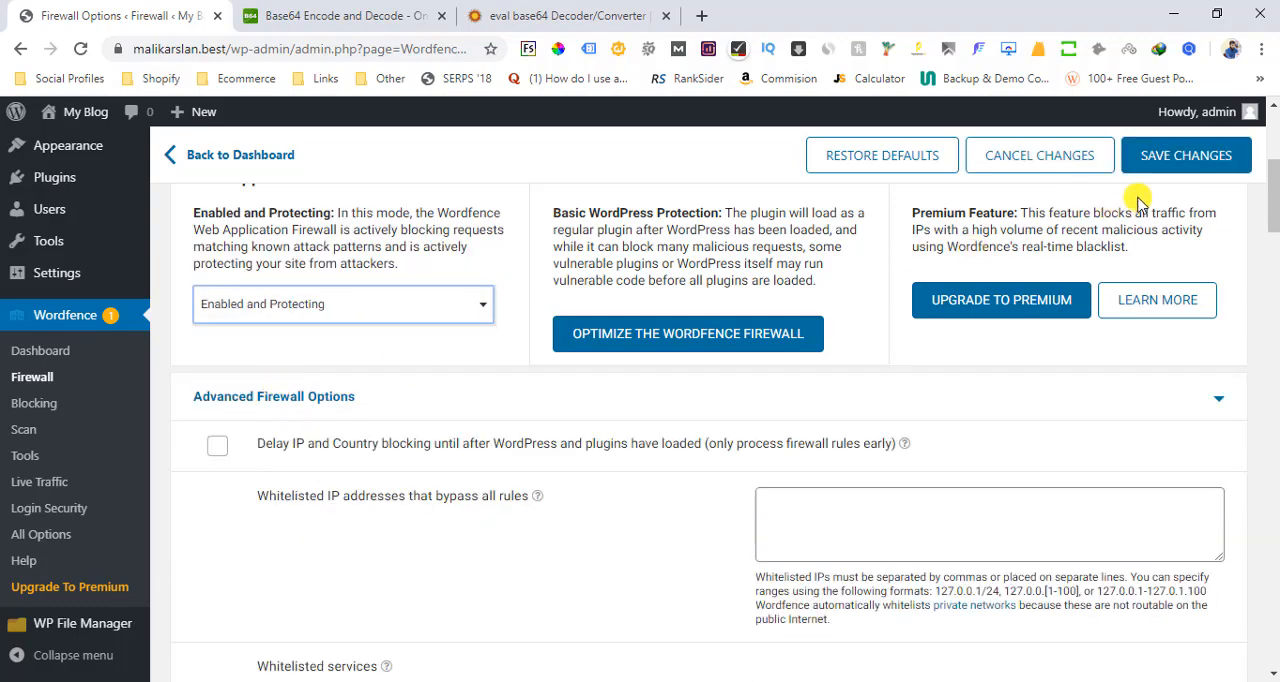
{"action": "left_click", "coordinate": [1190, 170]}
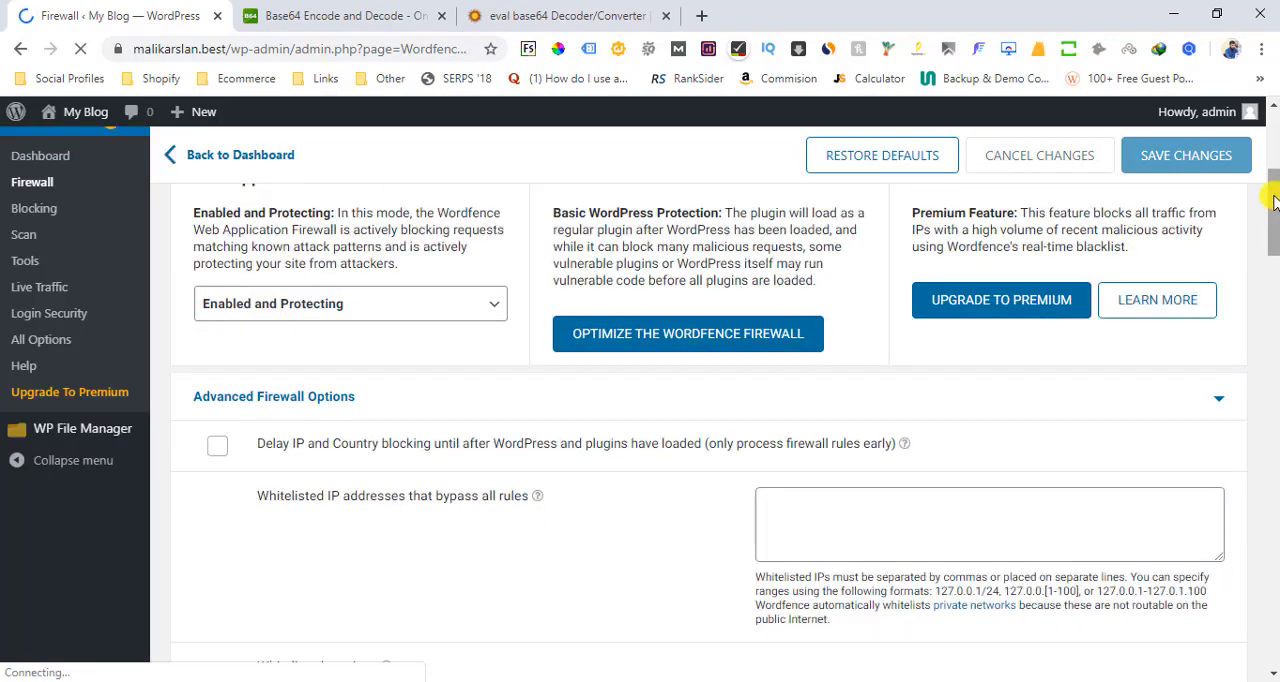
Search Google for "my ip" in a separate browser tab and copy the public IP address for the firewall whitelist
{"action": "left_click_drag", "start_coordinate": [1274, 209], "coordinate": [1273, 218]}
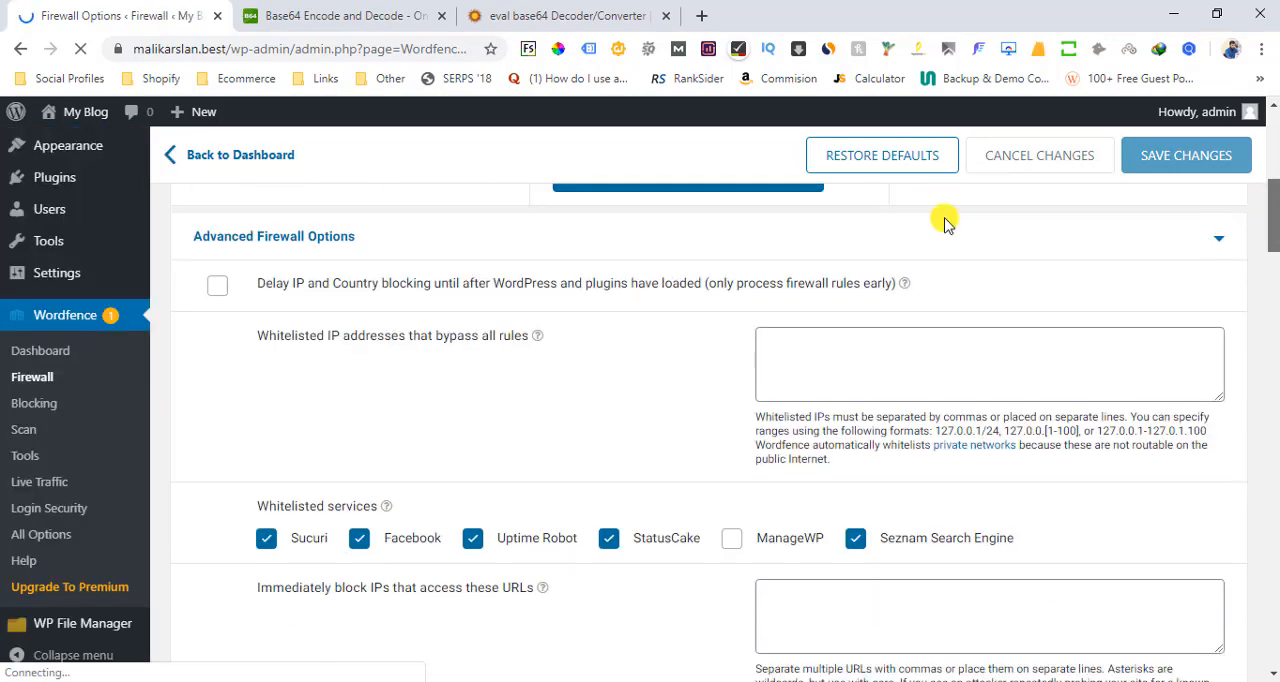
{"action": "left_click_drag", "start_coordinate": [530, 340], "coordinate": [243, 342]}
{"action": "left_click", "coordinate": [252, 358]}
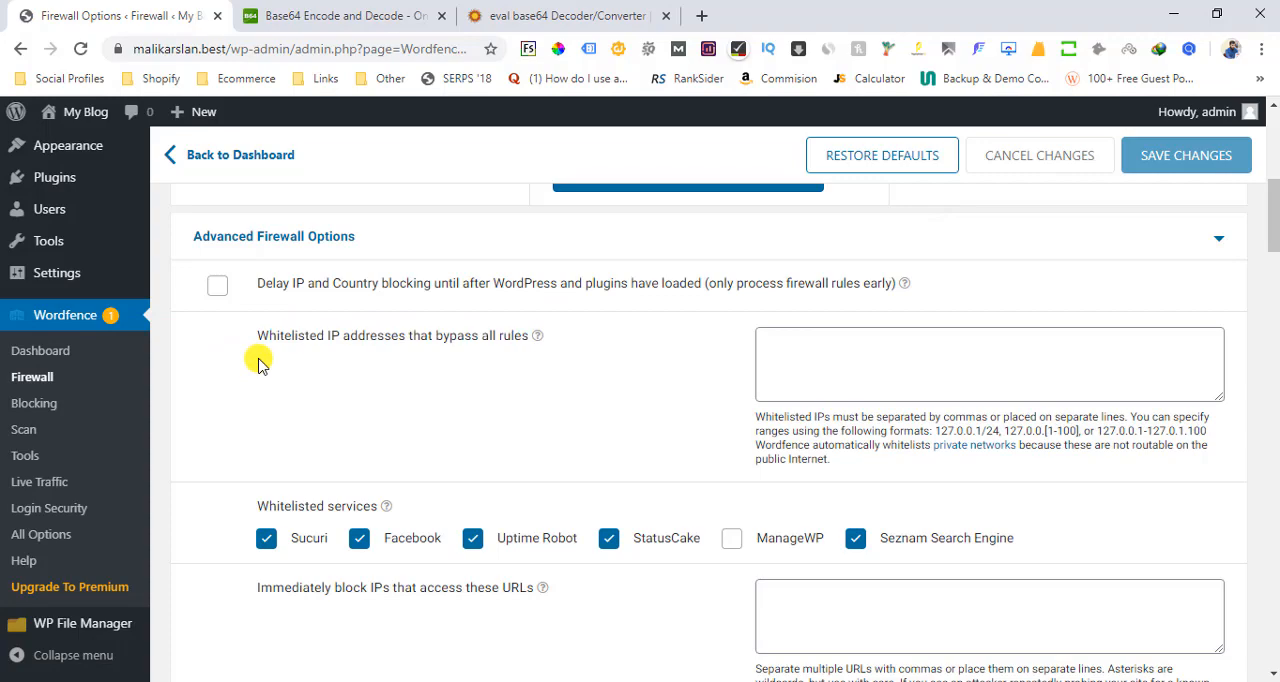
{"action": "left_click", "coordinate": [705, 16]}
{"action": "type", "text": "my ip"}
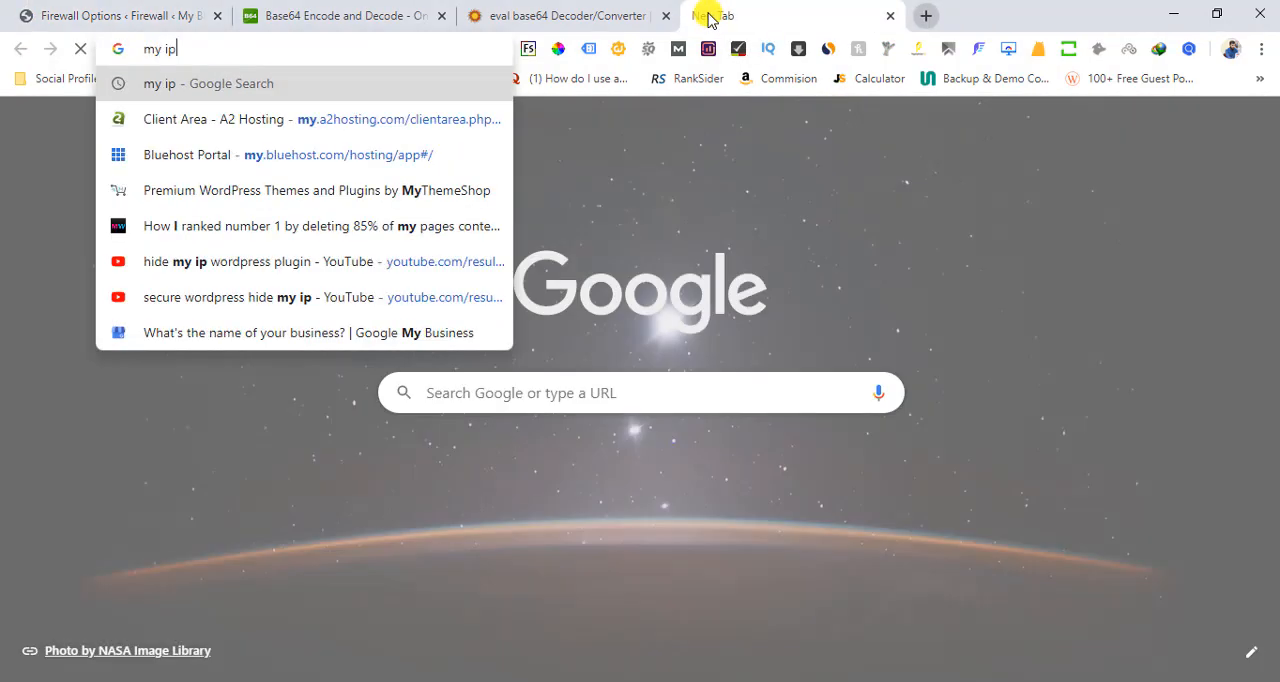
{"action": "key", "text": "Return"}
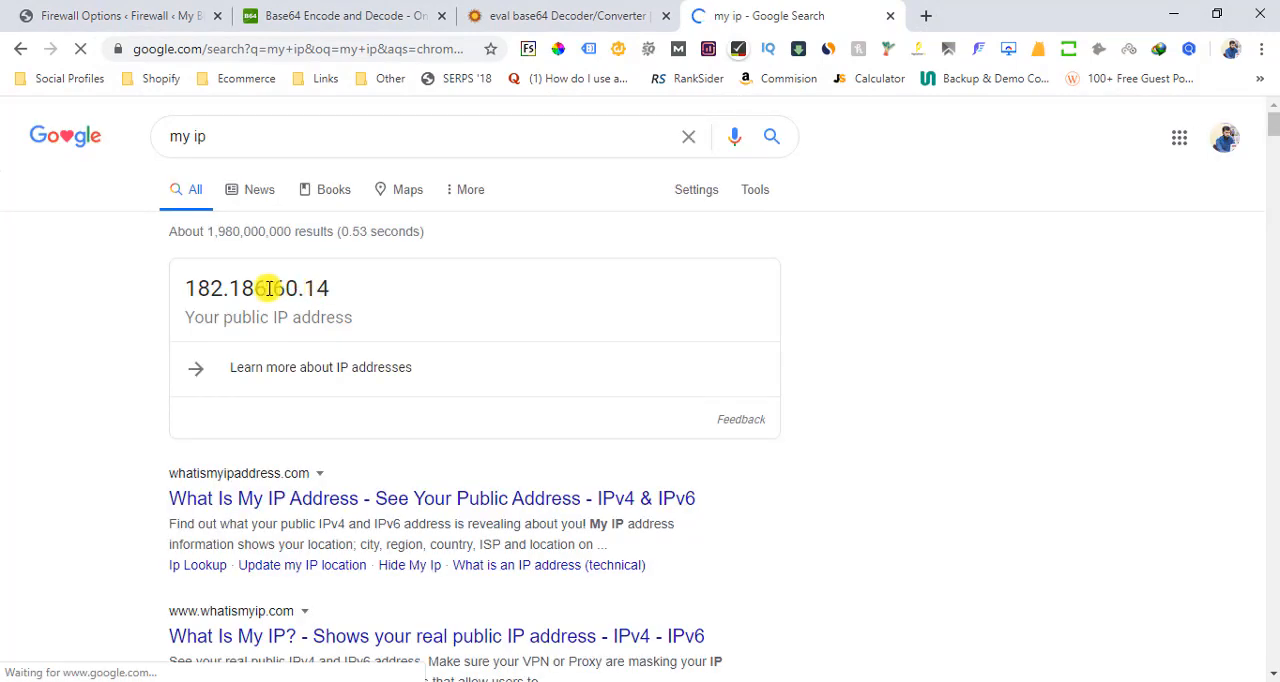
{"action": "double_click", "coordinate": [191, 291]}
{"action": "key", "text": "ctrl+c"}
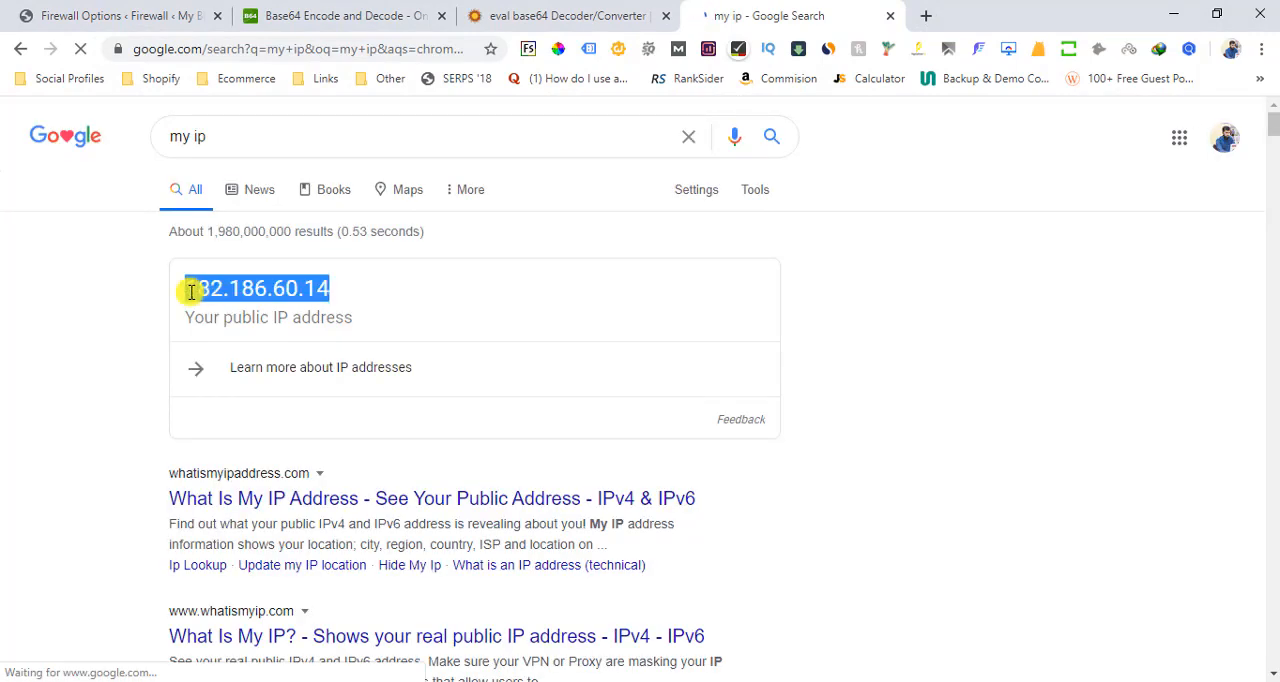
Add the copied public IP address to the whitelisted IP addresses that bypass all rules and save the firewall options
{"action": "key", "text": "ctrl+1"}
{"action": "left_click", "coordinate": [822, 363]}
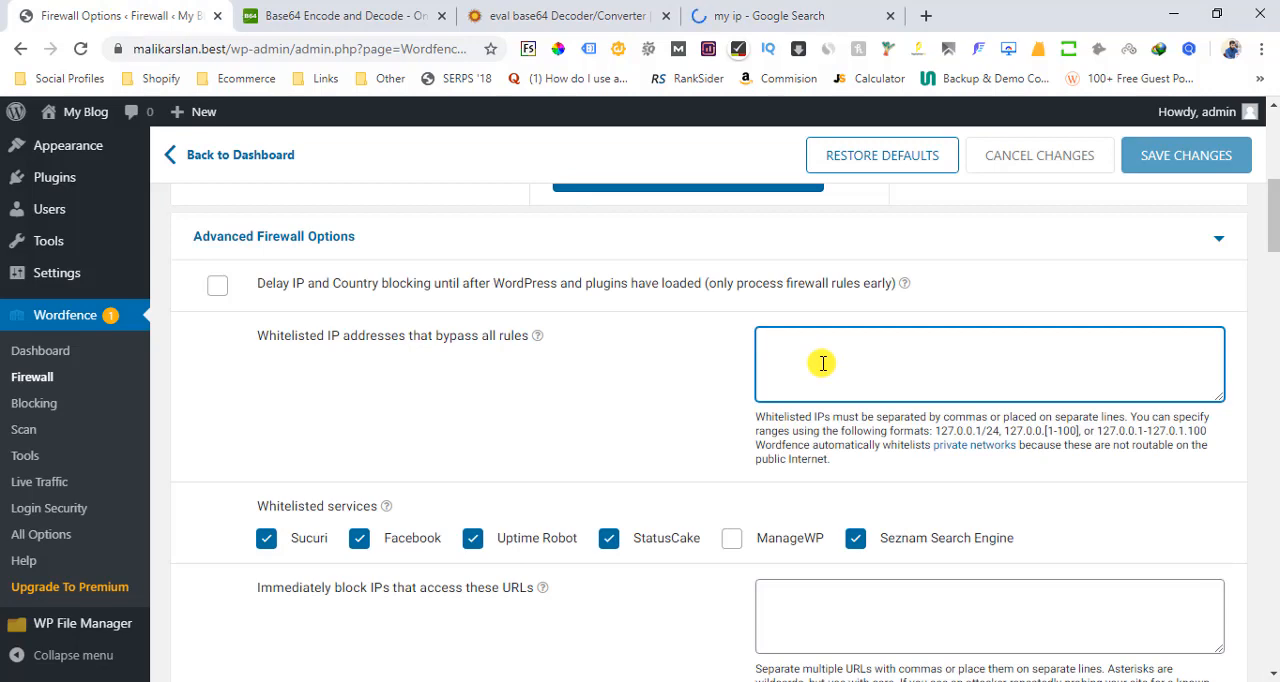
{"action": "key", "text": "ctrl+v"}
{"action": "left_click", "coordinate": [1180, 168]}
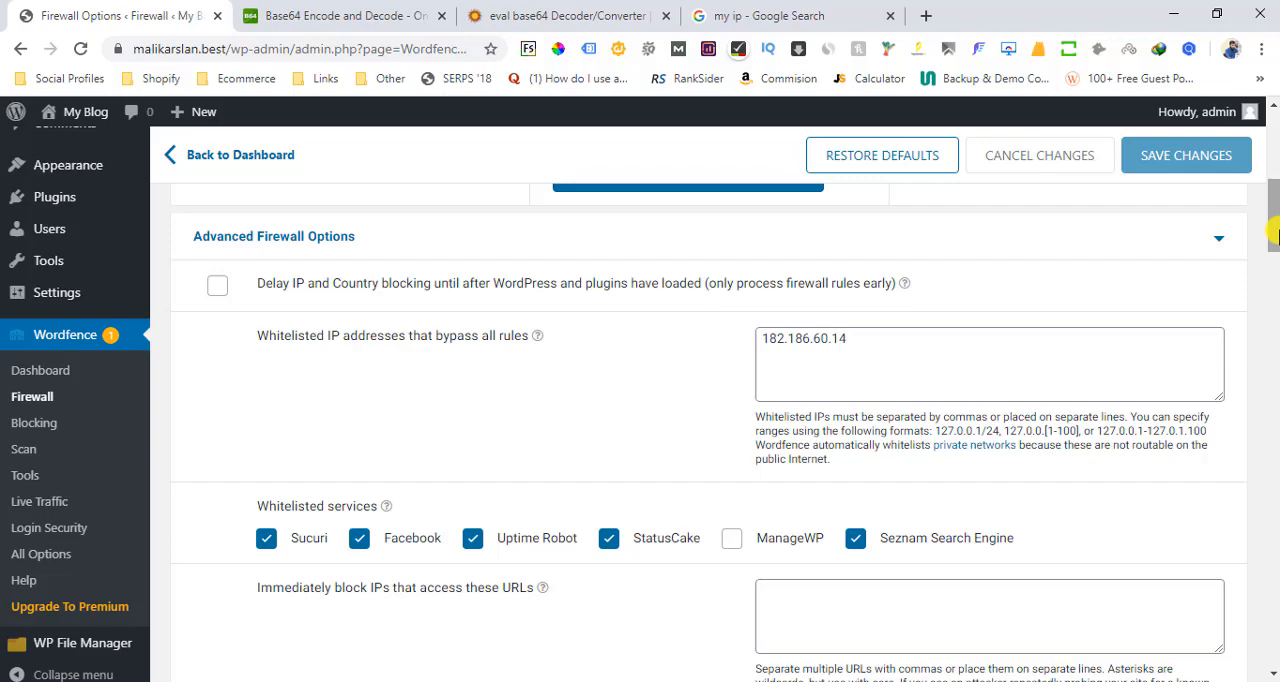
Enable brute force protection and set the amount of time a user is locked out to 30 minutes
{"action": "left_click_drag", "start_coordinate": [1275, 232], "coordinate": [1273, 400]}
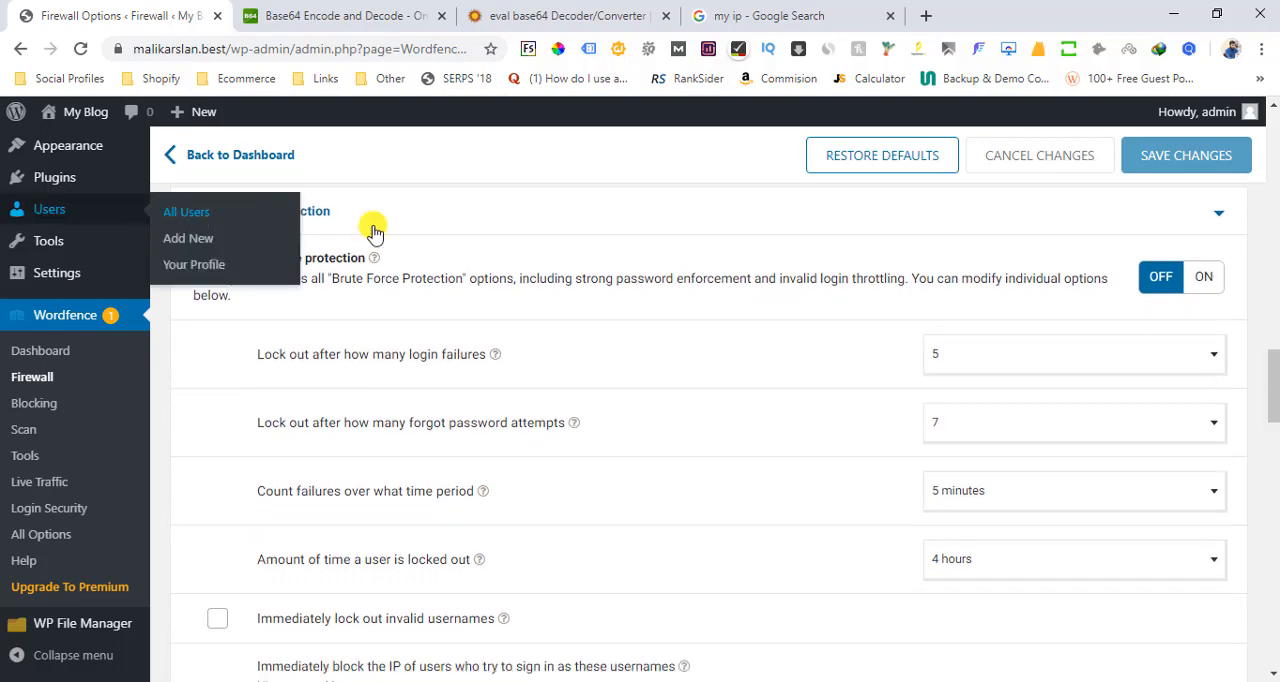
{"action": "left_click", "coordinate": [1201, 287]}
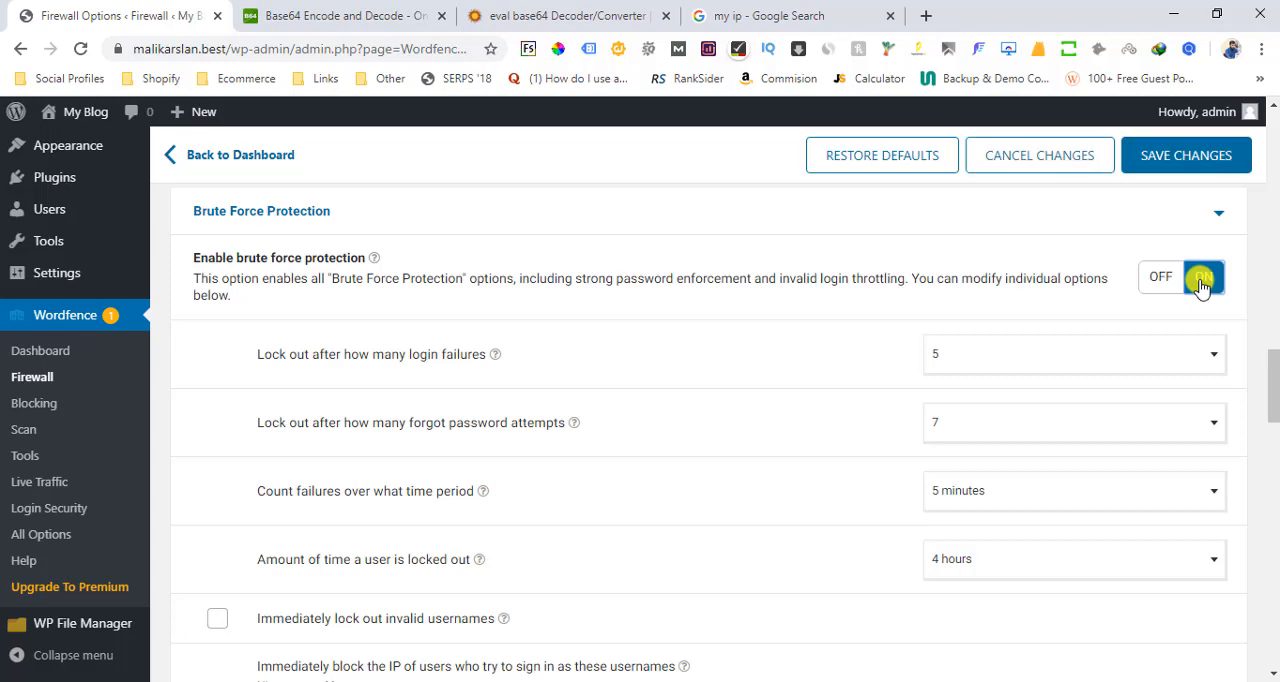
{"action": "left_click_drag", "start_coordinate": [1273, 366], "coordinate": [1273, 375]}
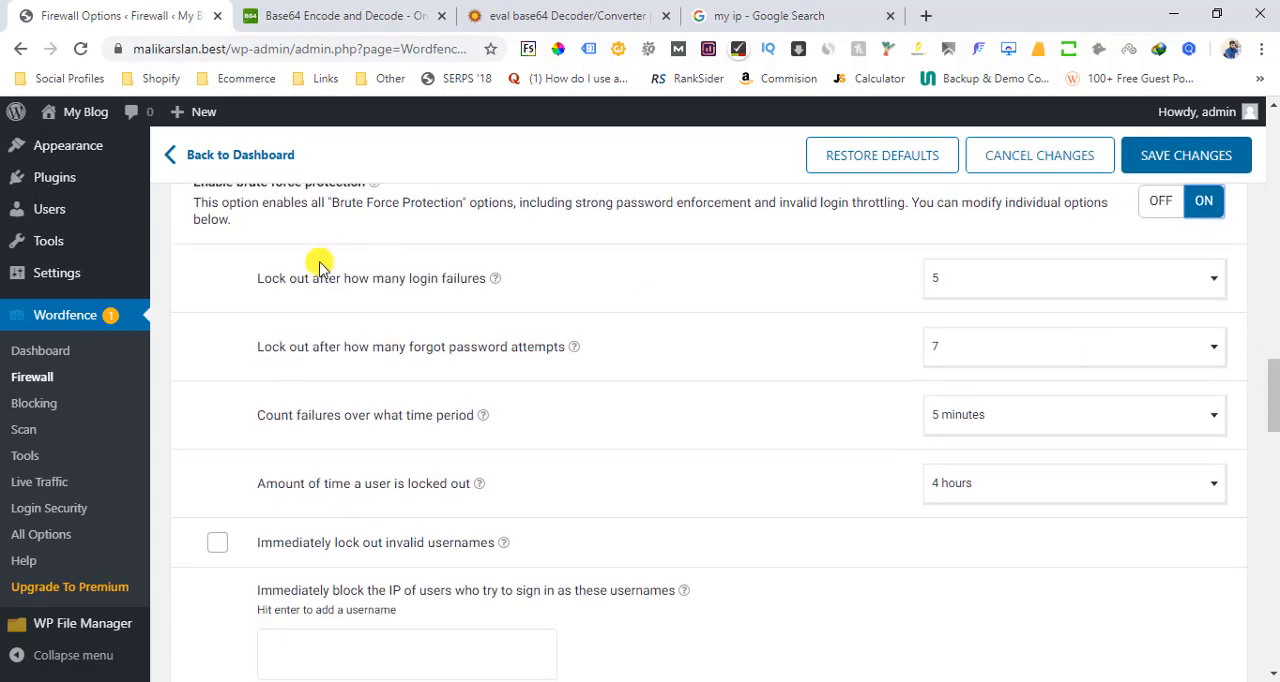
{"action": "triple_click", "coordinate": [258, 280]}
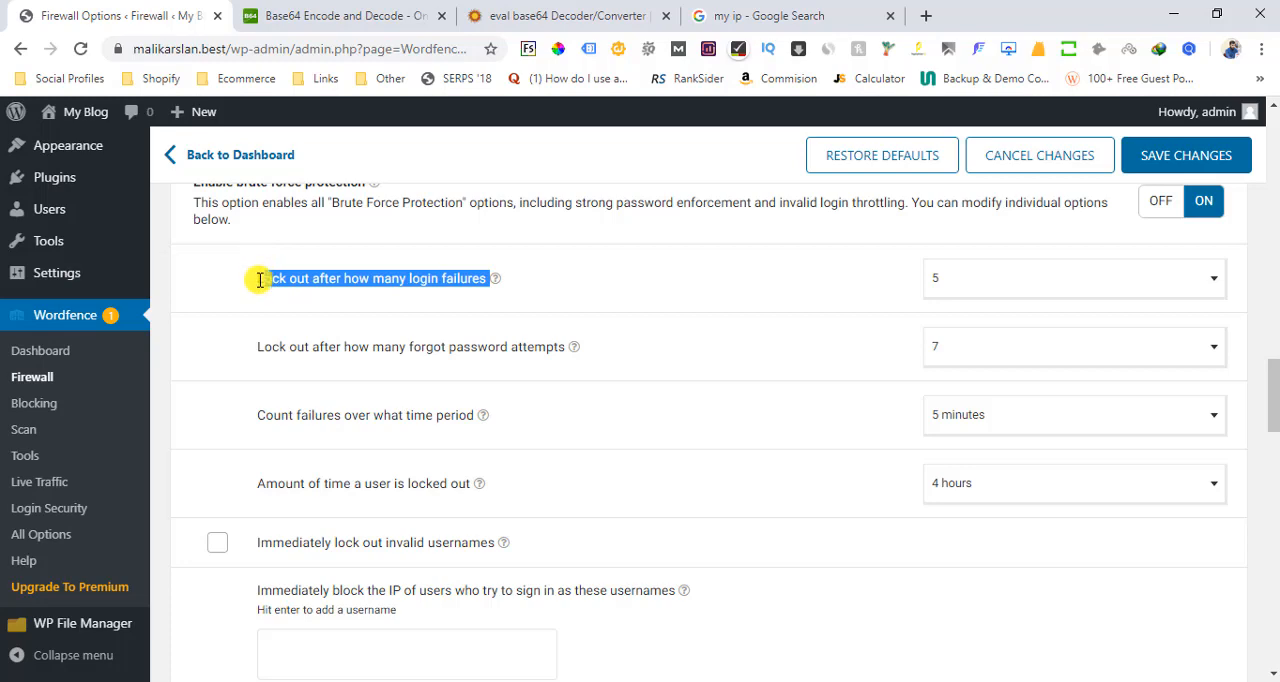
{"action": "left_click", "coordinate": [253, 284]}
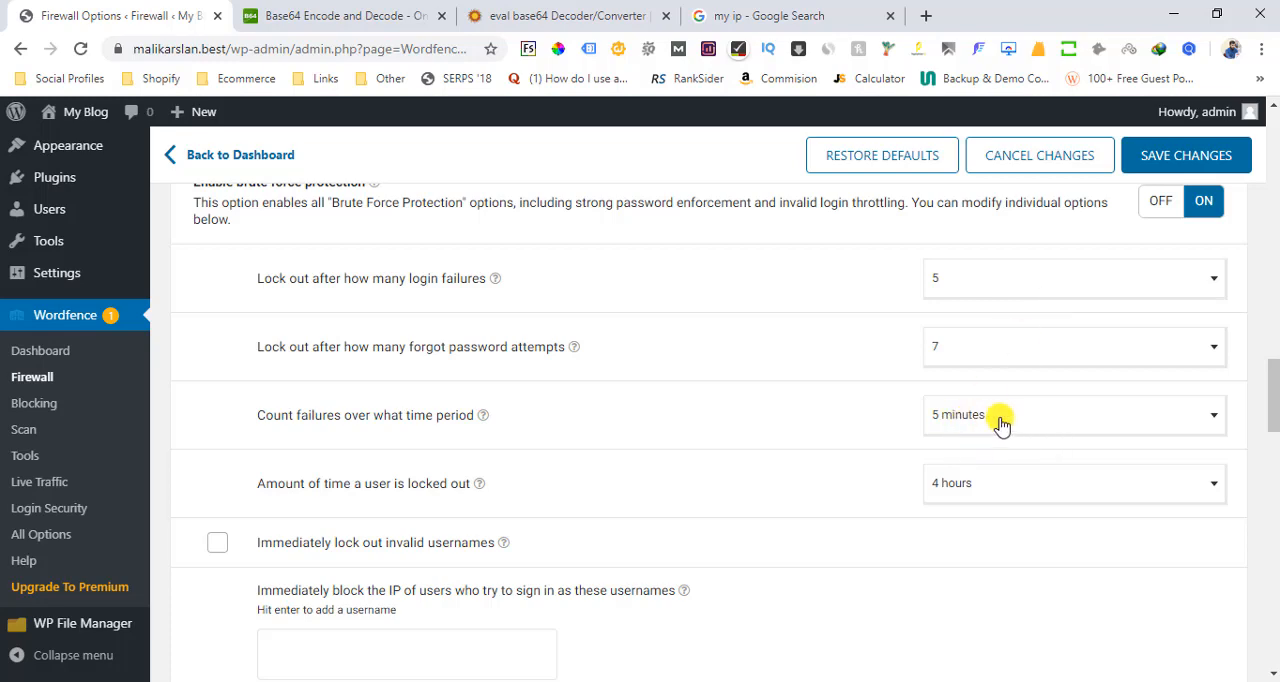
{"action": "left_click", "coordinate": [1000, 493]}
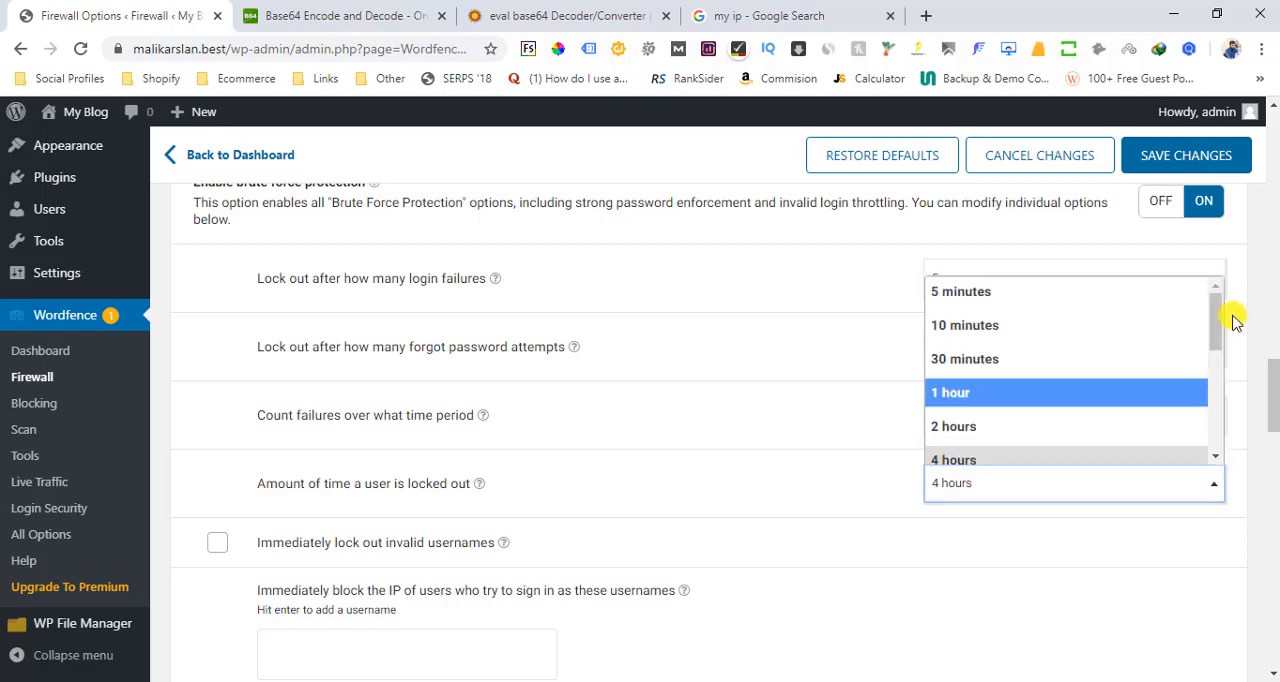
{"action": "left_click", "coordinate": [985, 358]}
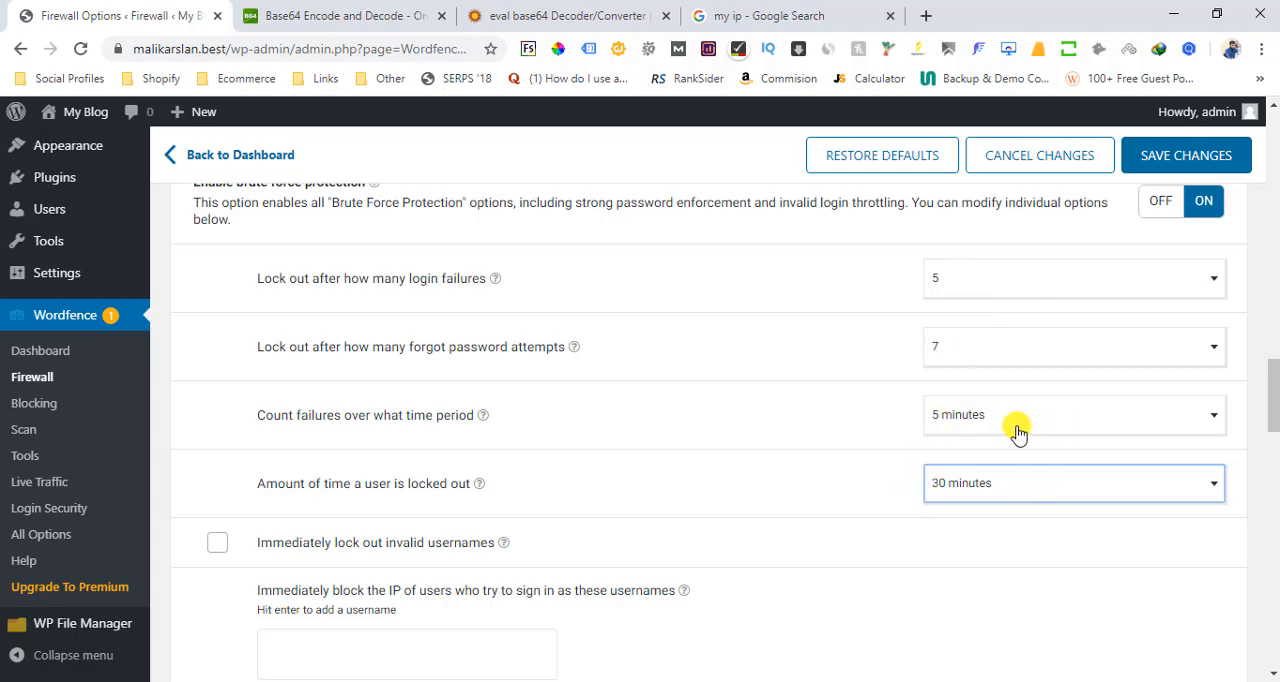
Set the lockout threshold for forgot password attempts to 3 and save the brute force protection settings
{"action": "left_click", "coordinate": [992, 278]}
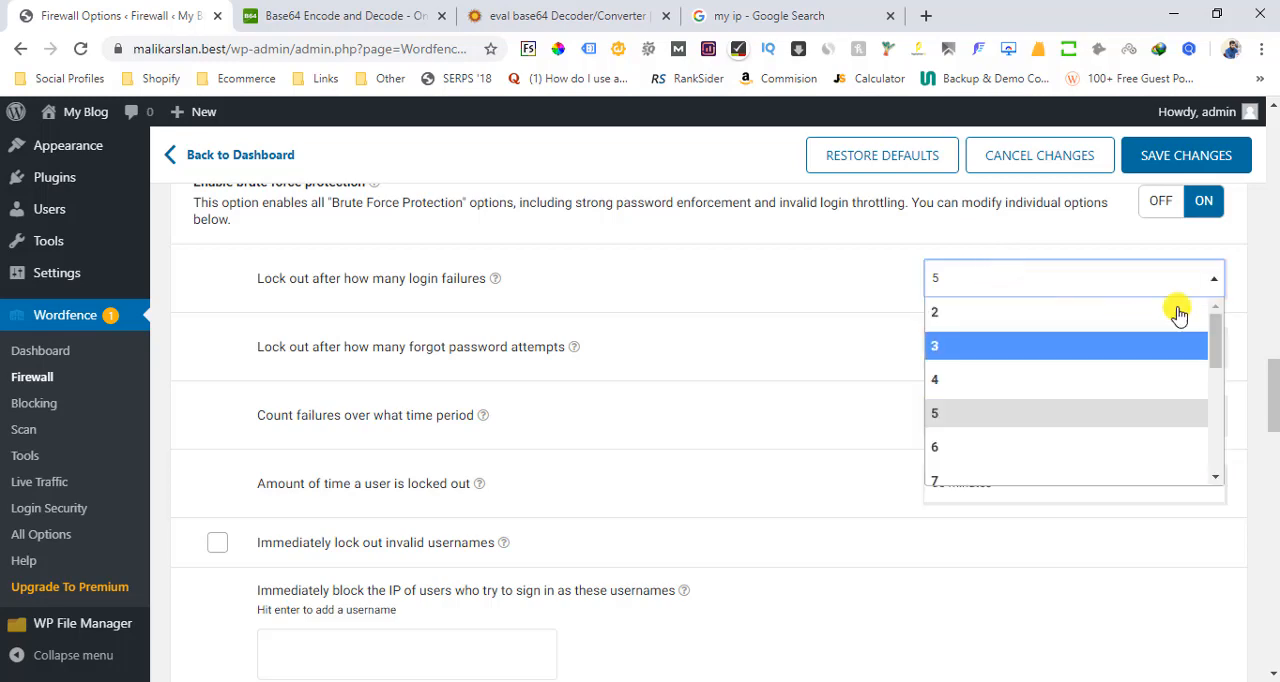
{"action": "left_click", "coordinate": [1021, 281]}
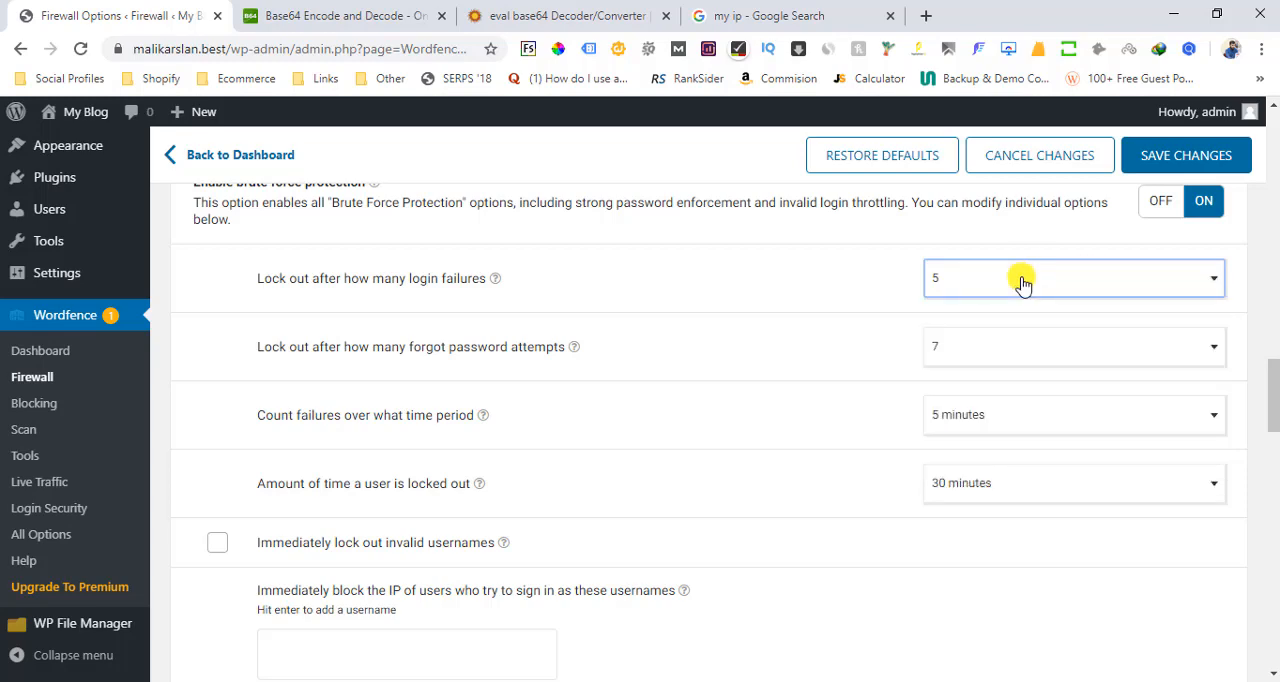
{"action": "left_click", "coordinate": [967, 350]}
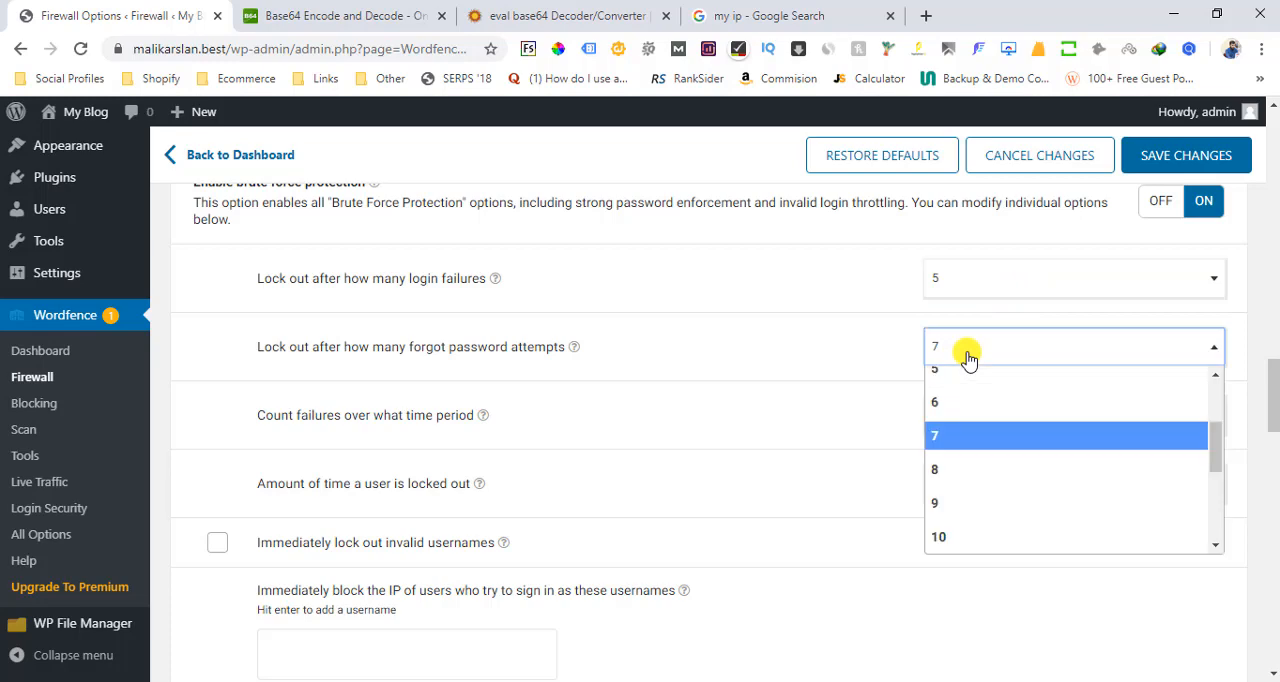
{"action": "scroll", "coordinate": [1216, 418], "scroll_direction": "up", "scroll_amount": 2}
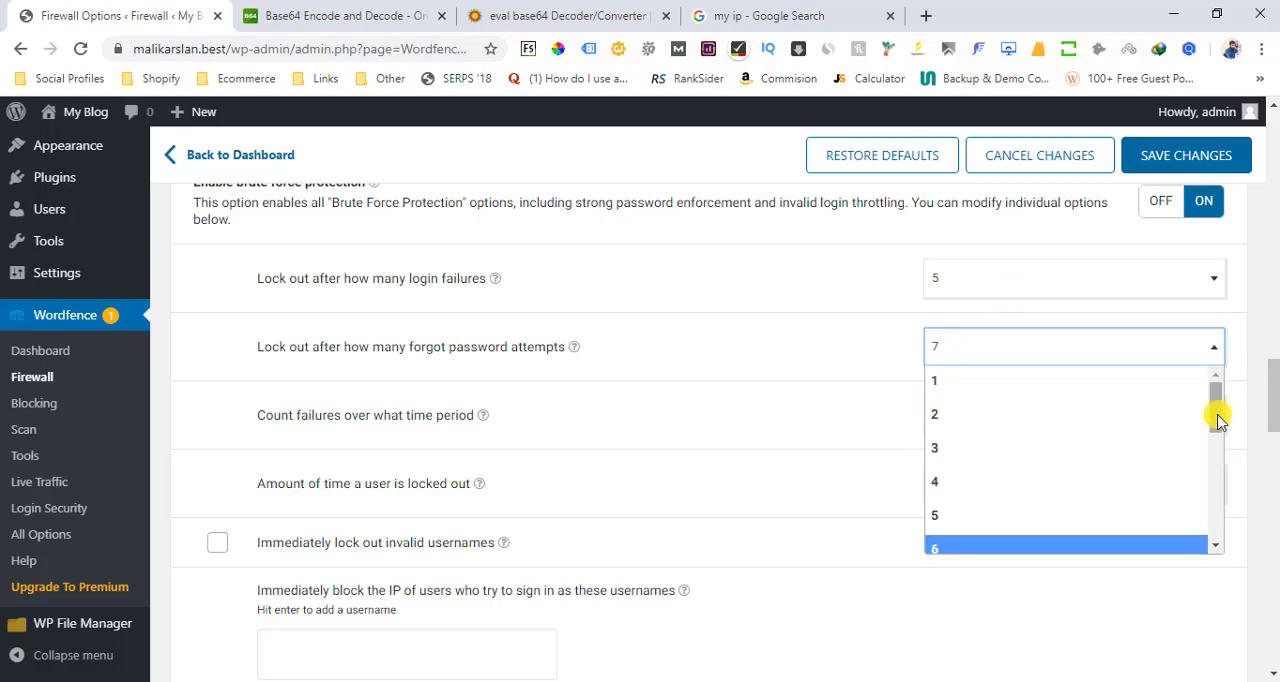
{"action": "left_click", "coordinate": [958, 448]}
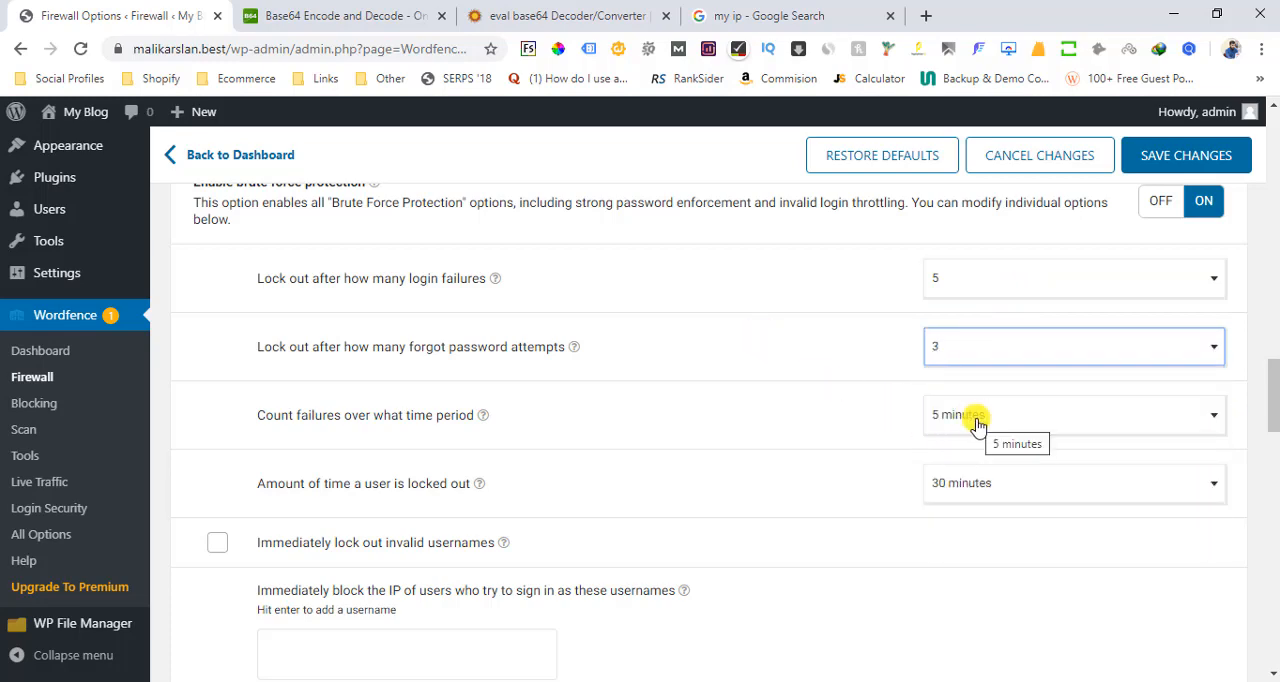
{"action": "left_click", "coordinate": [977, 424]}
{"action": "left_click", "coordinate": [980, 448]}
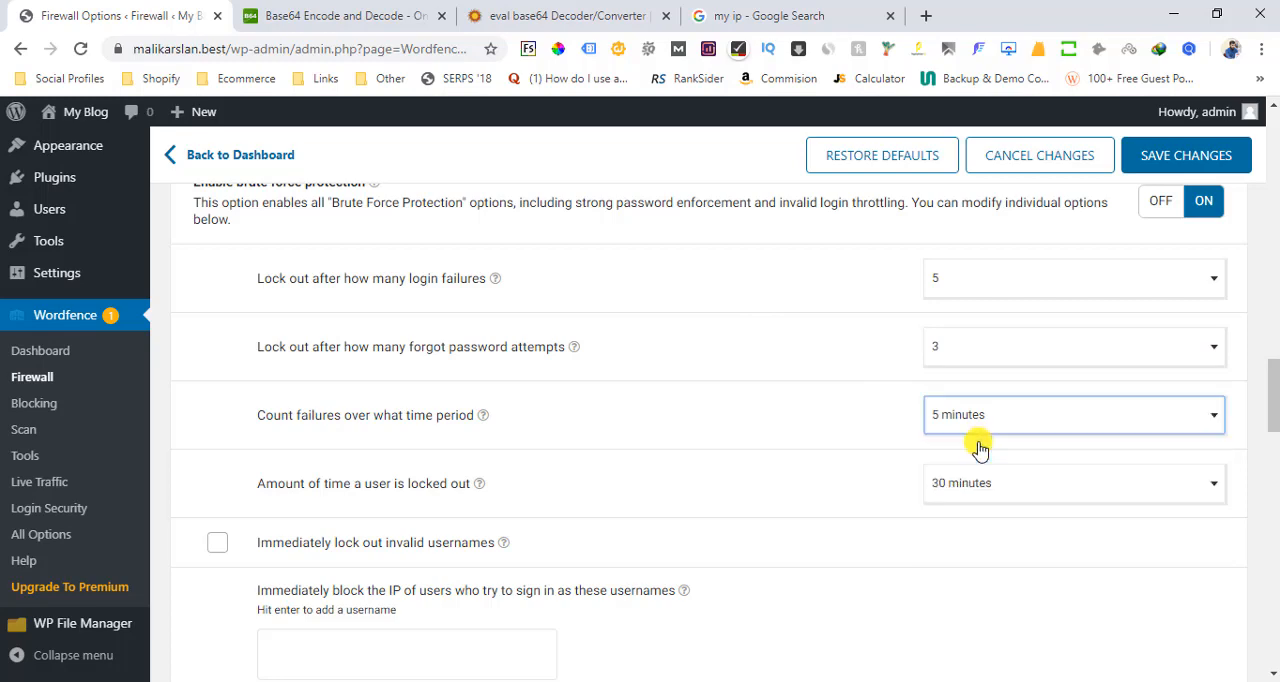
{"action": "left_click", "coordinate": [837, 400]}
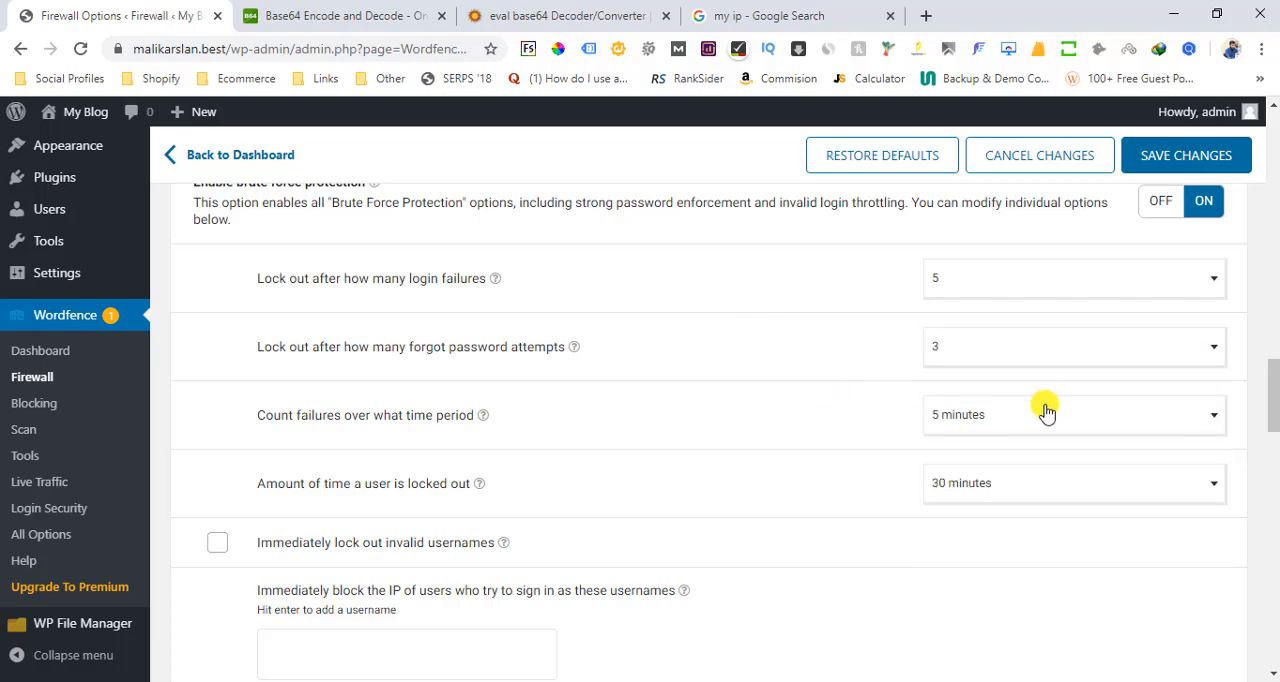
{"action": "scroll", "coordinate": [1272, 390], "scroll_direction": "down", "scroll_amount": 1}
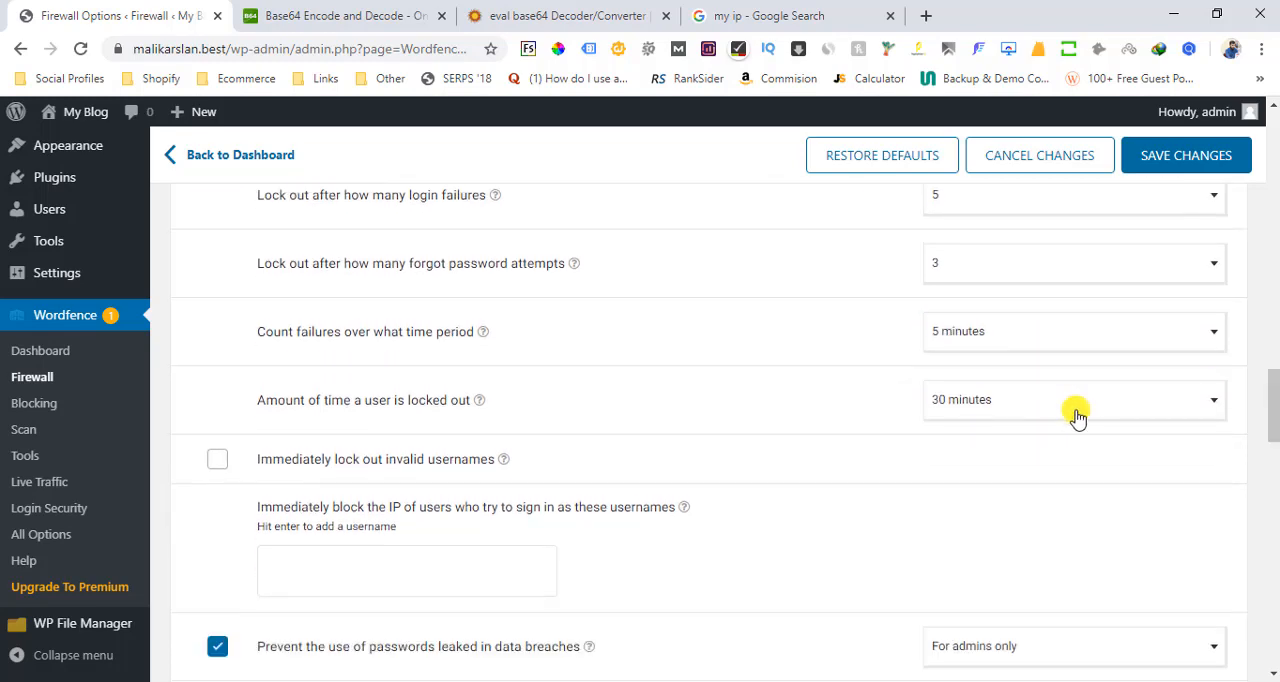
{"action": "left_click", "coordinate": [1163, 167]}
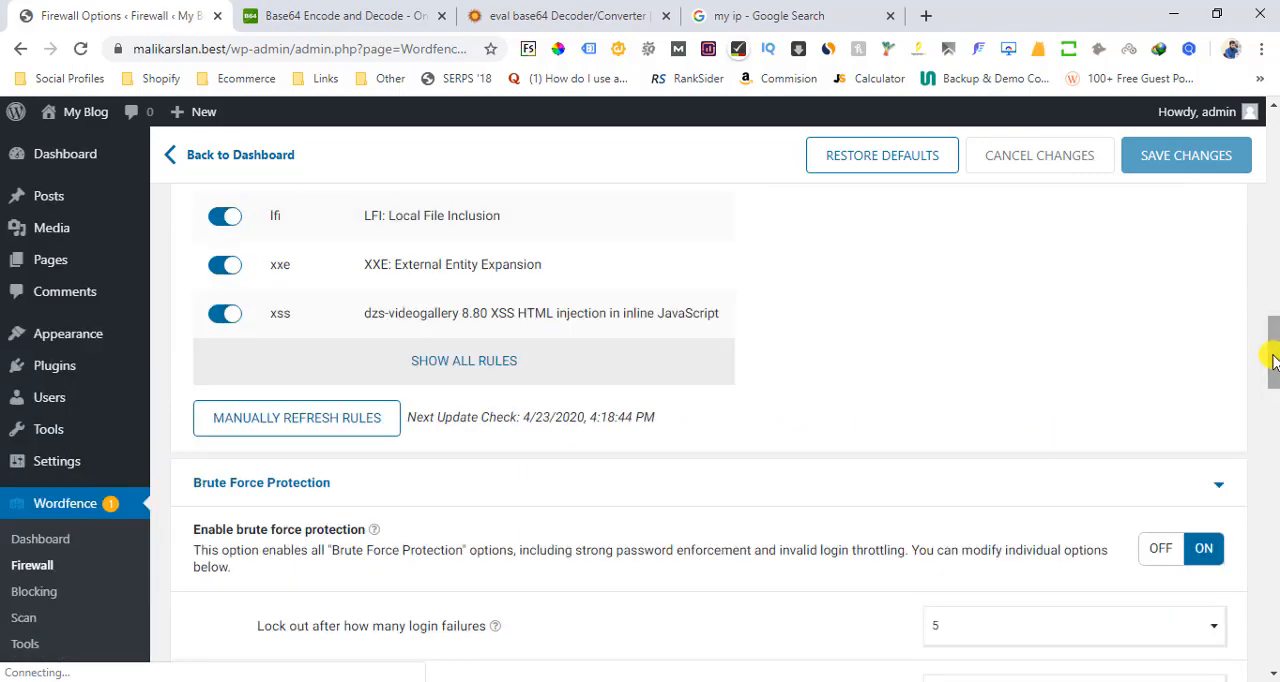
Enable enforcing strong passwords in the additional brute force options and save the changes
{"action": "left_click_drag", "start_coordinate": [1274, 360], "coordinate": [1274, 478]}
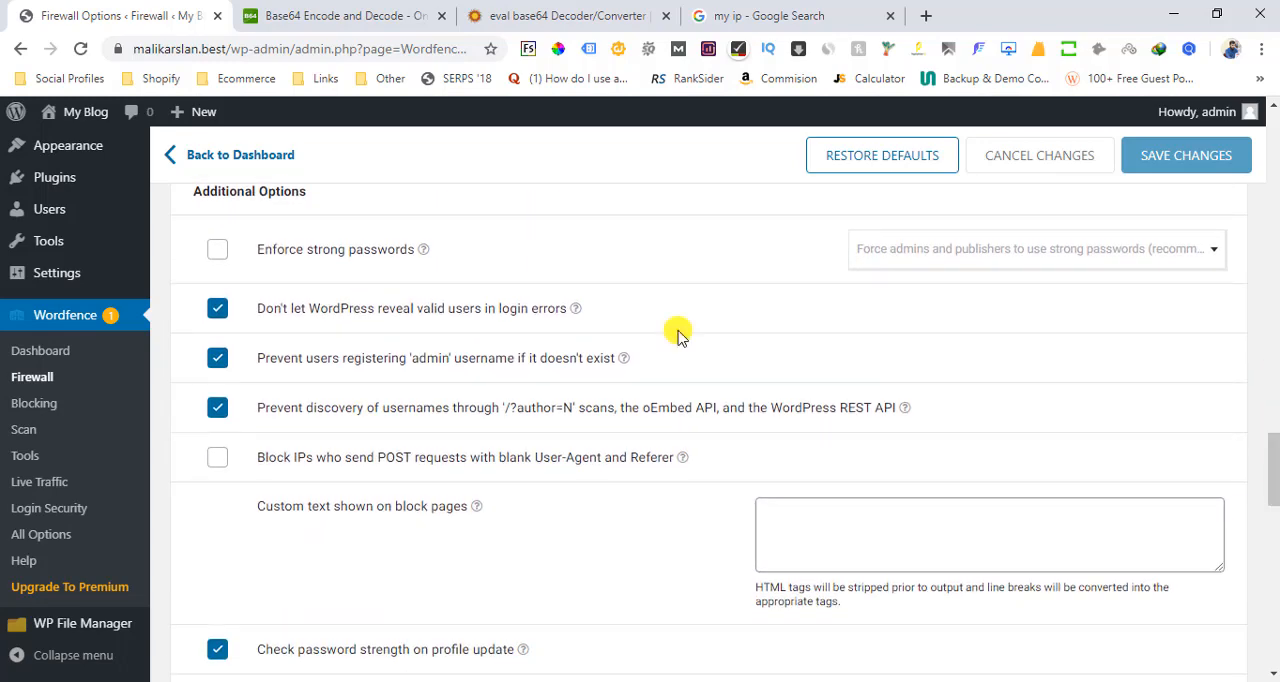
{"action": "left_click", "coordinate": [220, 253]}
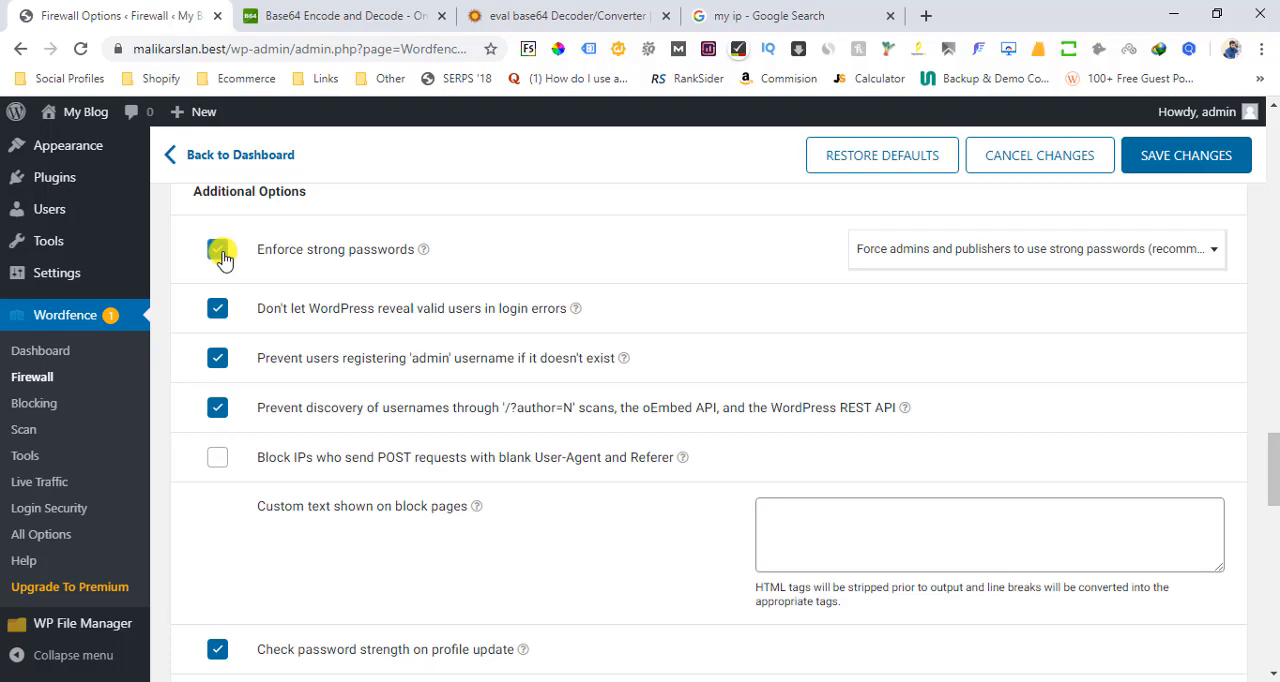
{"action": "left_click", "coordinate": [1196, 164]}
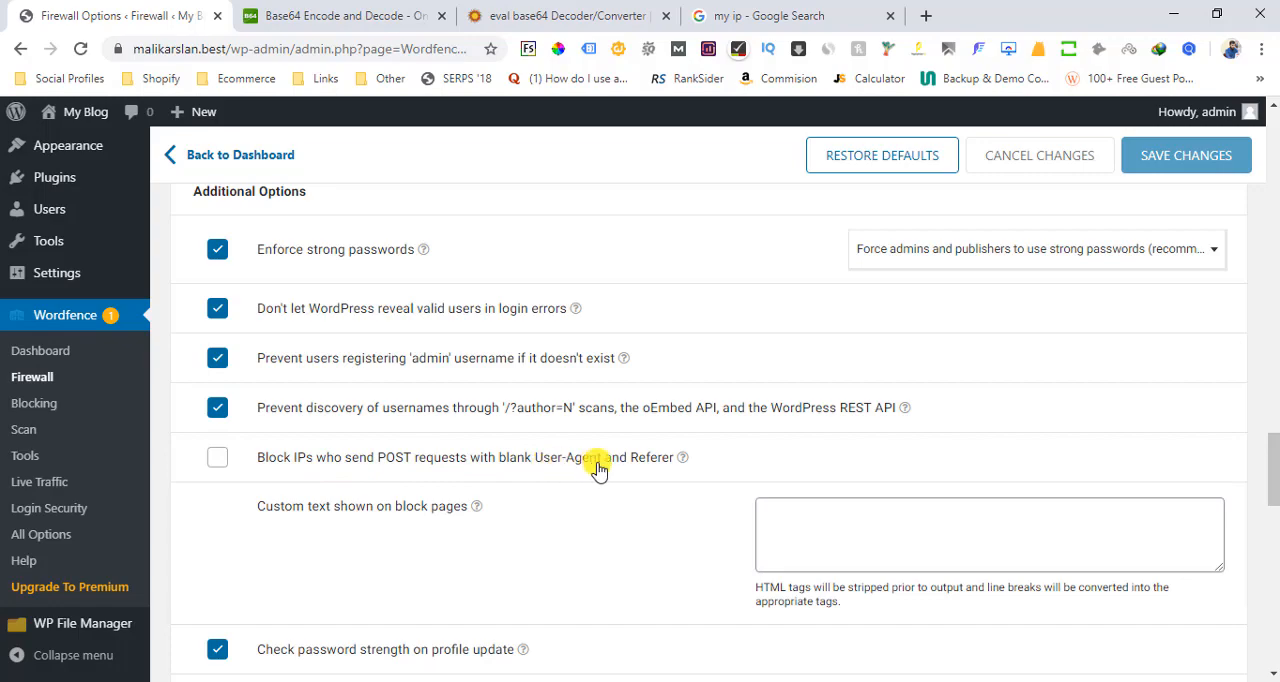
Turn on blocking of IPs that send POST requests with blank User-Agent and Referer, and immediate blocking of fake Google crawlers
{"action": "left_click", "coordinate": [218, 457]}
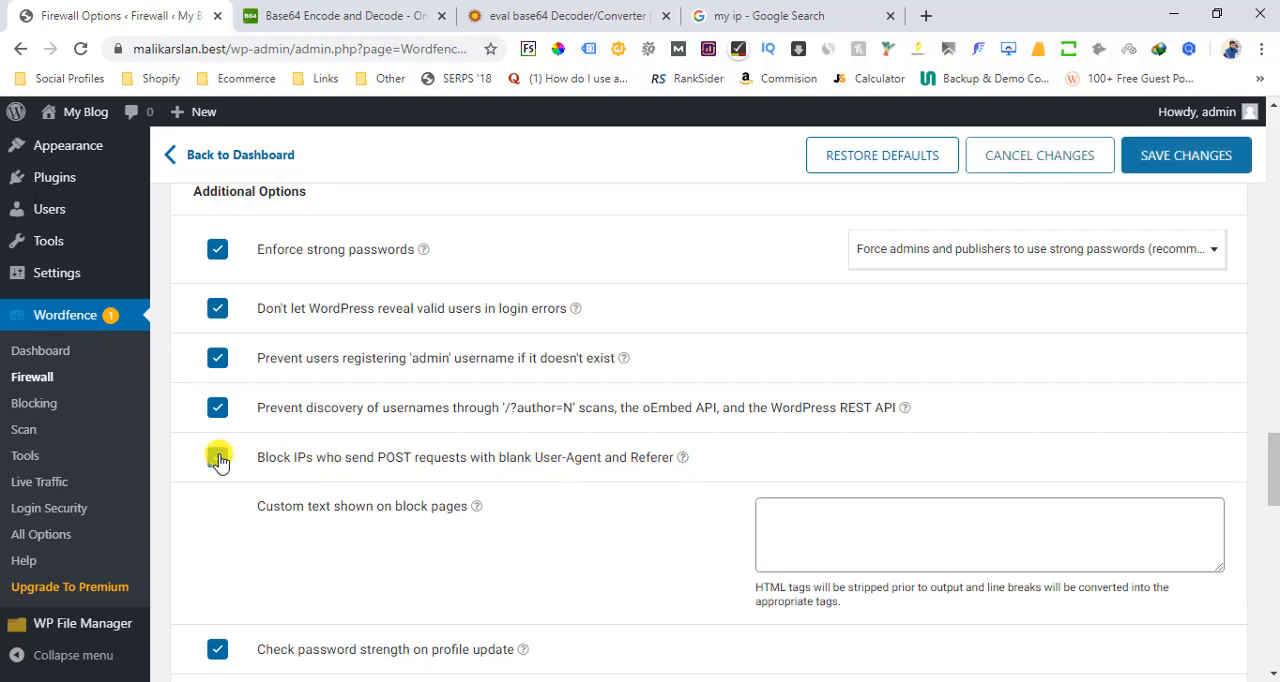
{"action": "left_click_drag", "start_coordinate": [1274, 450], "coordinate": [1274, 525]}
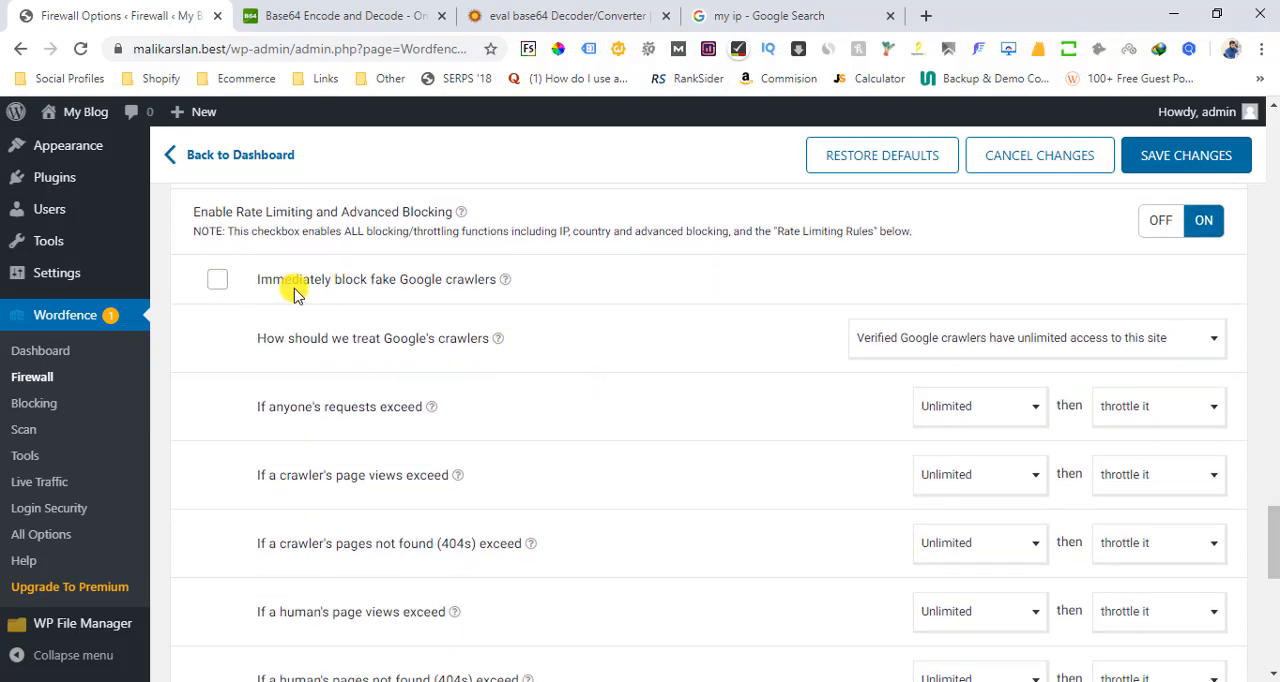
{"action": "left_click", "coordinate": [218, 286]}
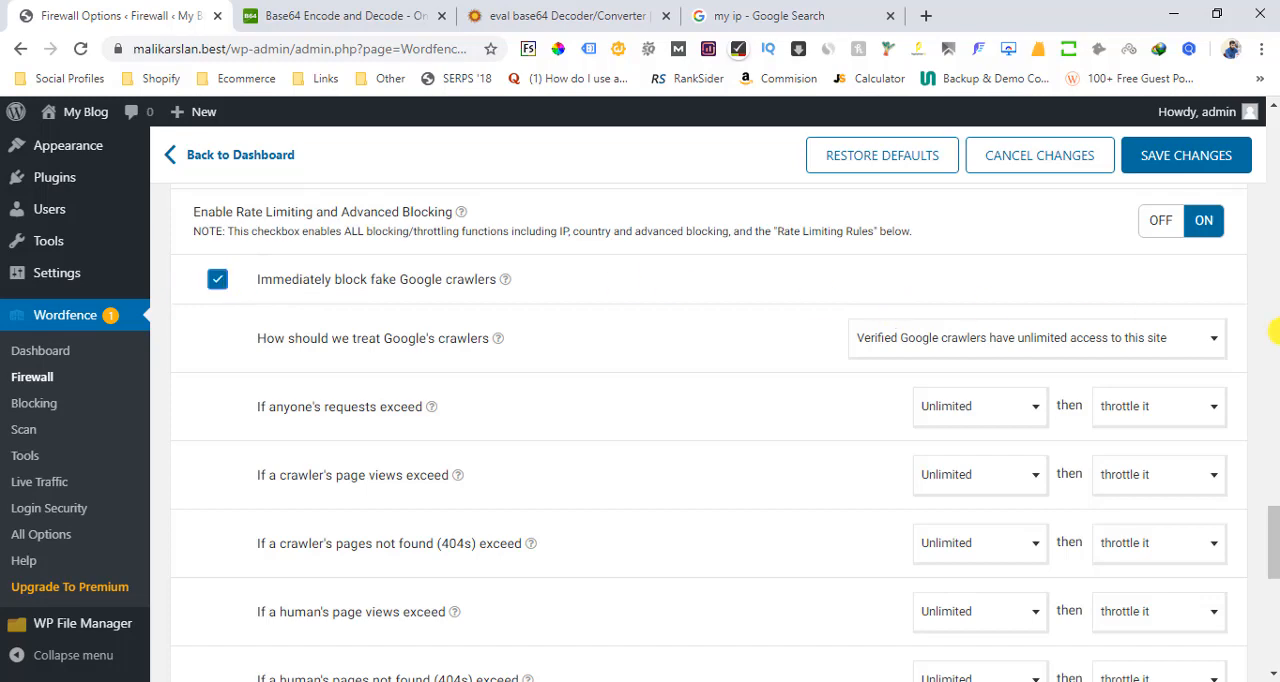
Set the rate limits for anyone's requests, a crawler's page views and a crawler's 404s to 240 per minute
{"action": "scroll", "coordinate": [1274, 540], "scroll_direction": "down", "scroll_amount": 2}
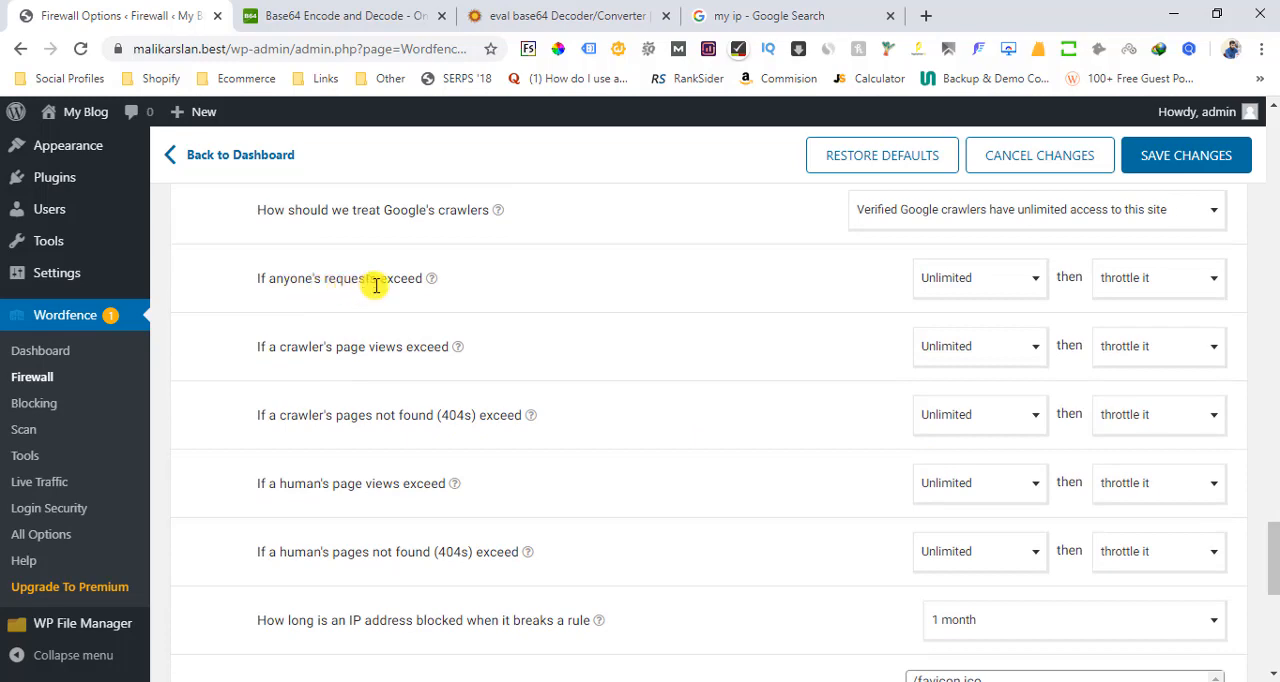
{"action": "left_click", "coordinate": [977, 300]}
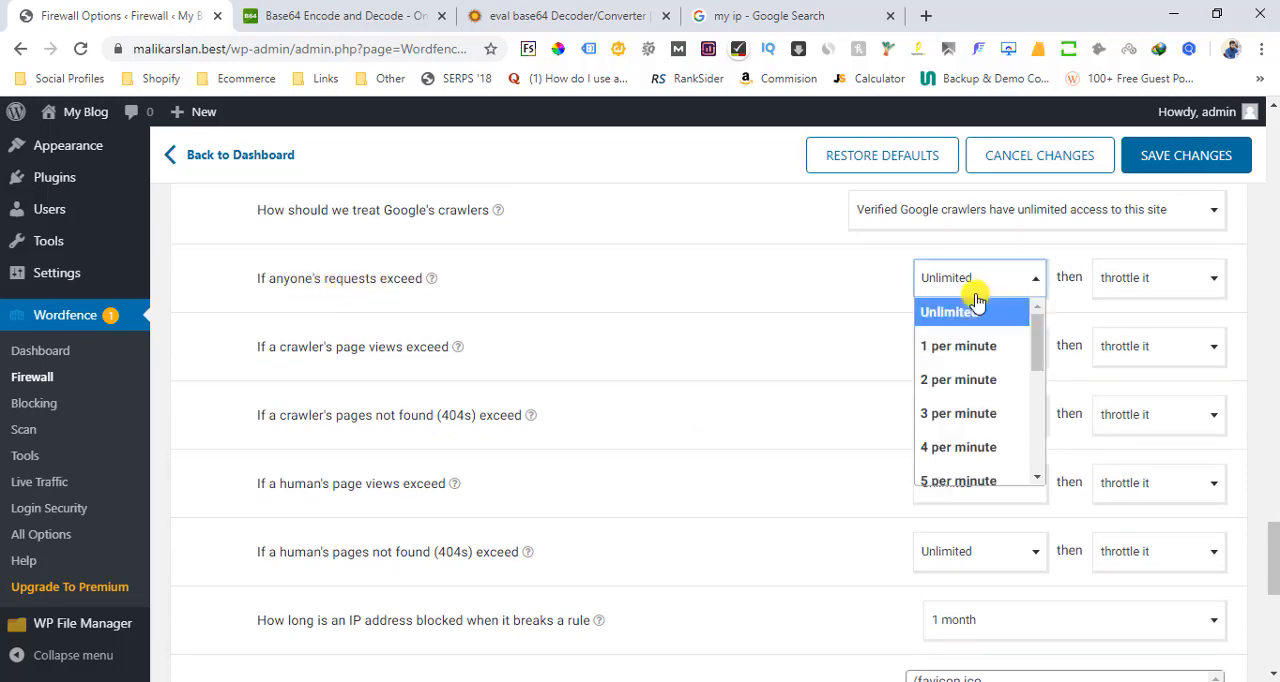
{"action": "left_click_drag", "start_coordinate": [1034, 330], "coordinate": [1036, 420]}
{"action": "left_click", "coordinate": [969, 421]}
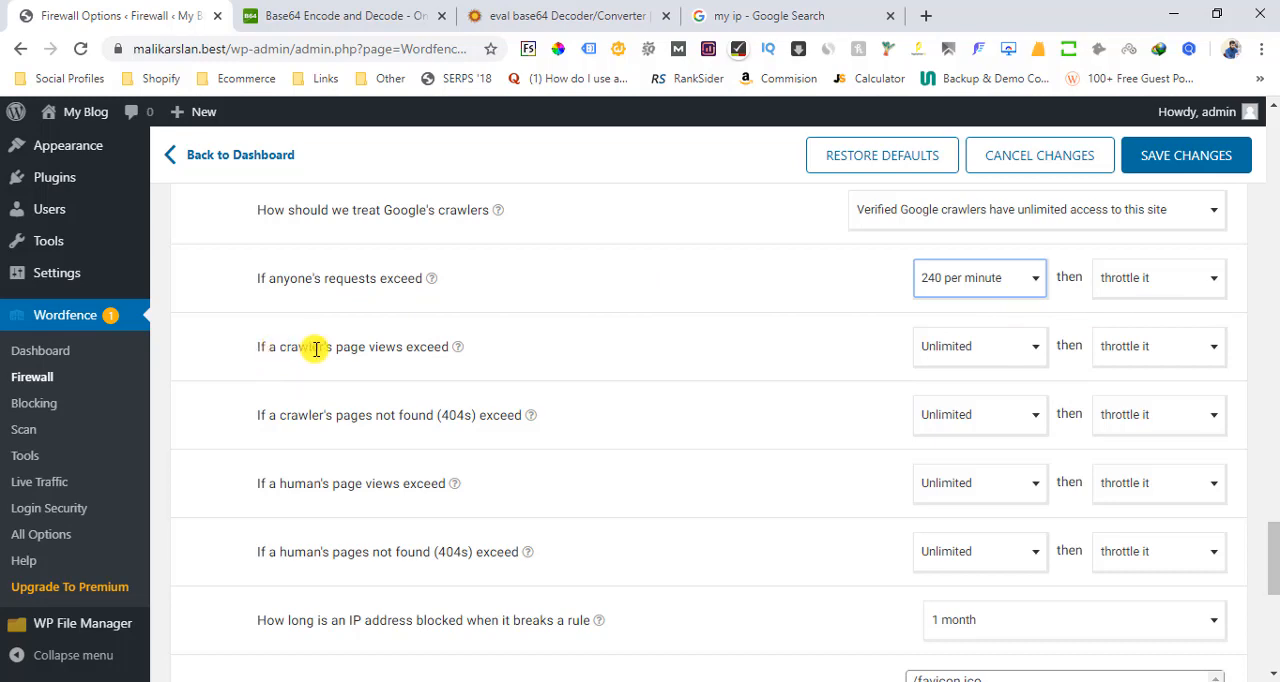
{"action": "left_click", "coordinate": [1003, 360]}
{"action": "left_click_drag", "start_coordinate": [1035, 412], "coordinate": [1034, 492]}
{"action": "left_click", "coordinate": [980, 492]}
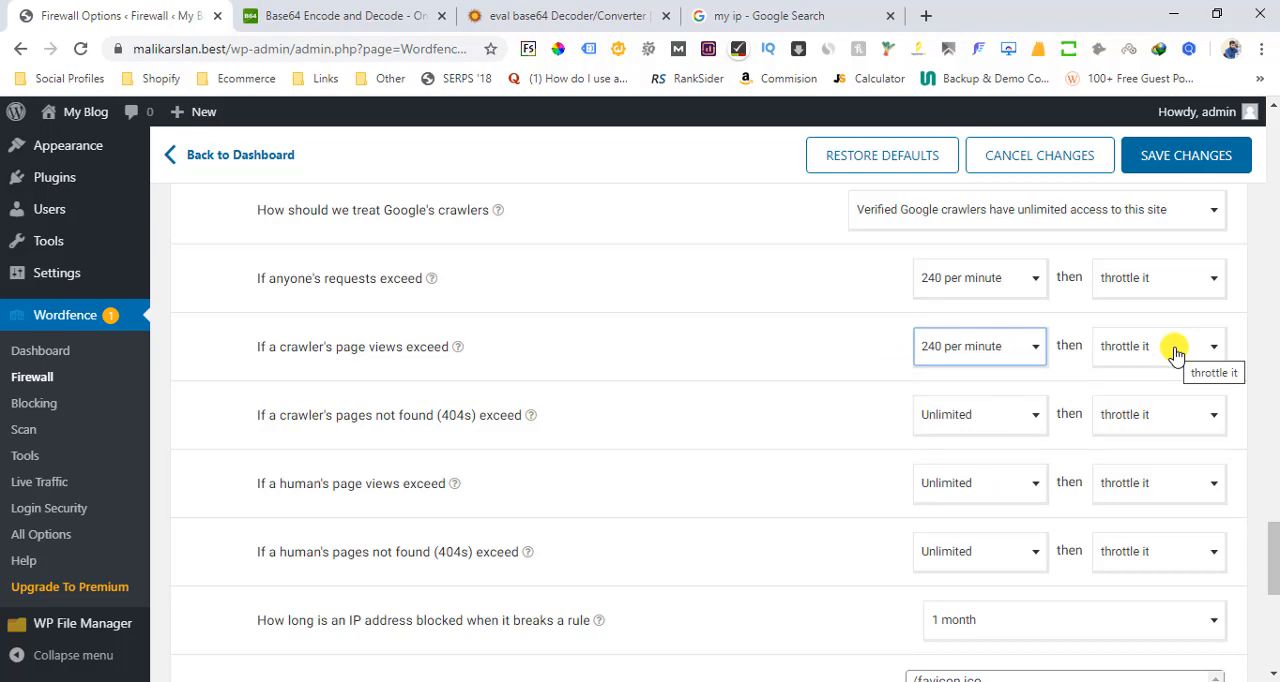
{"action": "left_click", "coordinate": [980, 420]}
{"action": "left_click_drag", "start_coordinate": [1037, 488], "coordinate": [1036, 575]}
{"action": "left_click", "coordinate": [990, 575]}
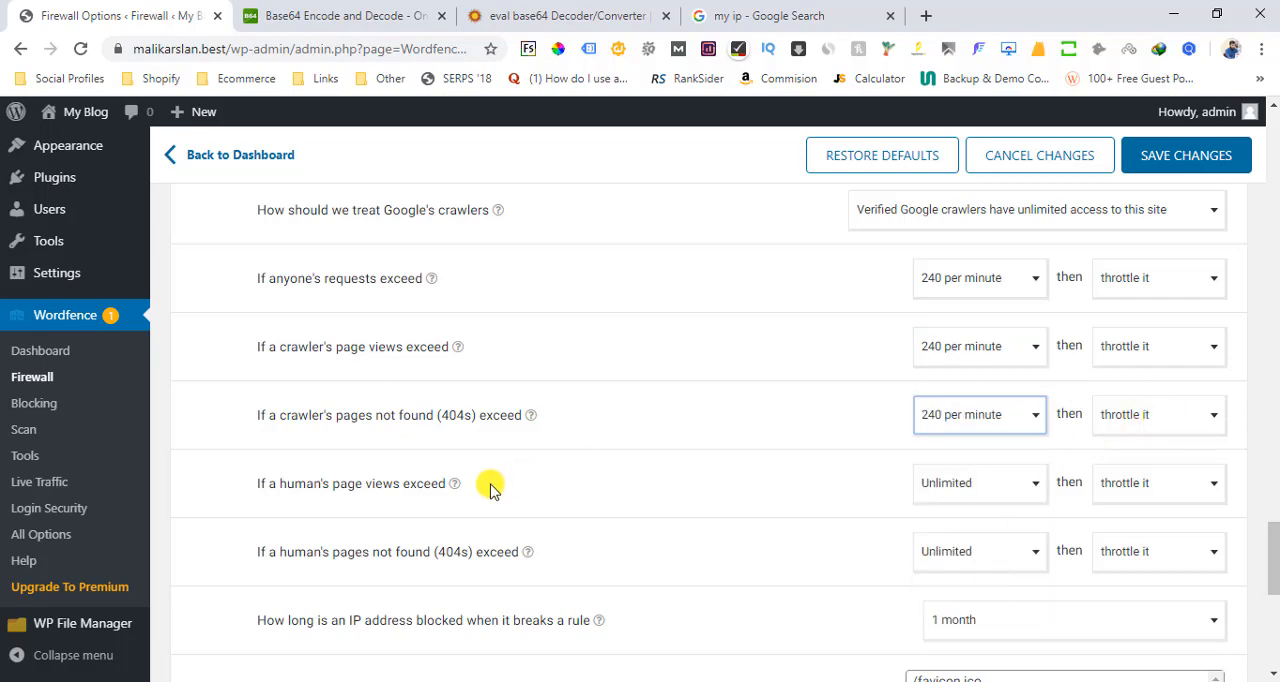
Set the rate limits for a human's page views and a human's pages not found (404s) to 10 per minute
{"action": "left_click", "coordinate": [994, 482]}
{"action": "left_click_drag", "start_coordinate": [1037, 343], "coordinate": [1038, 354]}
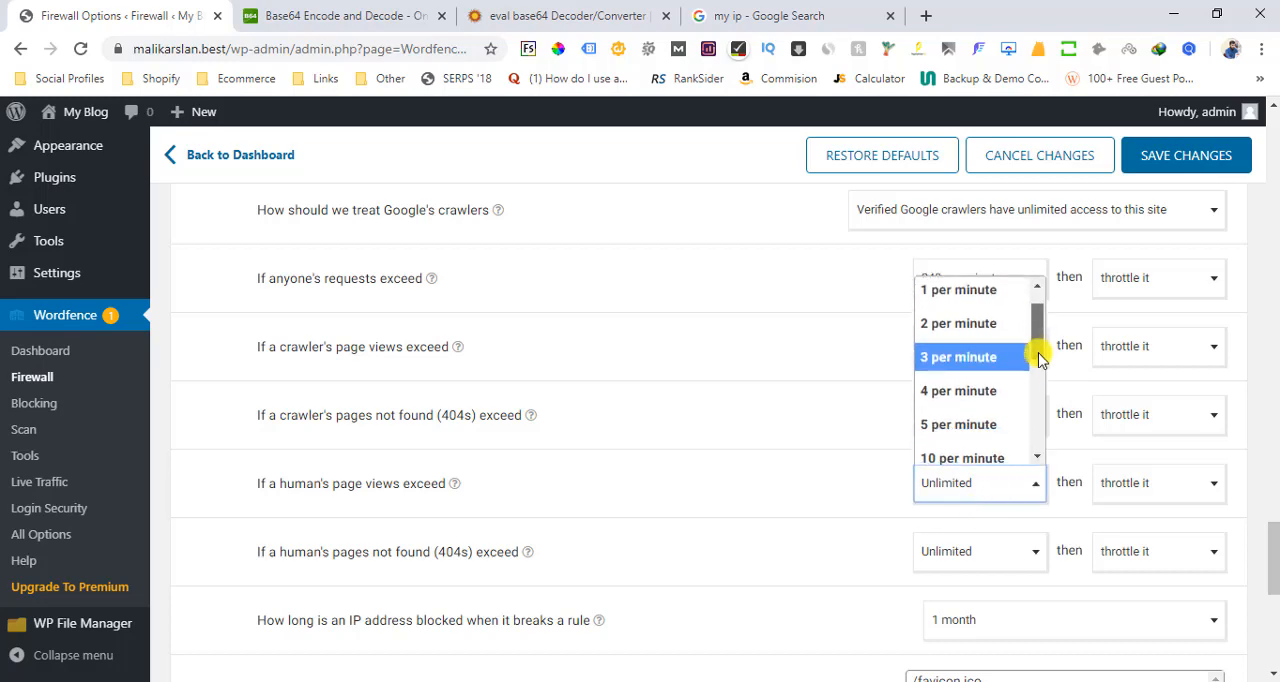
{"action": "left_click", "coordinate": [996, 456]}
{"action": "left_click", "coordinate": [704, 487]}
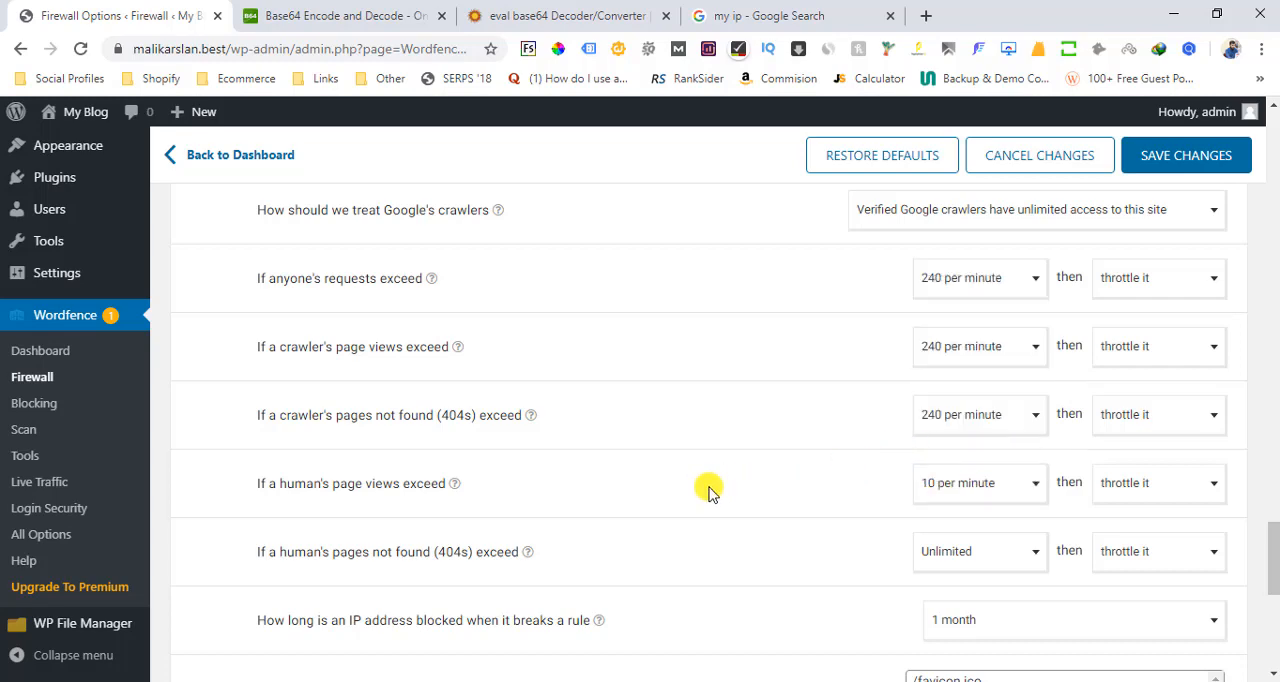
{"action": "scroll", "coordinate": [1272, 563], "scroll_direction": "down", "scroll_amount": 1}
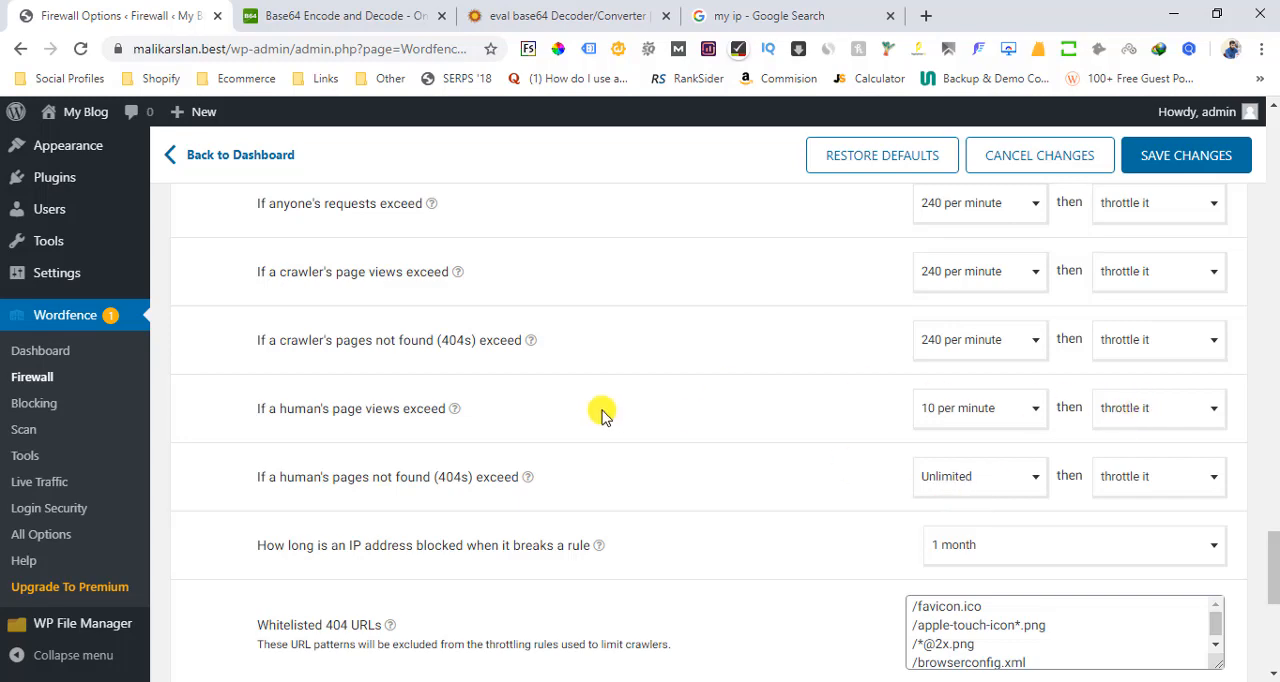
{"action": "left_click", "coordinate": [943, 474]}
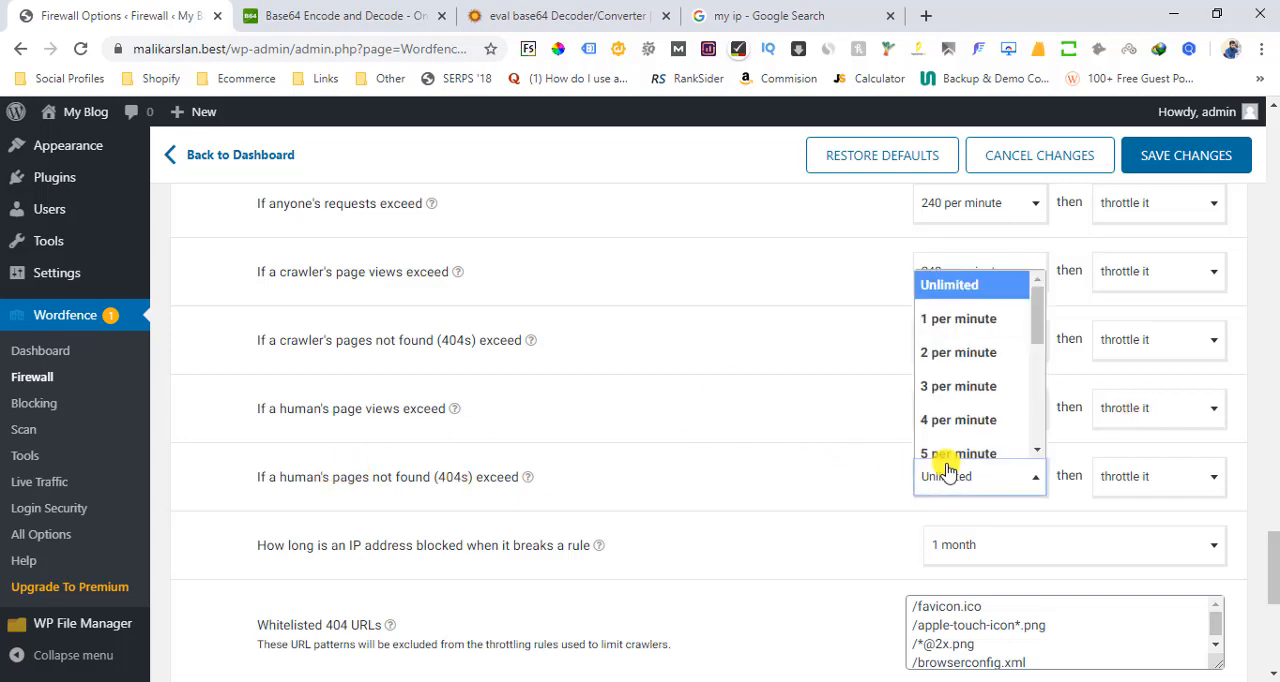
{"action": "scroll", "coordinate": [1035, 405], "scroll_direction": "down", "scroll_amount": 3}
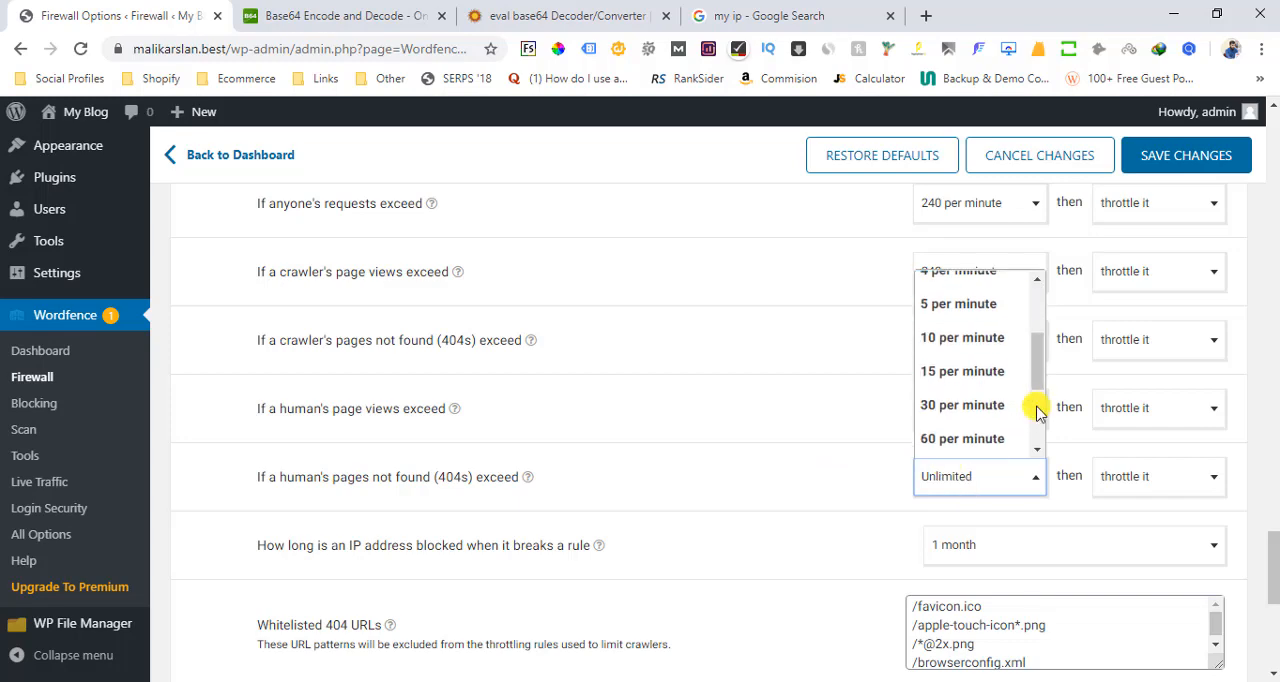
{"action": "left_click", "coordinate": [975, 323]}
Set how long an IP address is blocked when it breaks a rule to 1 hour and save the rate limiting settings
{"action": "left_click_drag", "start_coordinate": [1277, 559], "coordinate": [1278, 580]}
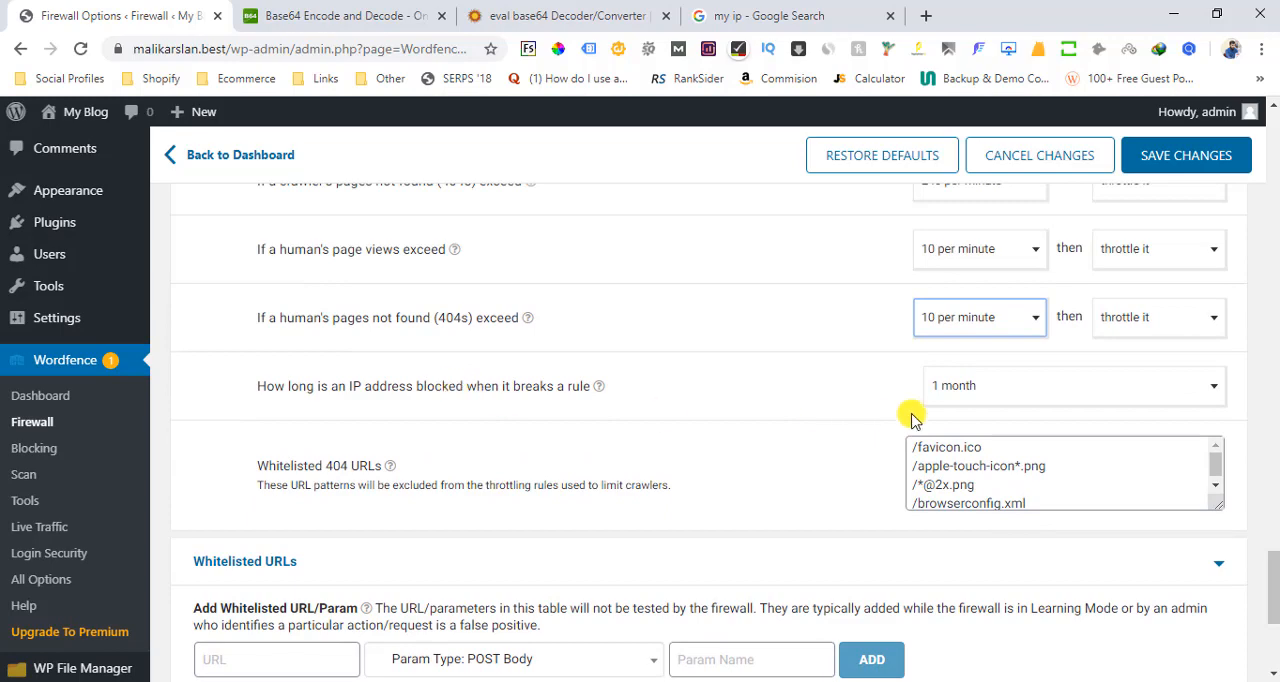
{"action": "left_click", "coordinate": [997, 390]}
{"action": "left_click_drag", "start_coordinate": [1212, 526], "coordinate": [1195, 463]}
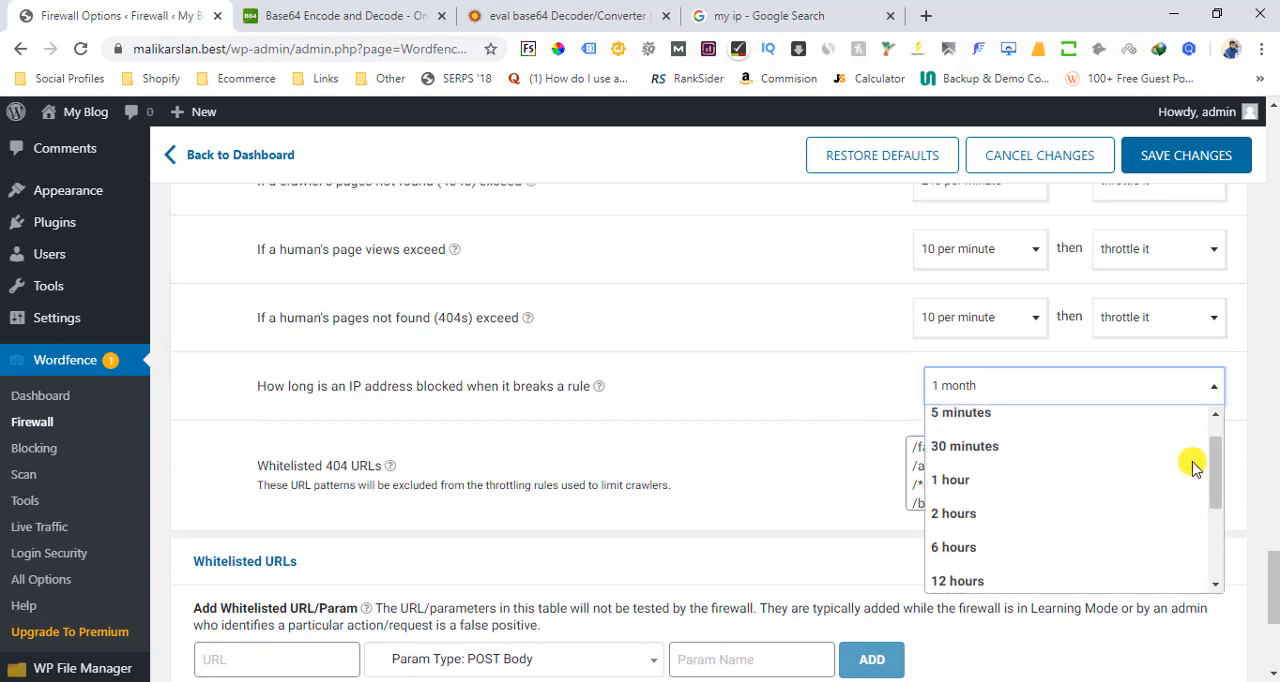
{"action": "left_click", "coordinate": [1028, 472]}
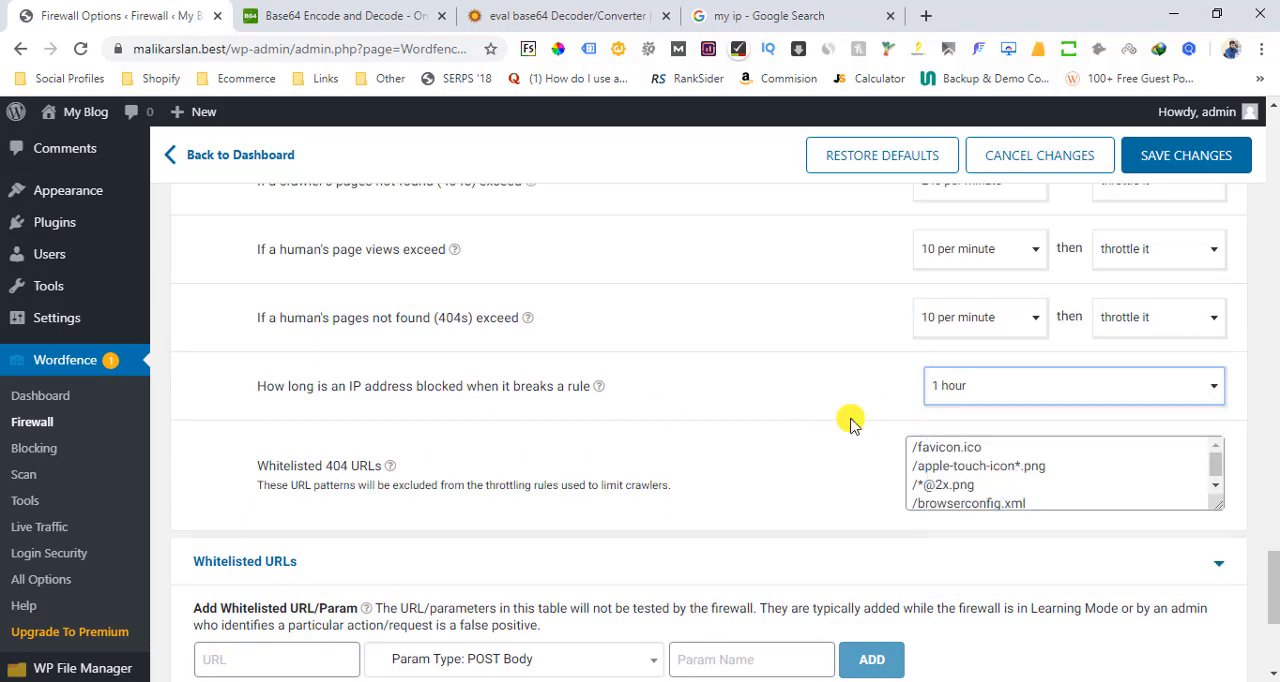
{"action": "left_click", "coordinate": [1210, 166]}
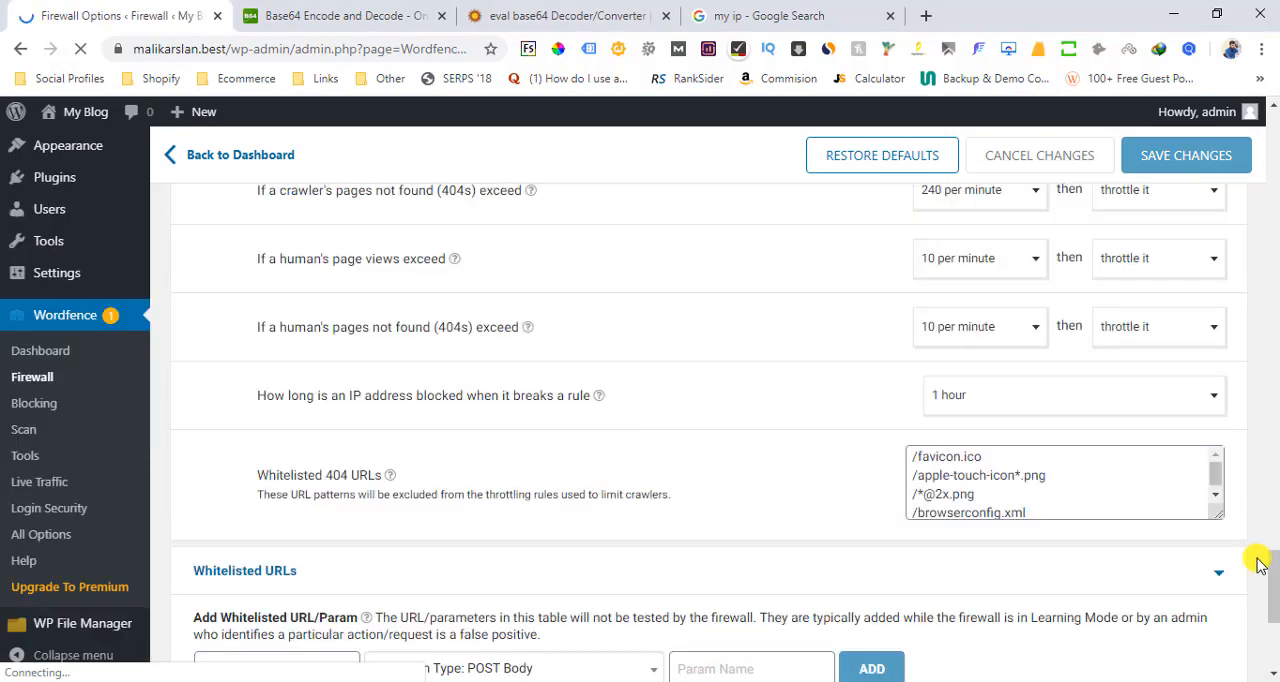
Examine the Whitelisted URLs section and its URL entry field at the end of the firewall options
{"action": "left_click_drag", "start_coordinate": [1266, 563], "coordinate": [1274, 617]}
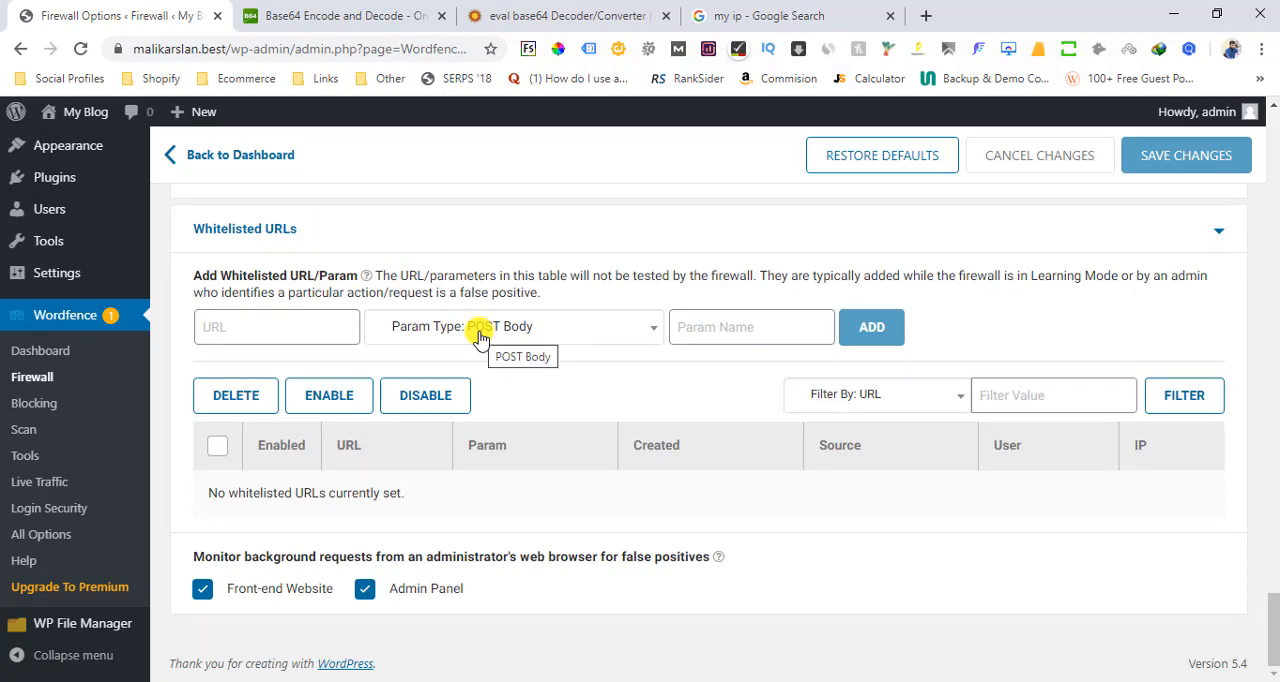
{"action": "left_click", "coordinate": [276, 323]}
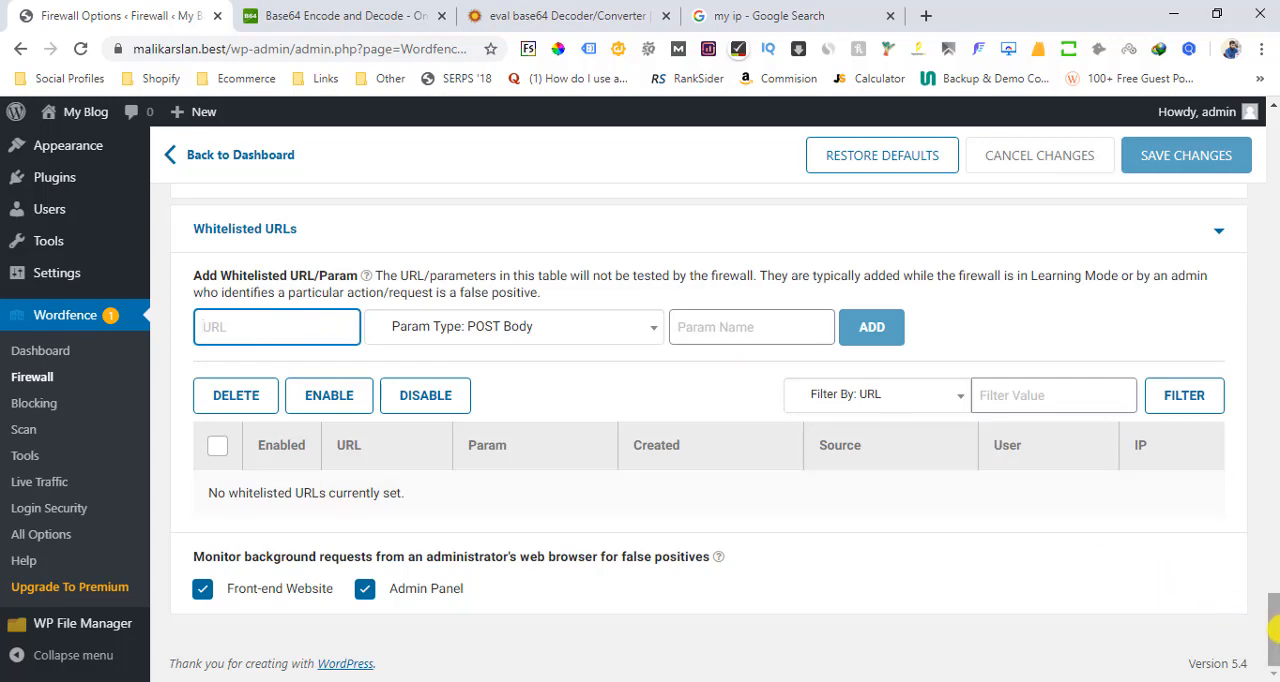
{"action": "left_click_drag", "start_coordinate": [1275, 631], "coordinate": [1275, 633]}
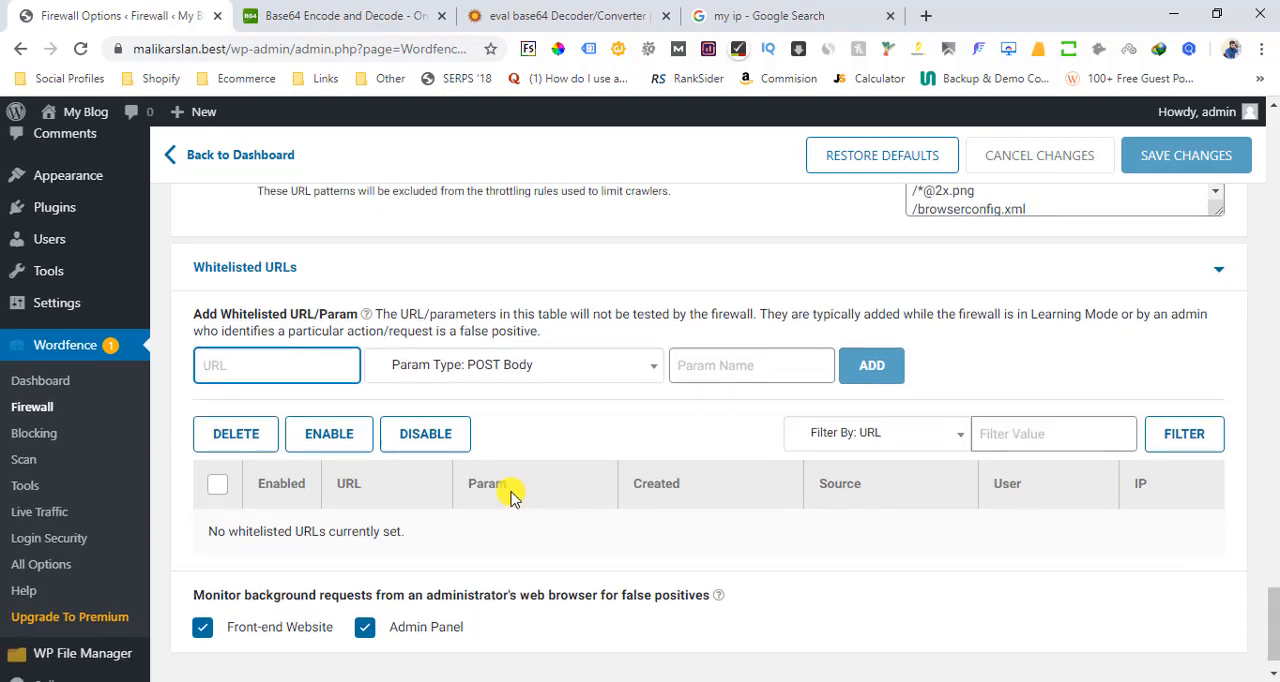
Open the Wordfence Blocking page and start a blocking rule with the IP Address block type
{"action": "left_click", "coordinate": [40, 433]}
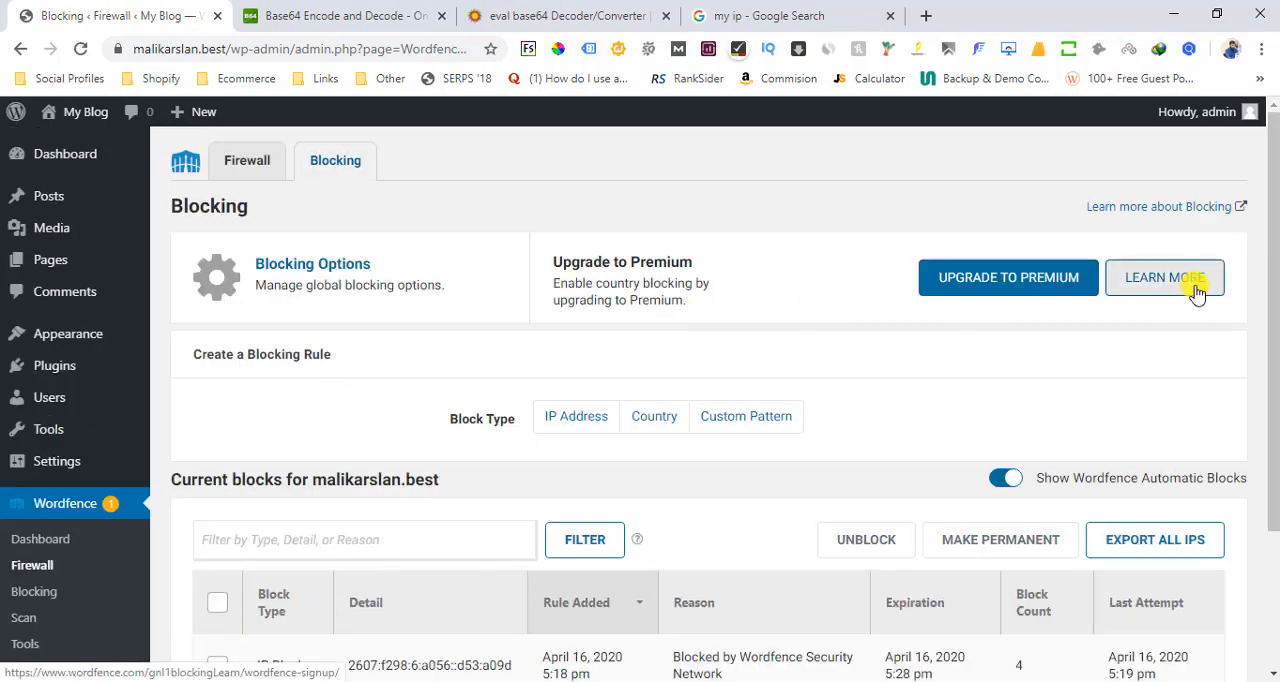
{"action": "mouse_move", "coordinate": [1271, 286]}
{"action": "left_mouse_down"}
{"action": "mouse_move", "coordinate": [1275, 358]}
{"action": "mouse_move", "coordinate": [1274, 306]}
{"action": "left_mouse_up"}
{"action": "left_click", "coordinate": [568, 332]}
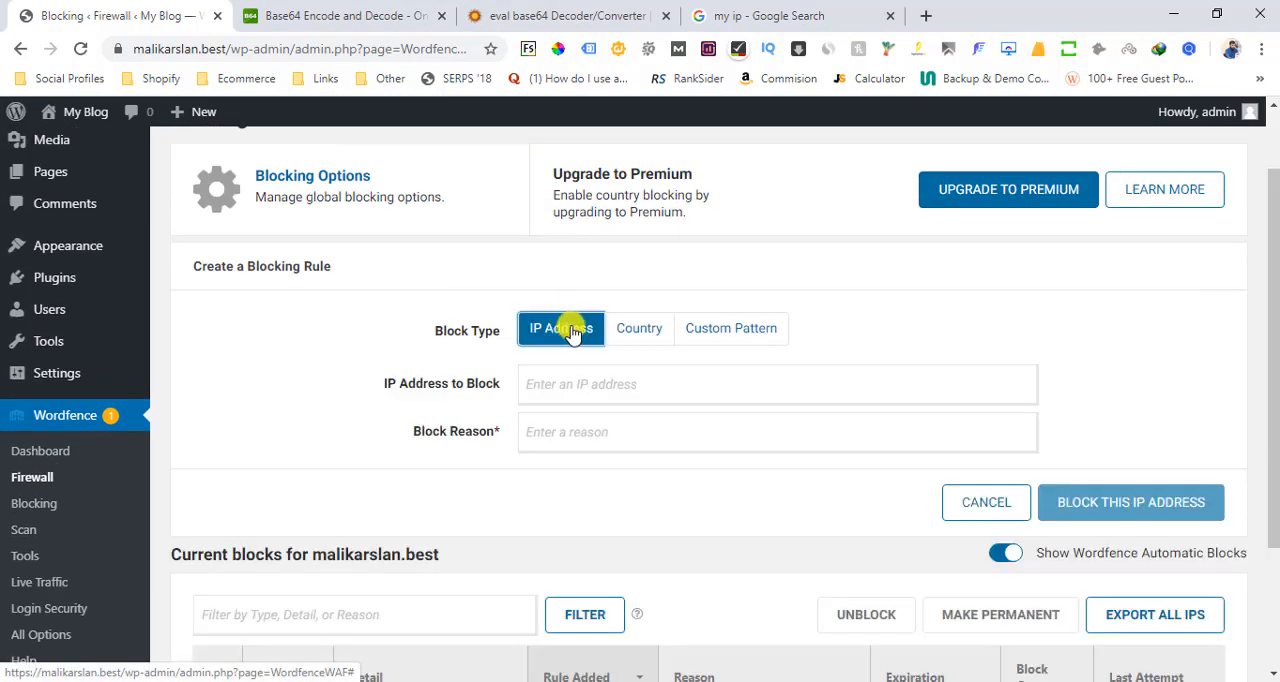
Try the copied public IP address as the address to block and clear the field again
{"action": "left_click", "coordinate": [796, 386]}
{"action": "type", "text": "182.186.60.14"}
{"action": "key", "text": "ctrl+a"}
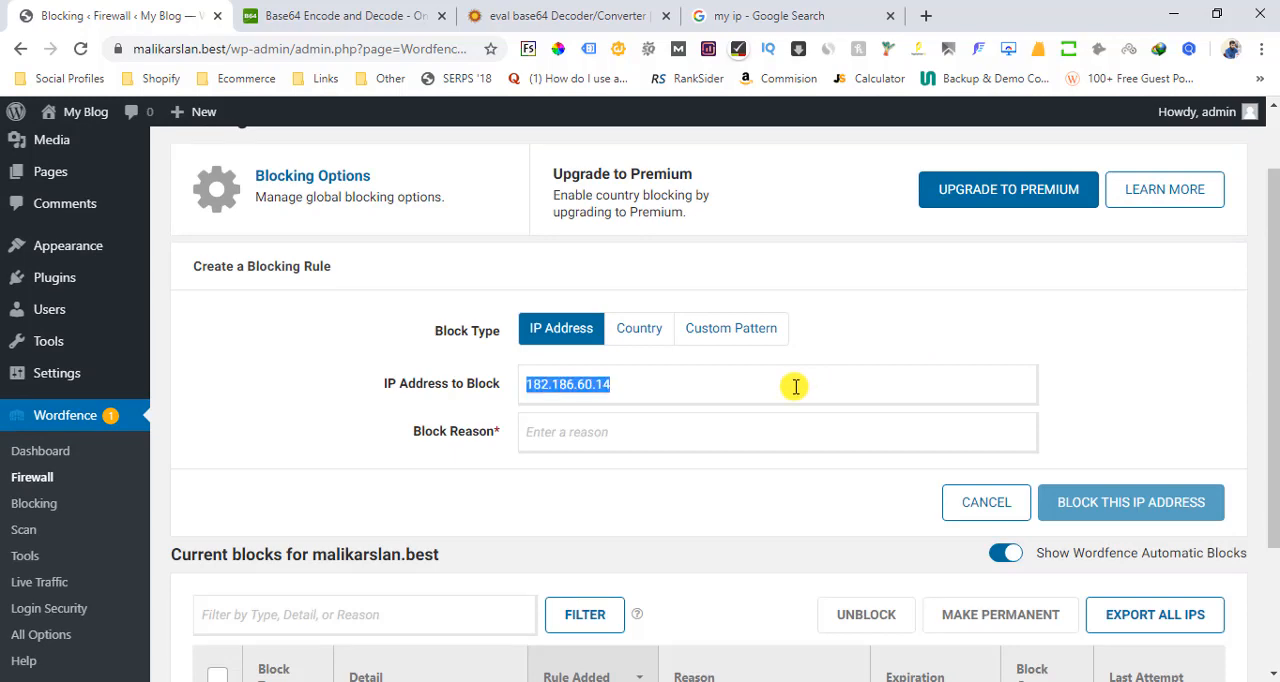
{"action": "key", "text": "ctrl+x"}
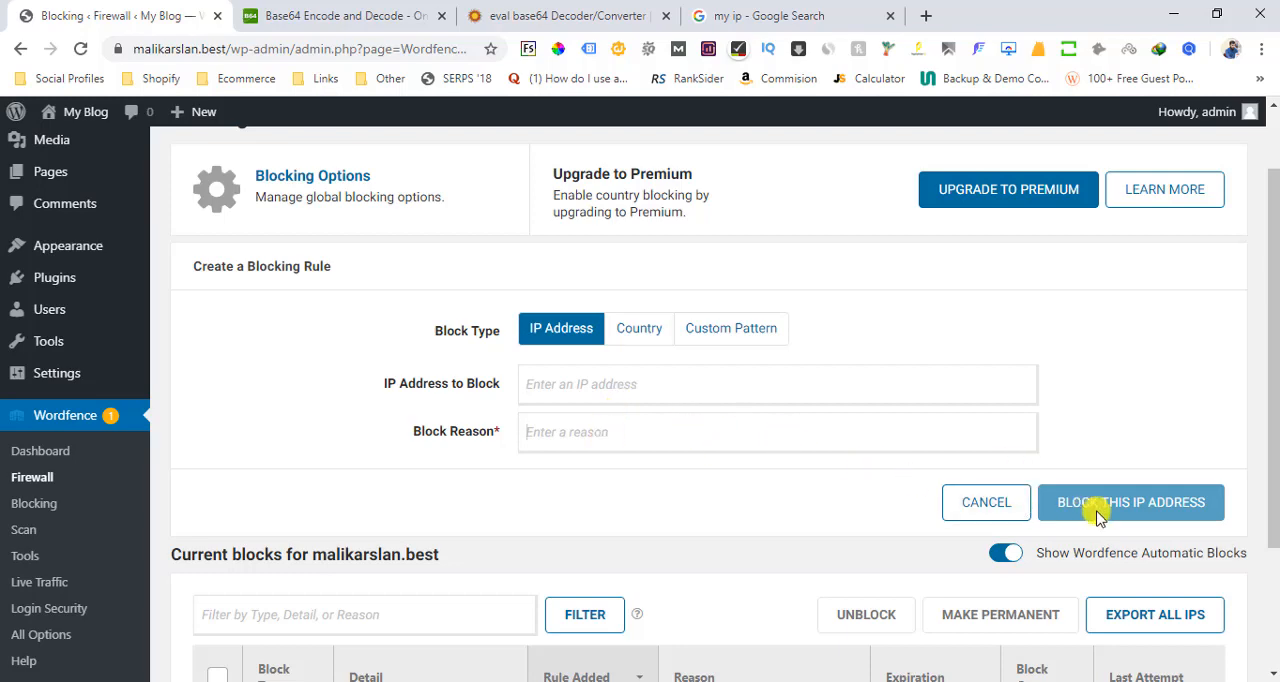
Switch the blocking rule type to Country and examine the information about country blocking
{"action": "left_click", "coordinate": [641, 329]}
{"action": "scroll", "coordinate": [1274, 466], "scroll_direction": "down", "scroll_amount": 4}
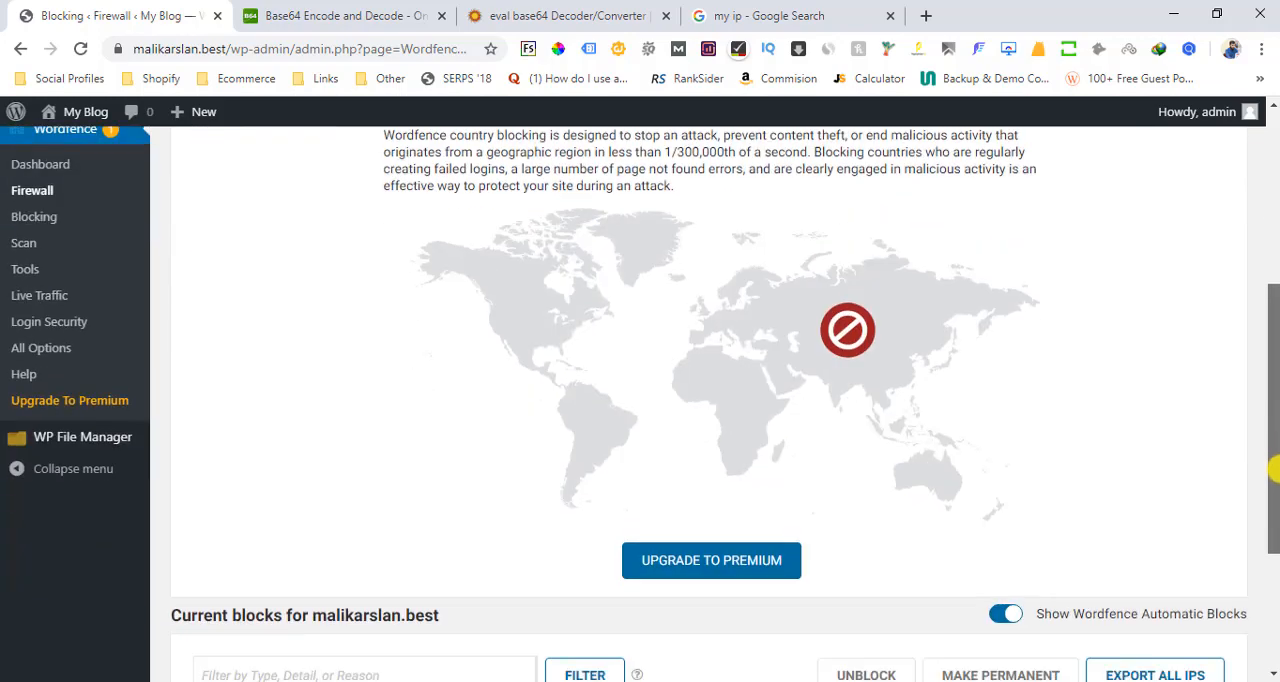
{"action": "scroll", "coordinate": [1270, 468], "scroll_direction": "down", "scroll_amount": 1}
{"action": "scroll", "coordinate": [731, 454], "scroll_direction": "up", "scroll_amount": 3}
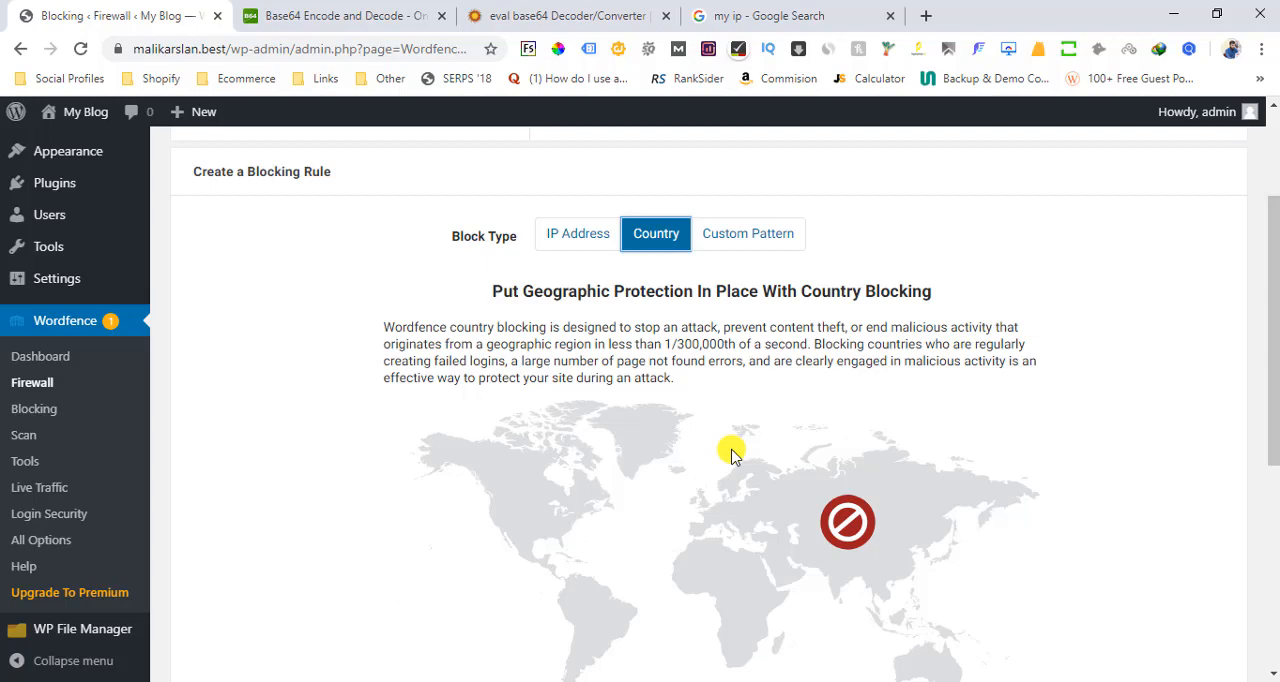
{"action": "mouse_move", "coordinate": [1274, 331]}
{"action": "left_mouse_down"}
{"action": "mouse_move", "coordinate": [1272, 490]}
{"action": "mouse_move", "coordinate": [1271, 357]}
{"action": "mouse_move", "coordinate": [1257, 337]}
{"action": "left_mouse_up"}
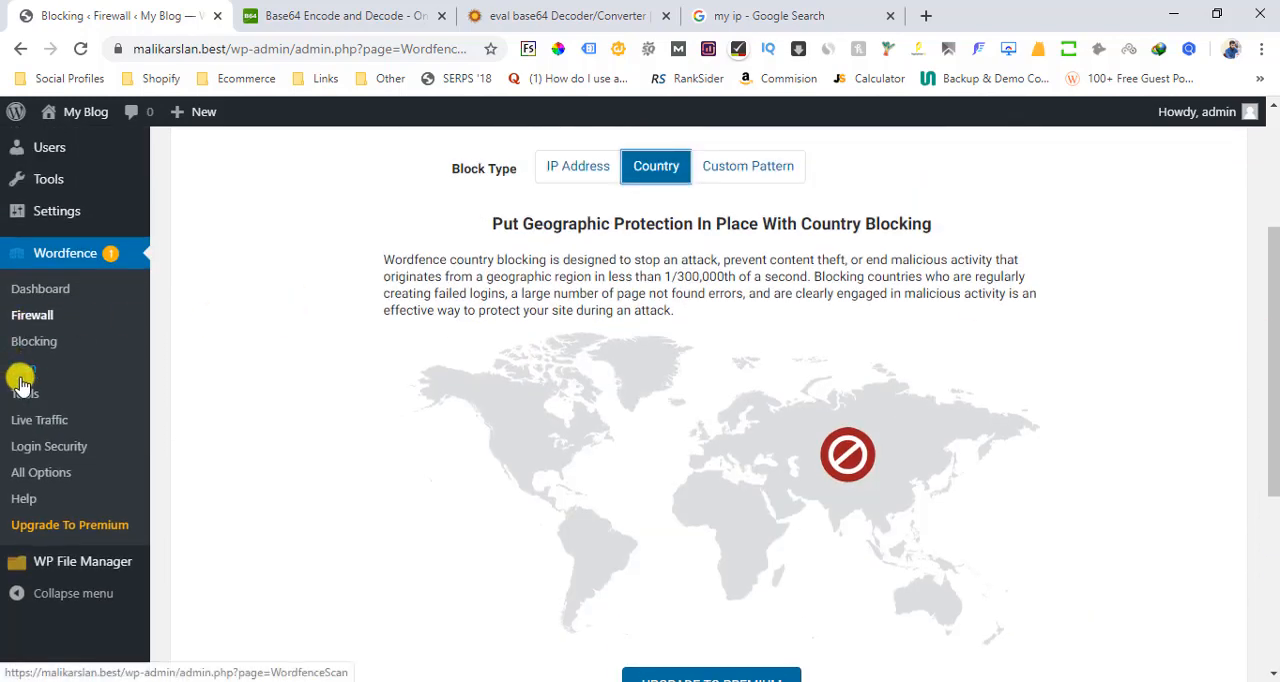
Open the Wordfence Tools page and review the logged requests in Live Traffic
{"action": "left_click", "coordinate": [27, 396]}
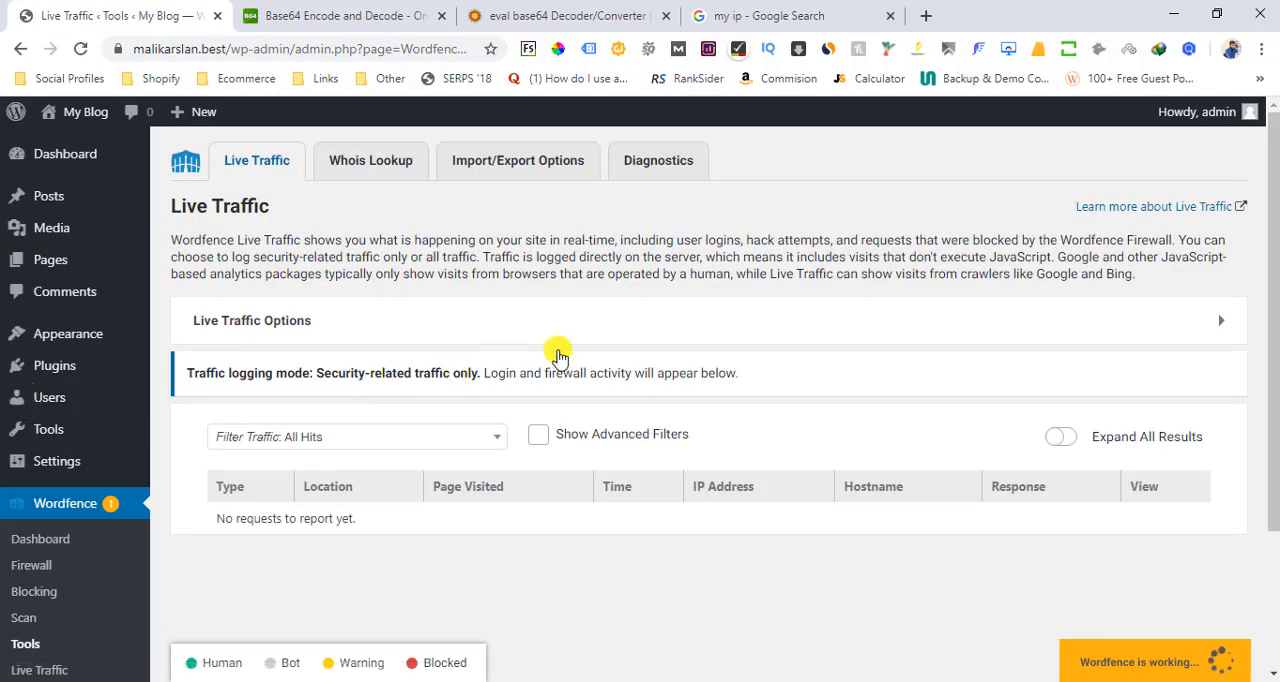
{"action": "left_click_drag", "start_coordinate": [1275, 265], "coordinate": [1274, 312]}
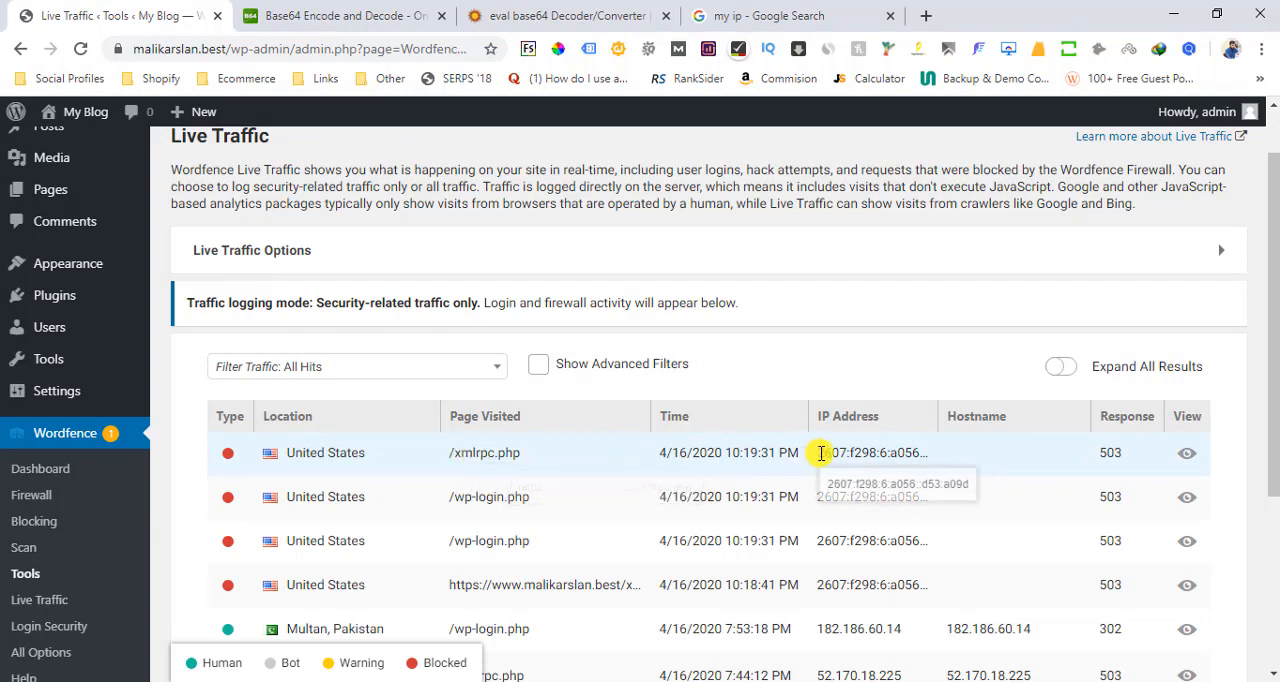
{"action": "left_click_drag", "start_coordinate": [1274, 292], "coordinate": [1275, 335]}
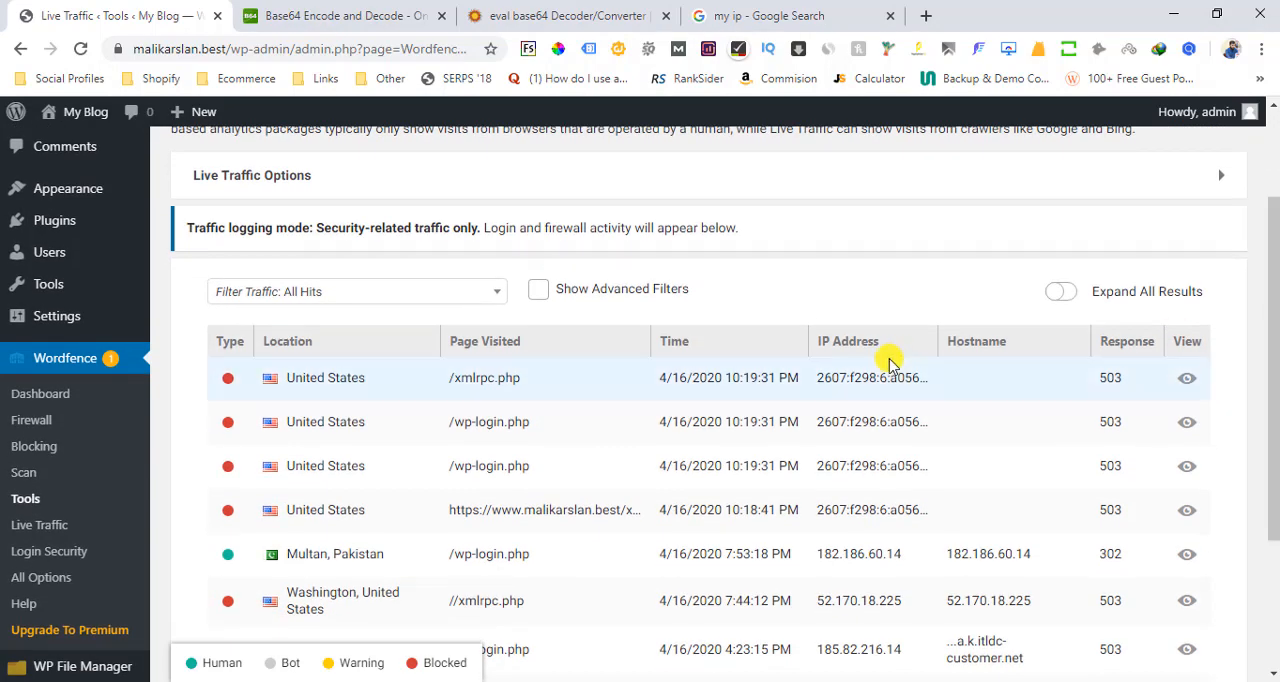
Expand the activity detail of the topmost blocked /xmlrpc.php request from the United States and unblock its IP
{"action": "double_click", "coordinate": [851, 378]}
{"action": "left_click", "coordinate": [851, 378]}
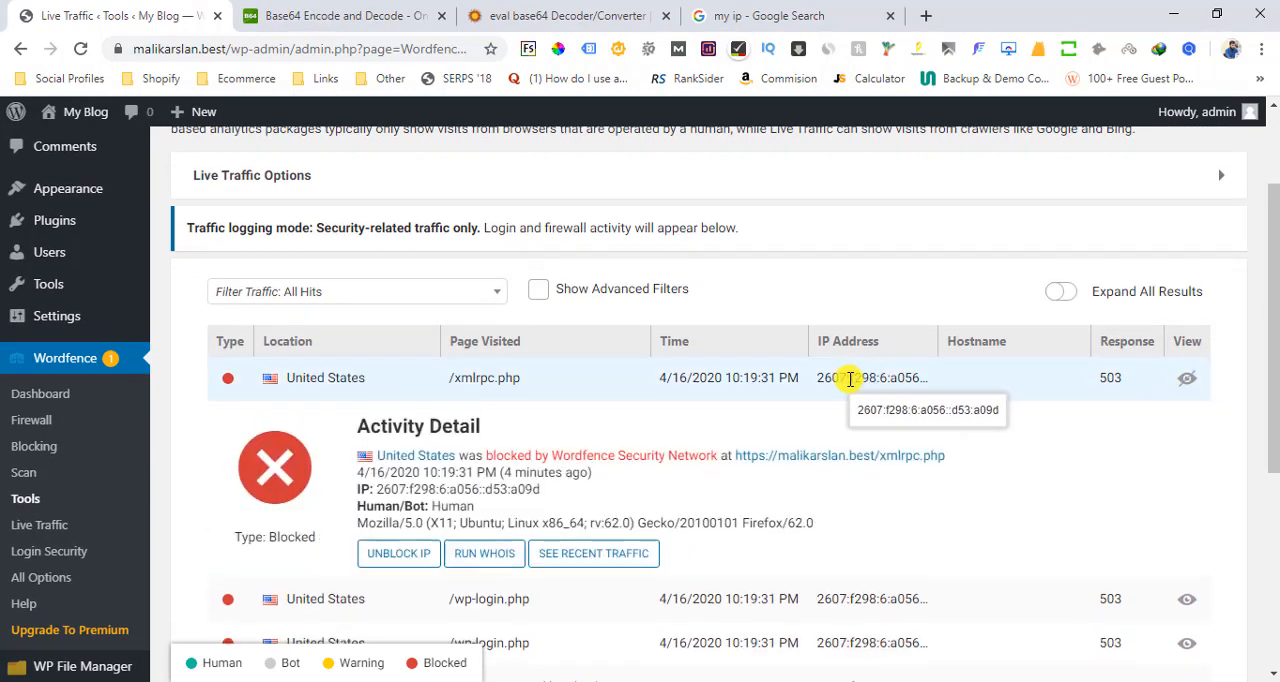
{"action": "left_click", "coordinate": [399, 561]}
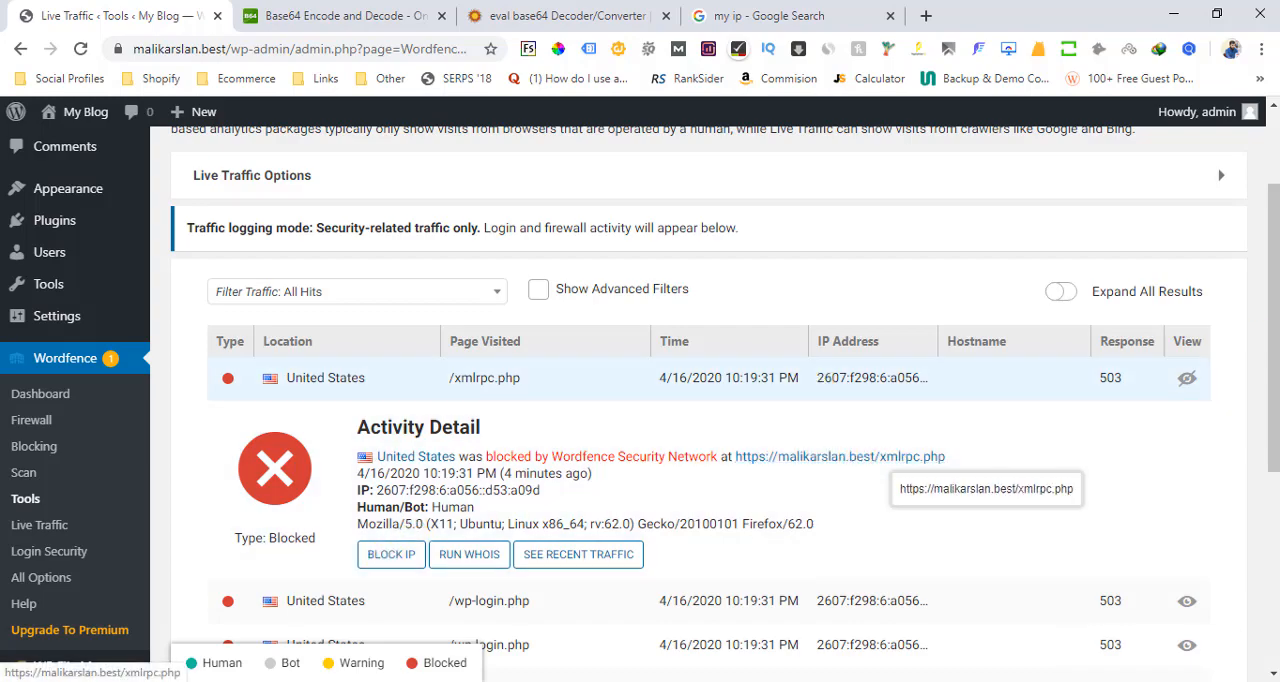
{"action": "scroll", "coordinate": [870, 400], "scroll_direction": "down", "scroll_amount": 2}
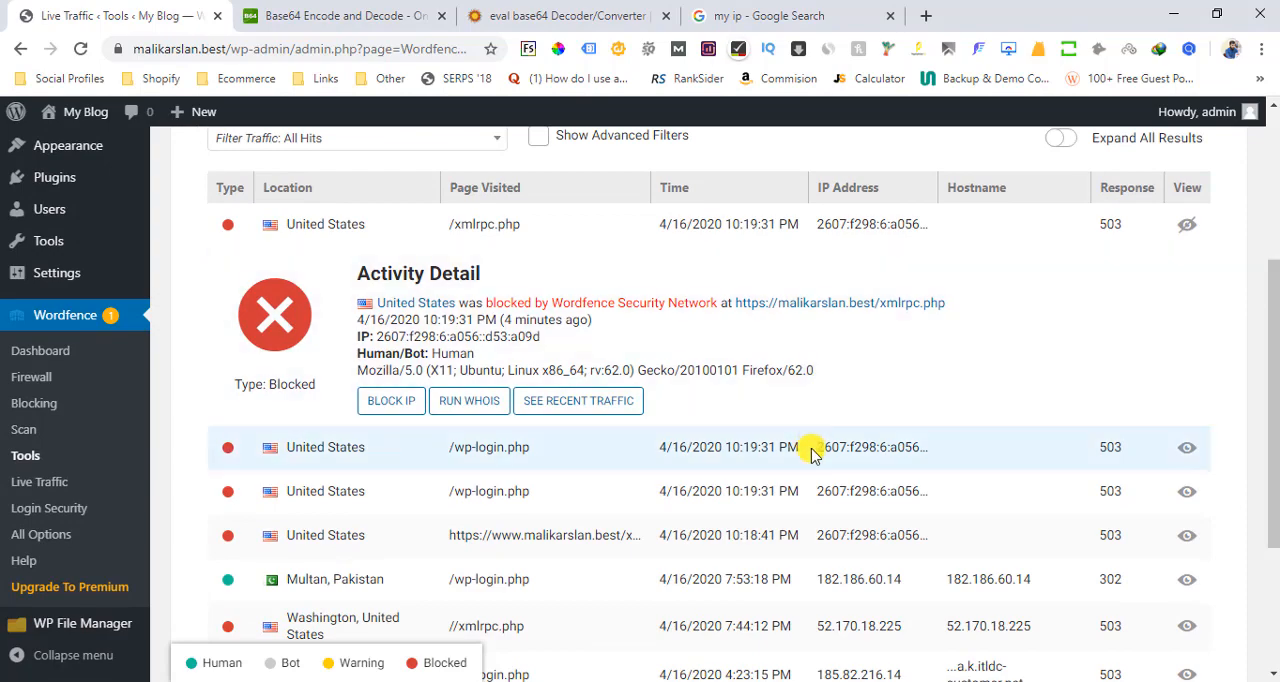
Expand the first blocked /wp-login.php request from the United States and examine its IP address
{"action": "left_click", "coordinate": [805, 449]}
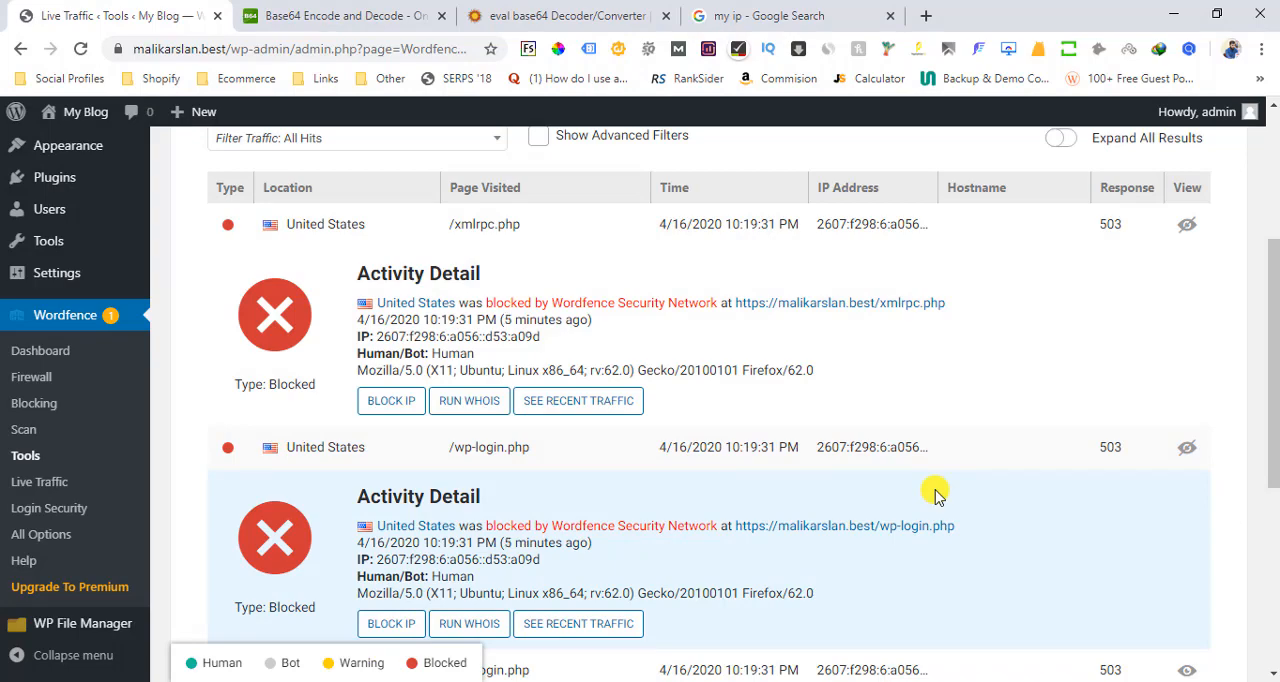
{"action": "triple_click", "coordinate": [845, 446]}
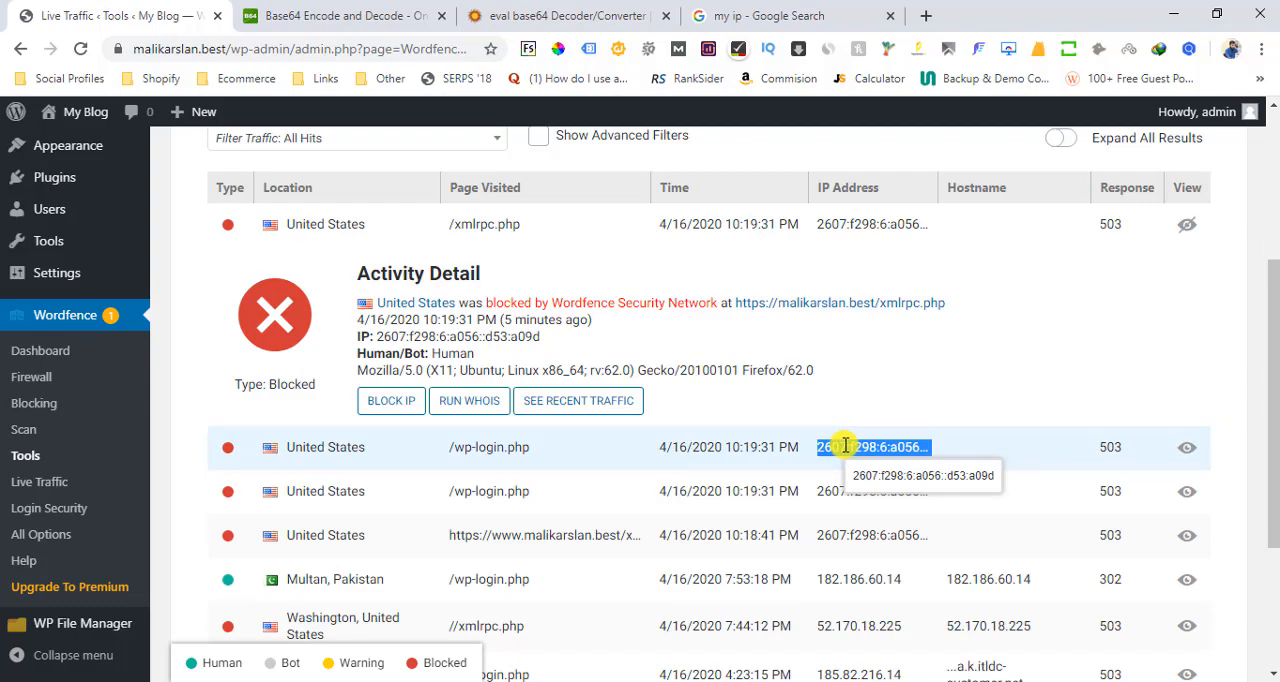
{"action": "left_click_drag", "start_coordinate": [1275, 355], "coordinate": [1275, 341]}
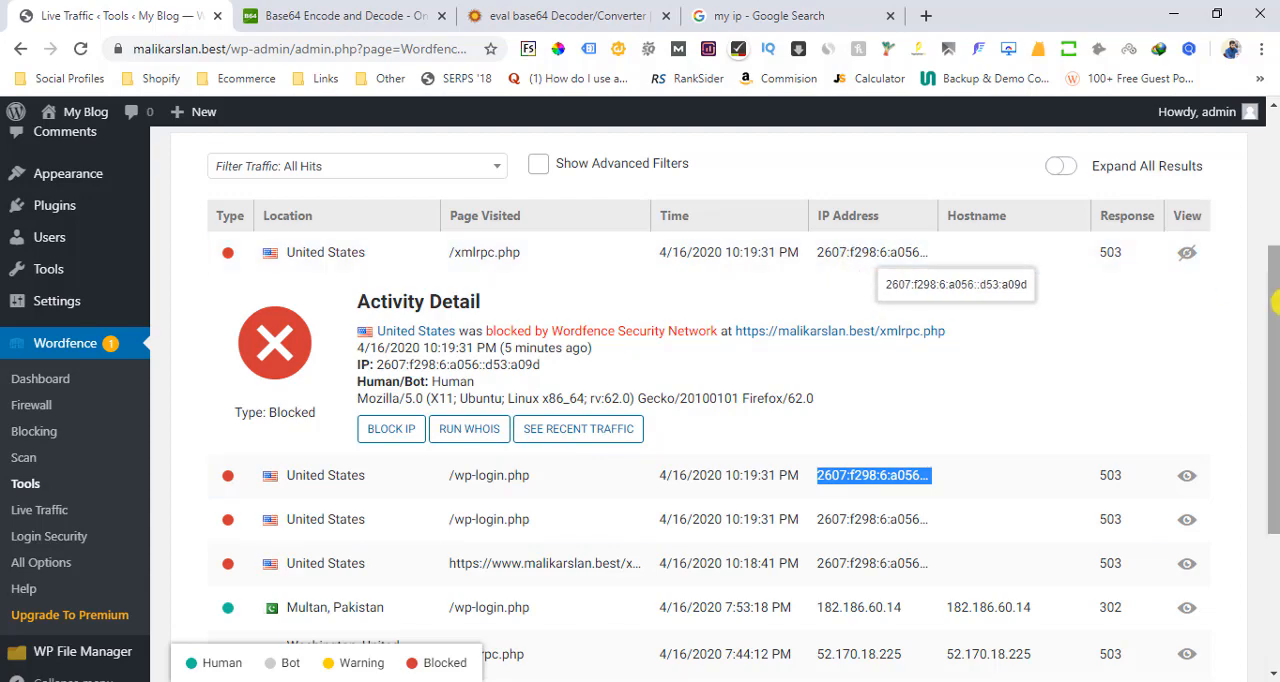
Run a Whois lookup on the site's own https address
{"action": "left_click_drag", "start_coordinate": [1275, 300], "coordinate": [1270, 165]}
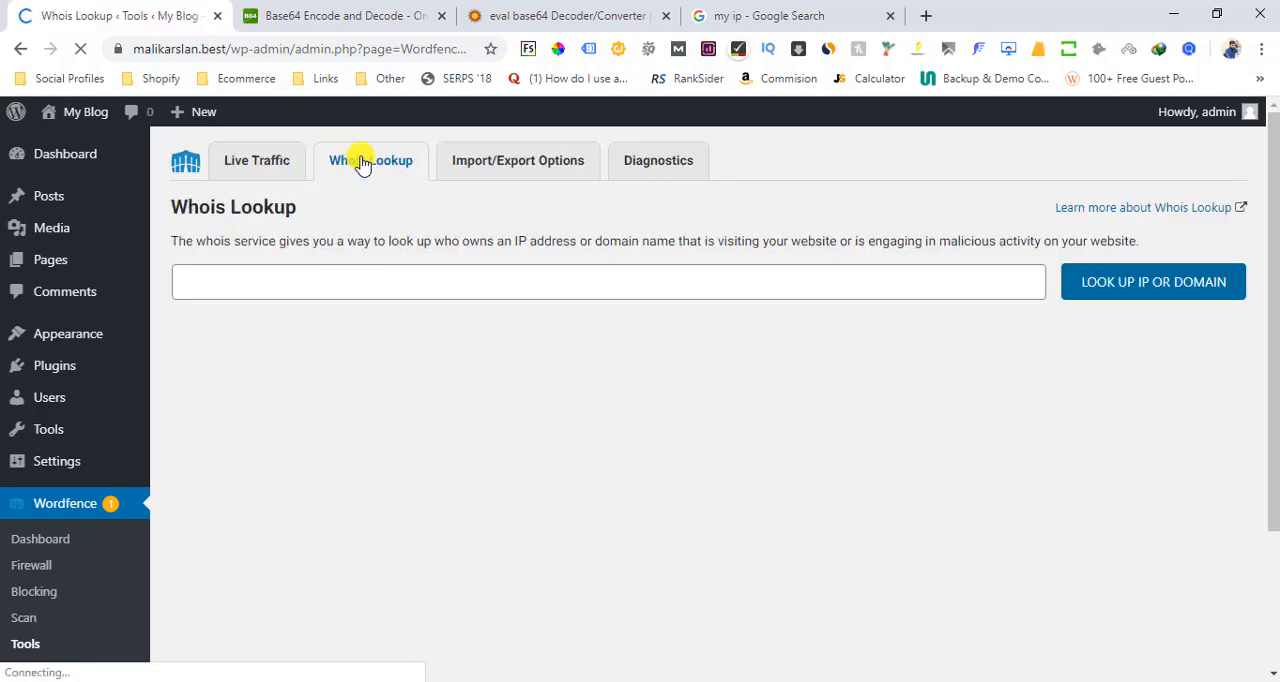
{"action": "left_click", "coordinate": [350, 289]}
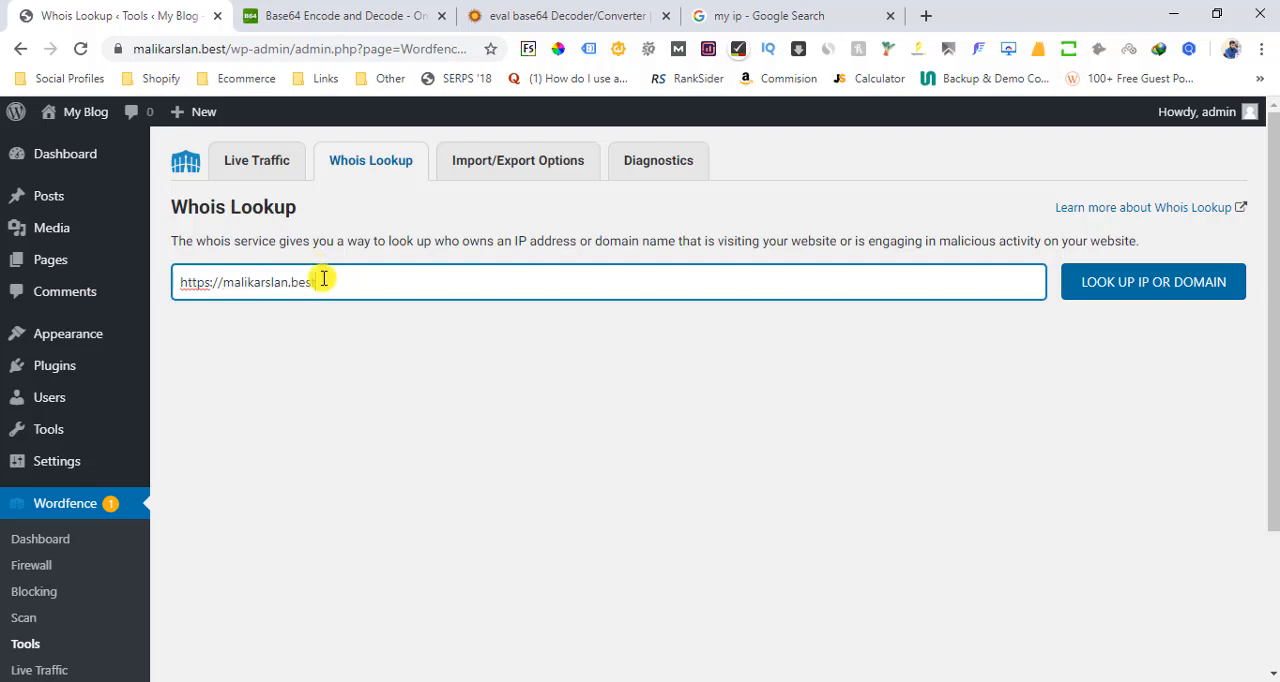
{"action": "triple_click", "coordinate": [323, 281]}
{"action": "left_click", "coordinate": [1117, 284]}
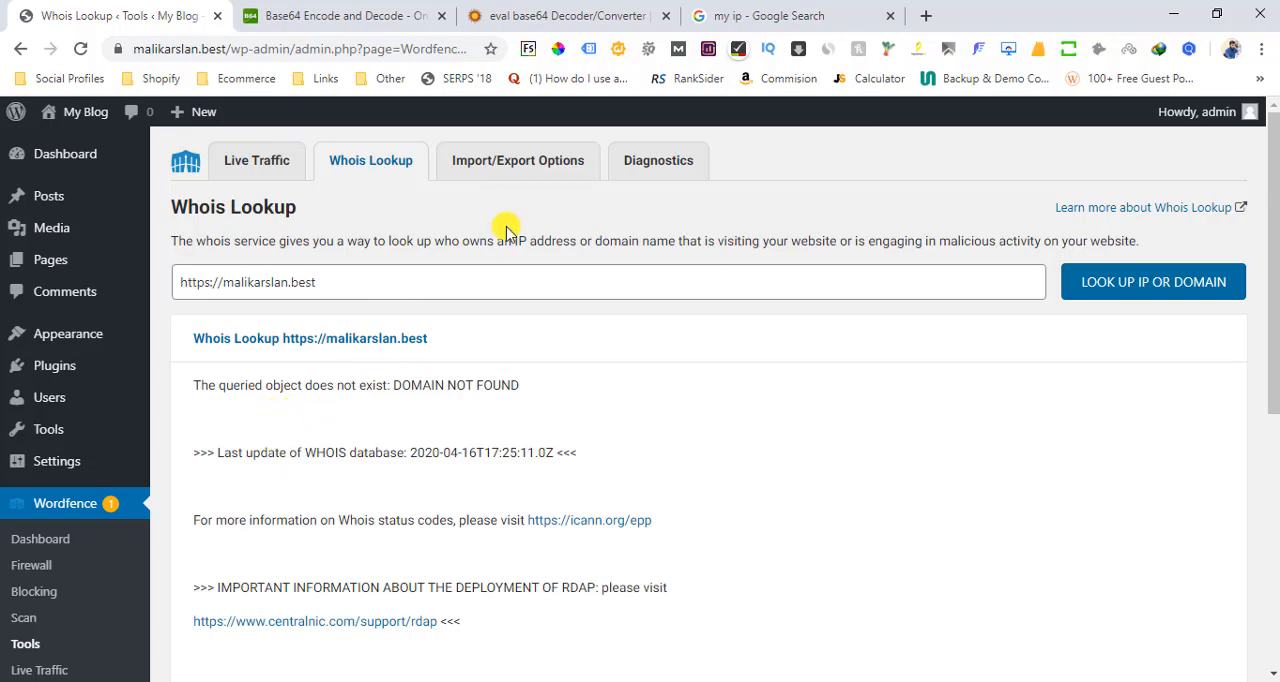
Return to Live Traffic, run a Whois lookup on the topmost blocked /xmlrpc.php request and block its IP
{"action": "left_click", "coordinate": [510, 168]}
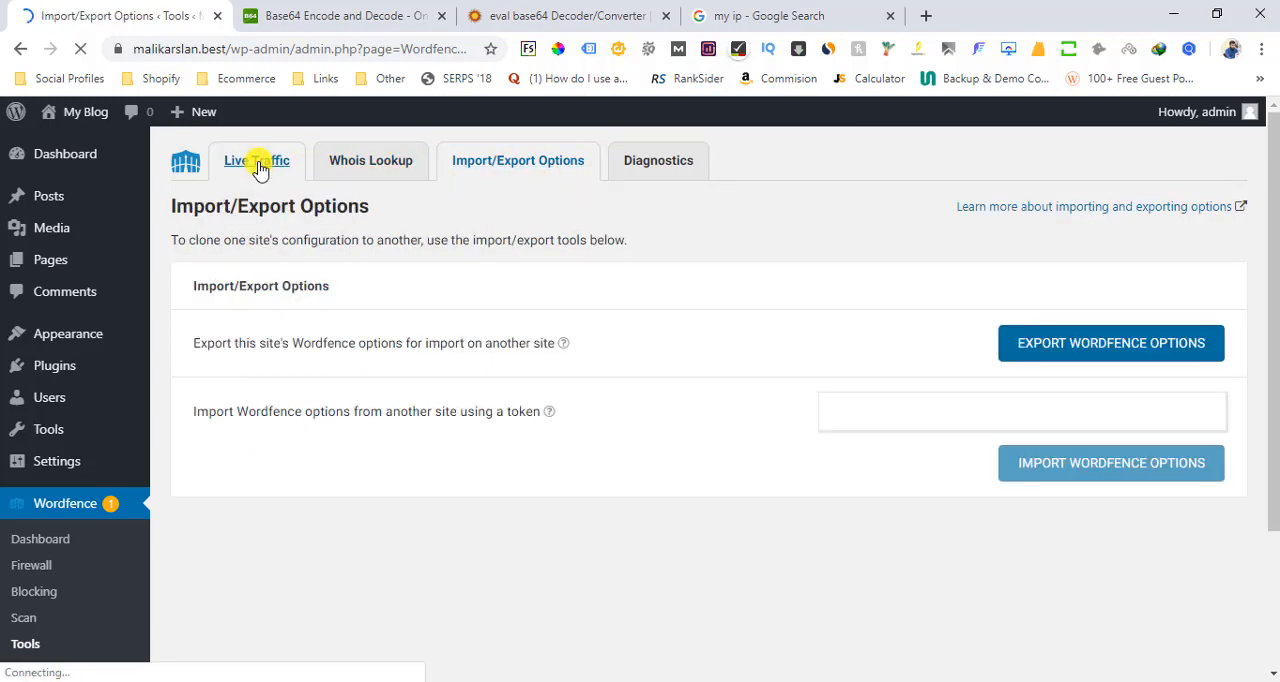
{"action": "left_click", "coordinate": [258, 166]}
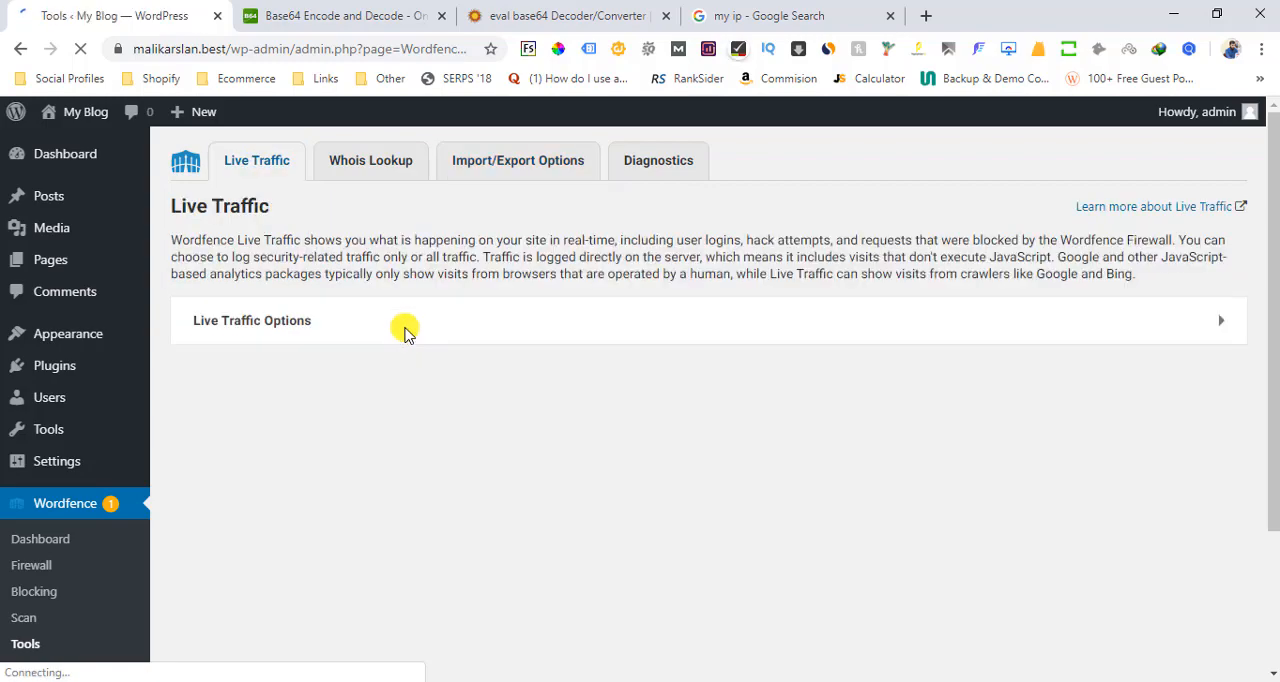
{"action": "scroll", "coordinate": [1275, 323], "scroll_direction": "down", "scroll_amount": 1}
{"action": "scroll", "coordinate": [1275, 323], "scroll_direction": "down", "scroll_amount": 1}
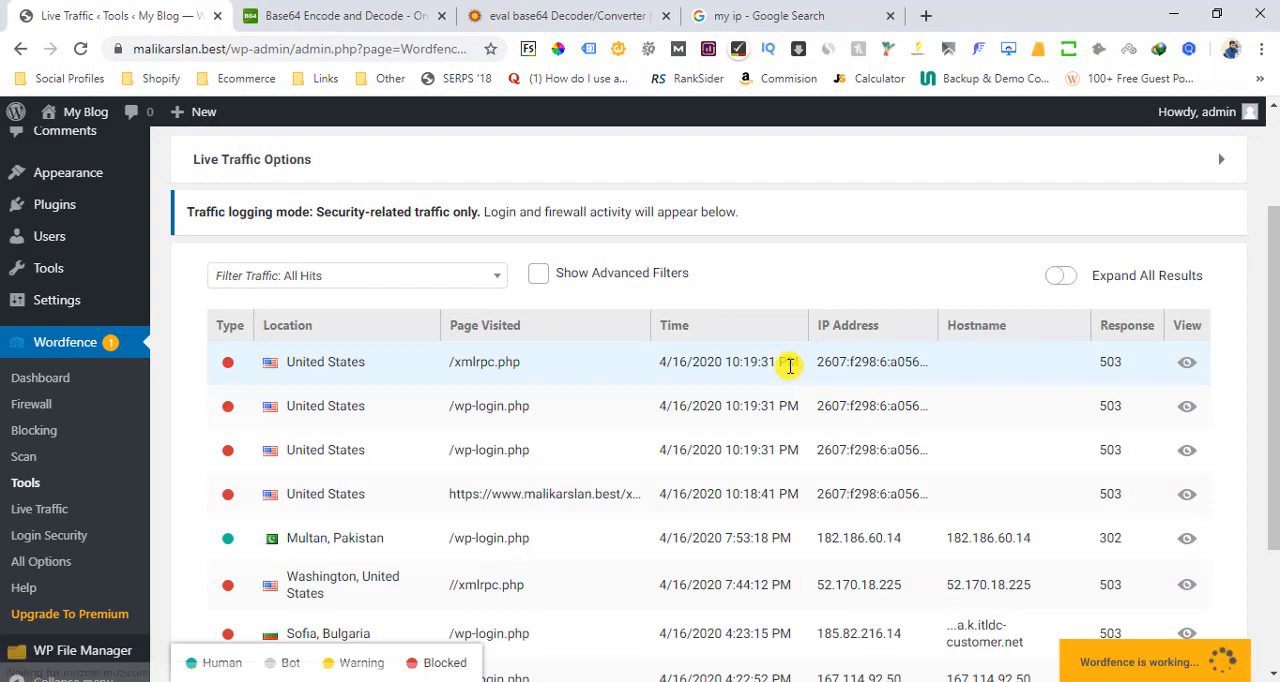
{"action": "left_click", "coordinate": [786, 362]}
{"action": "left_click", "coordinate": [455, 540]}
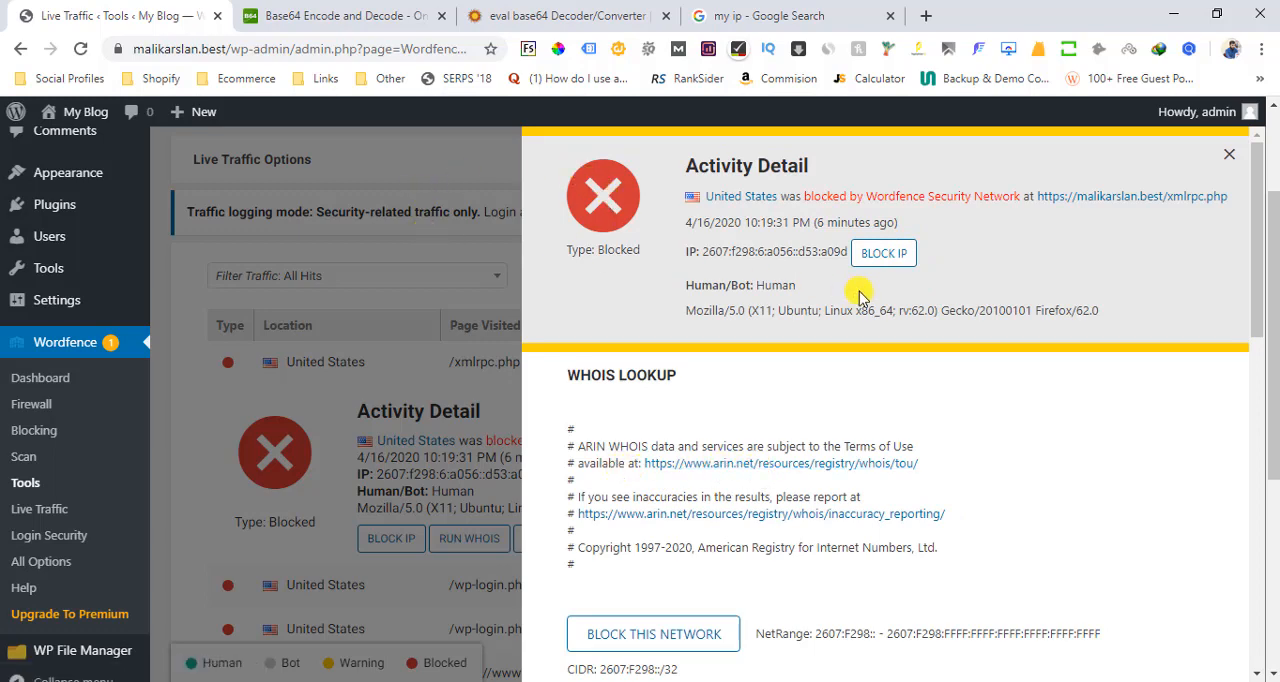
{"action": "left_click", "coordinate": [898, 253]}
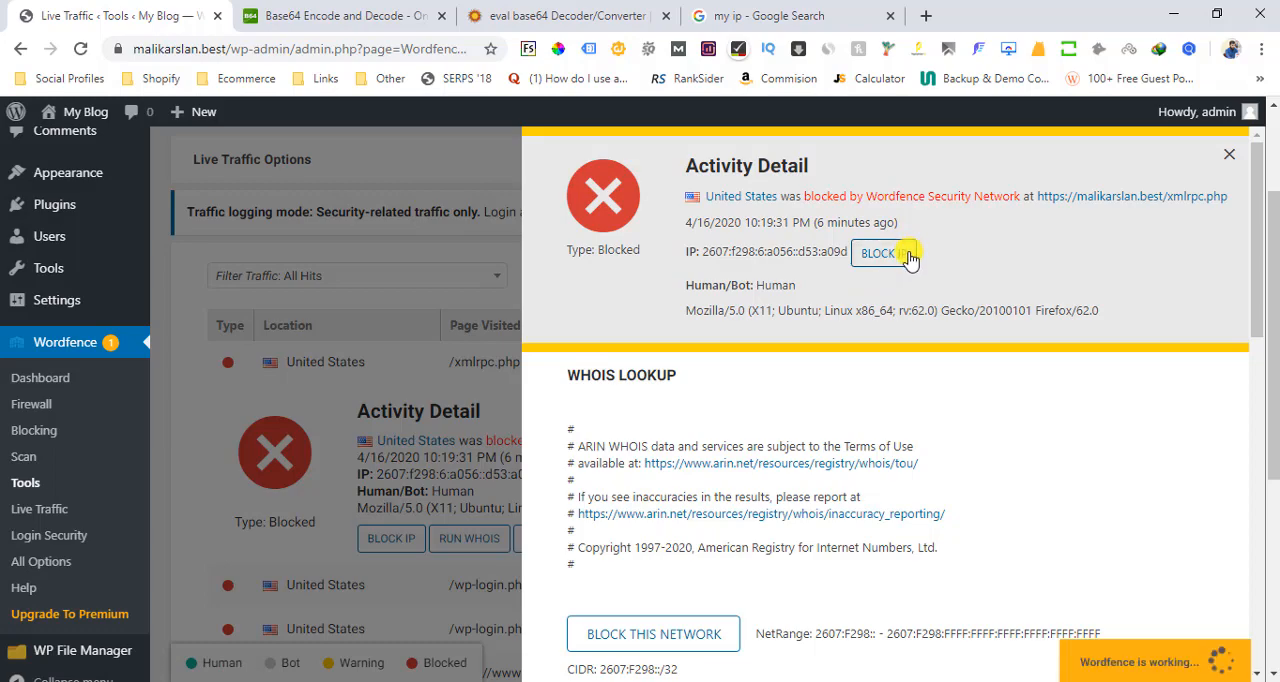
{"action": "left_click", "coordinate": [480, 293]}
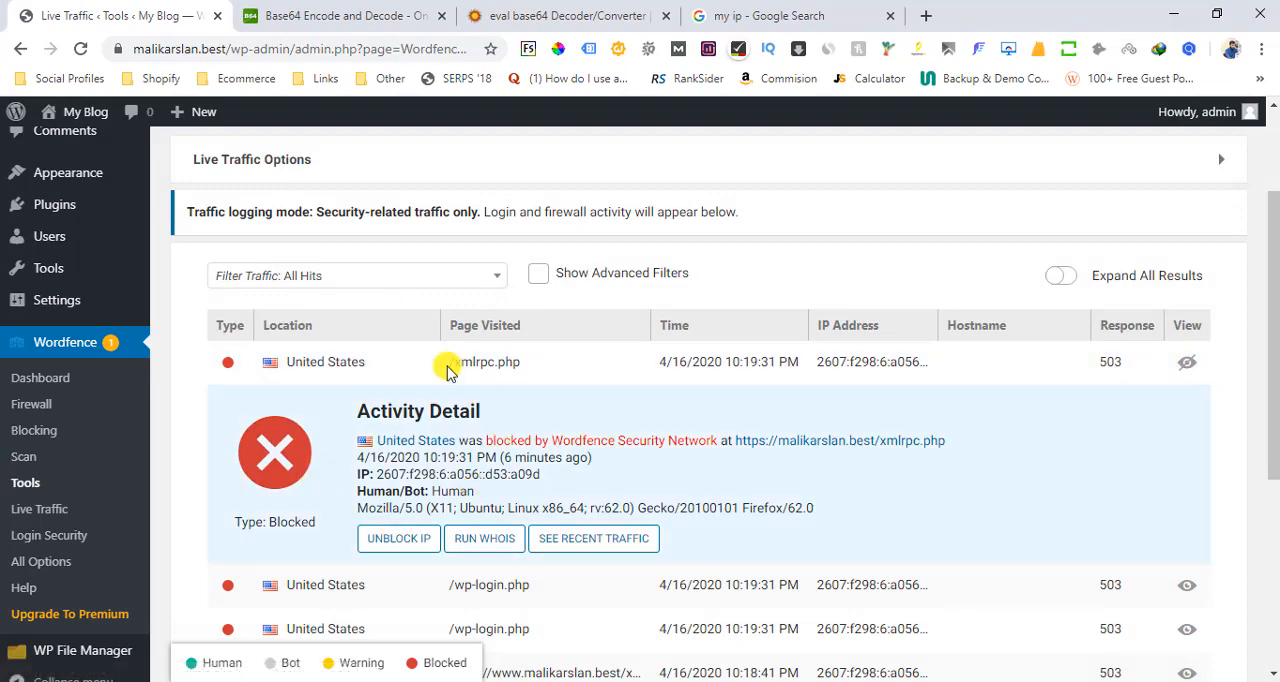
In Wordfence's All Options, disable the "Blocking" and "Live Traffic" menu items and save the changes
{"action": "left_click", "coordinate": [50, 566]}
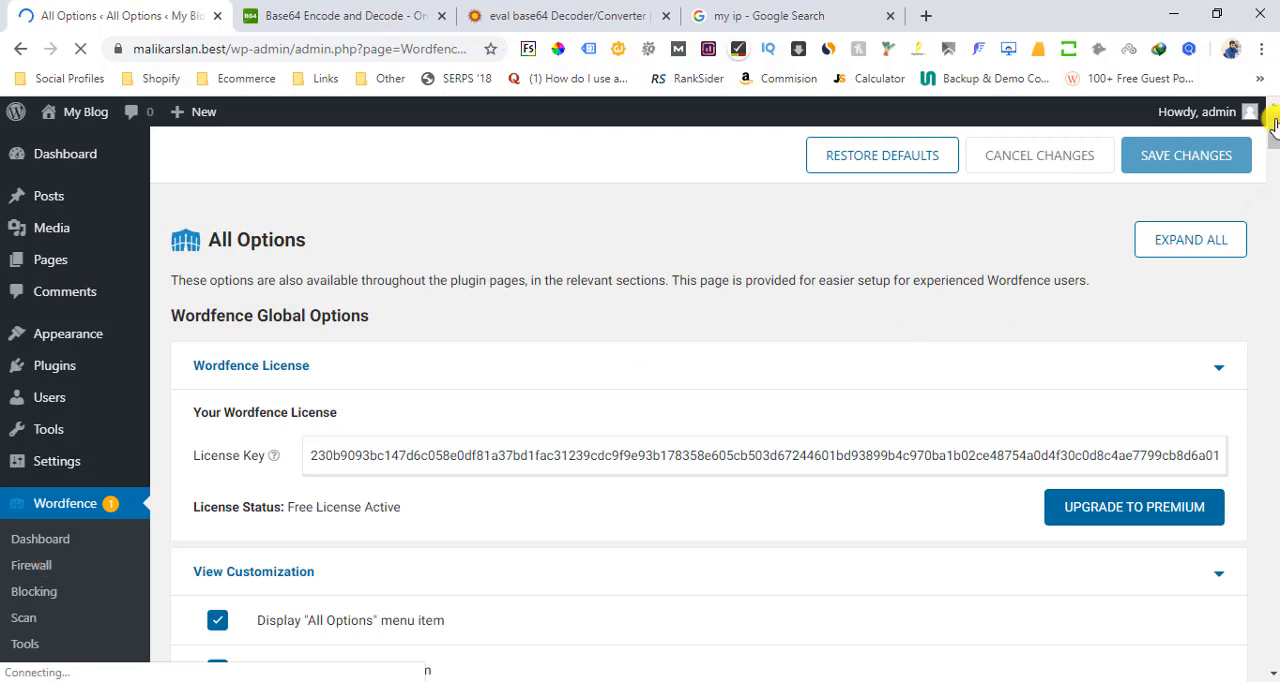
{"action": "left_click_drag", "start_coordinate": [1273, 126], "coordinate": [1273, 155]}
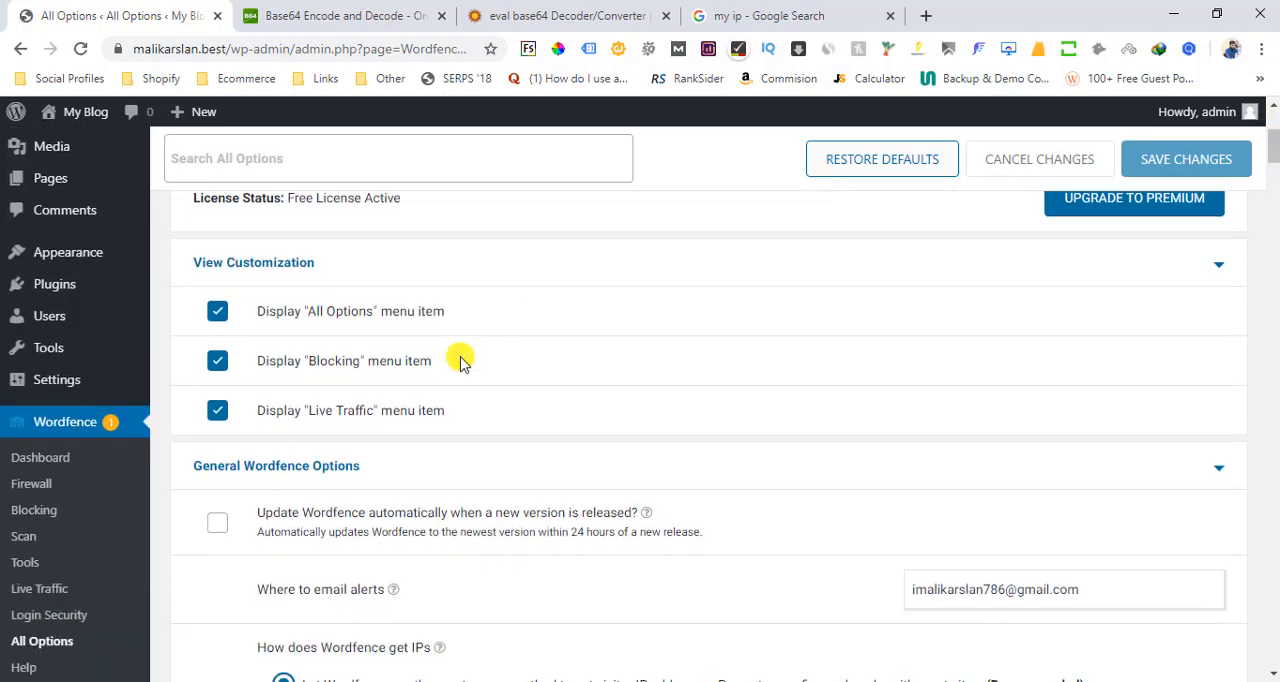
{"action": "left_click", "coordinate": [217, 376]}
{"action": "left_click", "coordinate": [217, 313]}
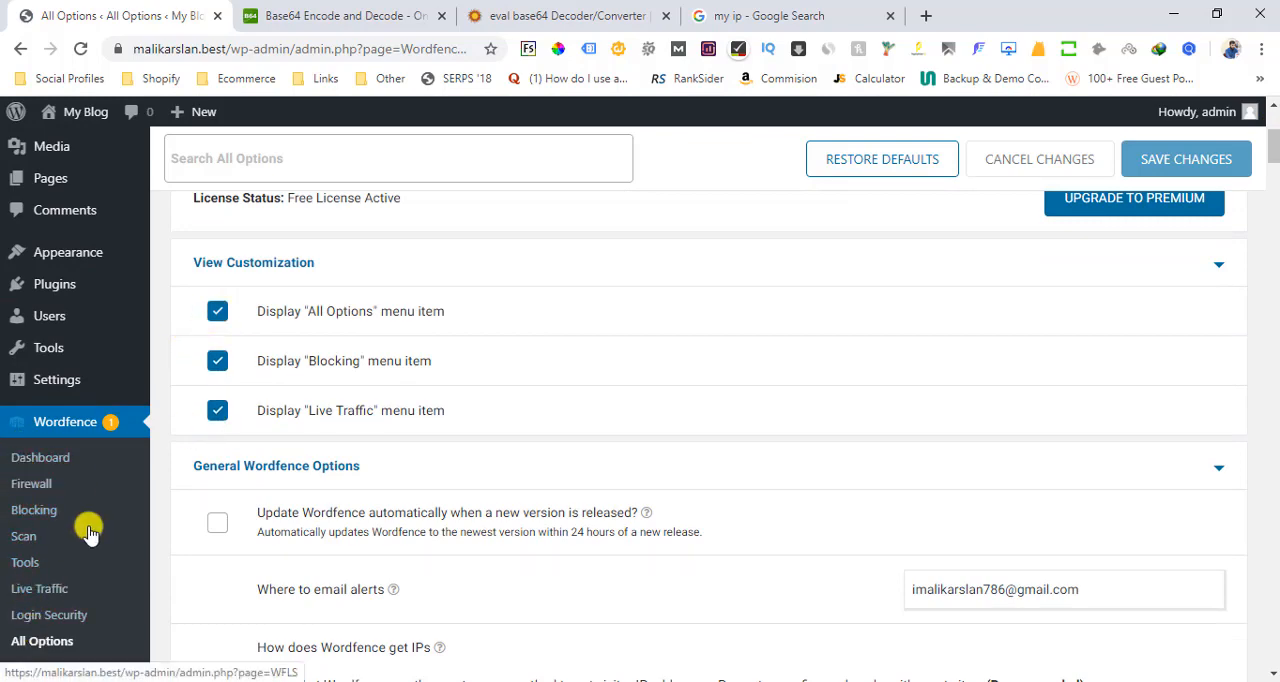
{"action": "left_click", "coordinate": [218, 364]}
{"action": "left_click", "coordinate": [217, 410]}
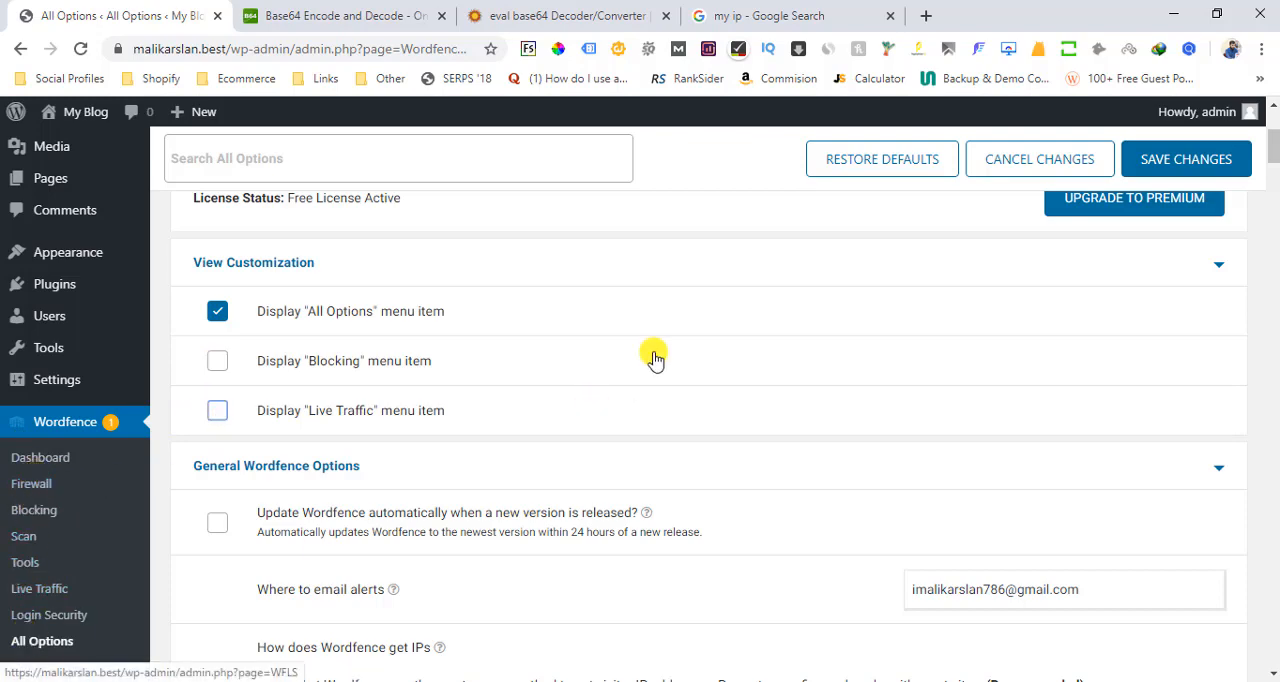
{"action": "left_click", "coordinate": [1163, 160]}
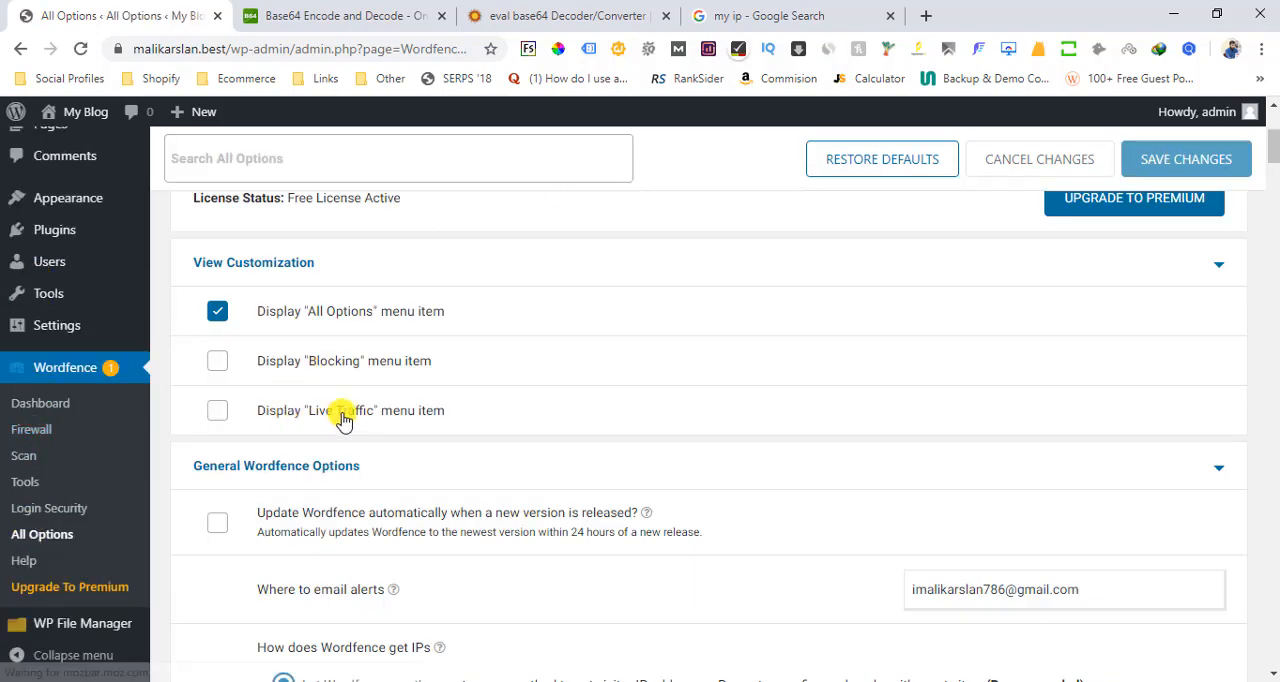
Enable automatic Wordfence updates in the general options and check the address that receives email alerts
{"action": "left_click_drag", "start_coordinate": [1275, 148], "coordinate": [1277, 162]}
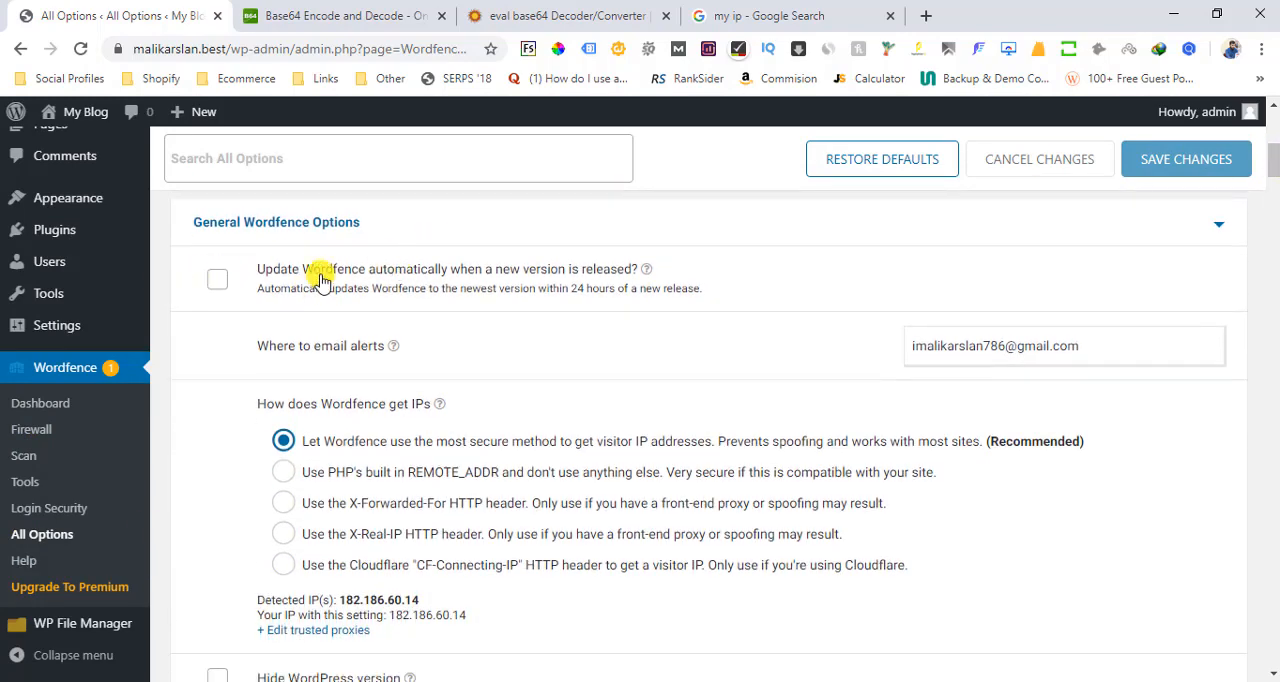
{"action": "left_click", "coordinate": [213, 285]}
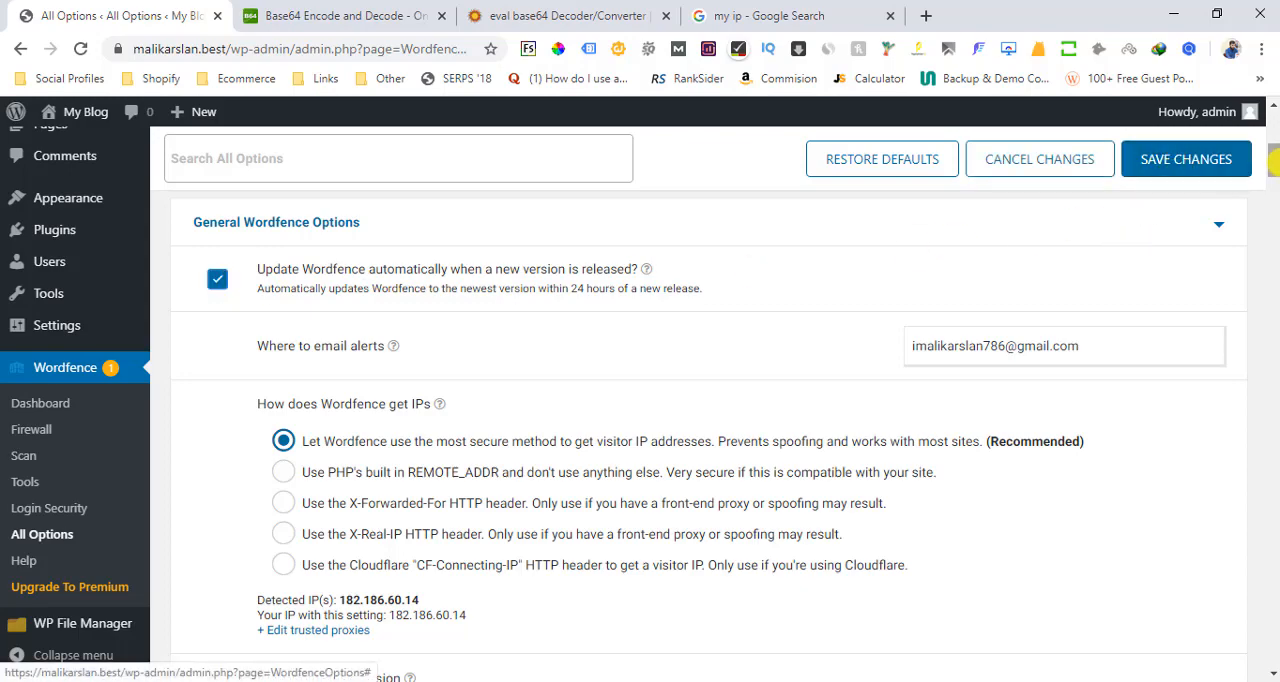
{"action": "mouse_move", "coordinate": [1273, 160]}
{"action": "left_mouse_down"}
{"action": "mouse_move", "coordinate": [1274, 179]}
{"action": "mouse_move", "coordinate": [1274, 165]}
{"action": "left_mouse_up"}
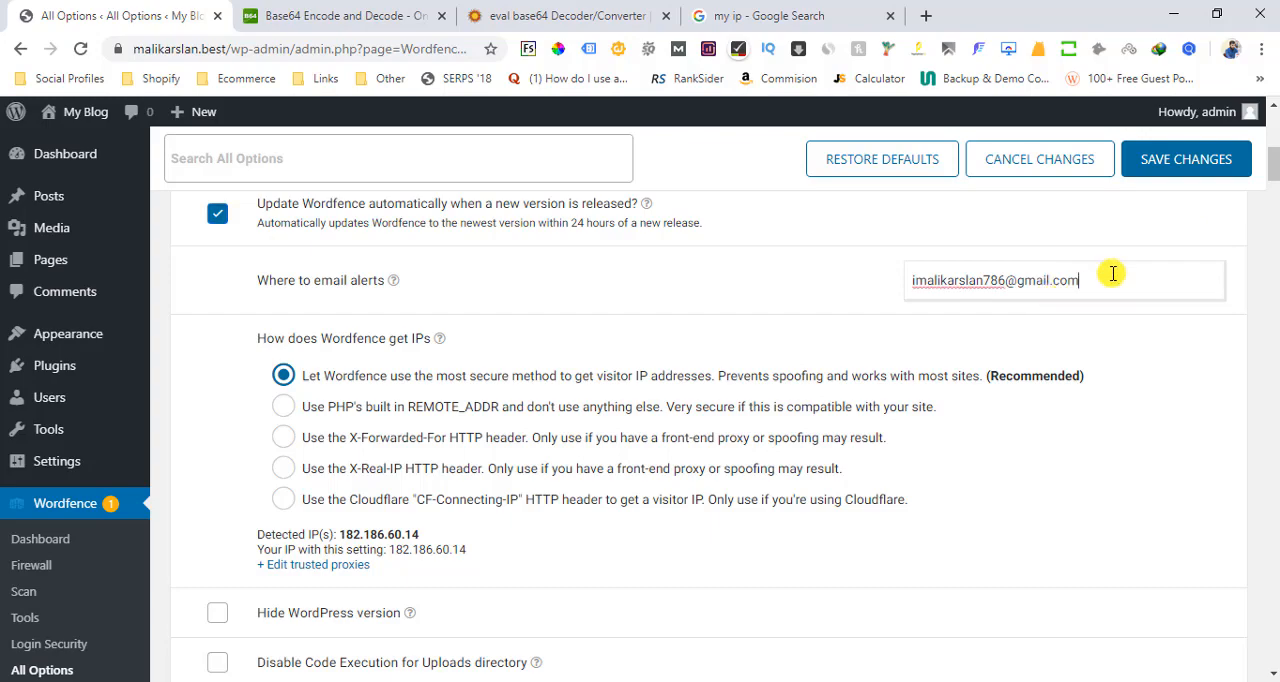
{"action": "left_click_drag", "start_coordinate": [1094, 280], "coordinate": [890, 279]}
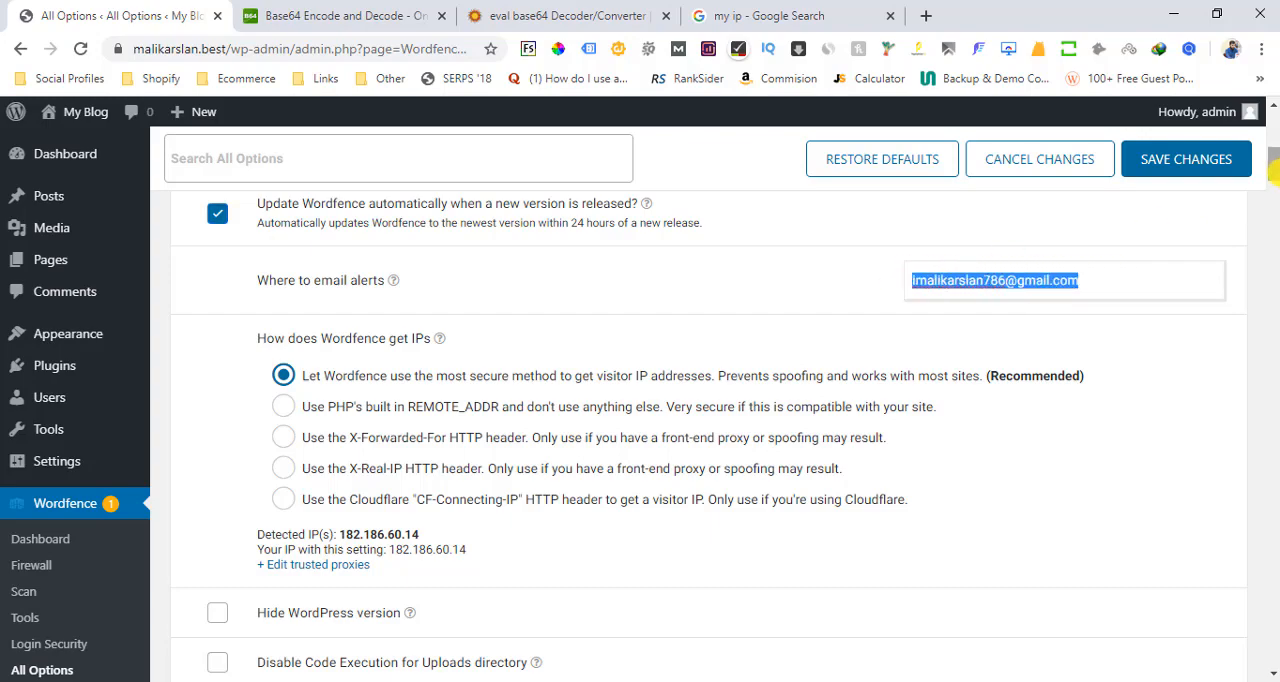
Enable "Hide WordPress version" and "Disable Code Execution for Uploads directory" in the general options
{"action": "left_click_drag", "start_coordinate": [1274, 170], "coordinate": [1274, 188]}
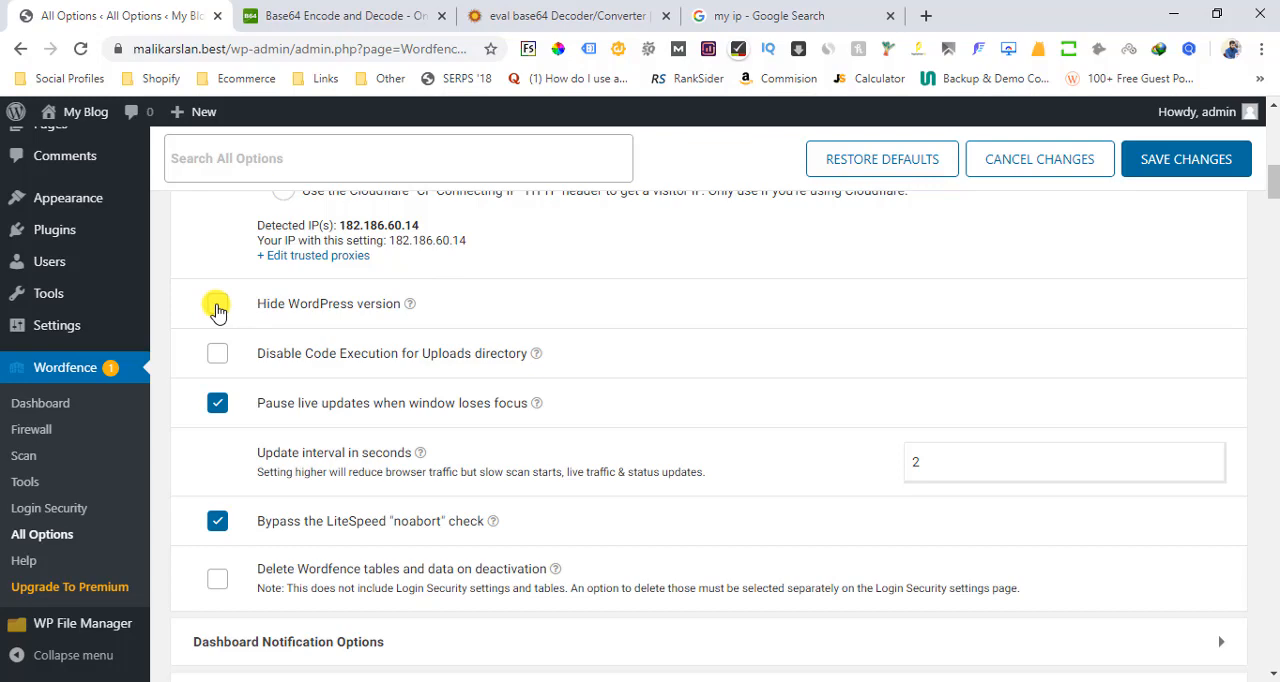
{"action": "left_click", "coordinate": [217, 305]}
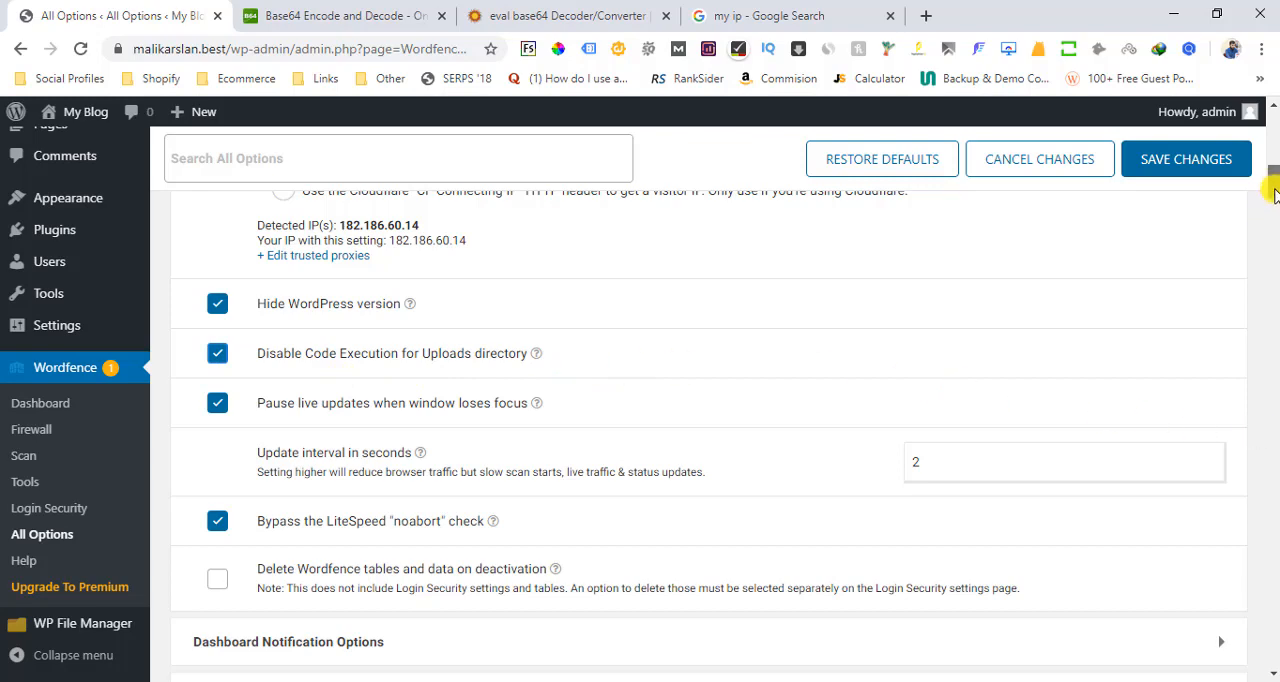
Review the email alert preferences, switching "Email me if Wordfence is deactivated" off and back on
{"action": "left_click_drag", "start_coordinate": [1273, 193], "coordinate": [1273, 205]}
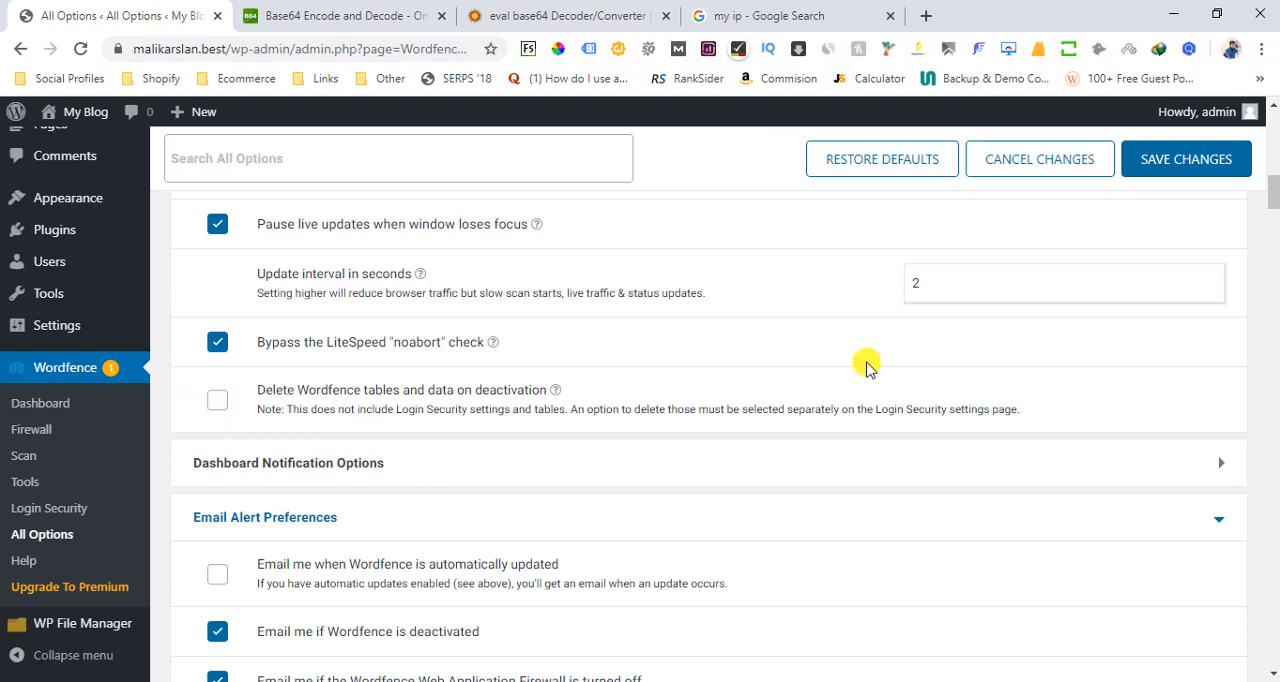
{"action": "left_click_drag", "start_coordinate": [1275, 201], "coordinate": [1275, 220]}
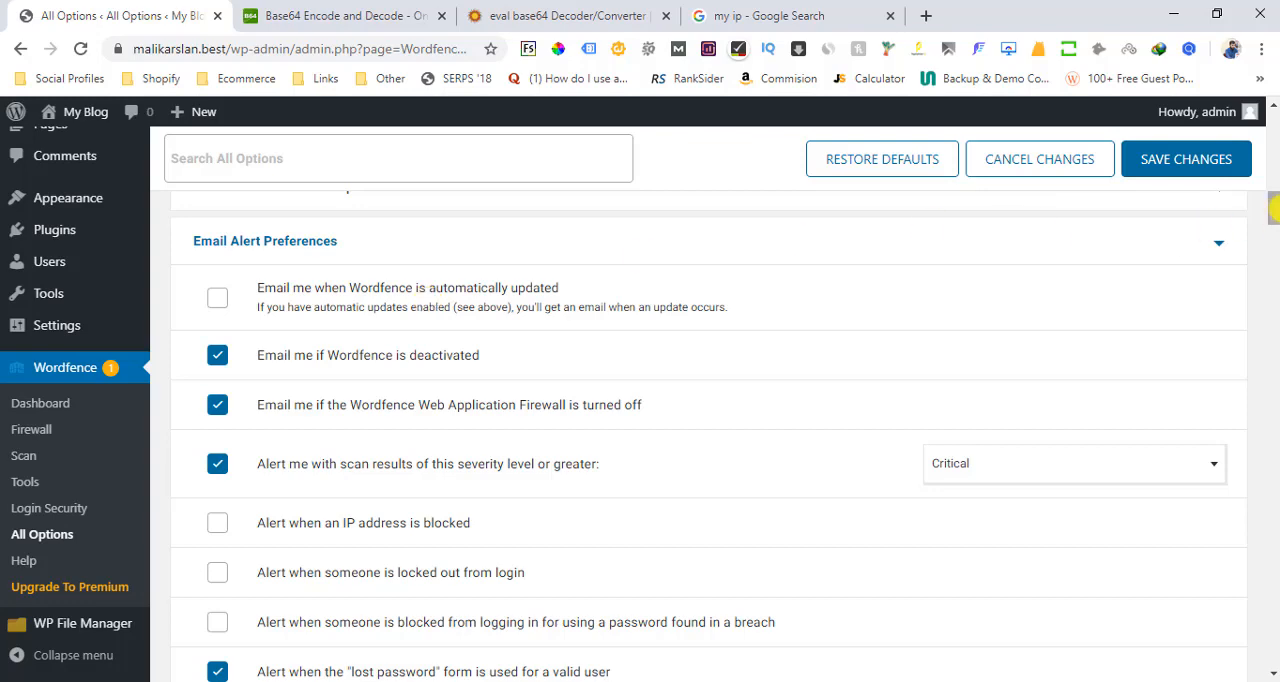
{"action": "scroll", "coordinate": [519, 284], "scroll_direction": "down", "scroll_amount": 1}
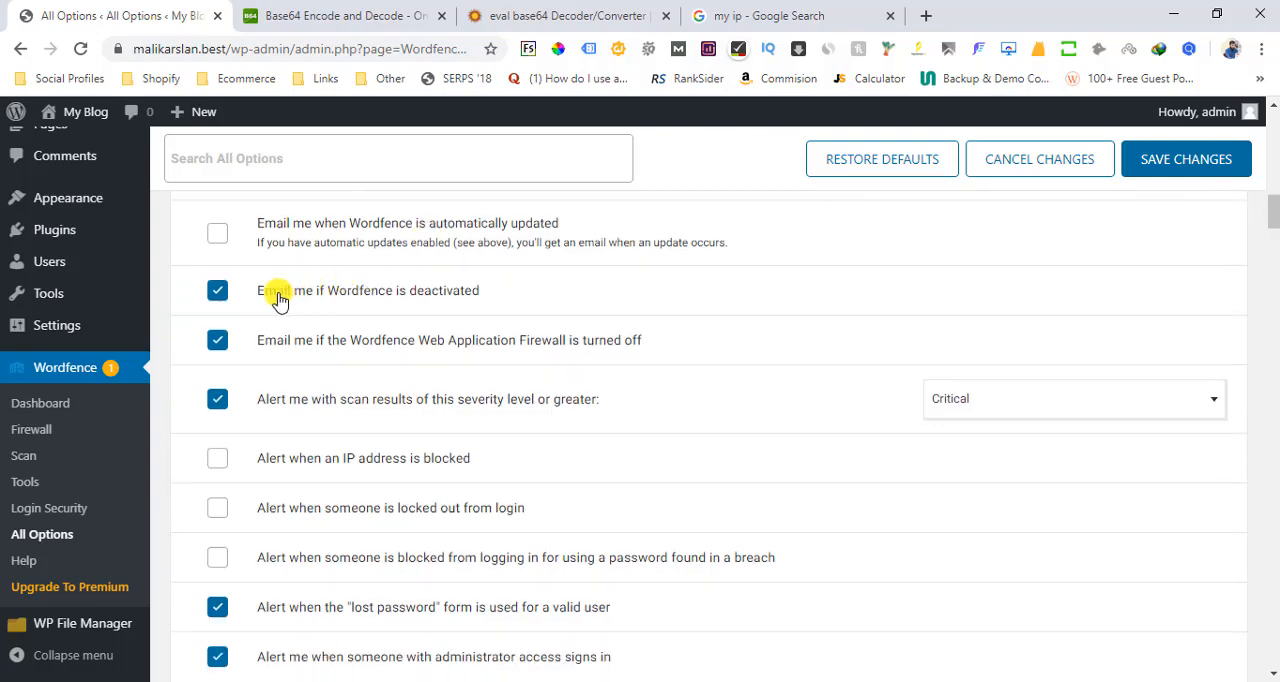
{"action": "left_click", "coordinate": [218, 293]}
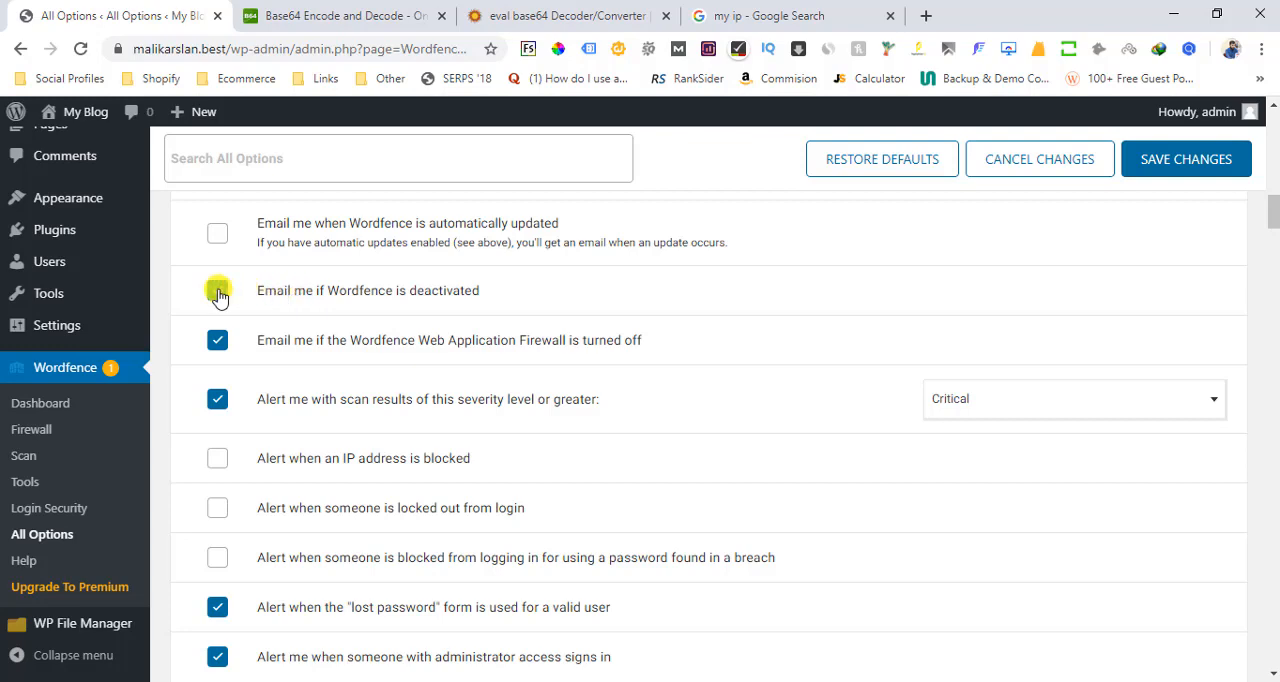
{"action": "left_click", "coordinate": [218, 293]}
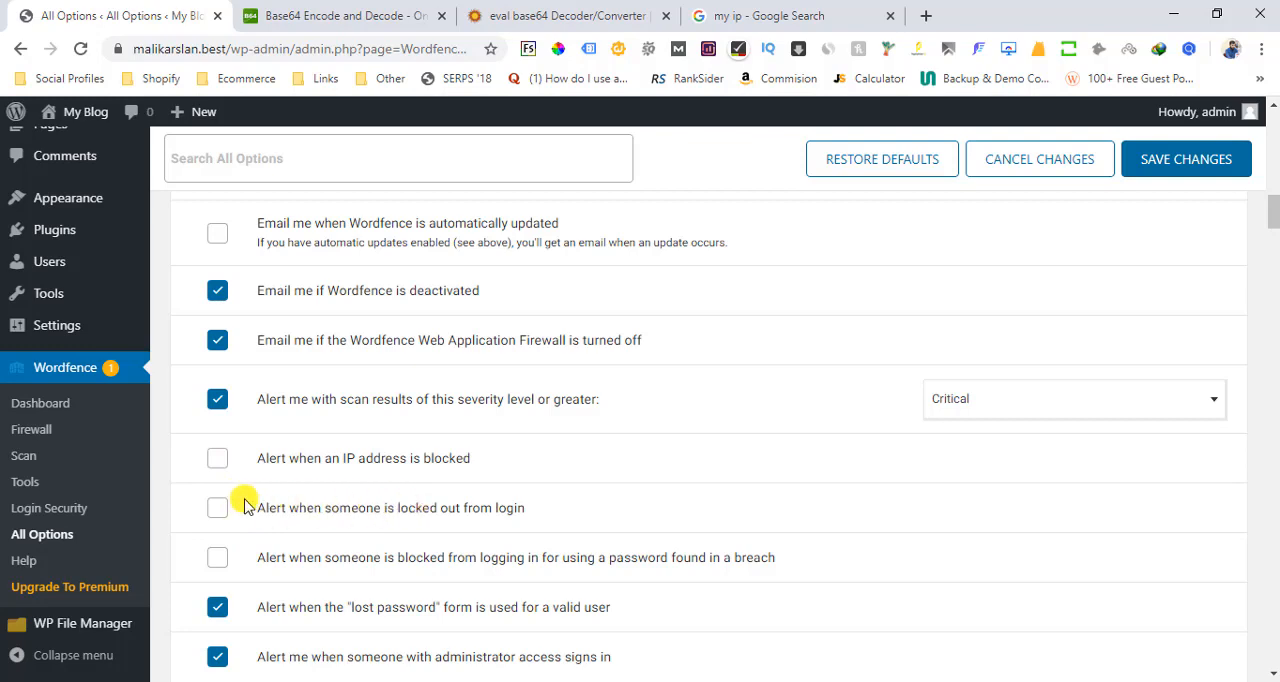
Restrict administrator sign-in alerts to sign-ins from a new device or location
{"action": "left_click_drag", "start_coordinate": [1275, 210], "coordinate": [1275, 226]}
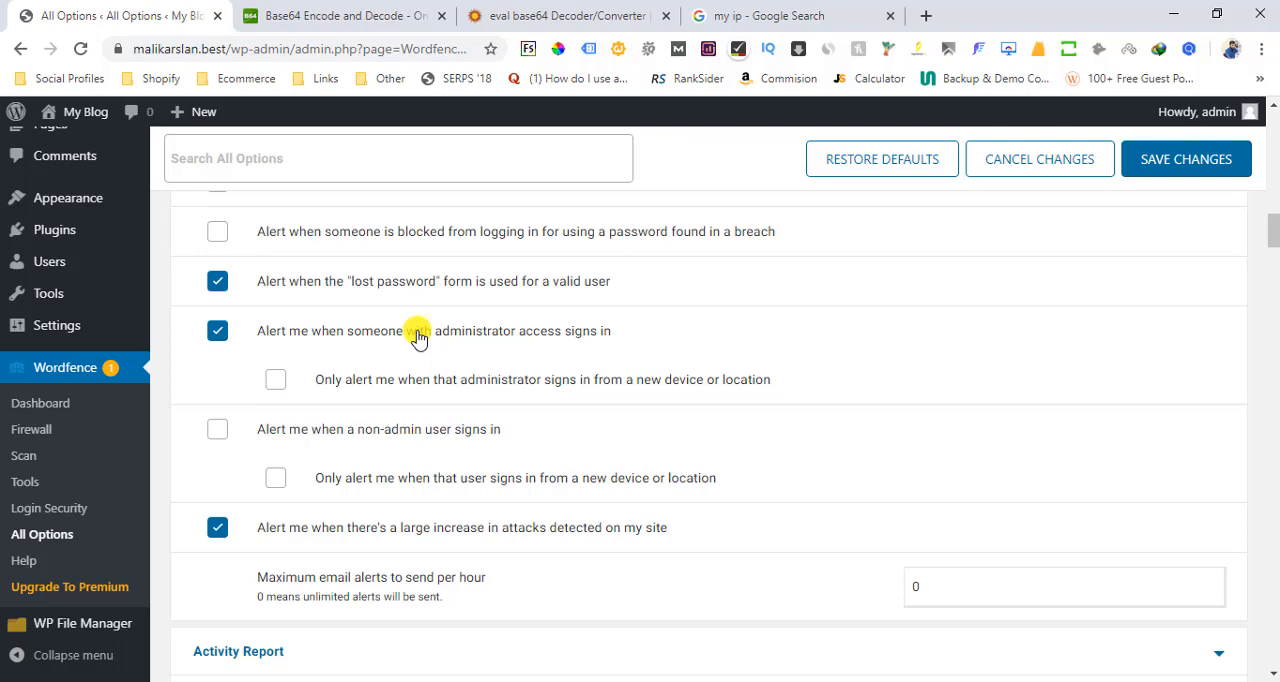
{"action": "left_click", "coordinate": [275, 380]}
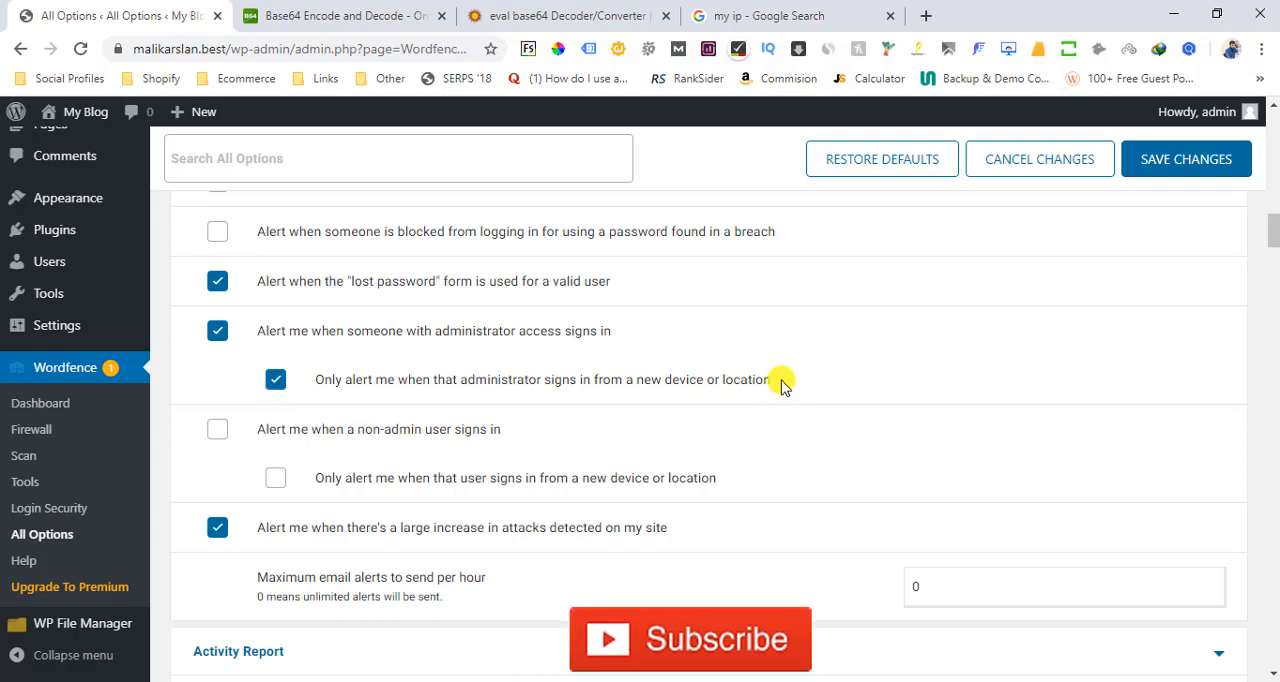
{"action": "left_click_drag", "start_coordinate": [786, 380], "coordinate": [318, 352]}
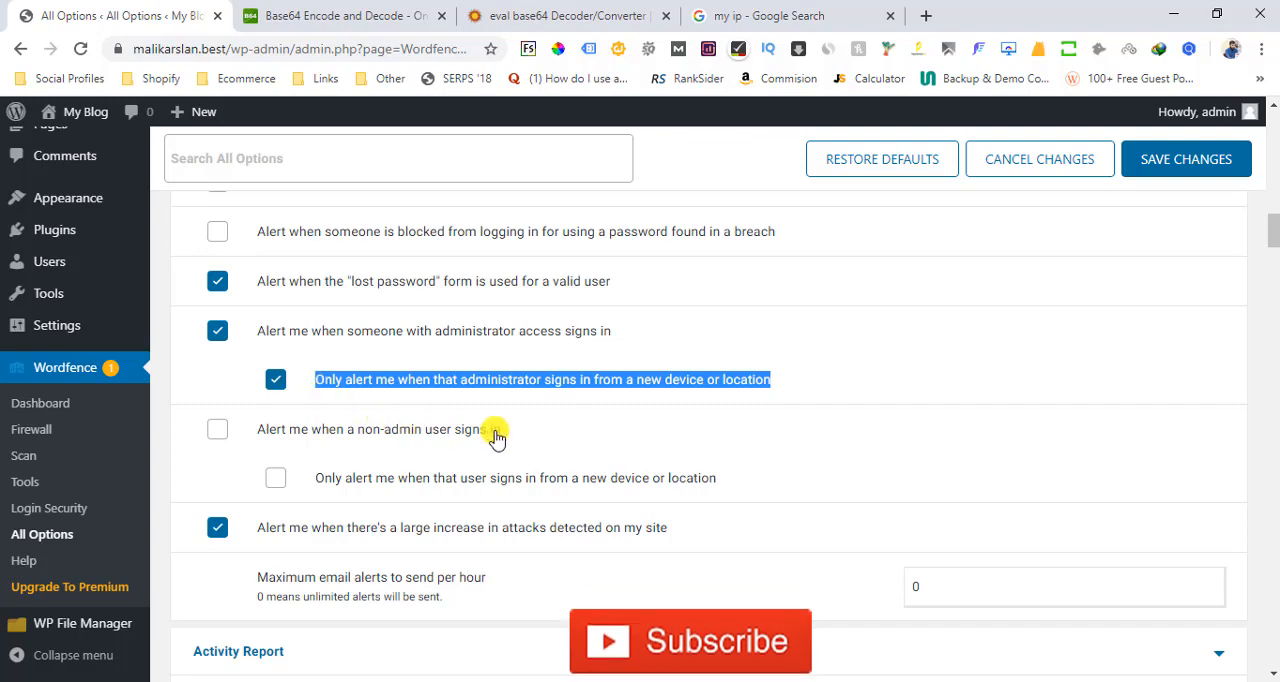
{"action": "scroll", "coordinate": [1275, 240], "scroll_direction": "down", "scroll_amount": 1}
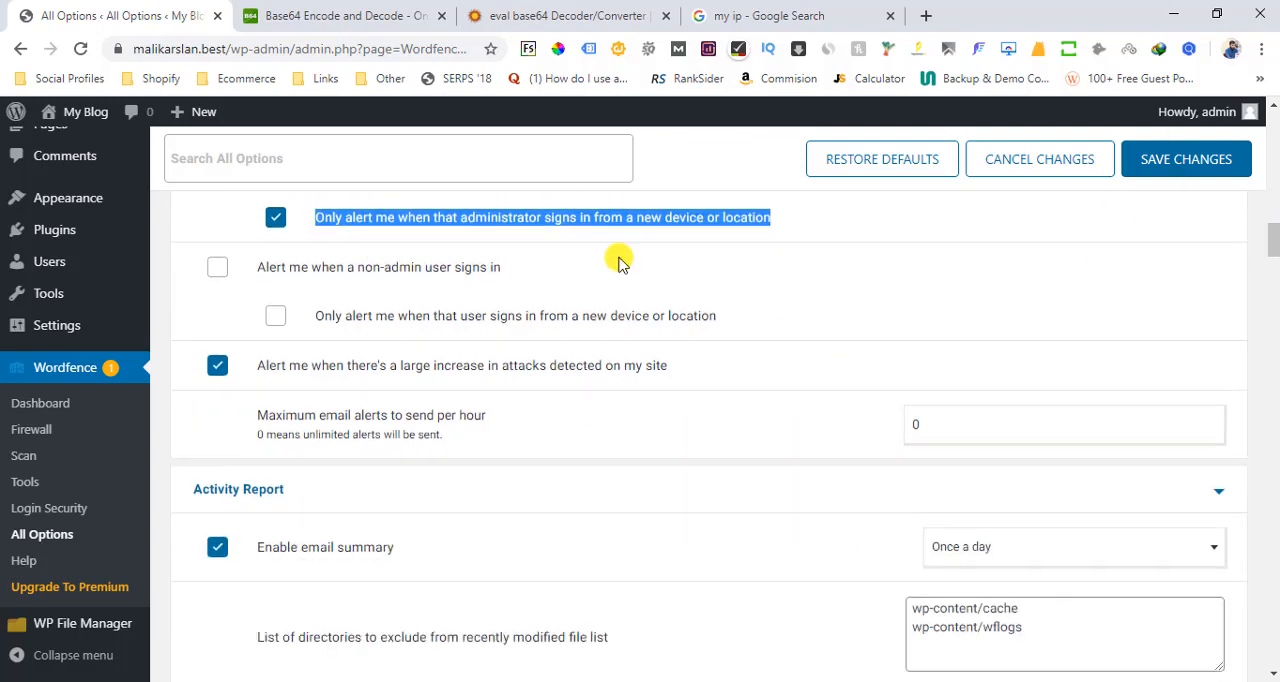
{"action": "left_click", "coordinate": [196, 278]}
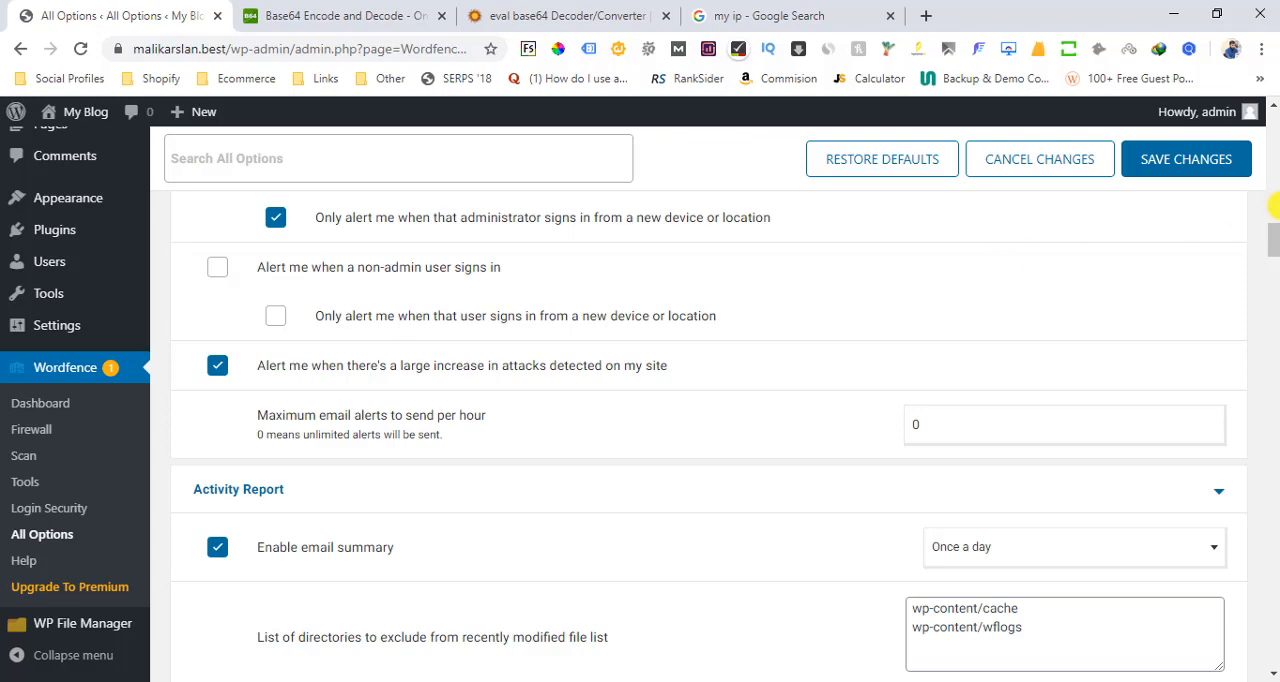
Set the activity report's email summary frequency to "Once a week"
{"action": "left_click_drag", "start_coordinate": [1273, 241], "coordinate": [1273, 256]}
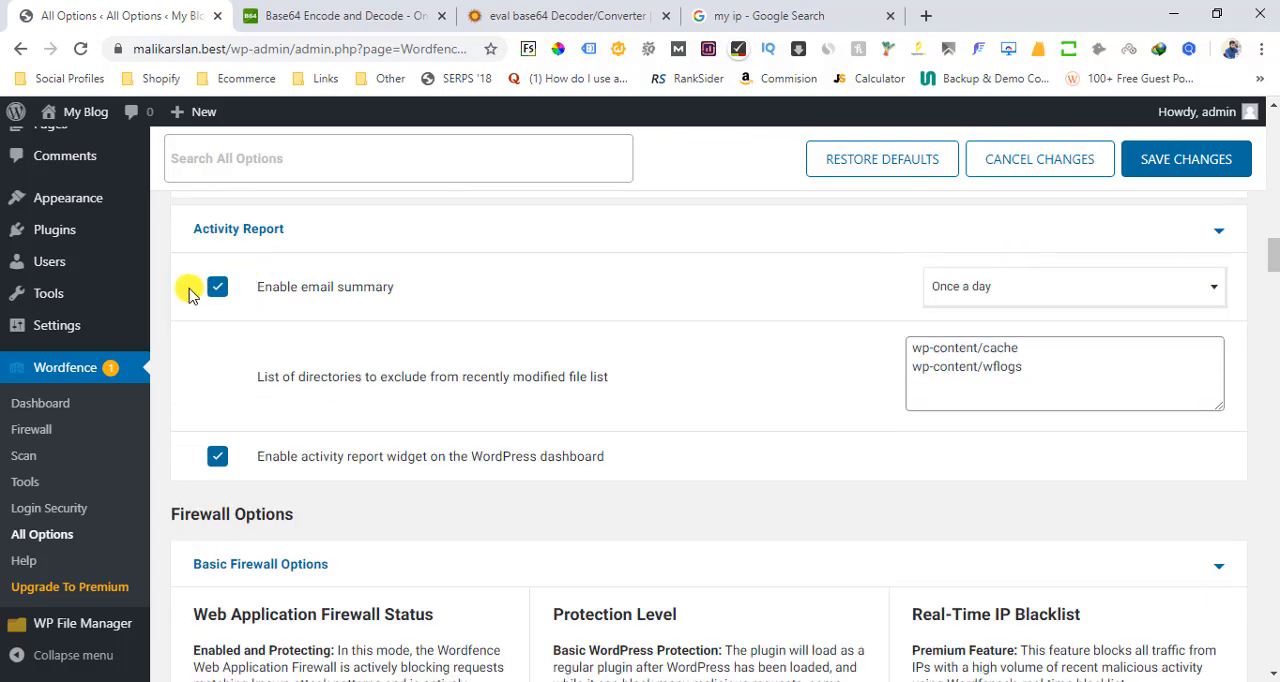
{"action": "left_click", "coordinate": [1012, 293]}
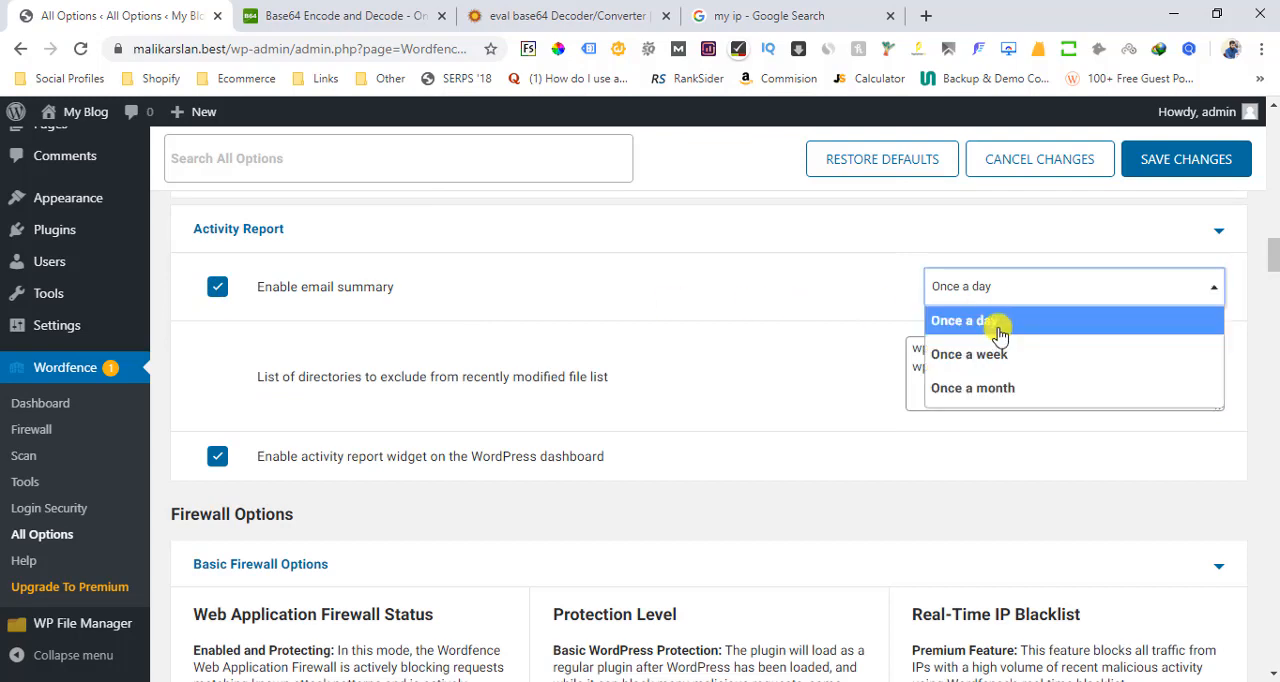
{"action": "left_click", "coordinate": [992, 356]}
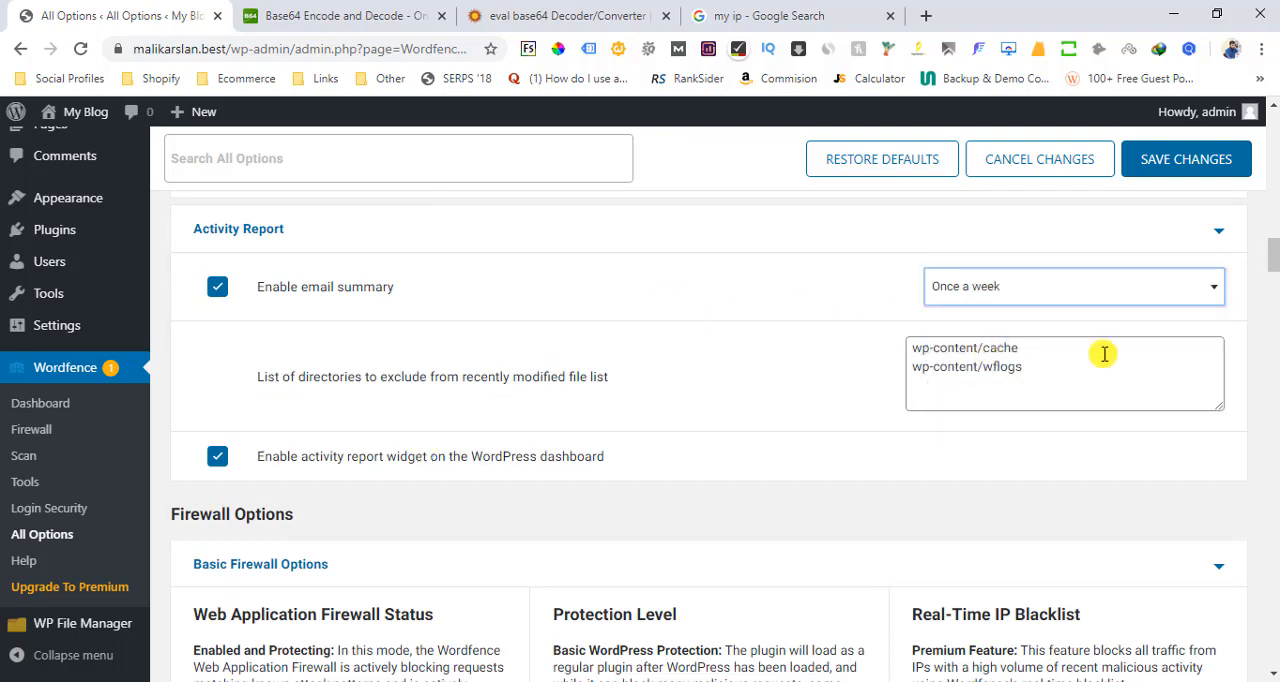
Expand the Advanced Country Blocking options, set the basic scan type to High Sensitivity, and save the changes
{"action": "left_click_drag", "start_coordinate": [1273, 258], "coordinate": [1274, 513]}
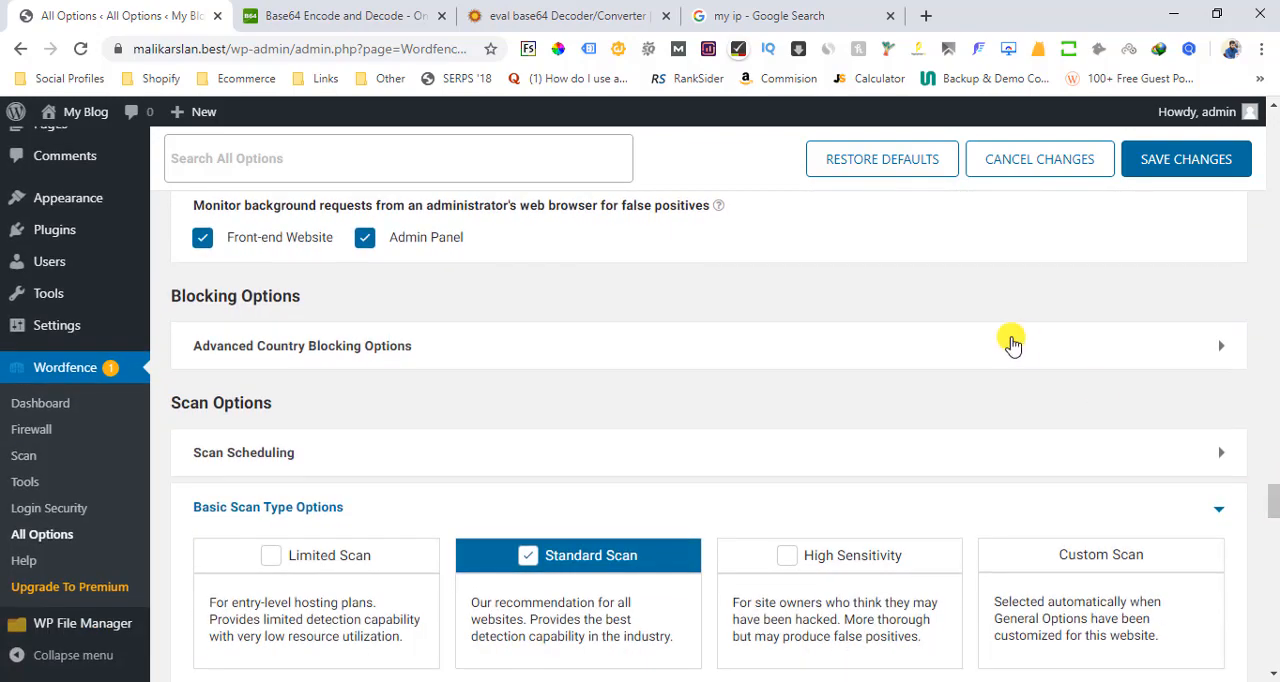
{"action": "left_click", "coordinate": [997, 346]}
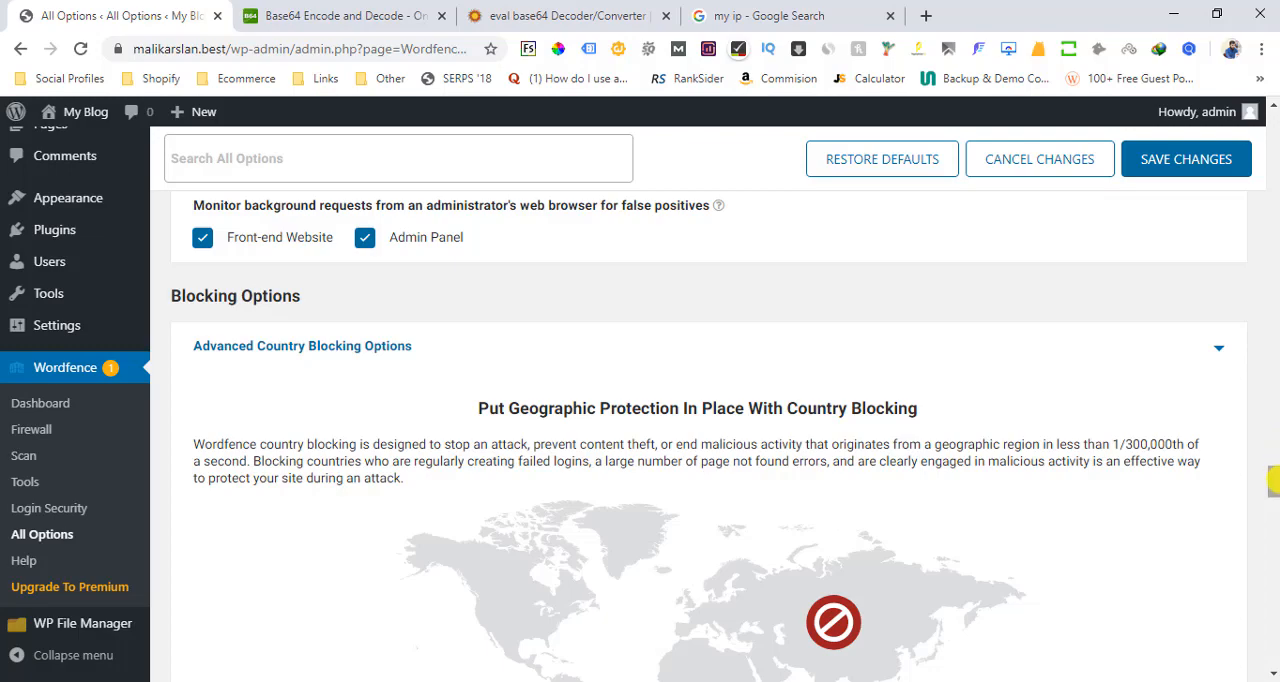
{"action": "left_click_drag", "start_coordinate": [1272, 480], "coordinate": [1272, 523]}
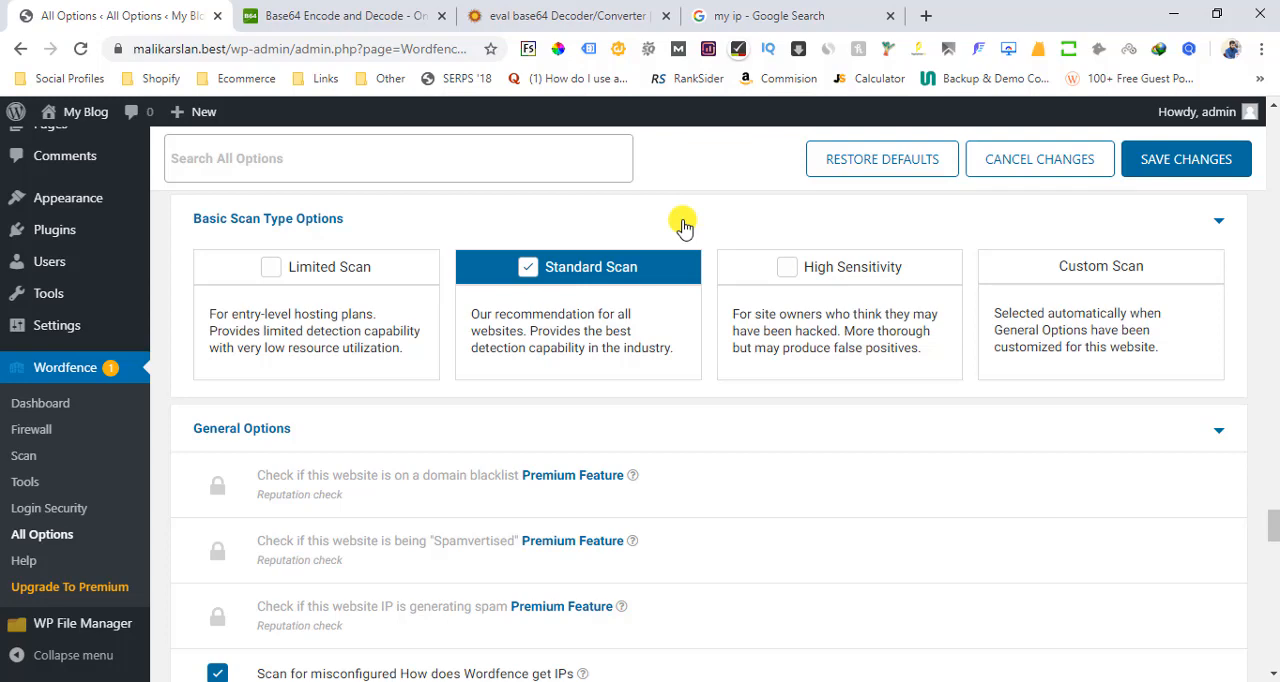
{"action": "left_click", "coordinate": [828, 288]}
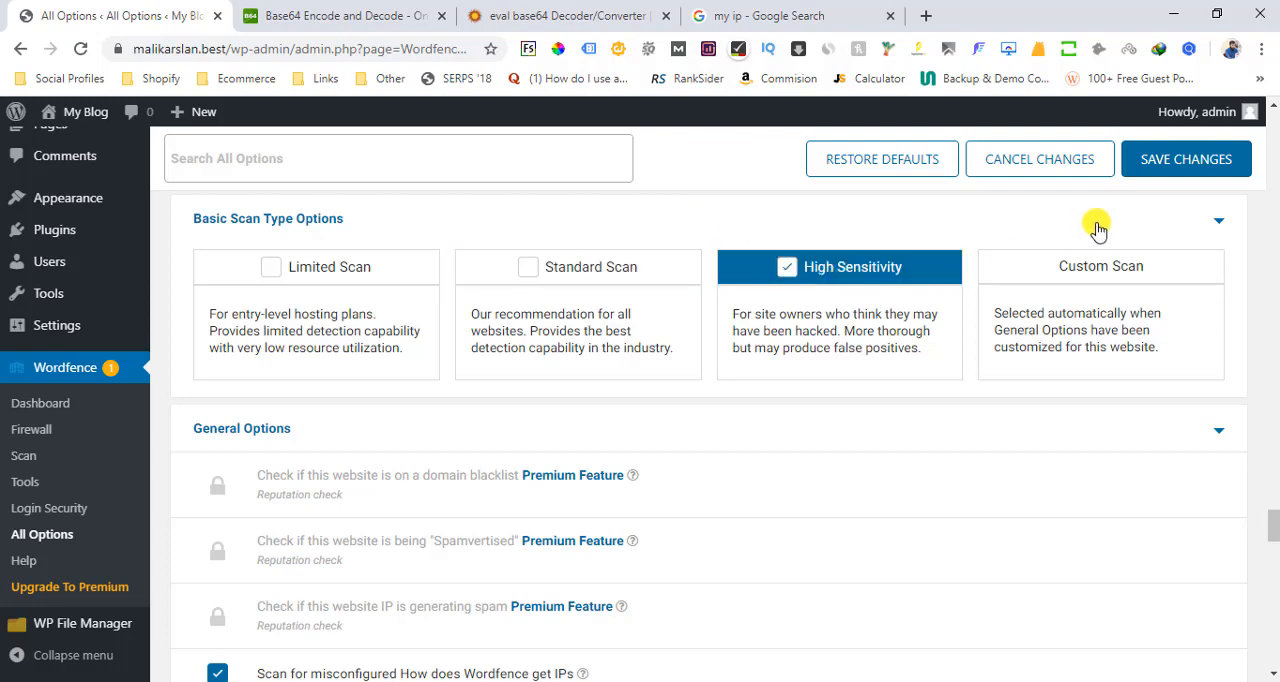
{"action": "left_click", "coordinate": [1179, 172]}
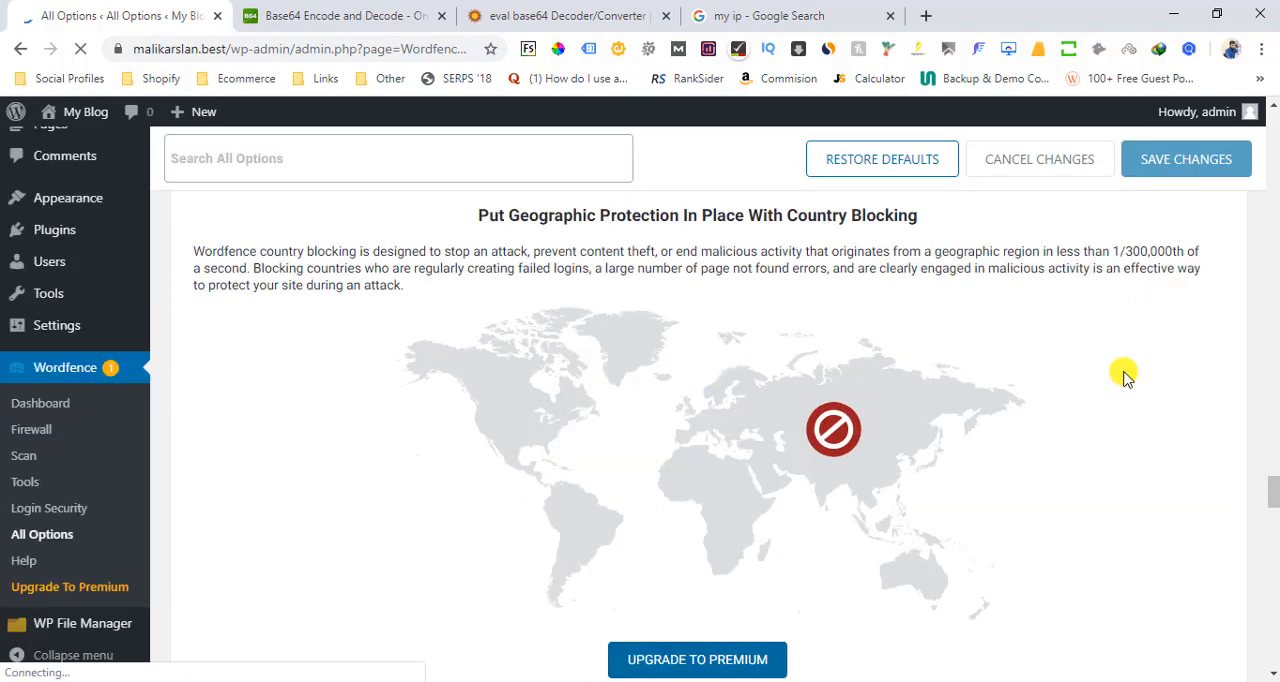
Review the general scan options, toggle "Scan files outside your WordPress installation", and save the changes
{"action": "left_click_drag", "start_coordinate": [1273, 494], "coordinate": [1275, 568]}
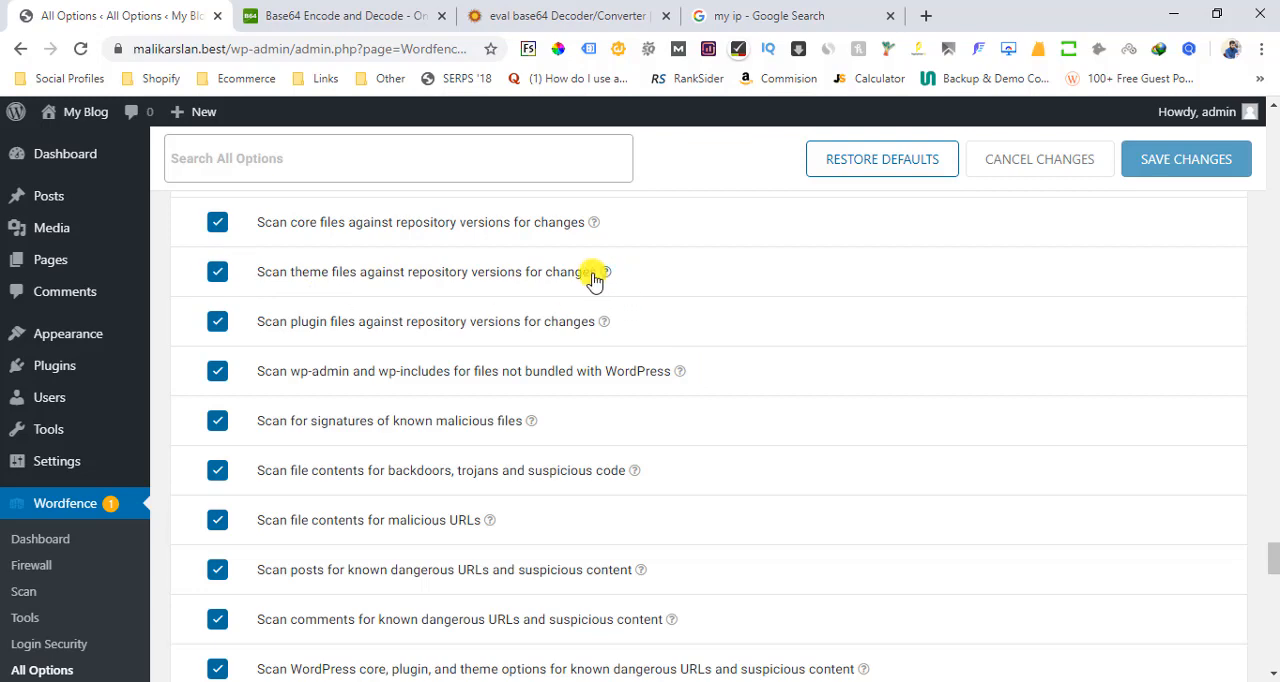
{"action": "left_click_drag", "start_coordinate": [596, 278], "coordinate": [240, 266]}
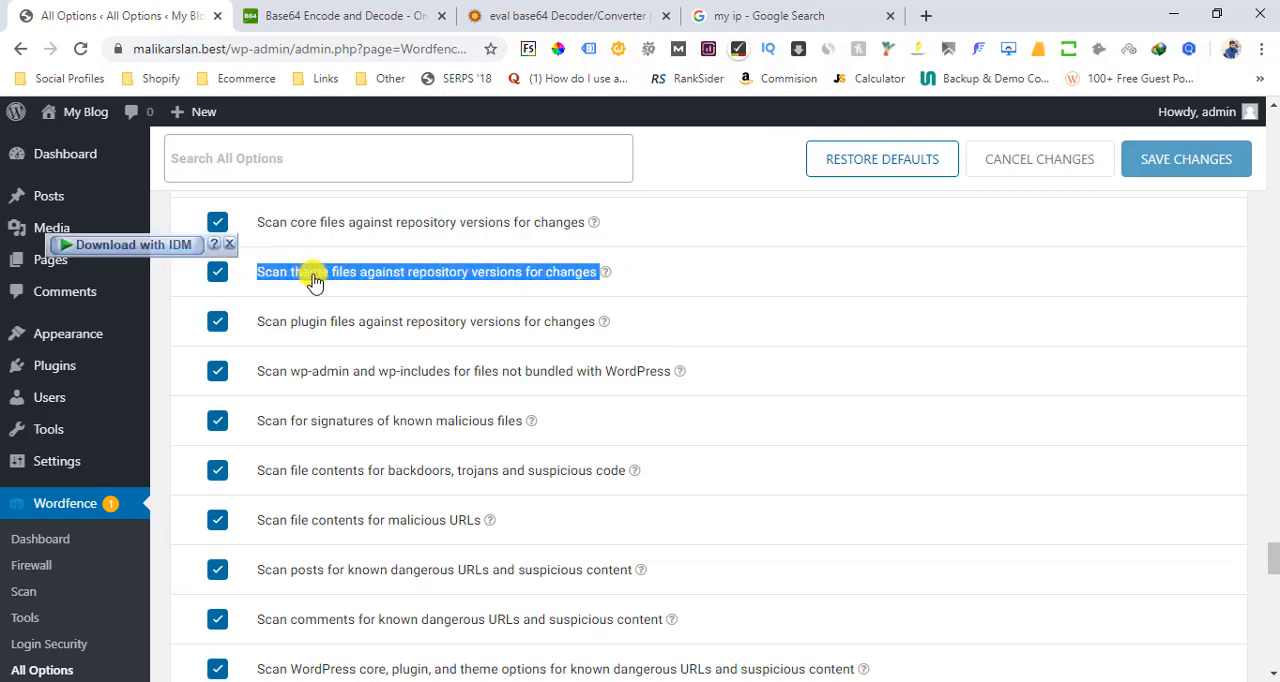
{"action": "left_click_drag", "start_coordinate": [598, 330], "coordinate": [252, 324]}
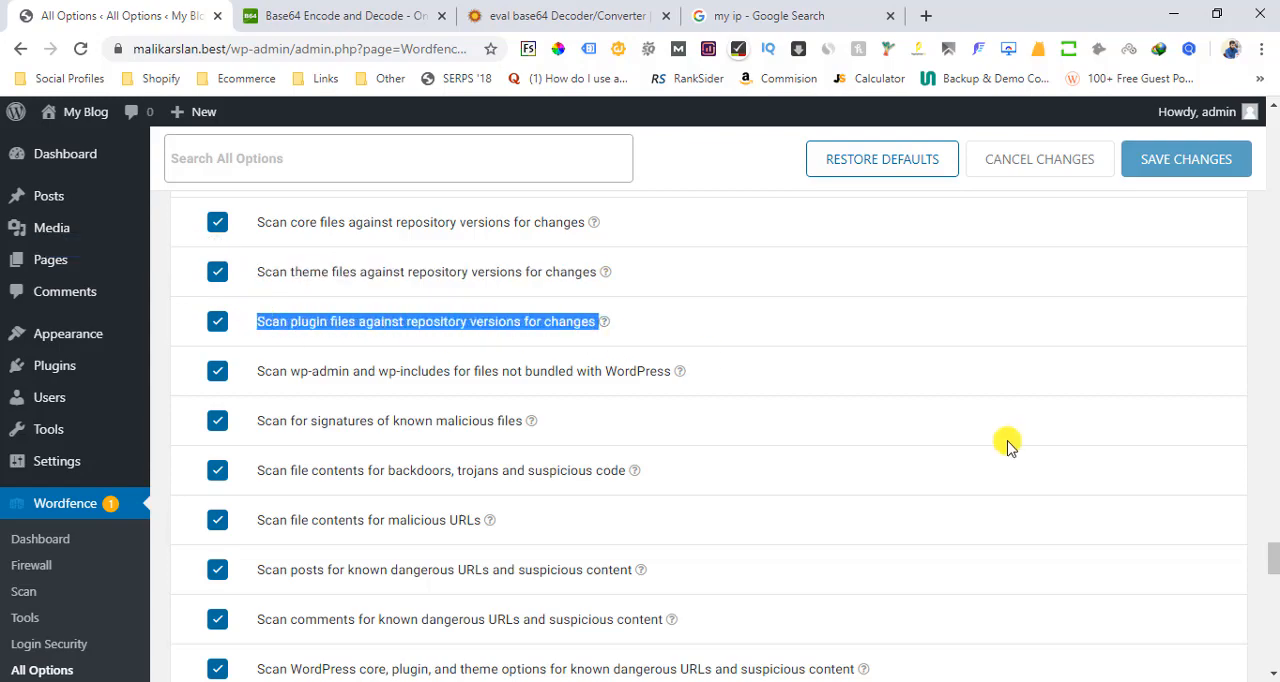
{"action": "left_click_drag", "start_coordinate": [1272, 560], "coordinate": [1273, 590]}
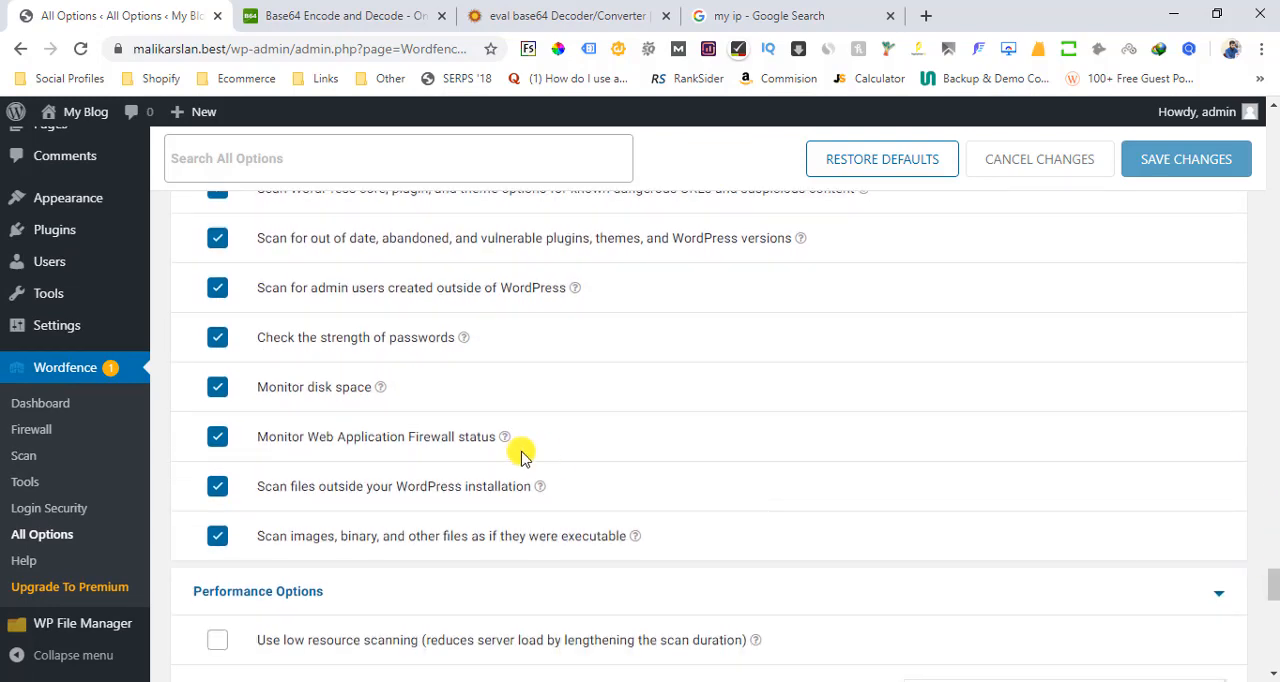
{"action": "left_click_drag", "start_coordinate": [532, 490], "coordinate": [270, 490]}
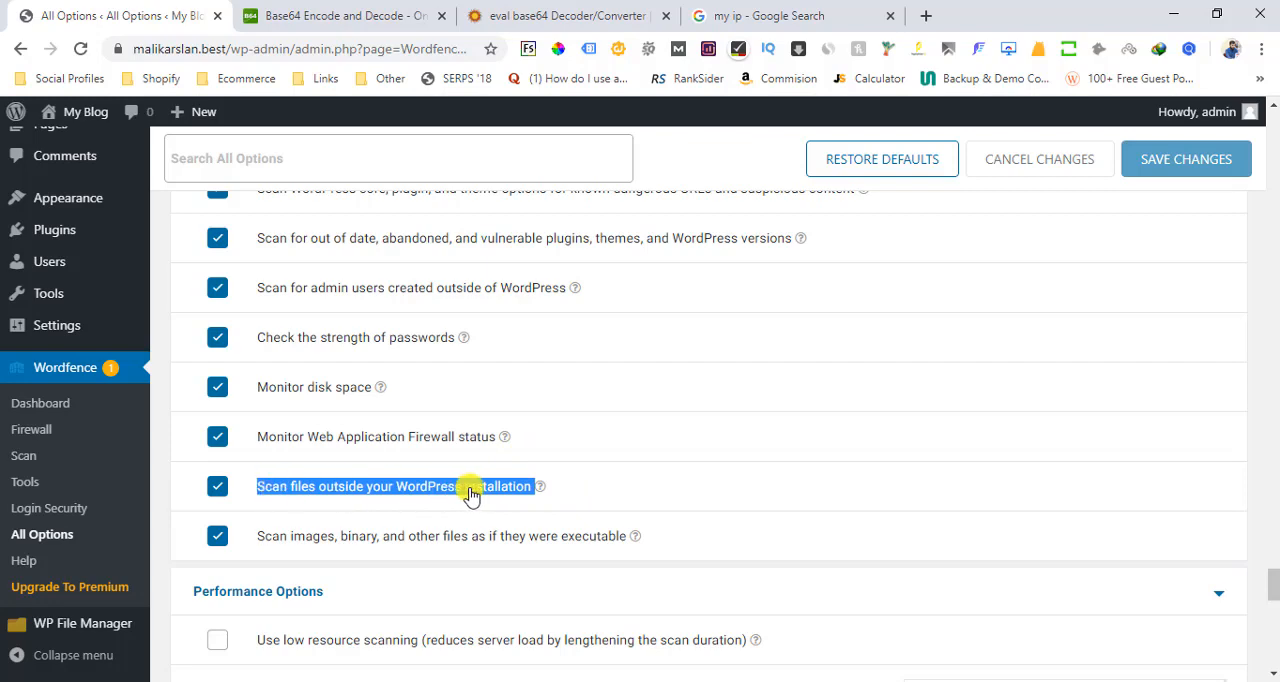
{"action": "left_click", "coordinate": [219, 490]}
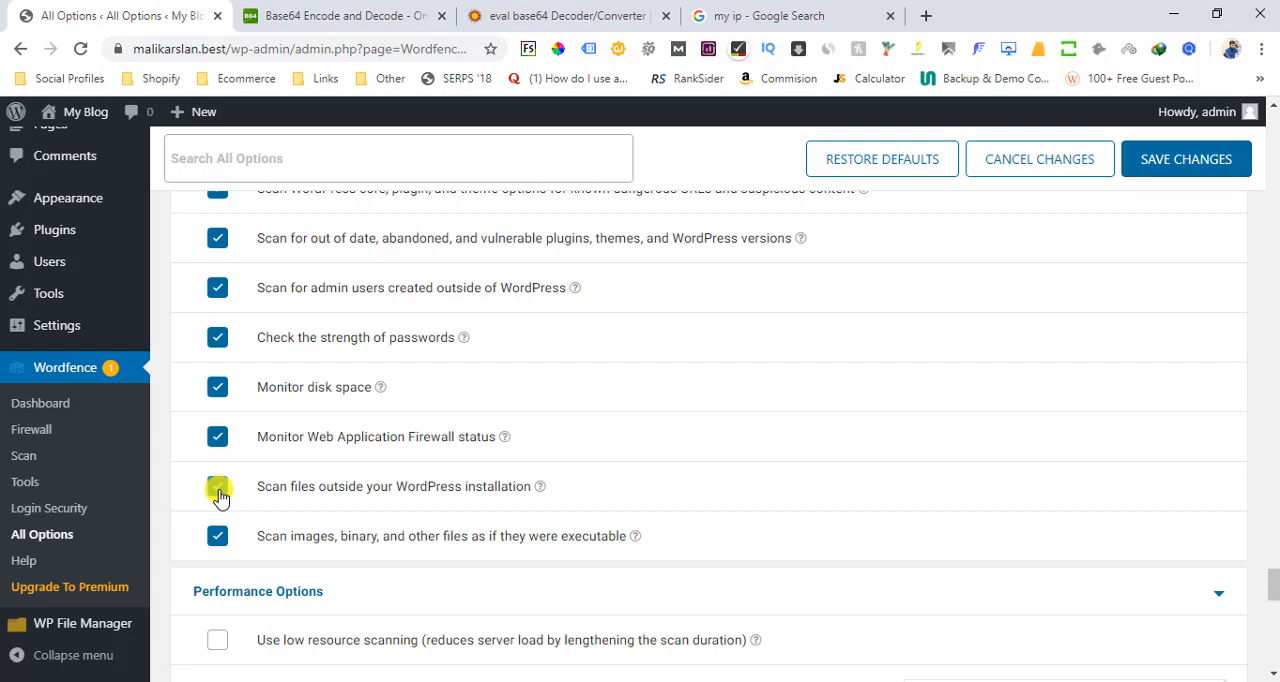
{"action": "left_click", "coordinate": [1210, 157]}
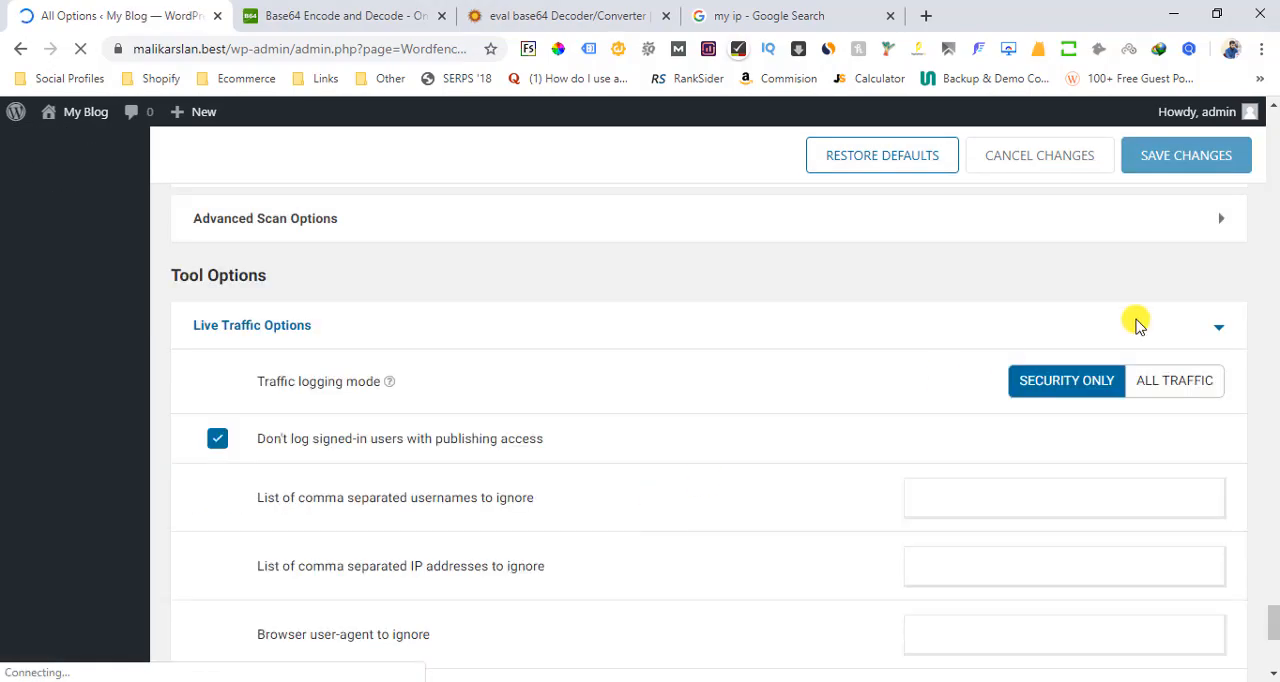
Enable "Use low resource scanning" in the scan performance options and save the changes
{"action": "mouse_move", "coordinate": [1274, 590]}
{"action": "left_mouse_down"}
{"action": "mouse_move", "coordinate": [1269, 484]}
{"action": "mouse_move", "coordinate": [1274, 603]}
{"action": "left_mouse_up"}
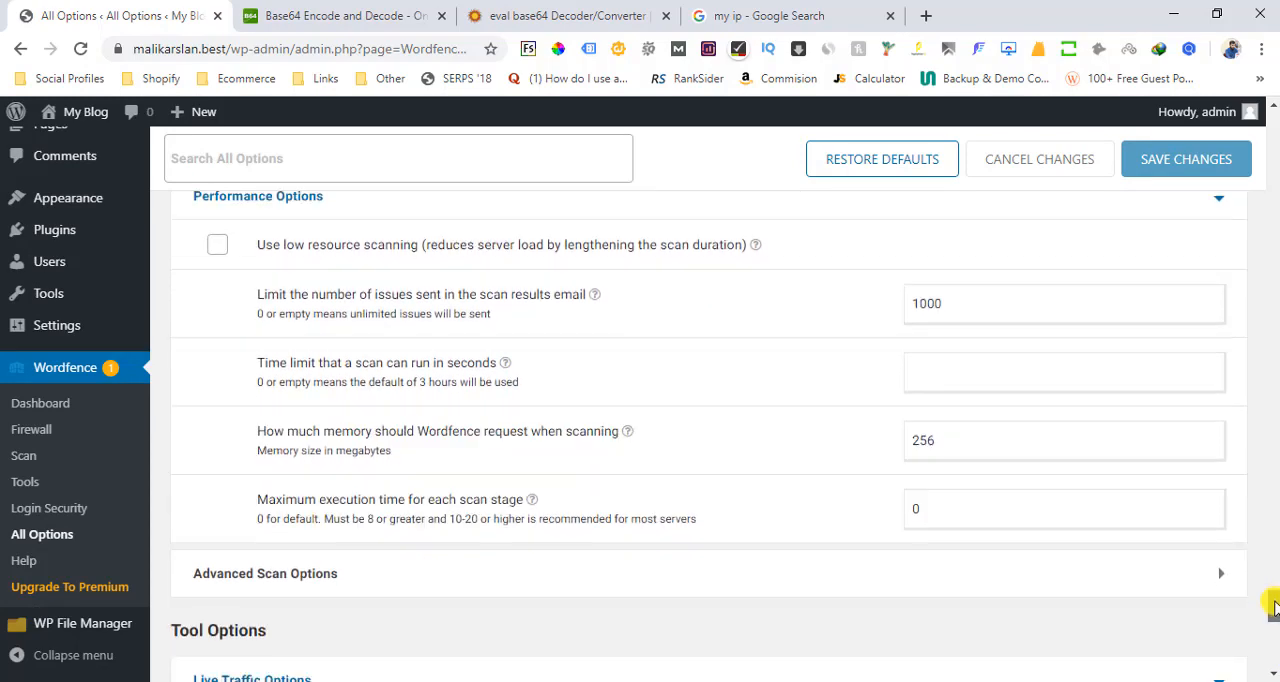
{"action": "left_click", "coordinate": [216, 246]}
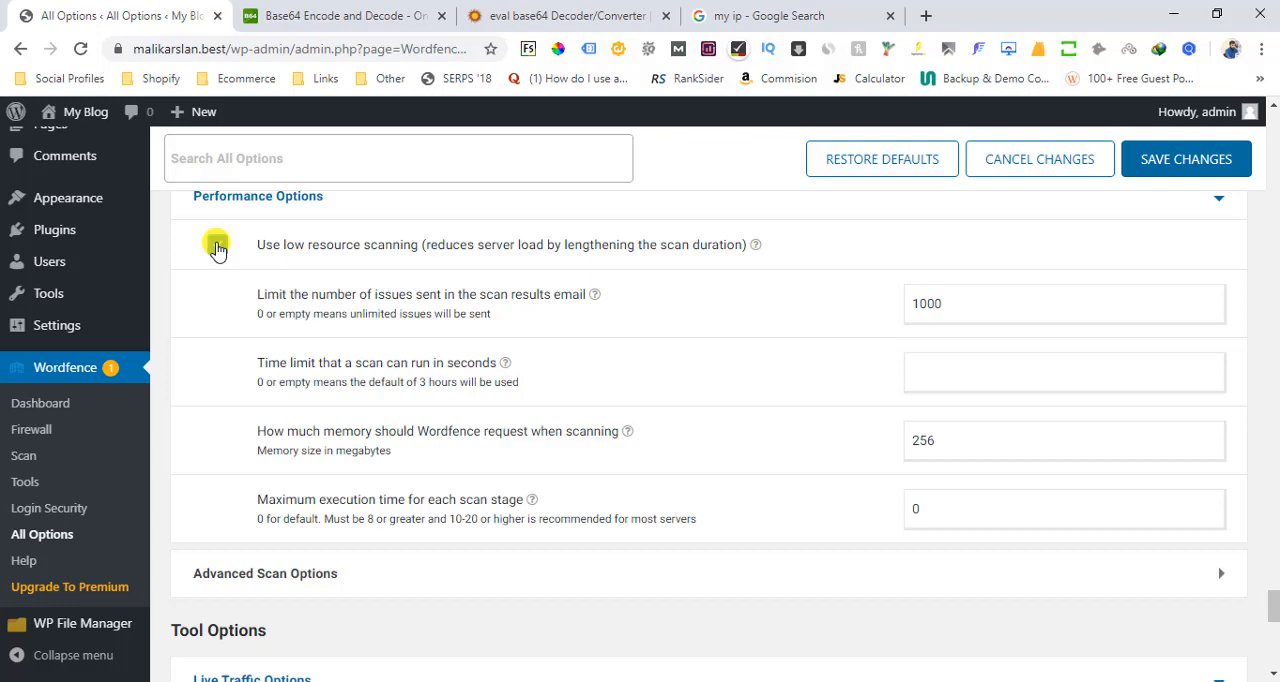
{"action": "left_click", "coordinate": [217, 246]}
{"action": "left_click", "coordinate": [217, 246]}
{"action": "left_click", "coordinate": [1147, 162]}
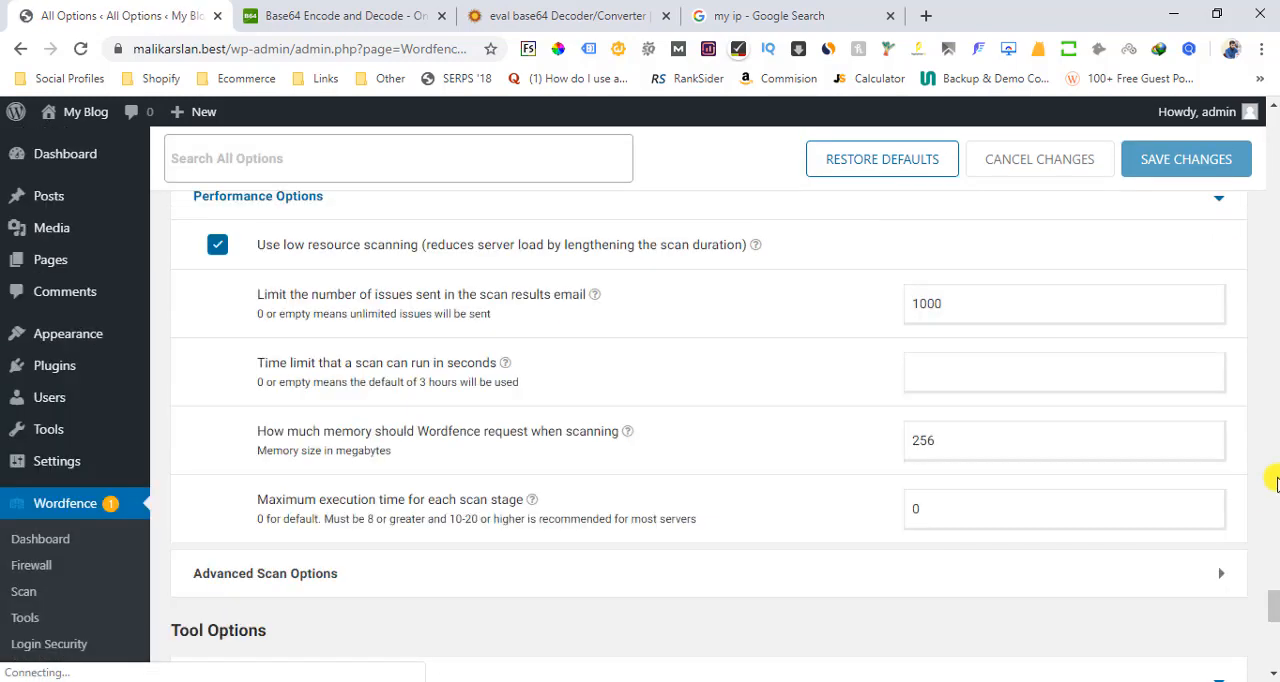
Review the Live Traffic options and the Login Security settings
{"action": "left_click_drag", "start_coordinate": [1274, 612], "coordinate": [1274, 630]}
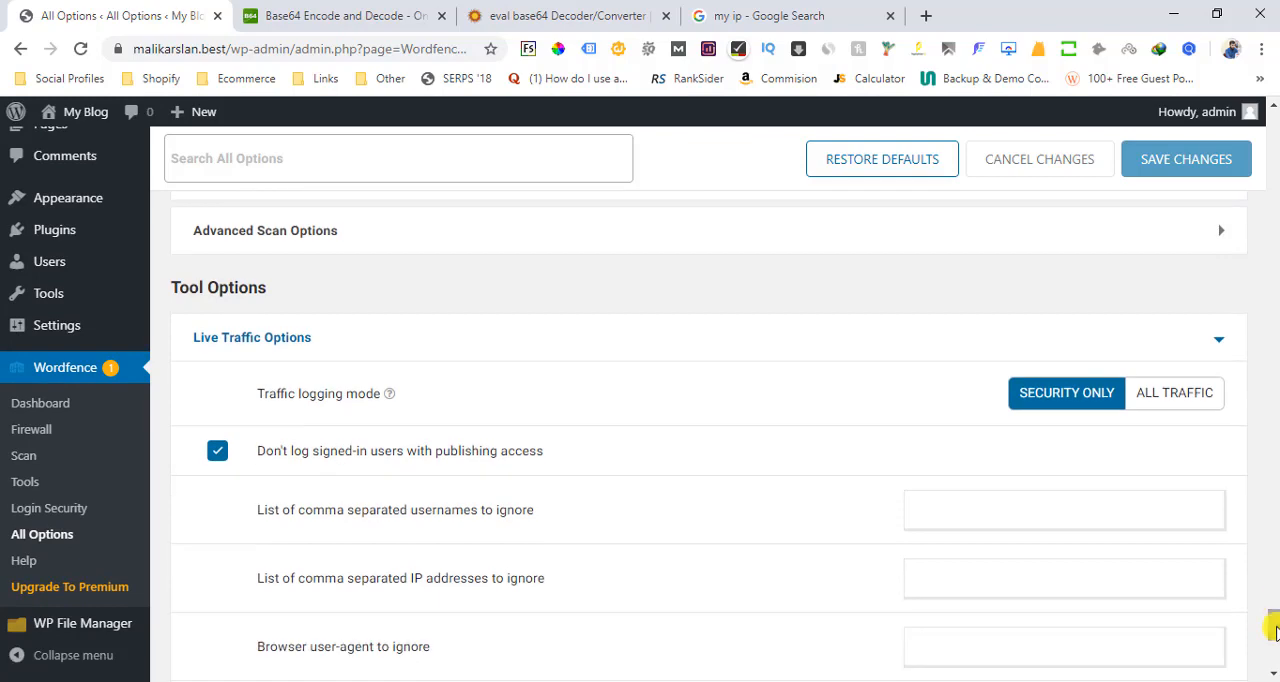
{"action": "left_click", "coordinate": [1017, 334]}
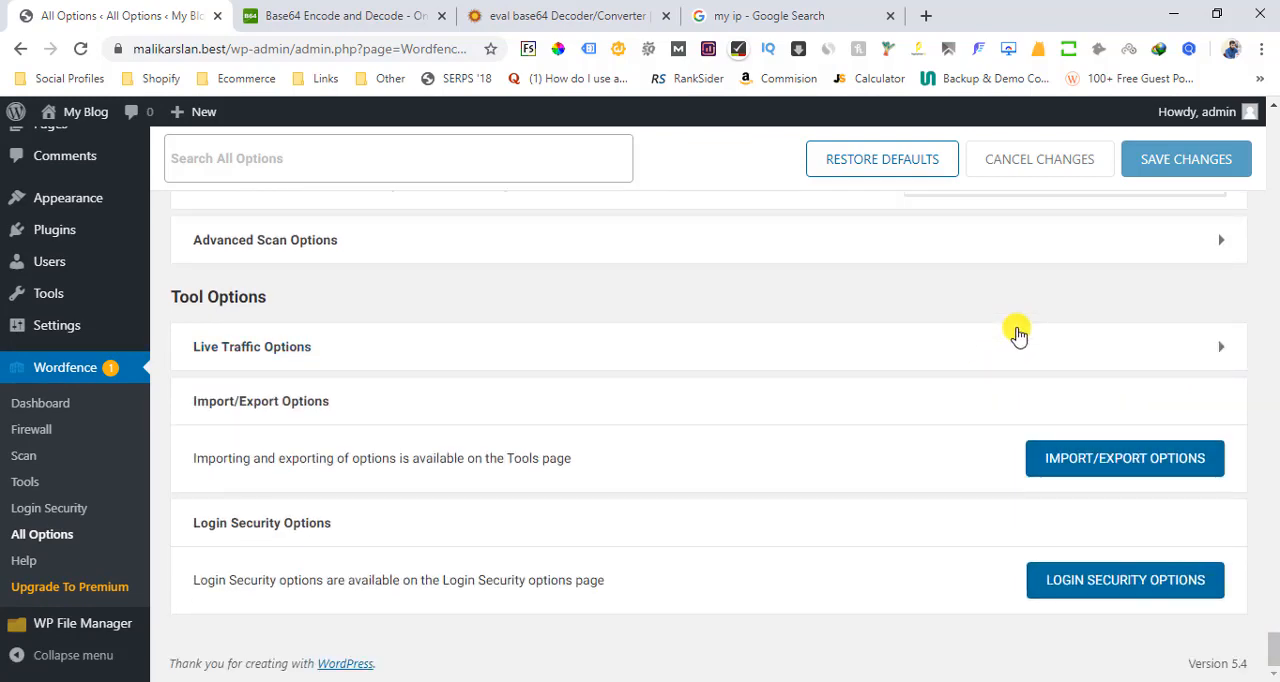
{"action": "left_click", "coordinate": [1017, 334]}
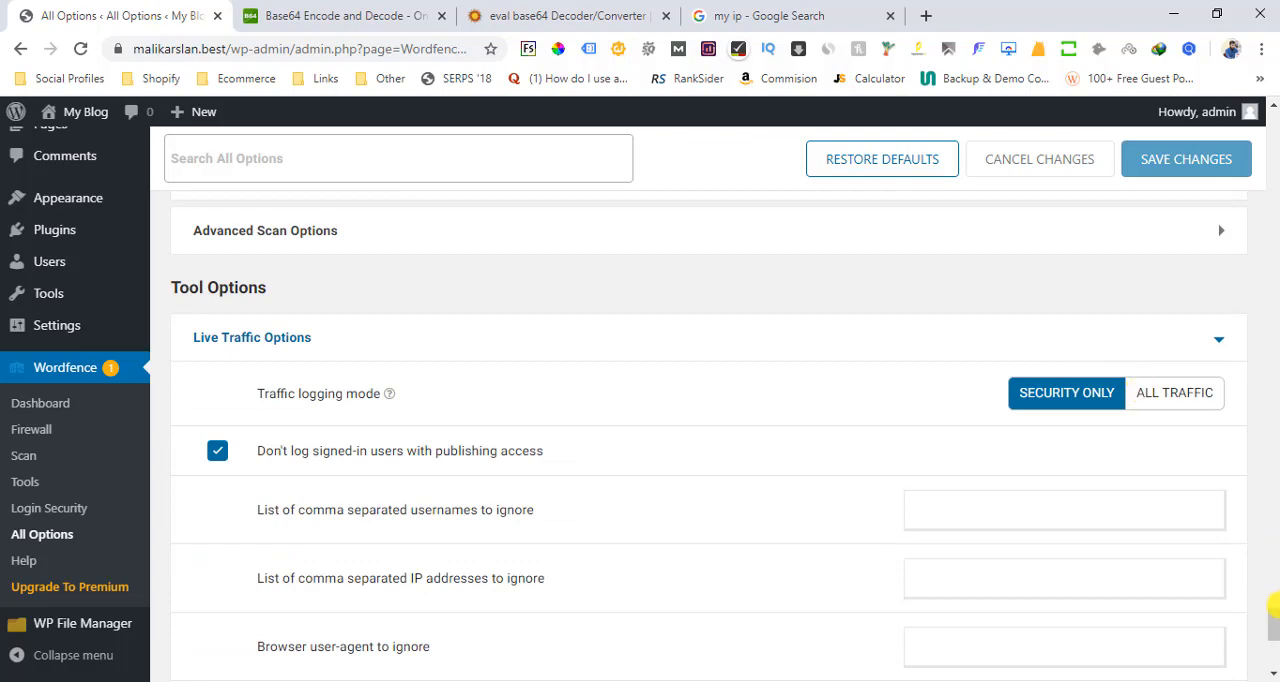
{"action": "left_click_drag", "start_coordinate": [1272, 628], "coordinate": [1272, 650]}
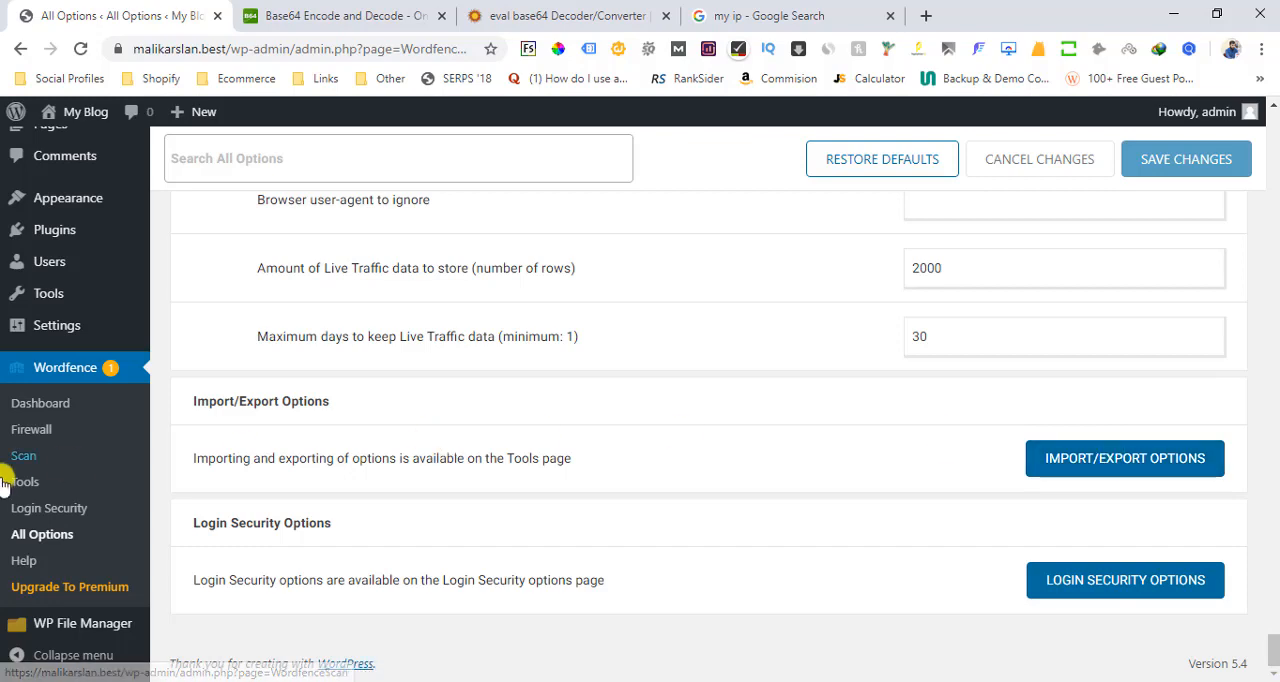
{"action": "left_click", "coordinate": [50, 509]}
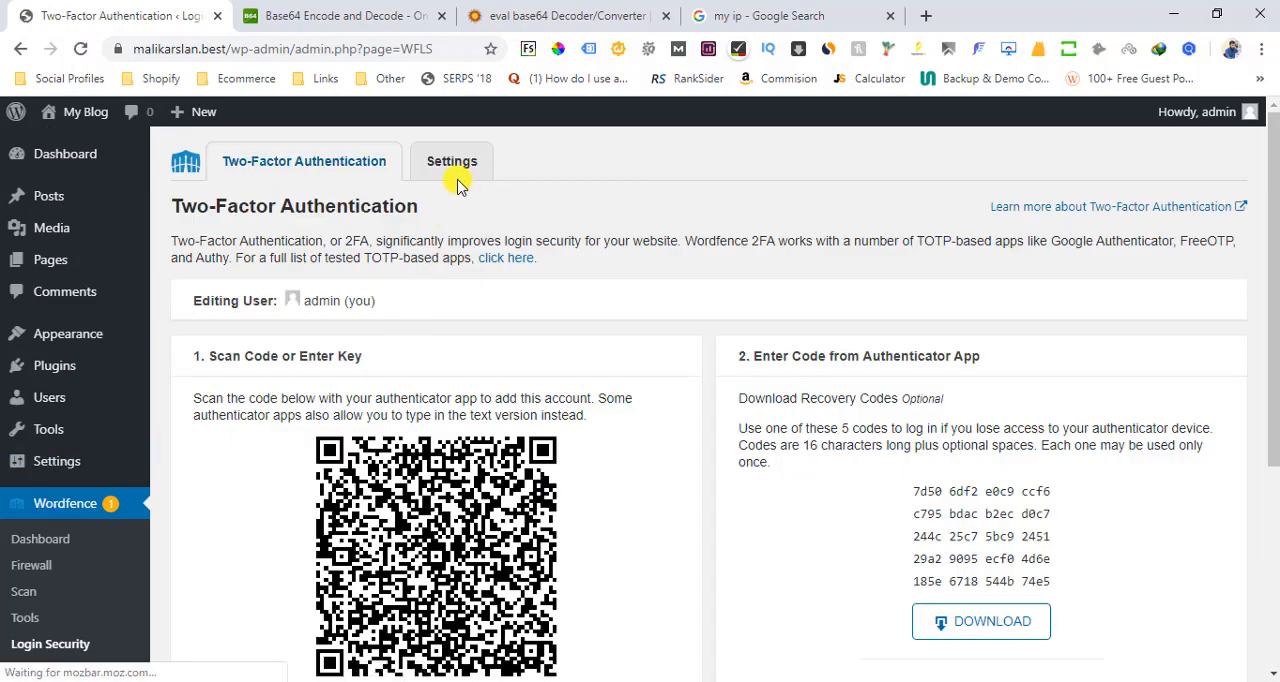
{"action": "left_click", "coordinate": [451, 175]}
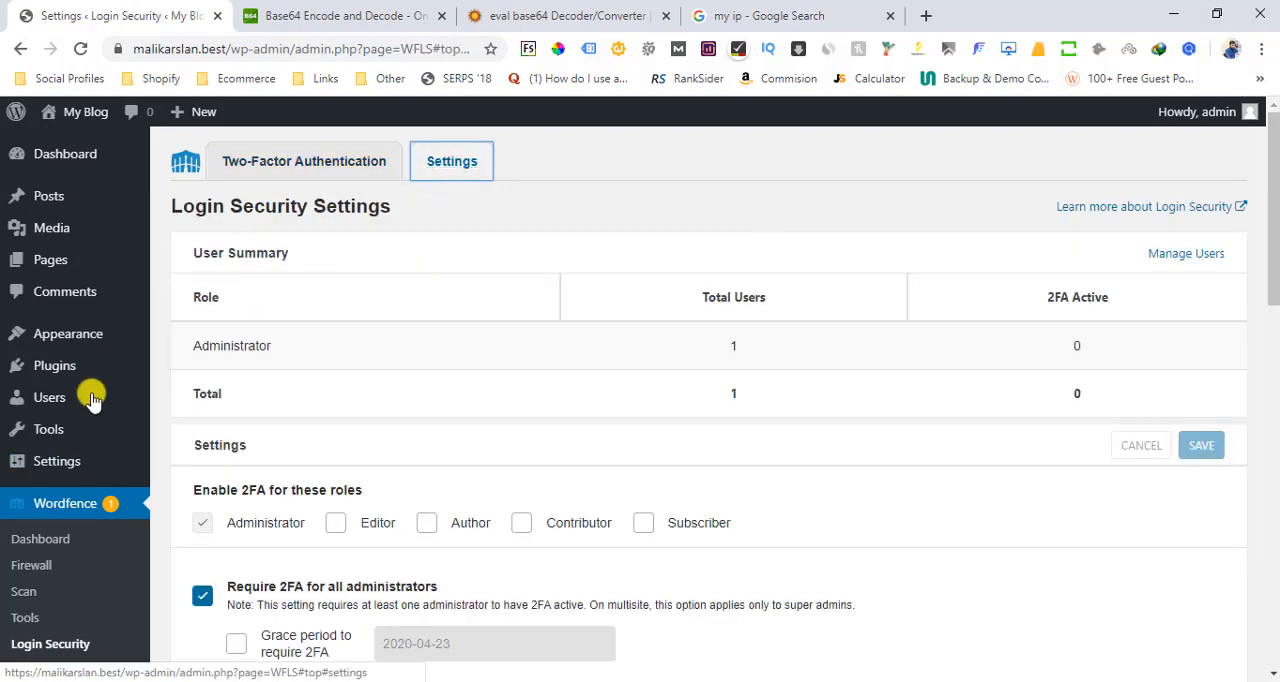
Start a new Wordfence scan and check its progress
{"action": "left_click", "coordinate": [35, 596]}
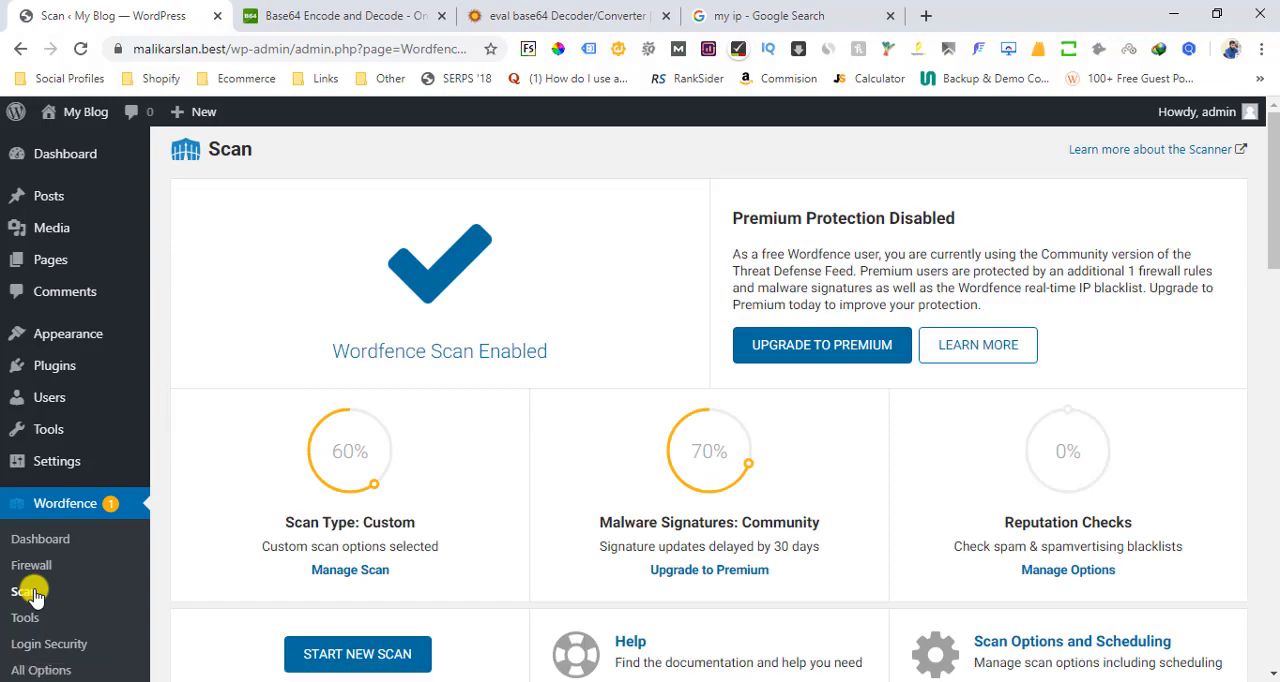
{"action": "scroll", "coordinate": [394, 408], "scroll_direction": "down", "scroll_amount": 2}
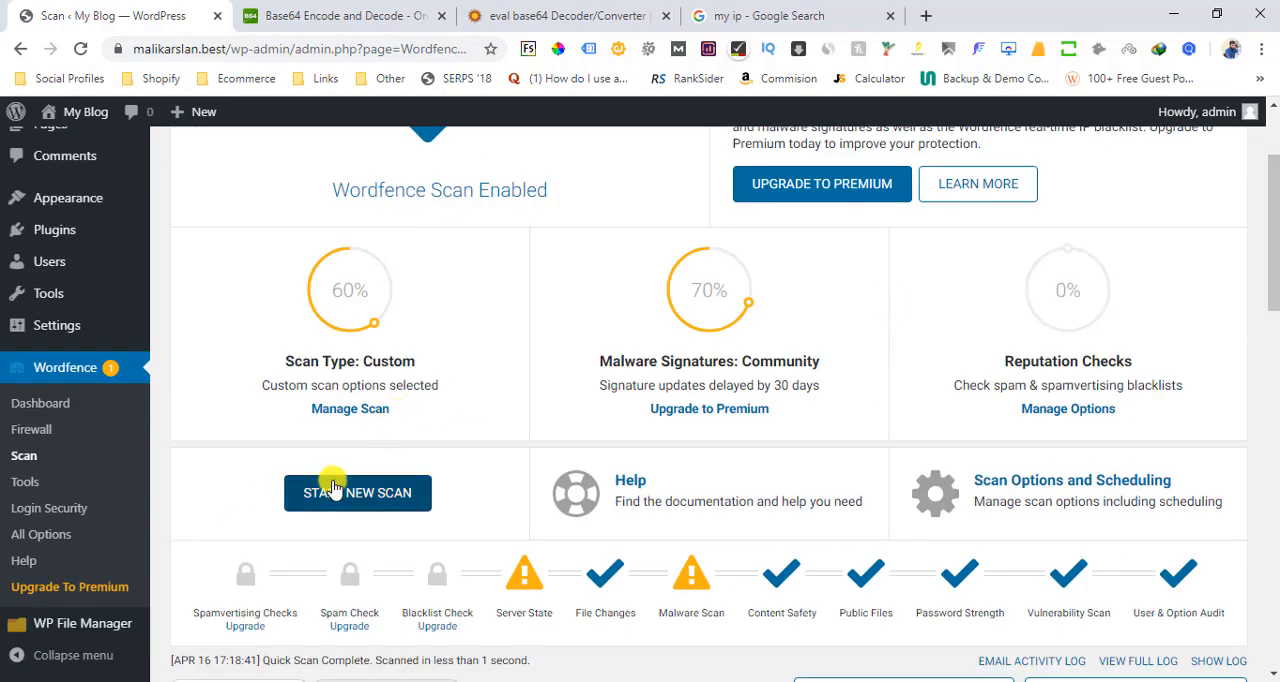
{"action": "left_click", "coordinate": [333, 489]}
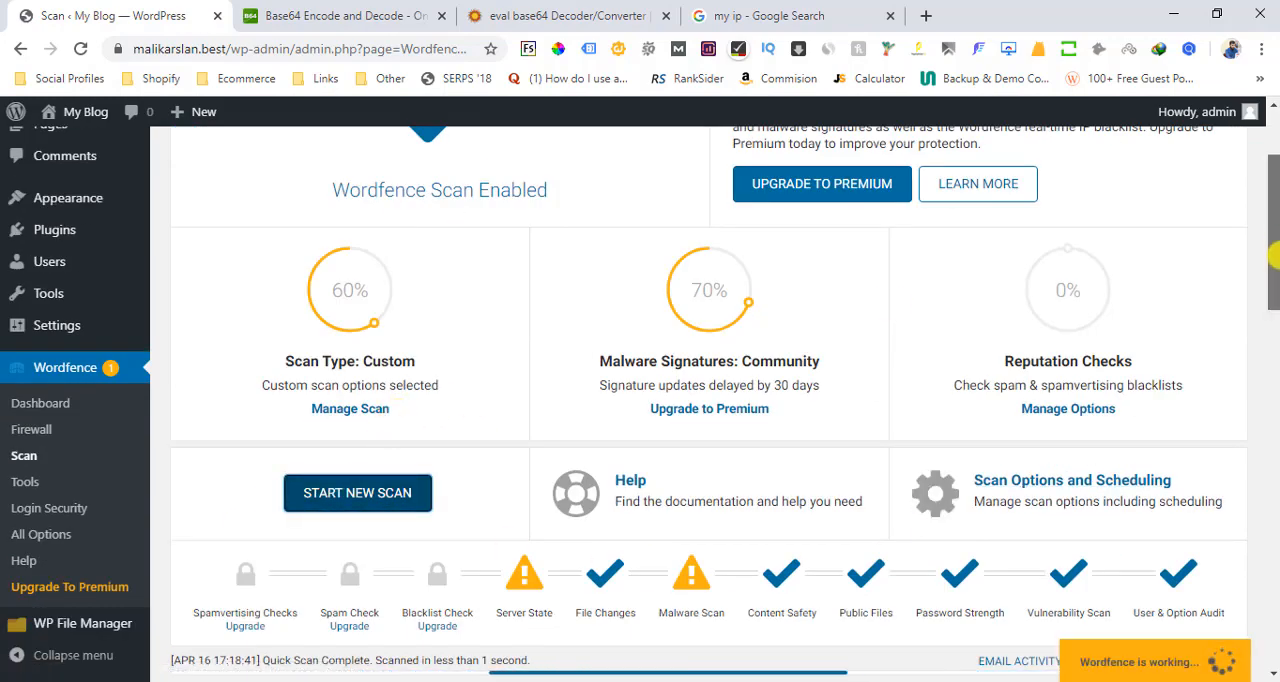
{"action": "left_click_drag", "start_coordinate": [1272, 234], "coordinate": [1272, 308]}
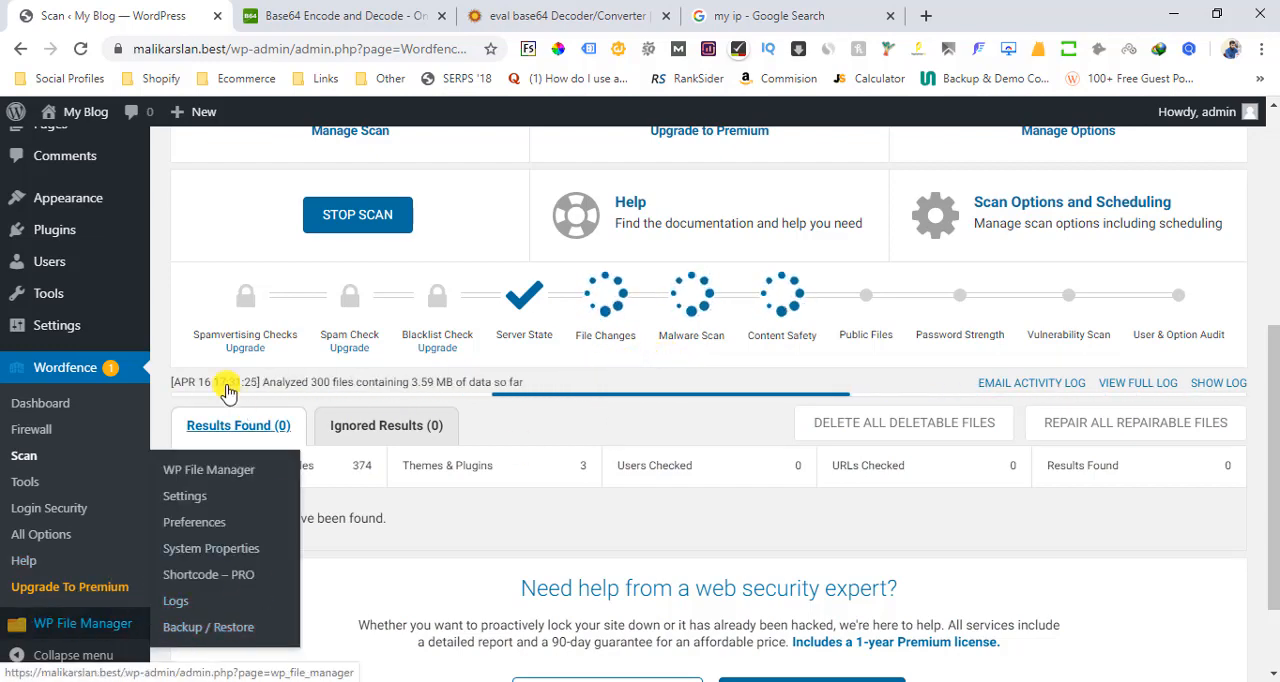
Open the installed plugins page in a separate browser tab and go from there to WP File Manager
{"action": "mouse_move", "coordinate": [63, 232]}
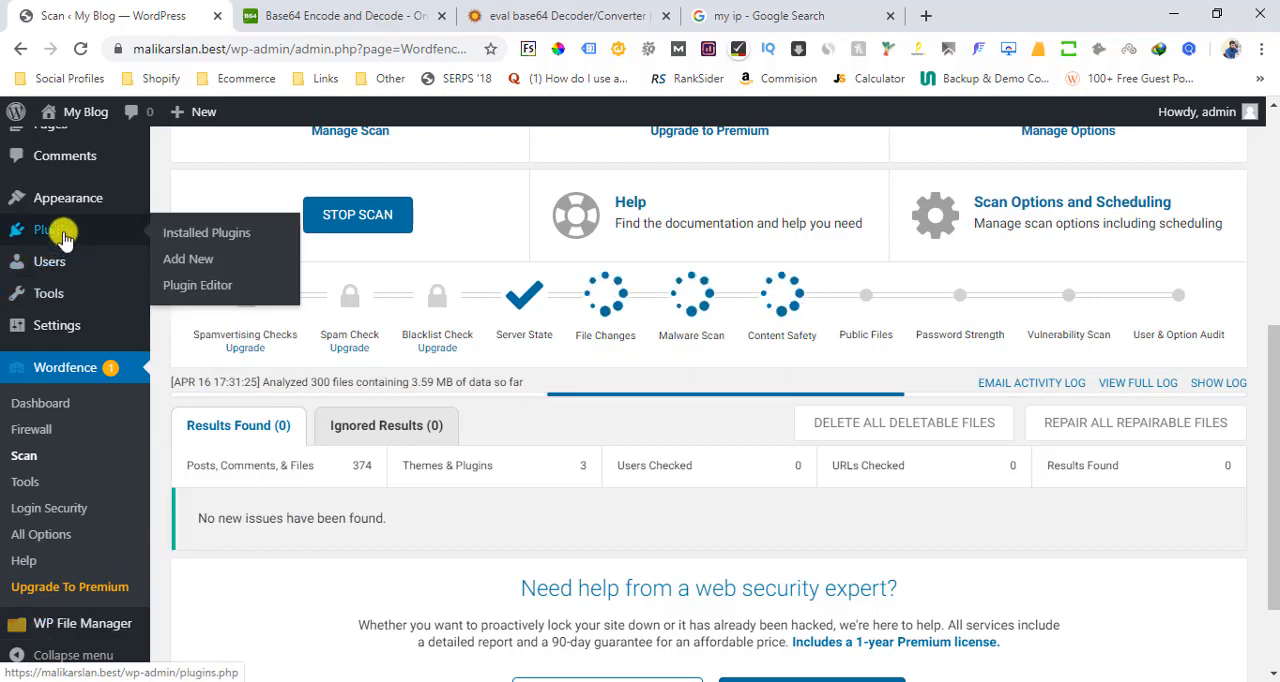
{"action": "left_click", "coordinate": [194, 236], "text": "ctrl"}
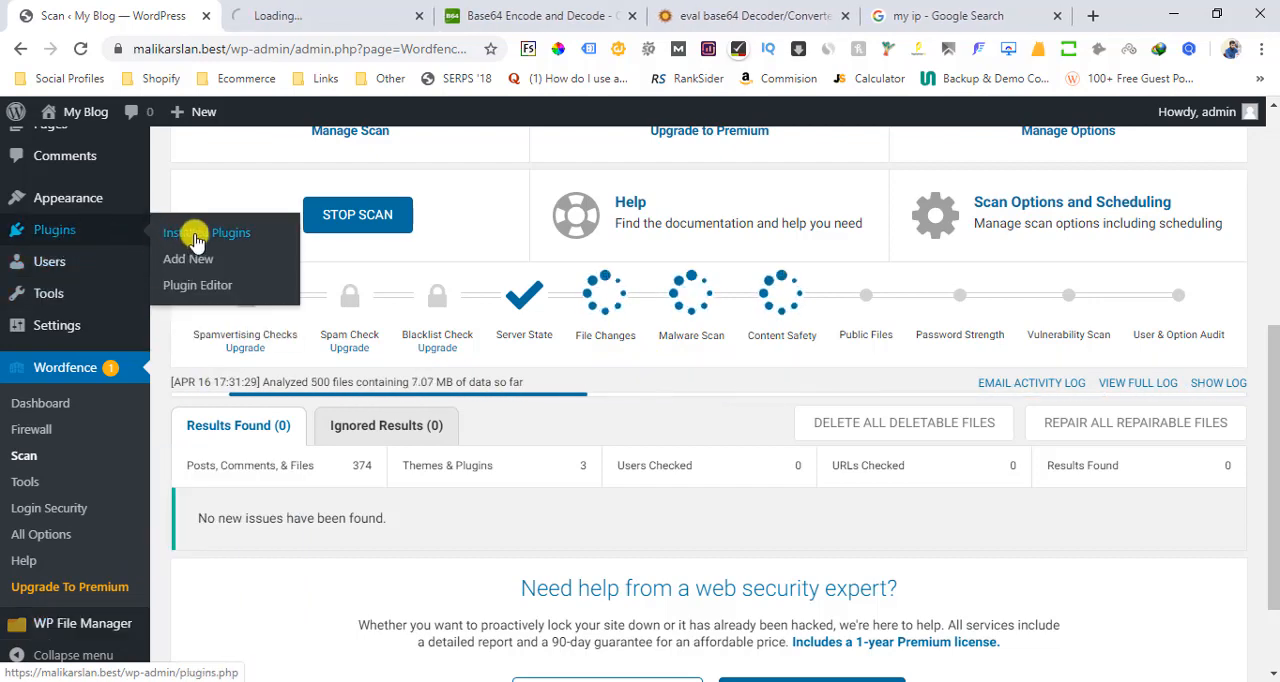
{"action": "left_click", "coordinate": [322, 14]}
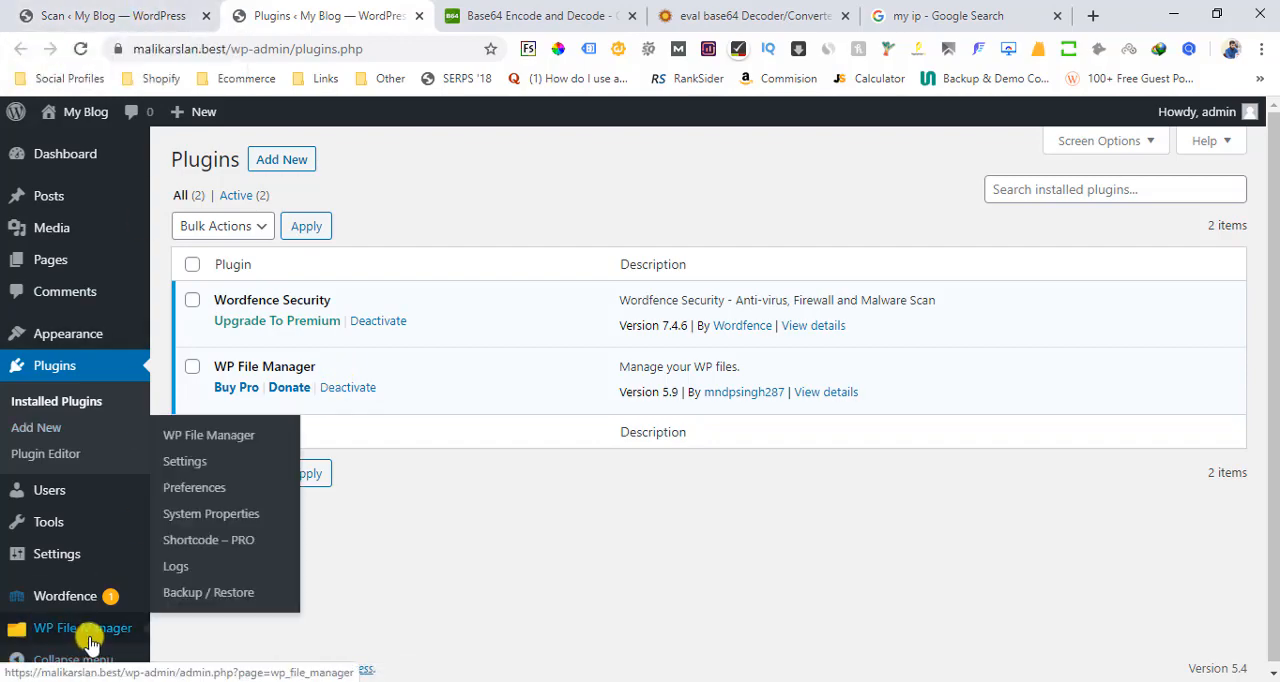
{"action": "left_click", "coordinate": [195, 435]}
Return to the Wordfence scan page, resume its status updates, and review the list of results found
{"action": "left_click", "coordinate": [98, 15]}
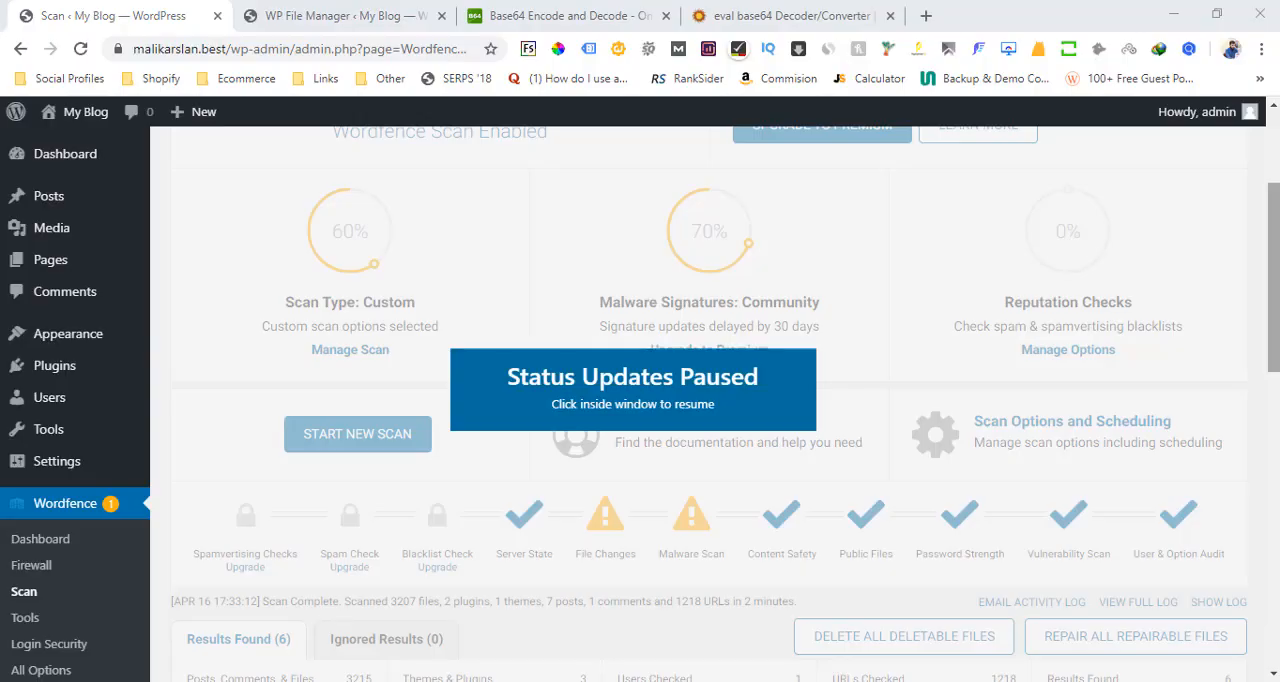
{"action": "left_click", "coordinate": [931, 294]}
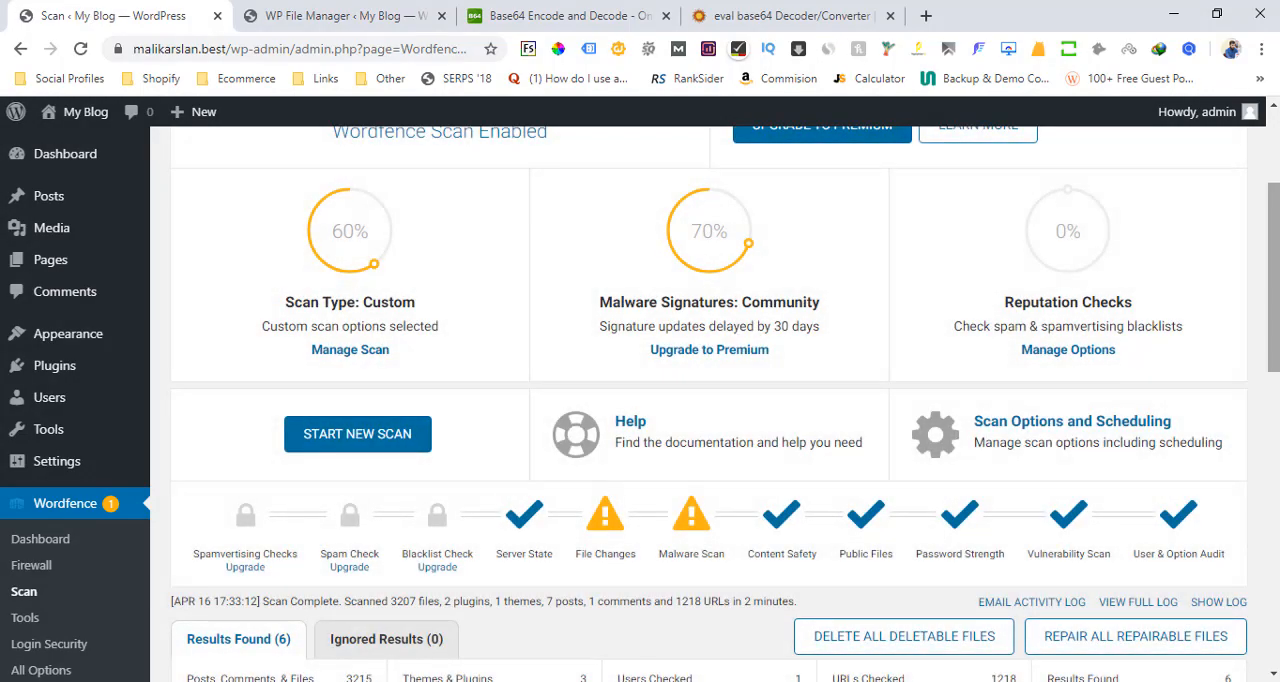
{"action": "scroll", "coordinate": [643, 283], "scroll_direction": "down", "scroll_amount": 4}
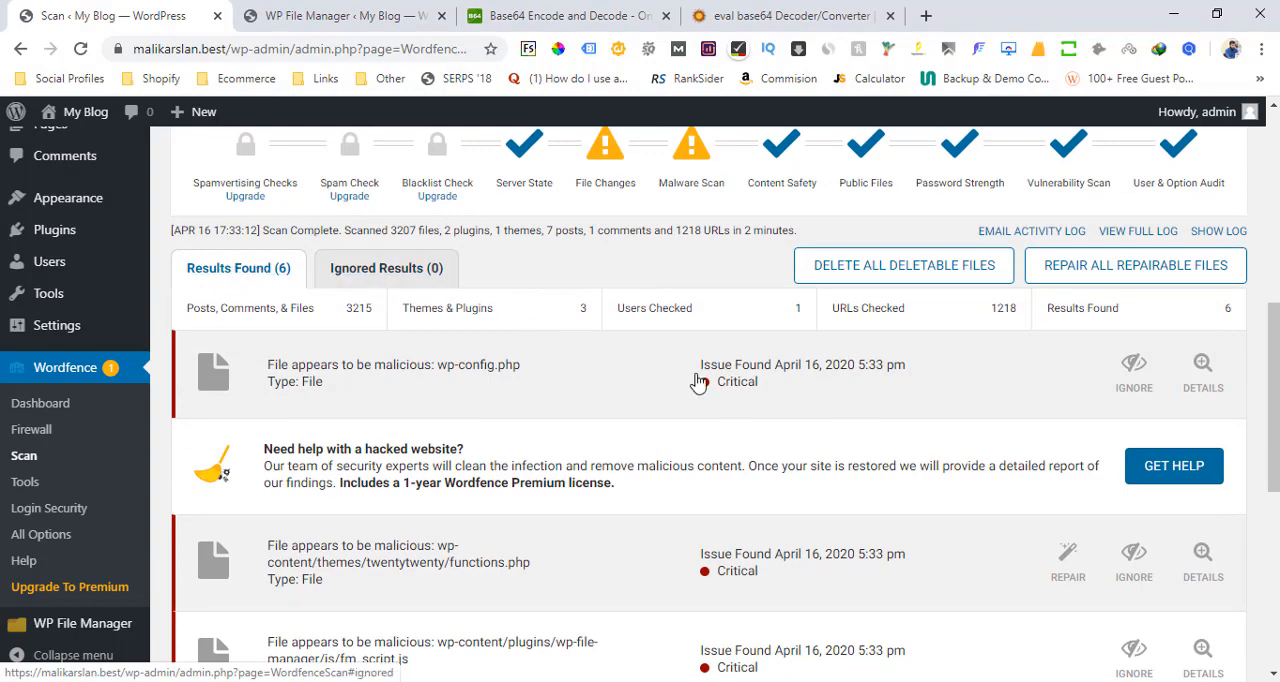
{"action": "scroll", "coordinate": [1185, 317], "scroll_direction": "down", "scroll_amount": 1}
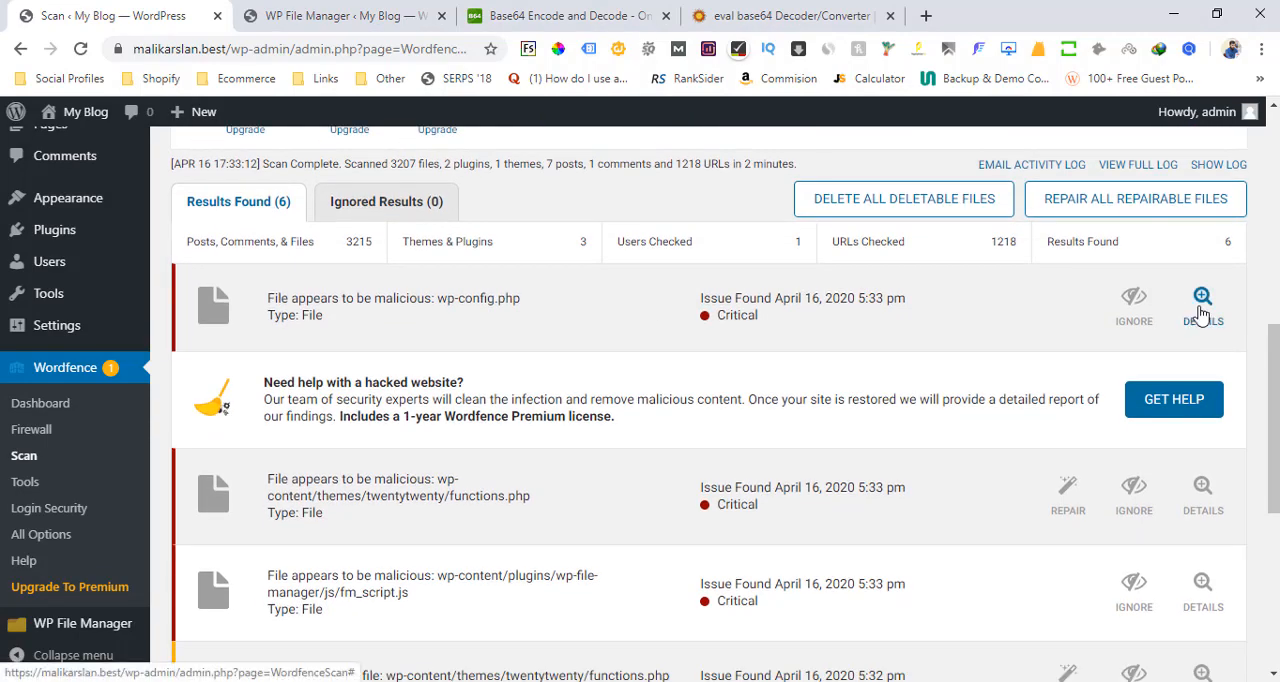
Show the details of the malicious wp-config.php result and copy its matched text \057home\057u155\070
{"action": "left_click", "coordinate": [1190, 316]}
{"action": "scroll", "coordinate": [1258, 404], "scroll_direction": "down", "scroll_amount": 1}
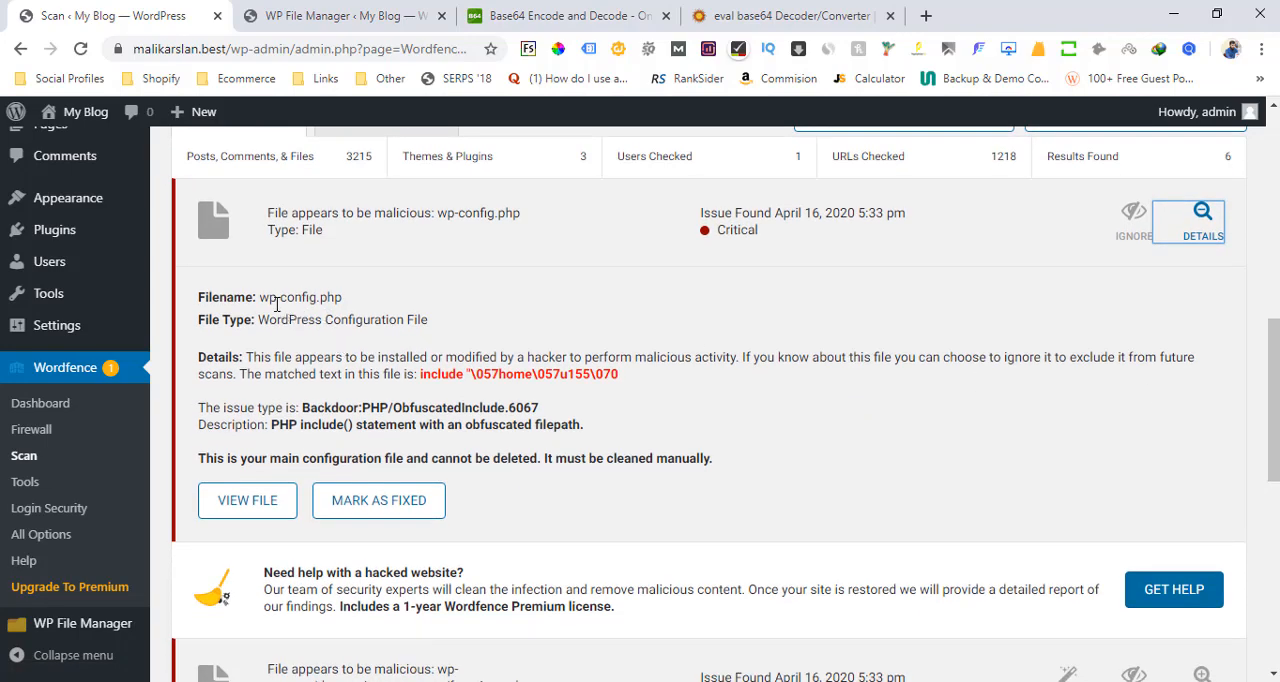
{"action": "left_click_drag", "start_coordinate": [258, 296], "coordinate": [338, 297]}
{"action": "left_click", "coordinate": [529, 384]}
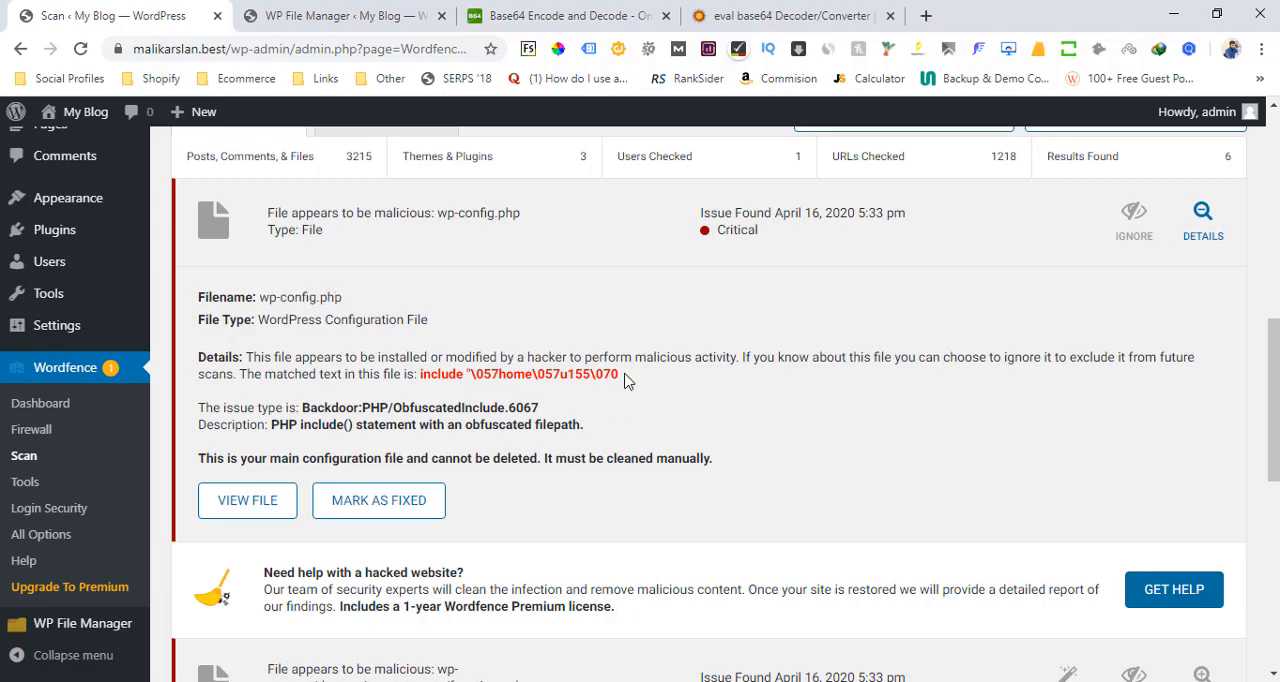
{"action": "left_click_drag", "start_coordinate": [624, 378], "coordinate": [486, 374]}
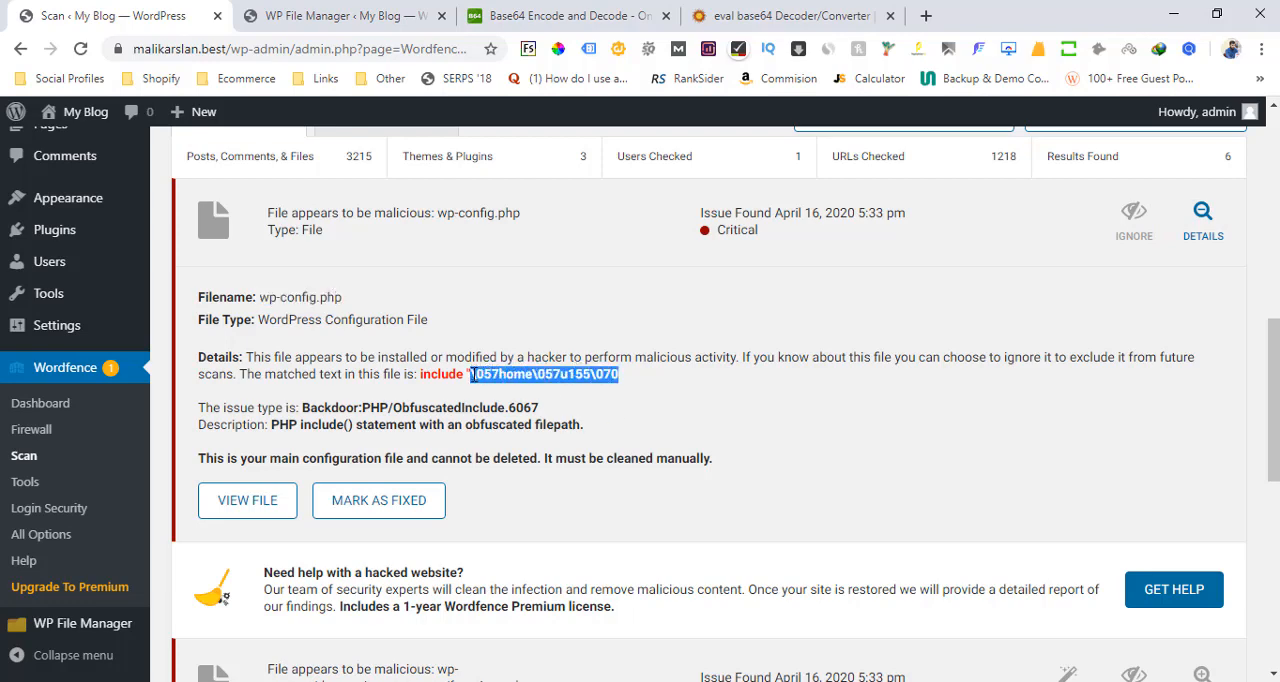
{"action": "right_click", "coordinate": [473, 377]}
{"action": "left_click", "coordinate": [490, 393]}
{"action": "left_click", "coordinate": [323, 297]}
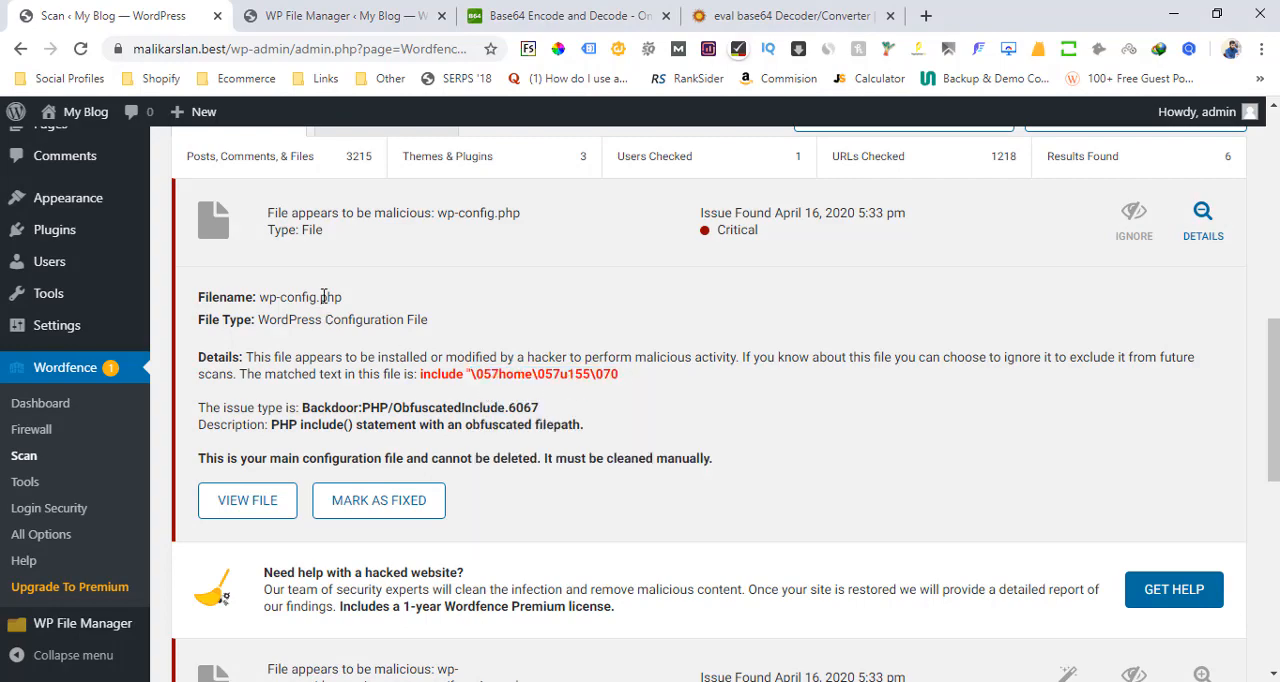
Switch to WP File Manager and open wp-config.php from the public_html folder for editing
{"action": "left_click", "coordinate": [325, 14]}
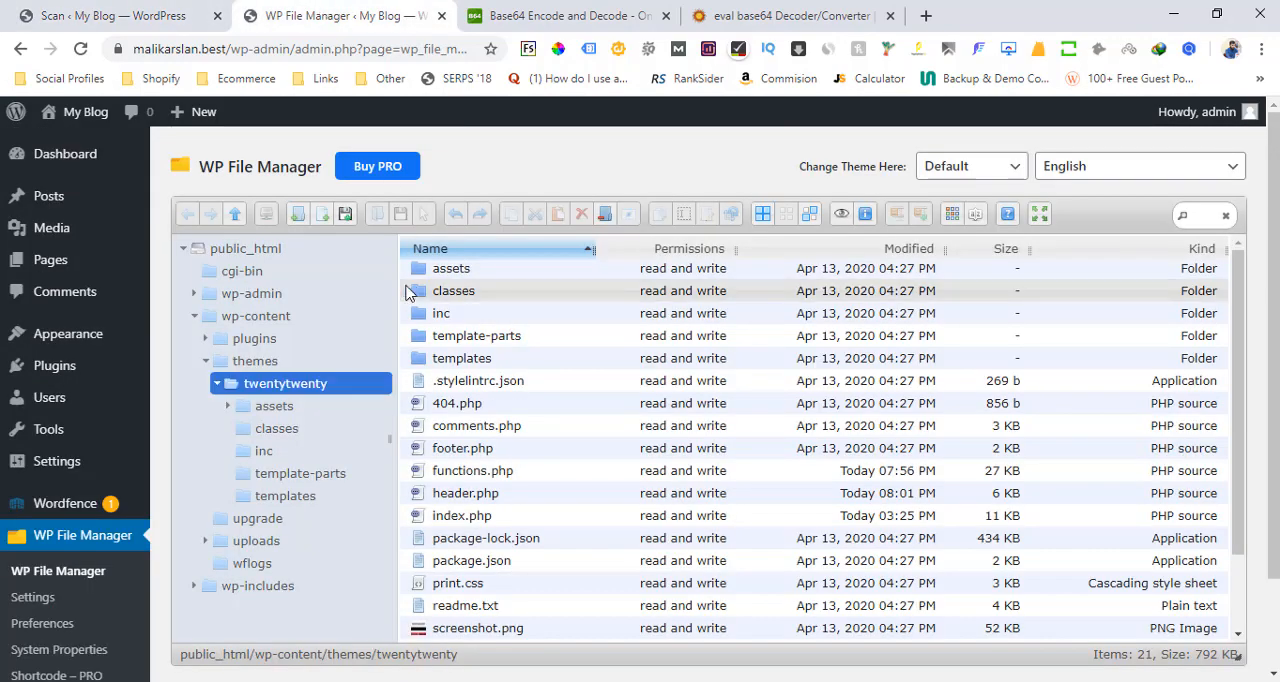
{"action": "left_click", "coordinate": [249, 252]}
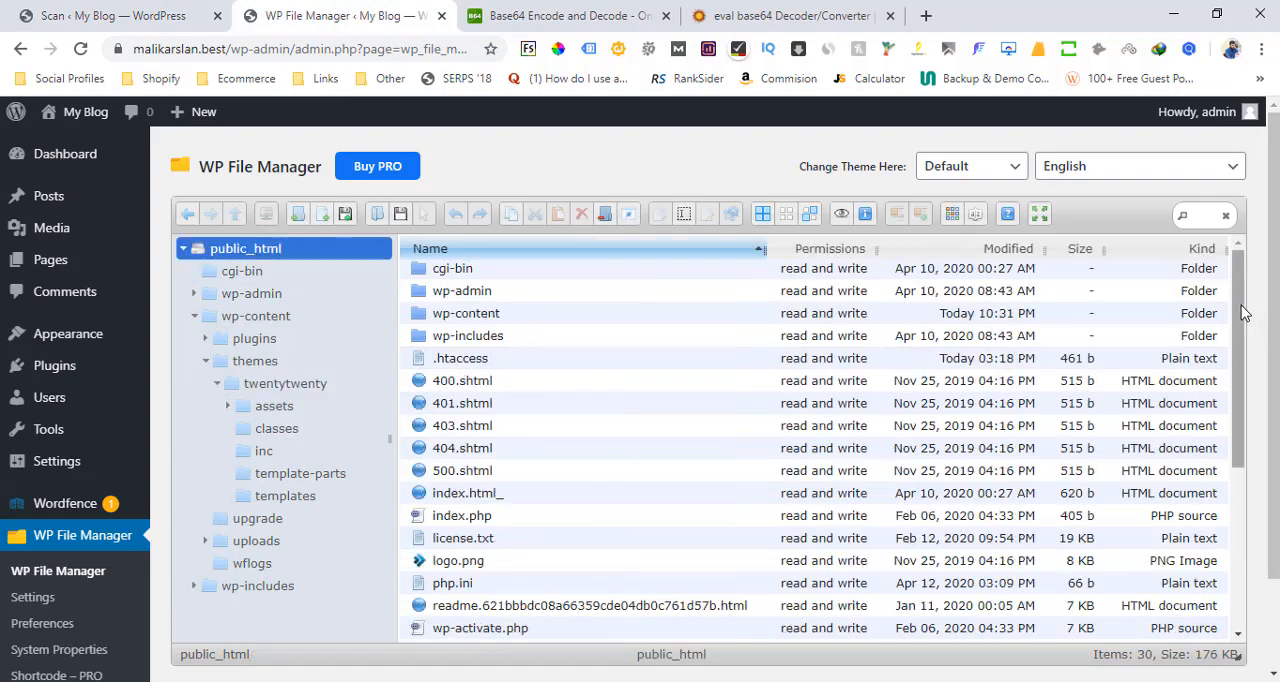
{"action": "left_click_drag", "start_coordinate": [1243, 313], "coordinate": [1243, 447]}
{"action": "left_click", "coordinate": [493, 465]}
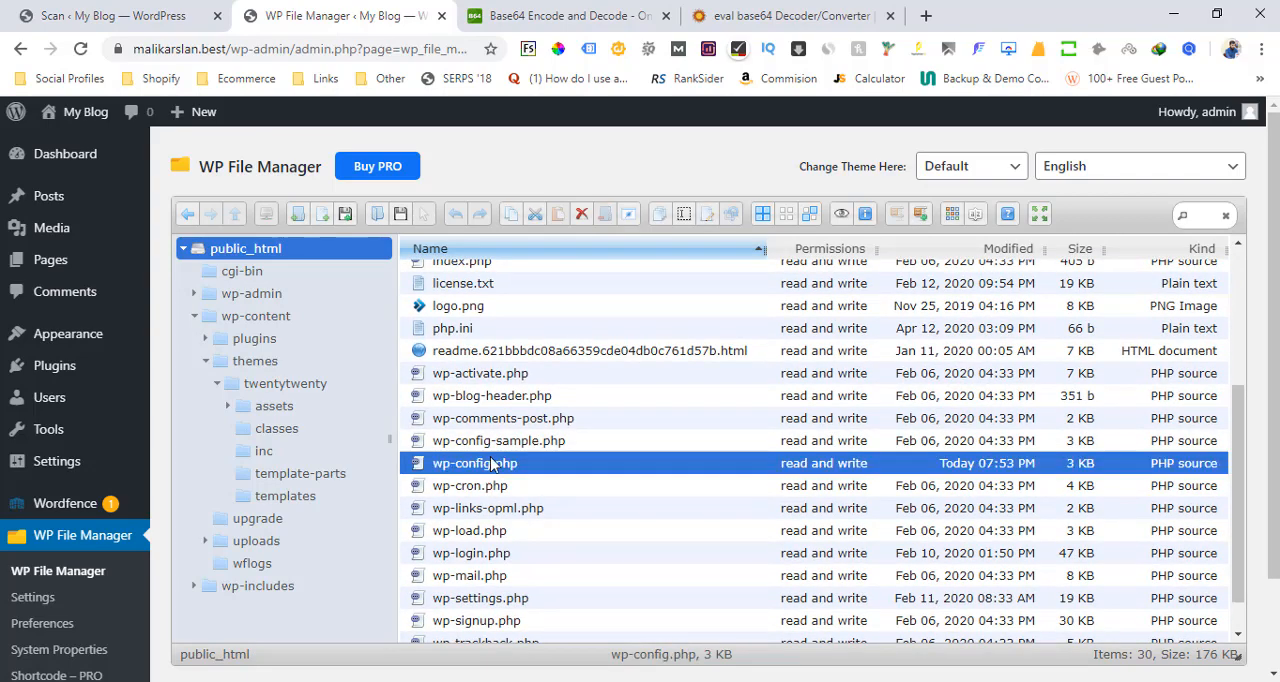
{"action": "left_click", "coordinate": [705, 215]}
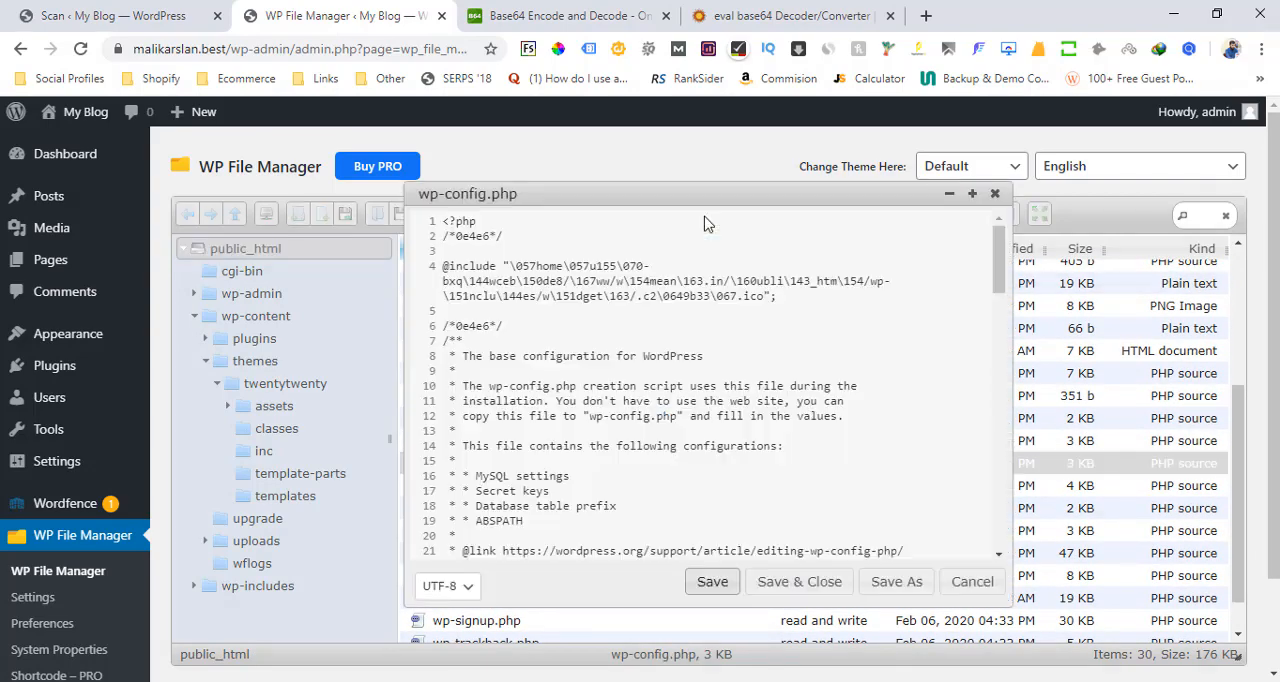
Find the copied text \057home\057u155\070 in wp-config.php and compare it with the Wordfence scan result
{"action": "left_click", "coordinate": [597, 336]}
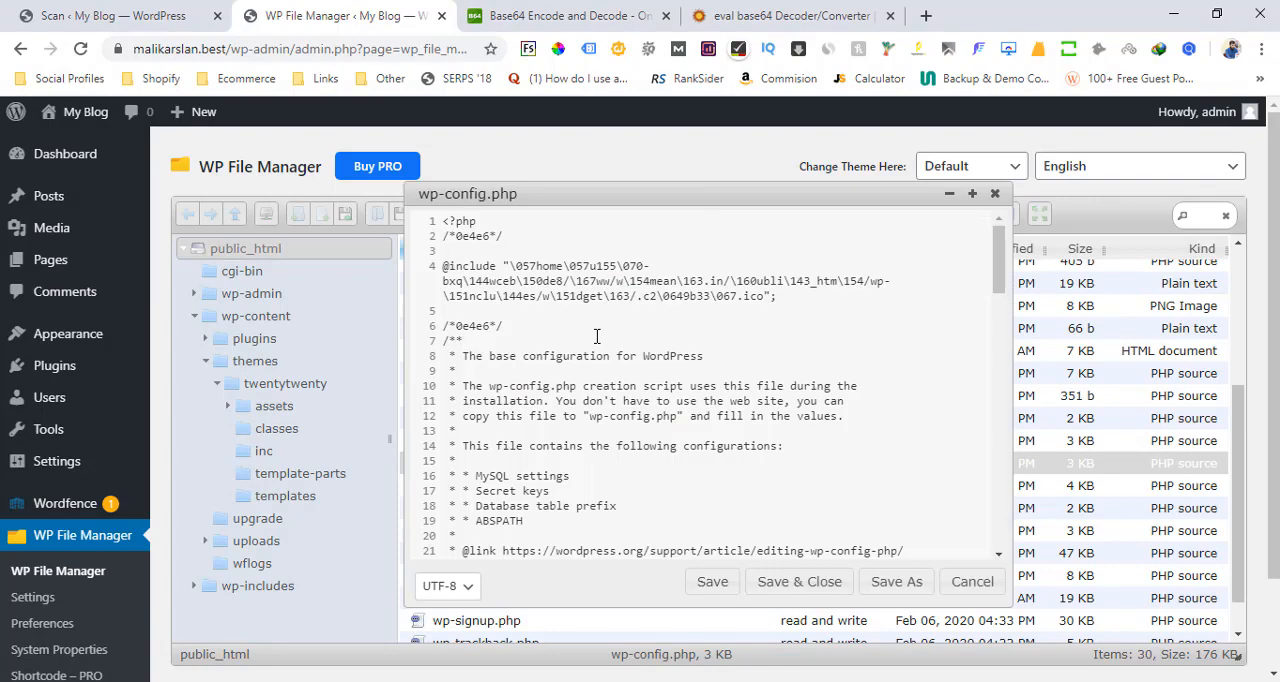
{"action": "key", "text": "ctrl+f"}
{"action": "key", "text": "ctrl+v"}
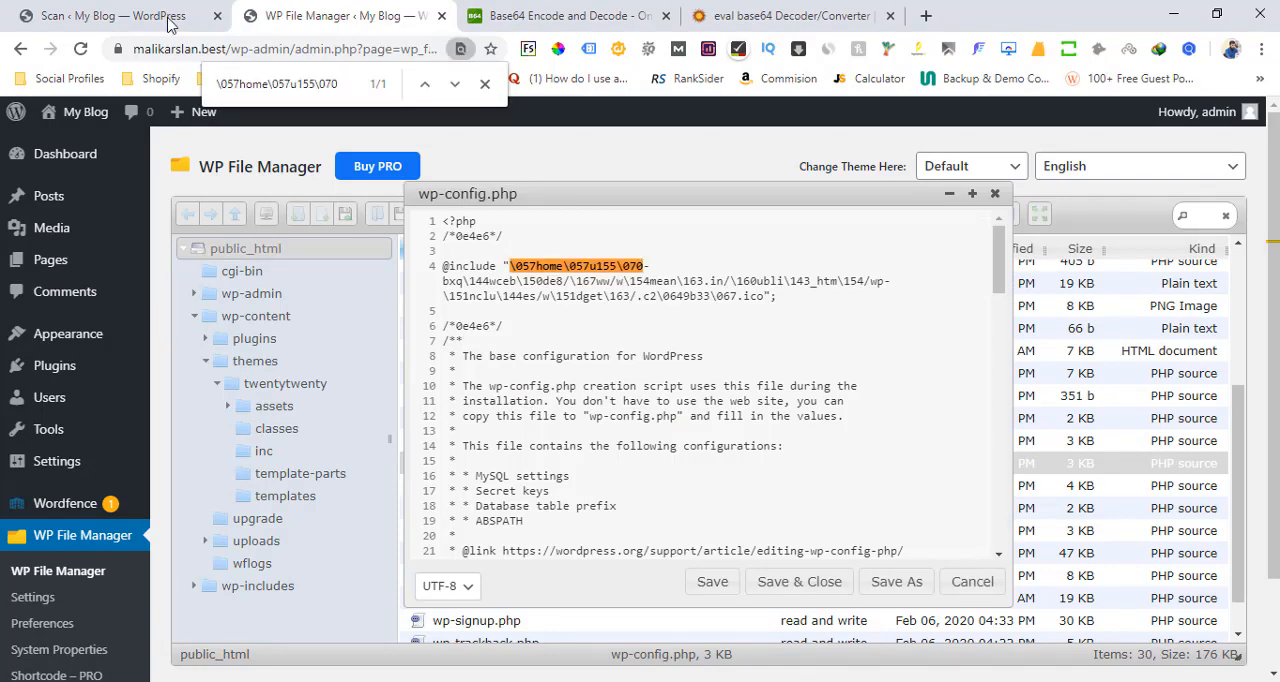
{"action": "left_click", "coordinate": [112, 15]}
{"action": "left_click", "coordinate": [262, 12]}
{"action": "left_click_drag", "start_coordinate": [512, 326], "coordinate": [430, 240]}
{"action": "key", "text": "Delete"}
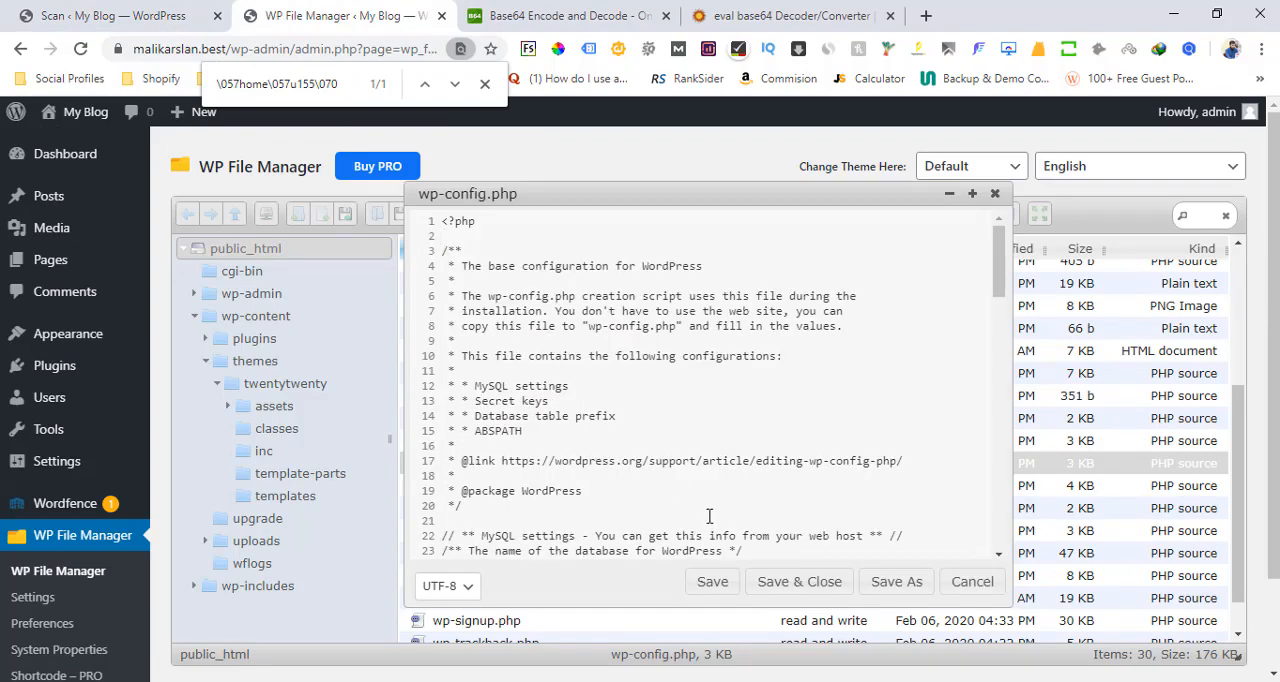
{"action": "left_click", "coordinate": [785, 583]}
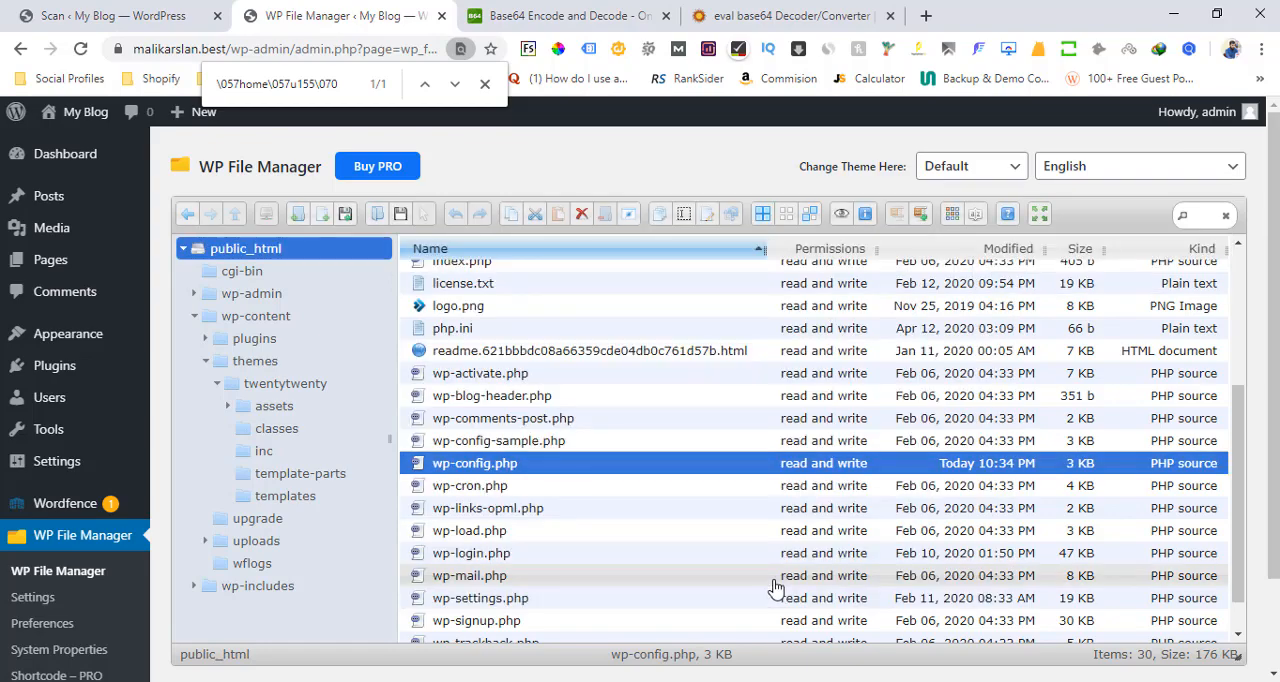
Return to the Wordfence scan results and mark the wp-config.php issue as fixed
{"action": "left_click", "coordinate": [60, 15]}
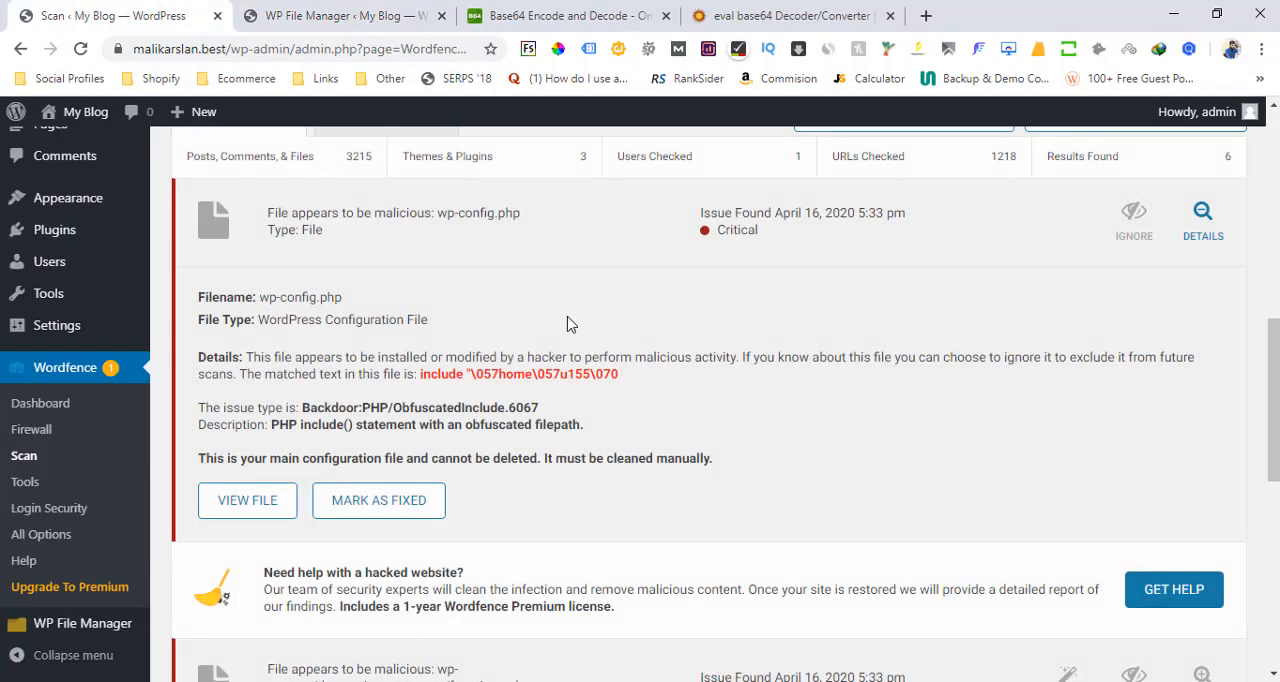
{"action": "left_click_drag", "start_coordinate": [1274, 339], "coordinate": [1274, 373]}
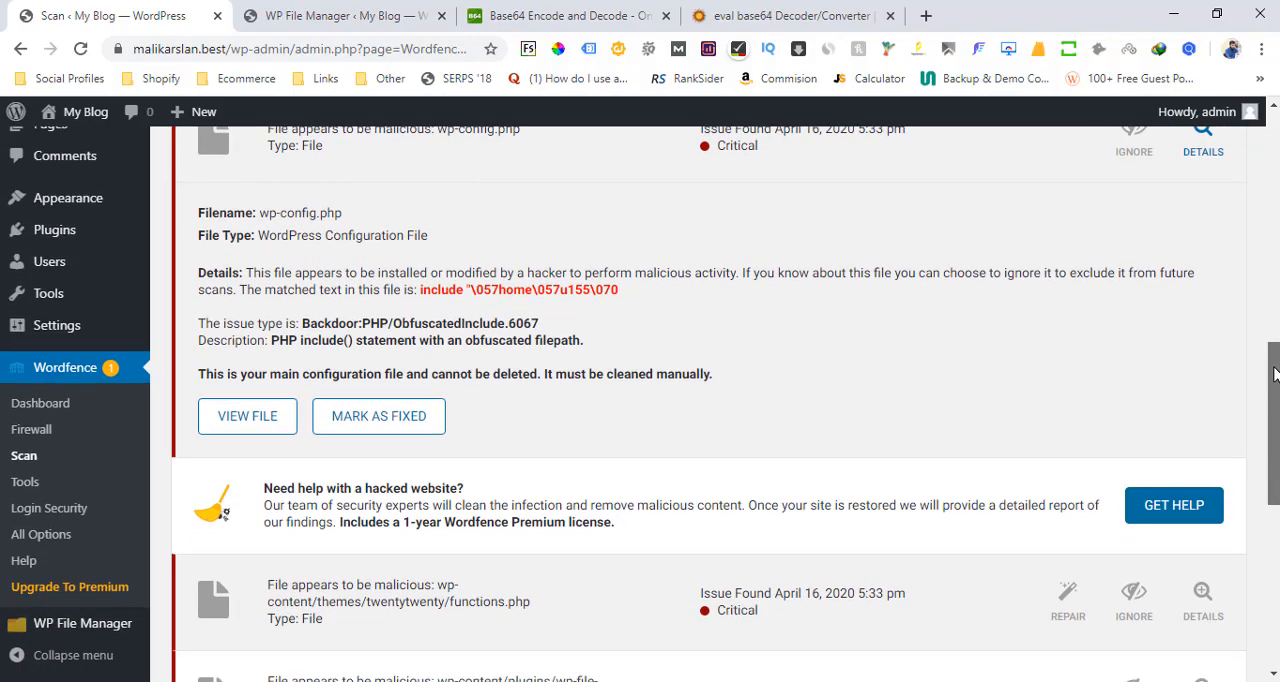
{"action": "left_click", "coordinate": [405, 420]}
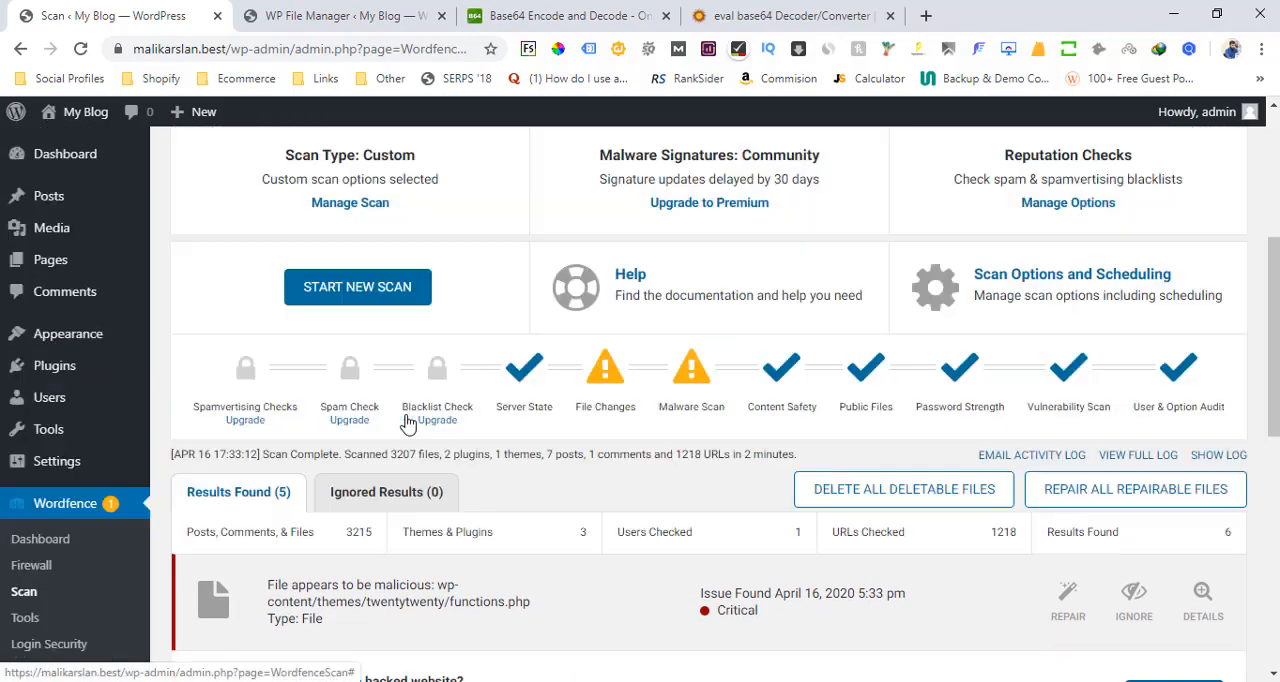
Show the details of the critical twentytwenty/functions.php result and inspect the injected include block in the Wordfence file viewer
{"action": "scroll", "coordinate": [1236, 387], "scroll_direction": "down", "scroll_amount": 3}
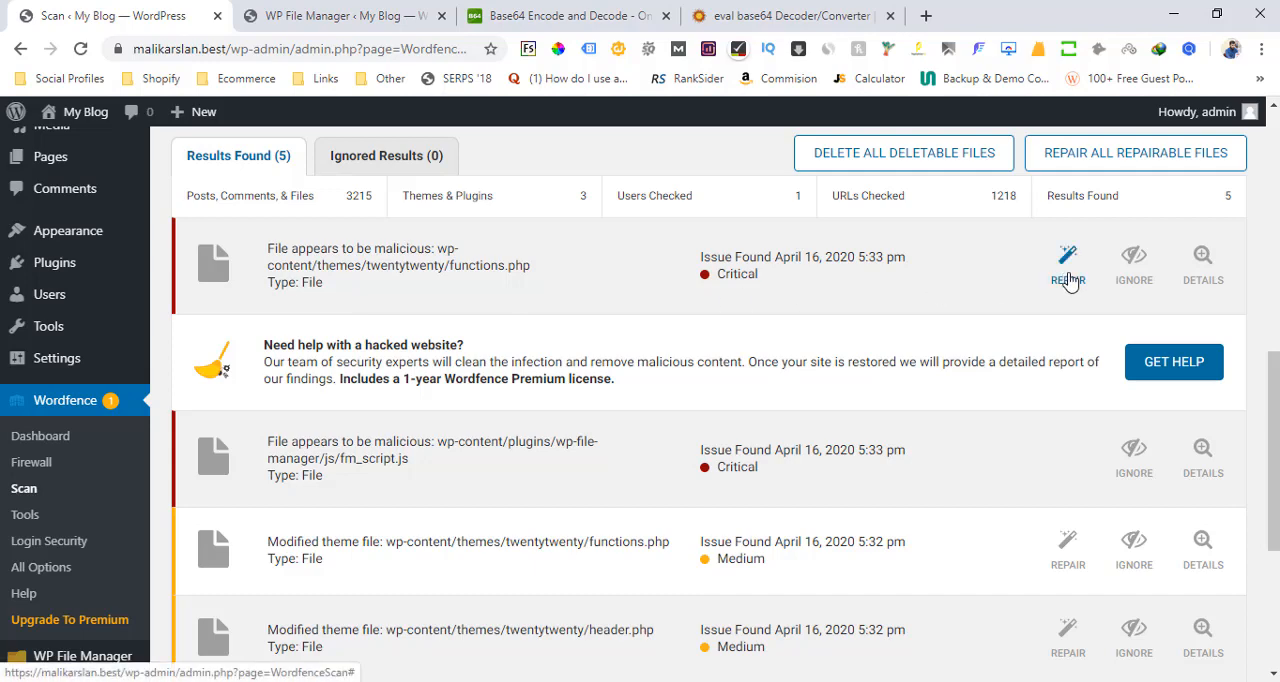
{"action": "left_click", "coordinate": [1196, 276]}
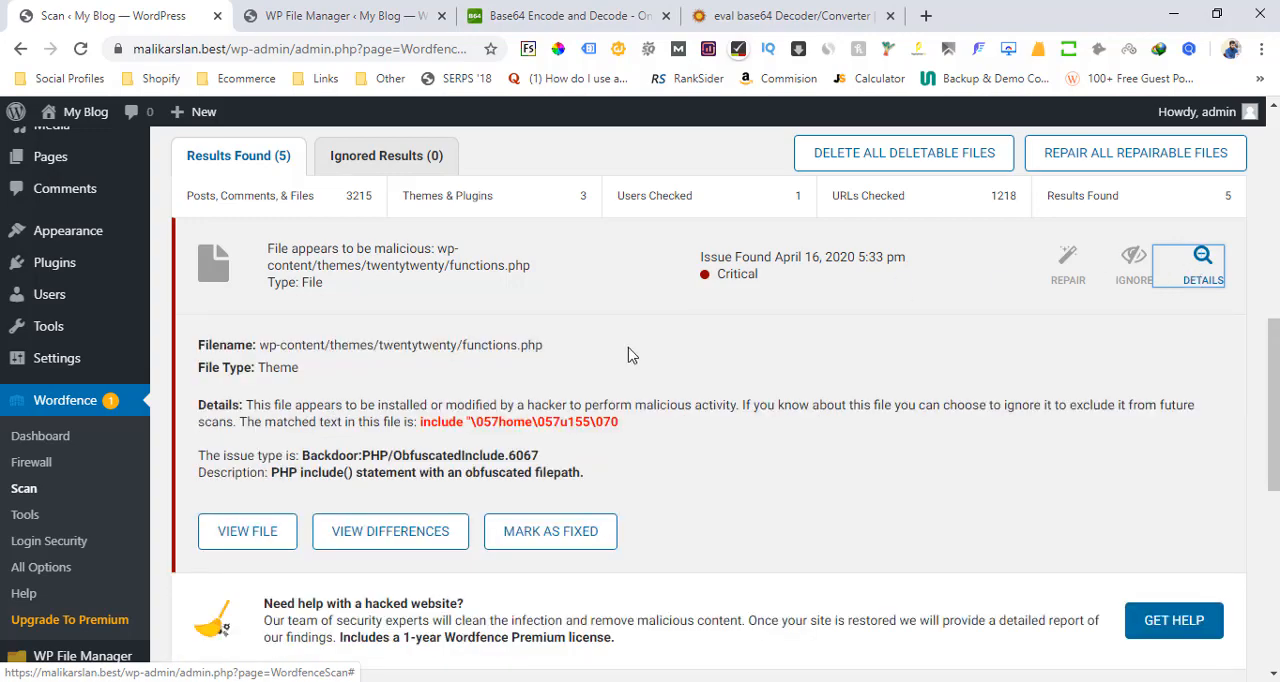
{"action": "left_click_drag", "start_coordinate": [625, 428], "coordinate": [482, 424]}
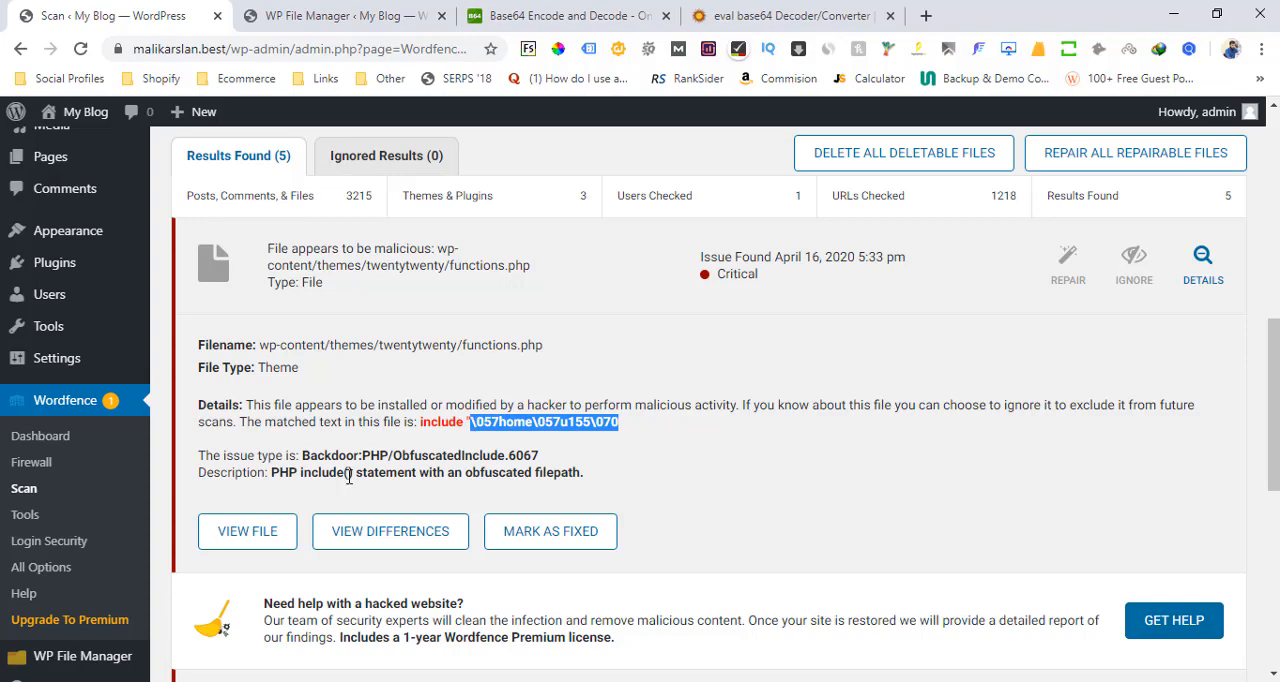
{"action": "left_click", "coordinate": [264, 526]}
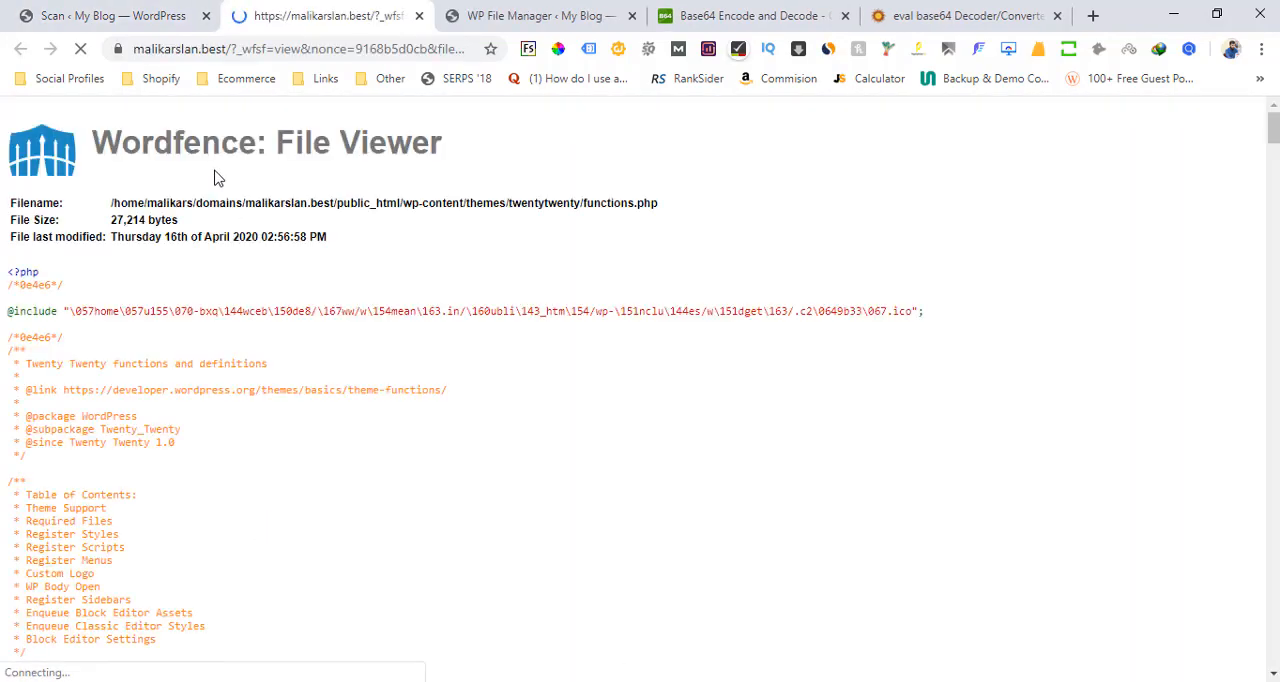
{"action": "triple_click", "coordinate": [26, 313]}
{"action": "left_click_drag", "start_coordinate": [68, 343], "coordinate": [5, 292]}
{"action": "left_click", "coordinate": [82, 12]}
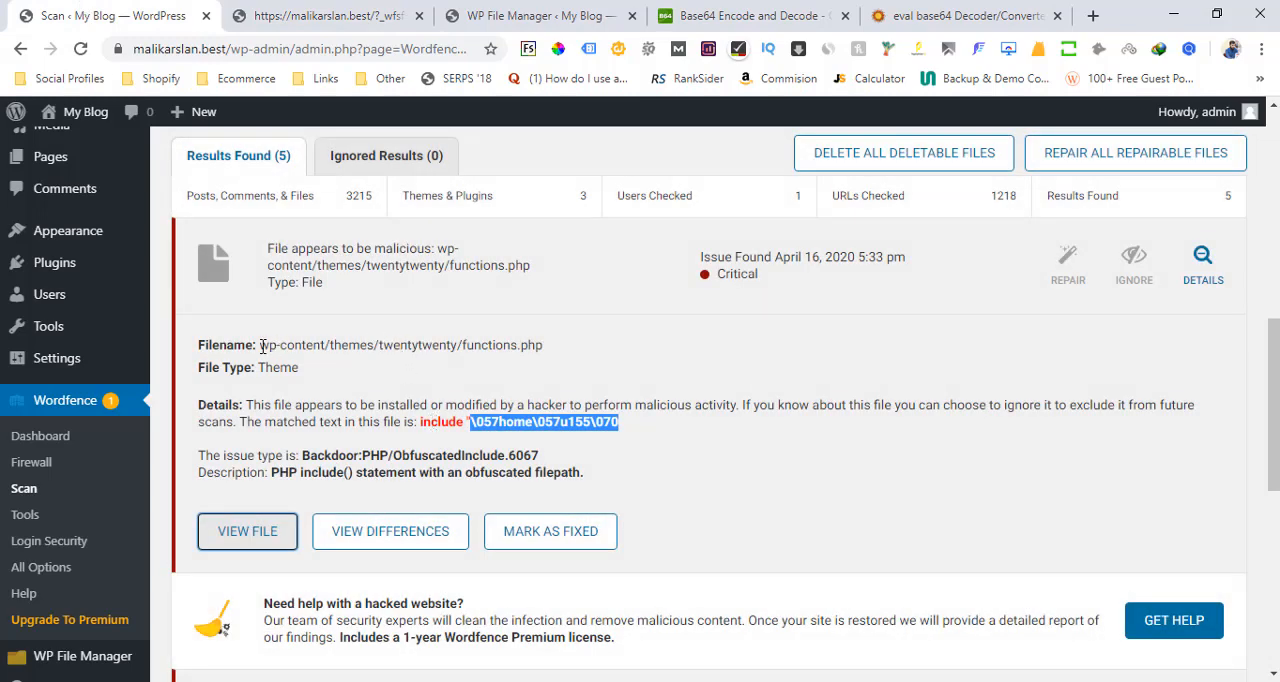
Check the reported file path and open wp-content/themes/twentytwenty/functions.php for editing in WP File Manager
{"action": "left_click_drag", "start_coordinate": [262, 345], "coordinate": [459, 343]}
{"action": "left_click", "coordinate": [449, 342]}
{"action": "left_click", "coordinate": [530, 15]}
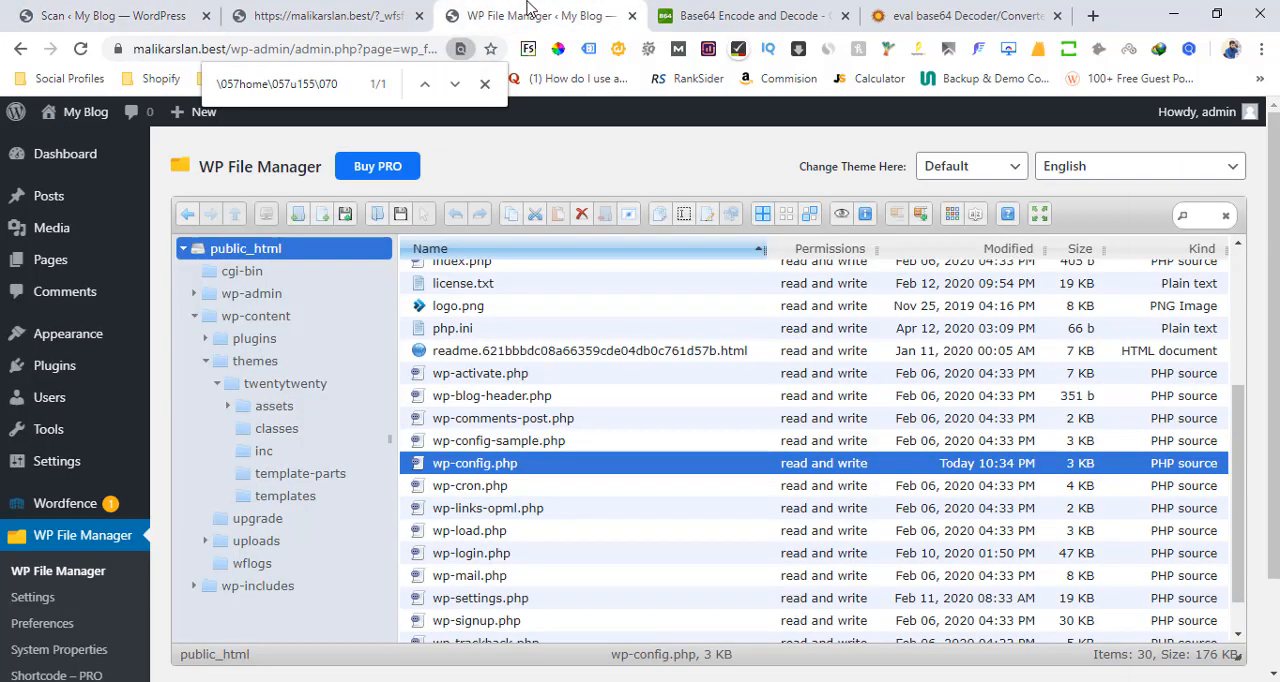
{"action": "left_click", "coordinate": [194, 318]}
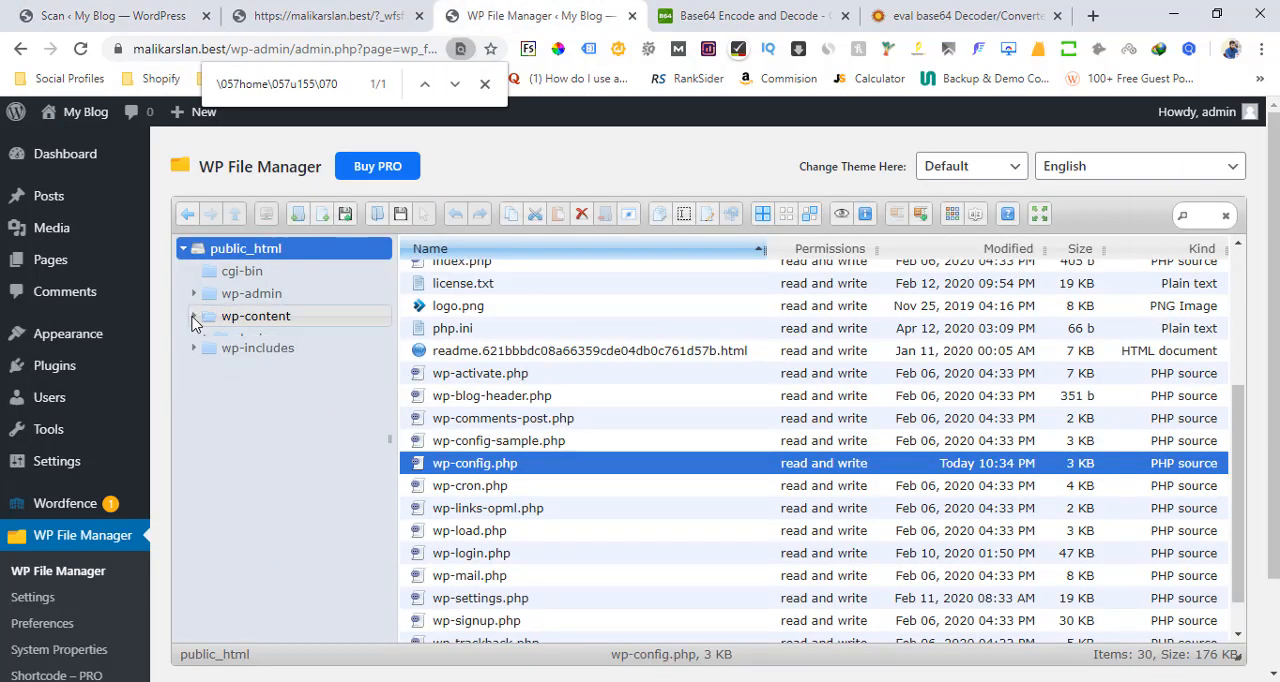
{"action": "left_click", "coordinate": [262, 317]}
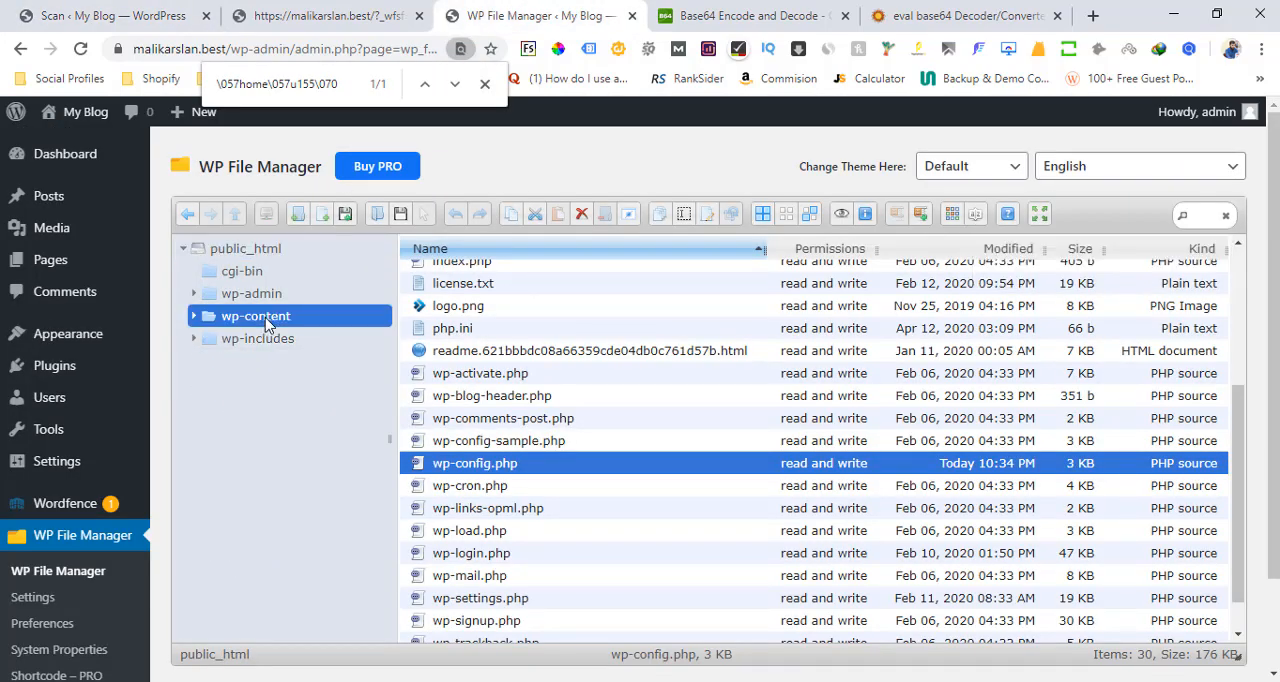
{"action": "left_click", "coordinate": [455, 291]}
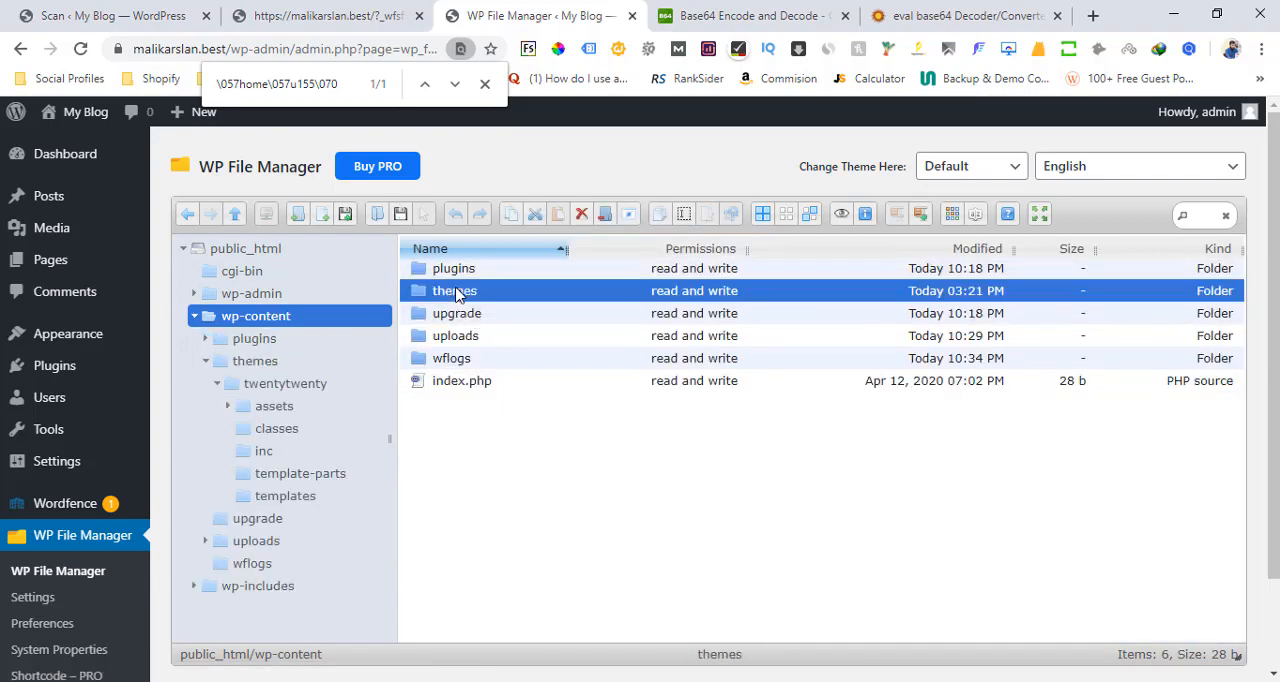
{"action": "double_click", "coordinate": [455, 291]}
{"action": "left_click", "coordinate": [475, 272]}
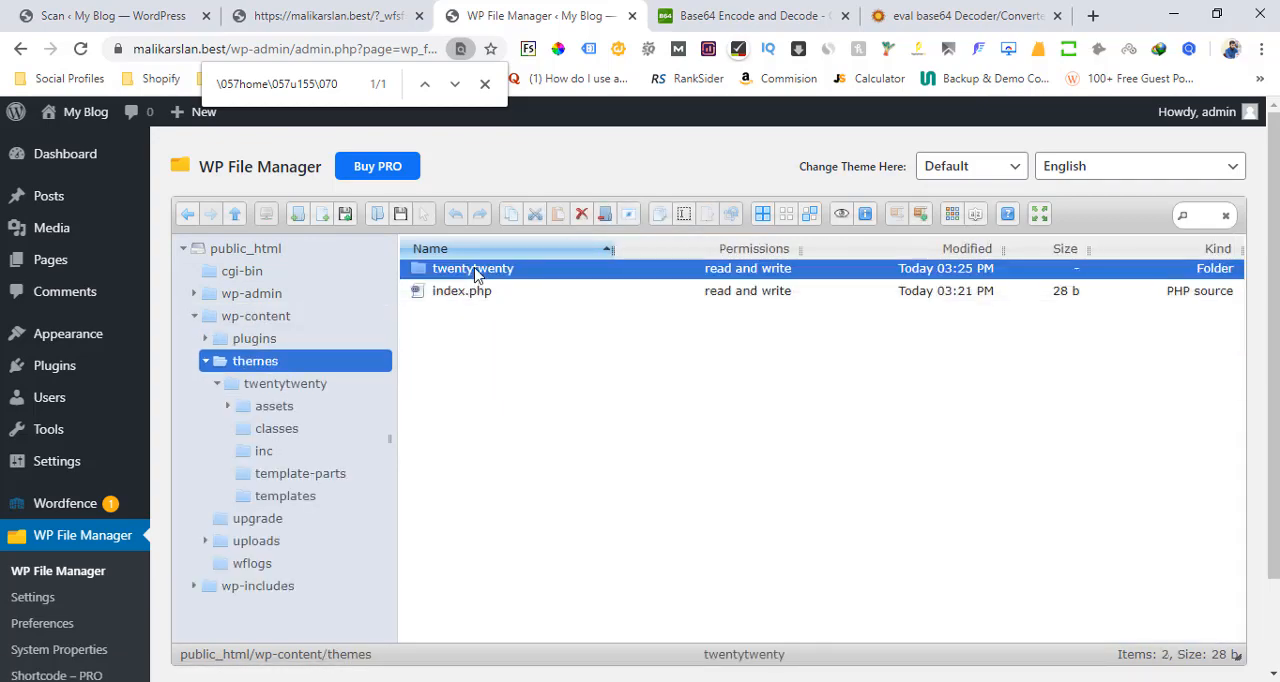
{"action": "double_click", "coordinate": [475, 270]}
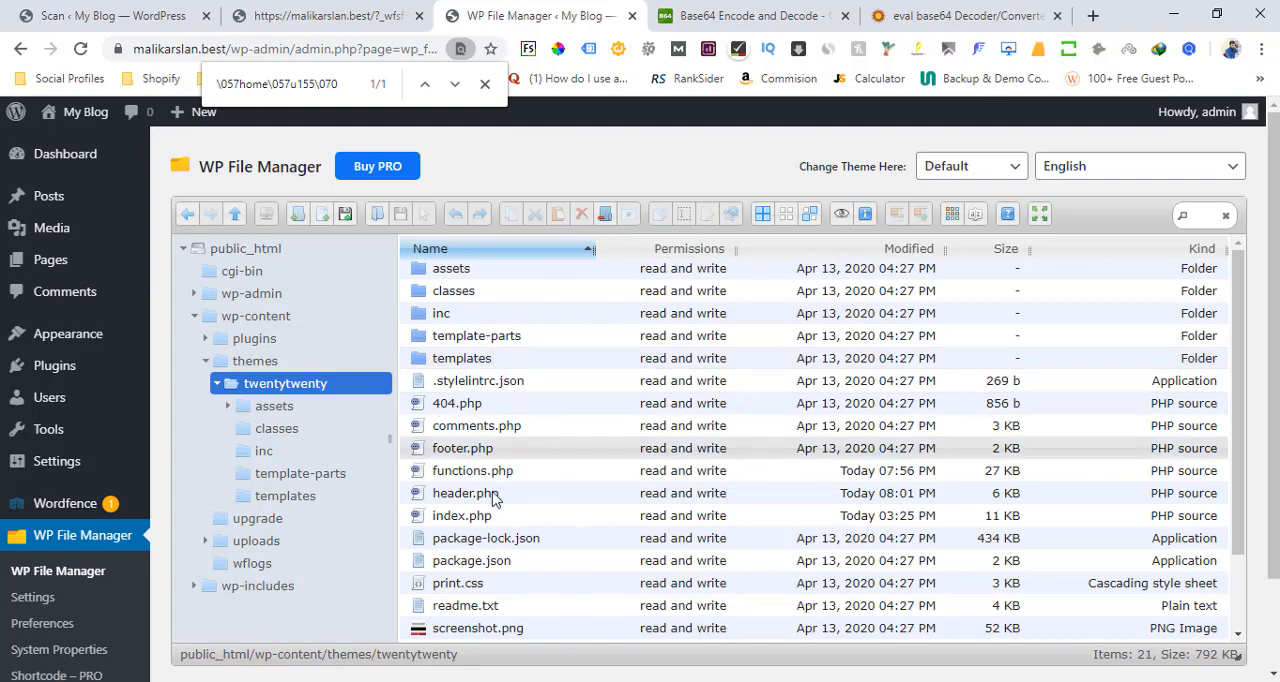
{"action": "left_click", "coordinate": [462, 471]}
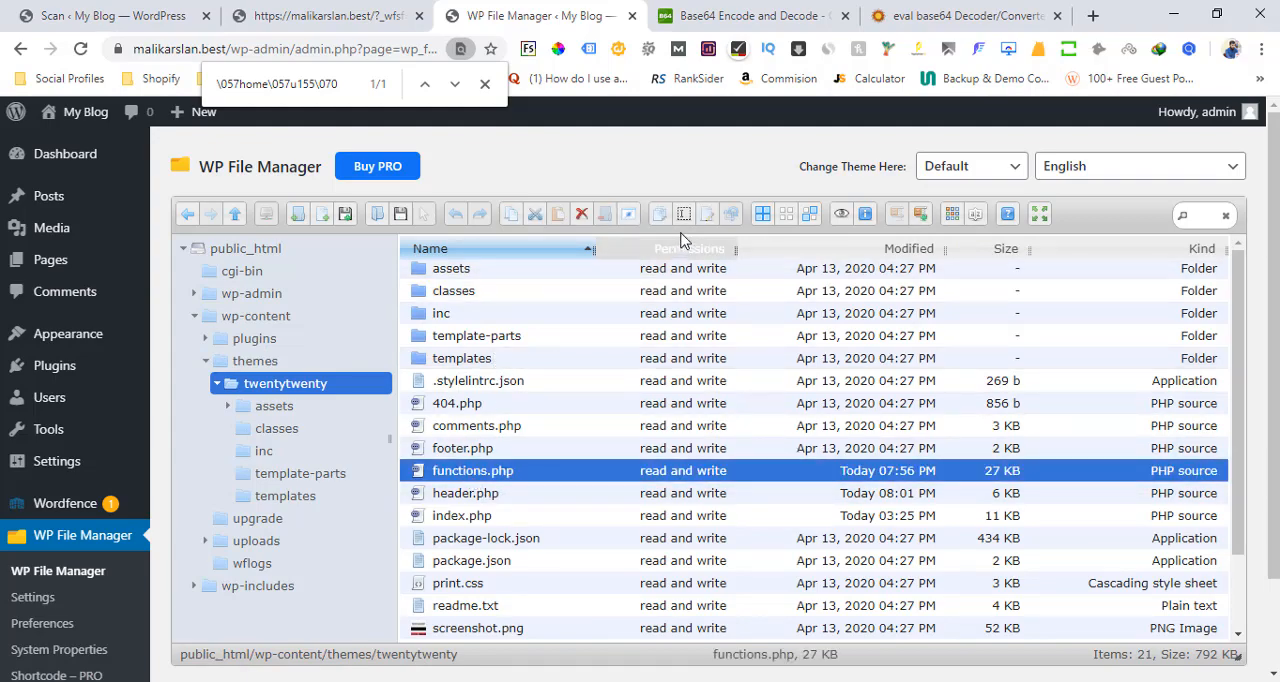
{"action": "left_click", "coordinate": [711, 219]}
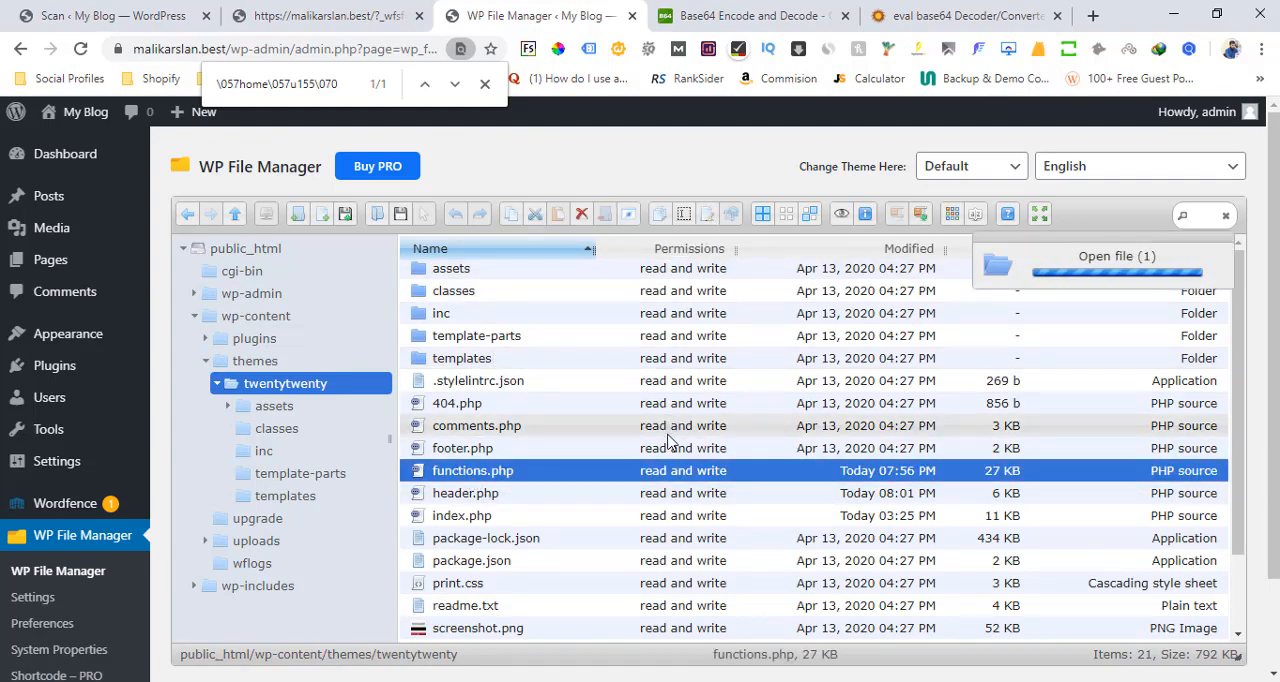
Copy the matched text \057home\057u155\070 from the functions.php scan result and find it in the opened functions.php
{"action": "left_click", "coordinate": [45, 12]}
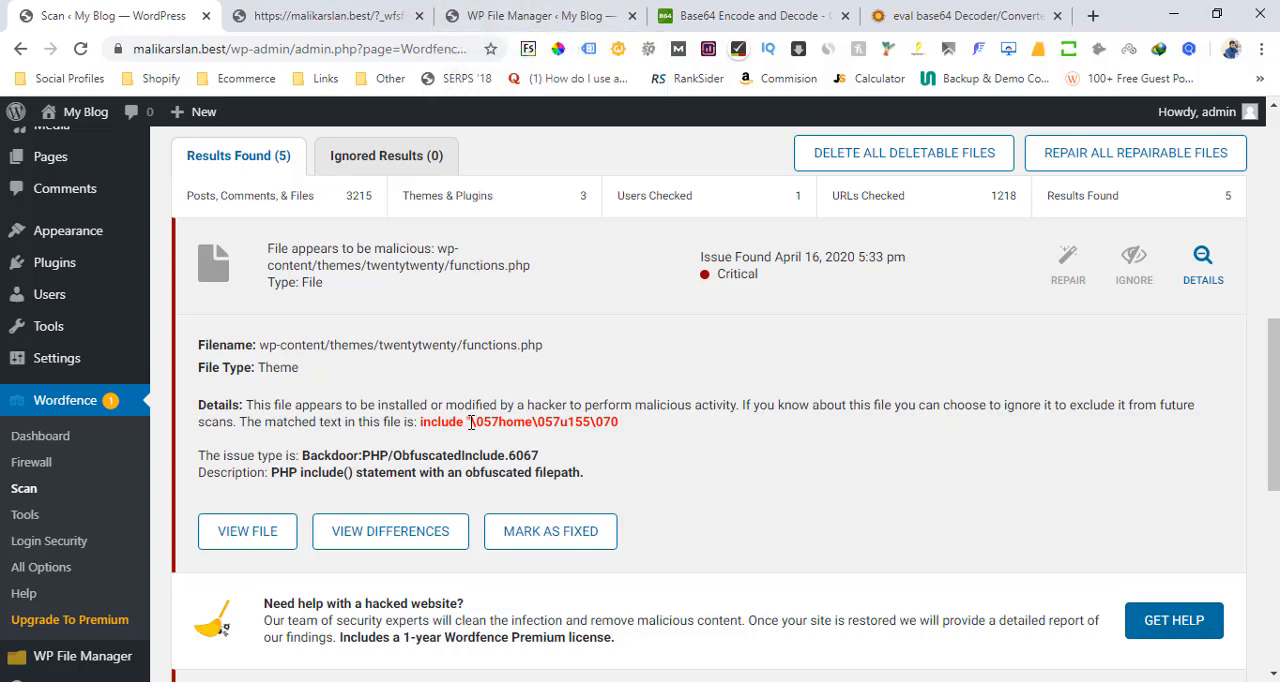
{"action": "left_click_drag", "start_coordinate": [472, 422], "coordinate": [607, 423]}
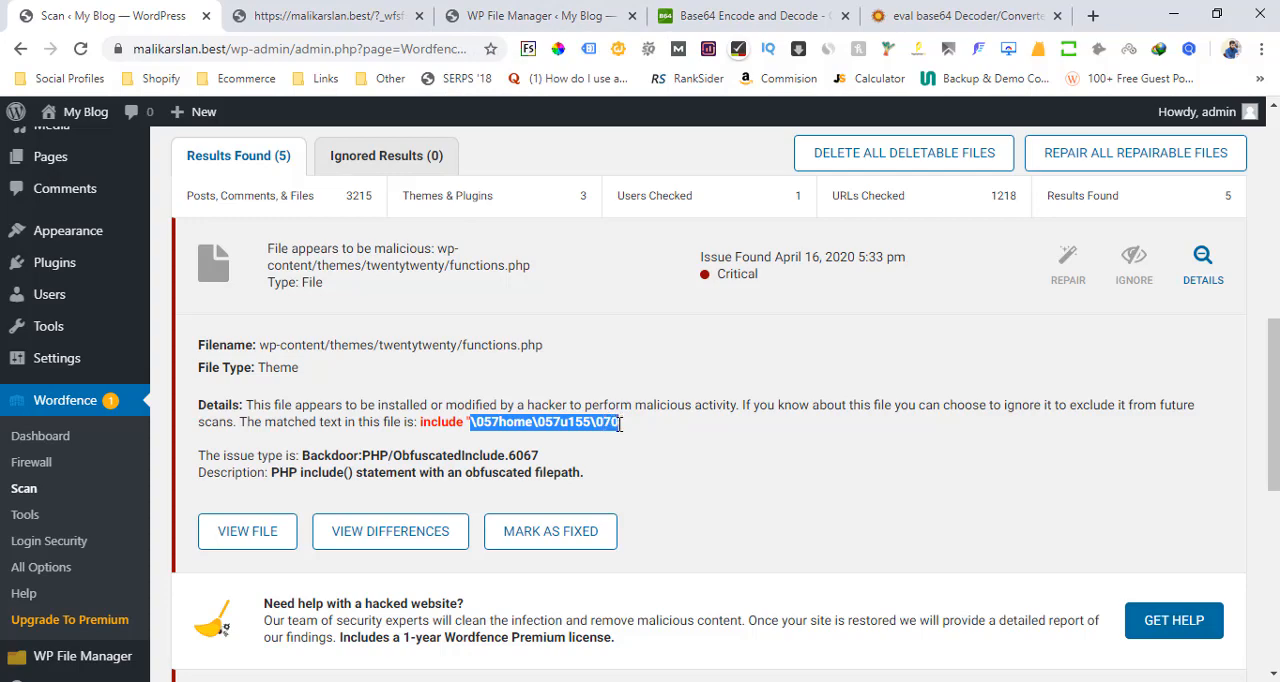
{"action": "left_click", "coordinate": [619, 427]}
{"action": "left_click", "coordinate": [549, 7]}
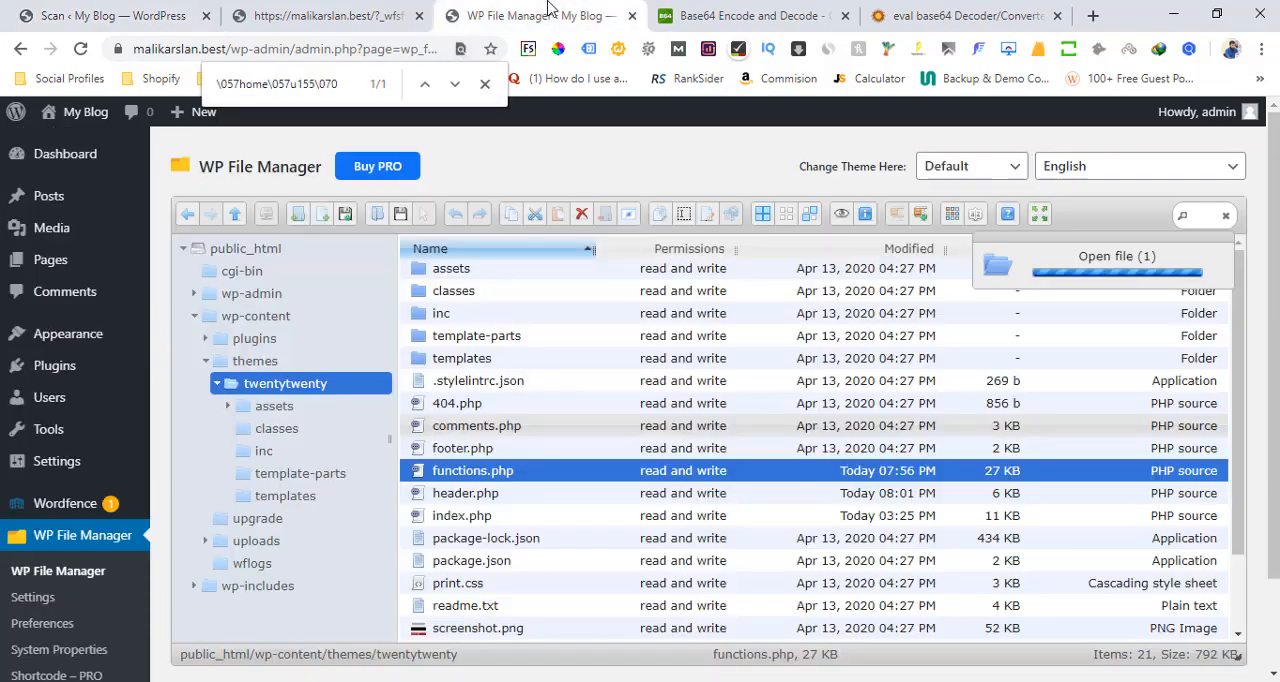
{"action": "key", "text": "ctrl+f"}
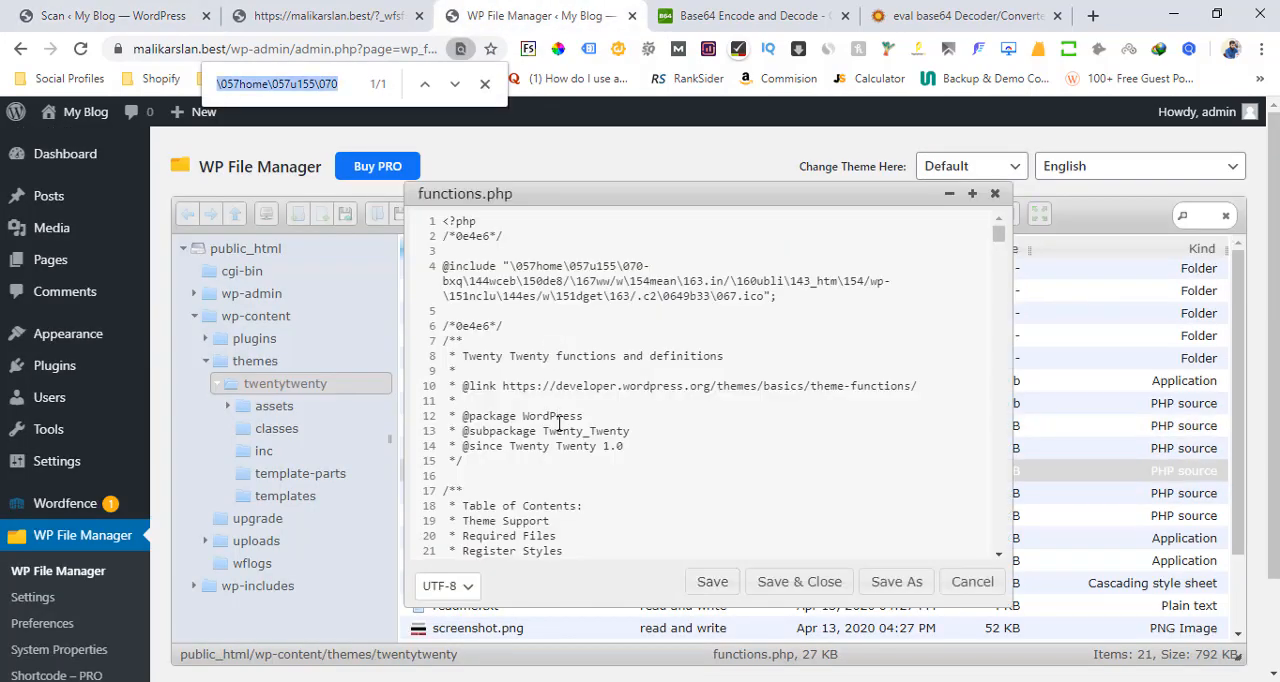
{"action": "type", "text": "\\057home\\057u155\\070"}
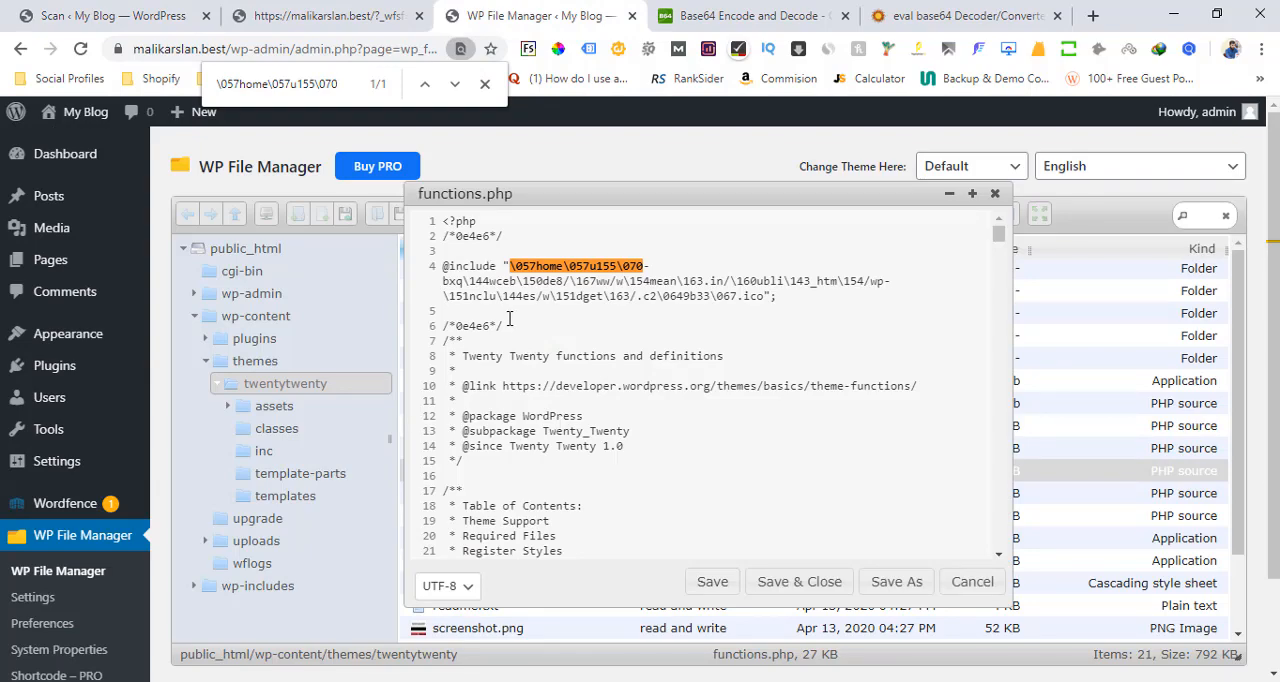
{"action": "left_click_drag", "start_coordinate": [507, 326], "coordinate": [434, 248]}
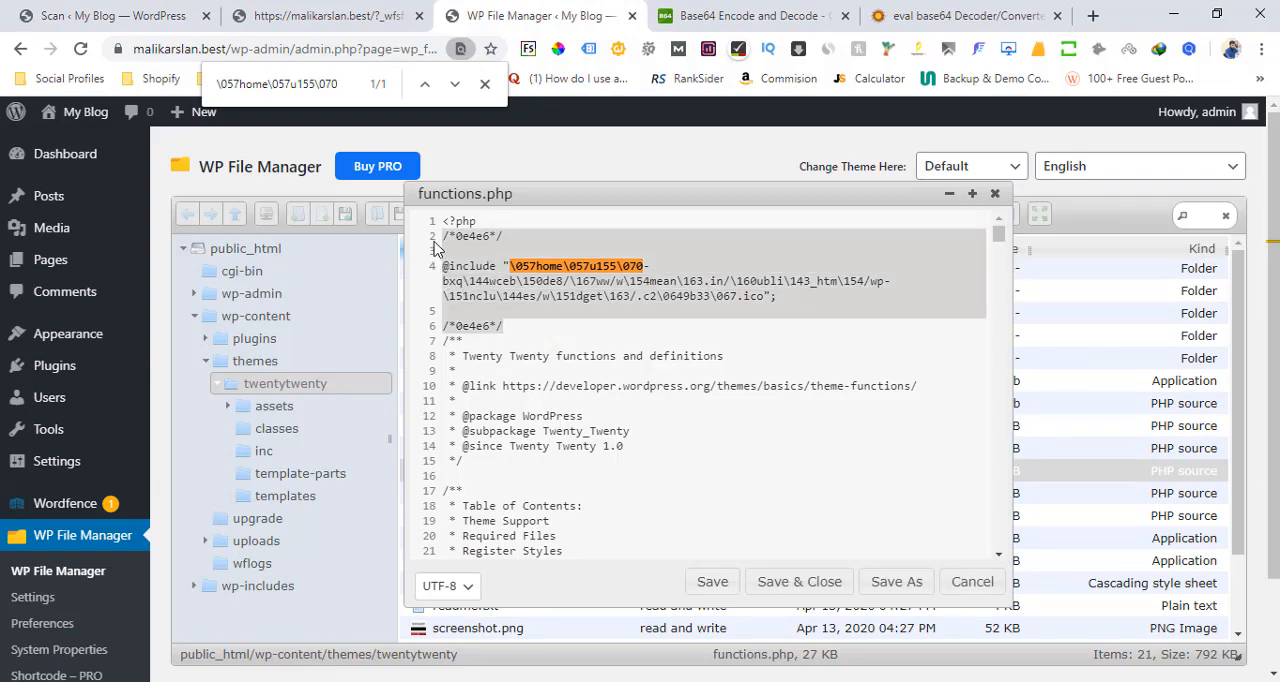
{"action": "key", "text": "Delete"}
{"action": "left_click", "coordinate": [780, 582]}
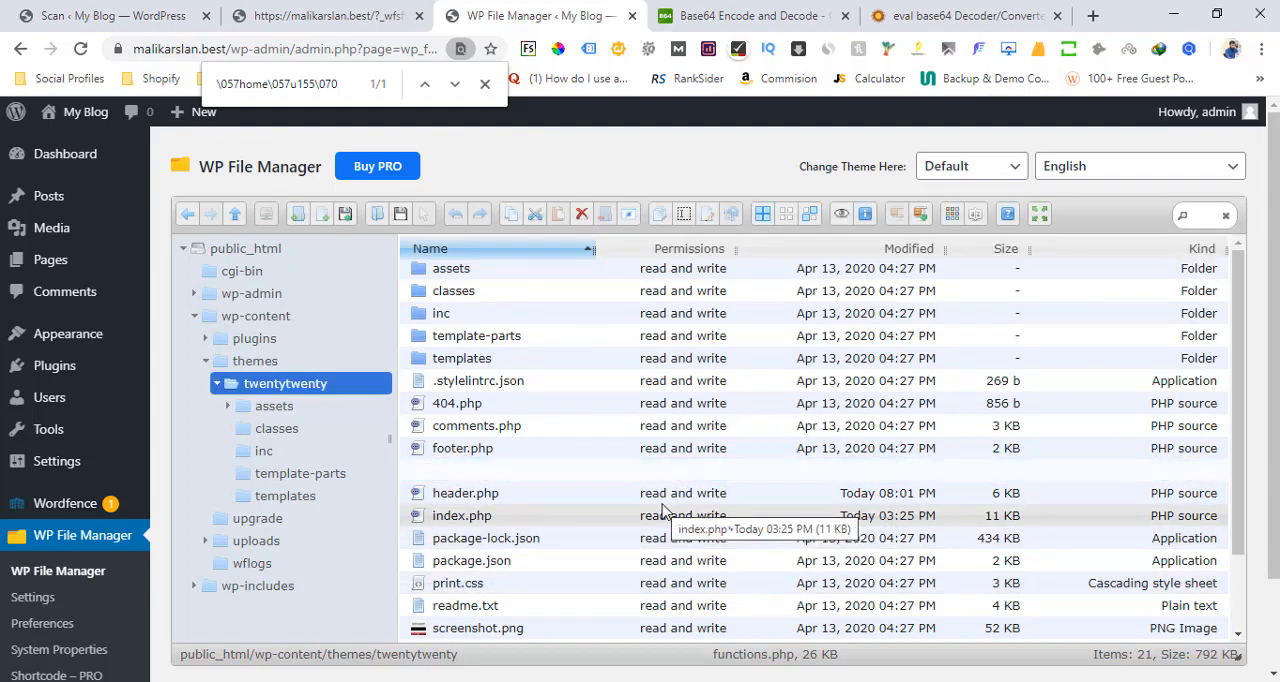
Return to the Wordfence scan results and mark the critical twentytwenty/functions.php result as fixed
{"action": "left_click", "coordinate": [108, 5]}
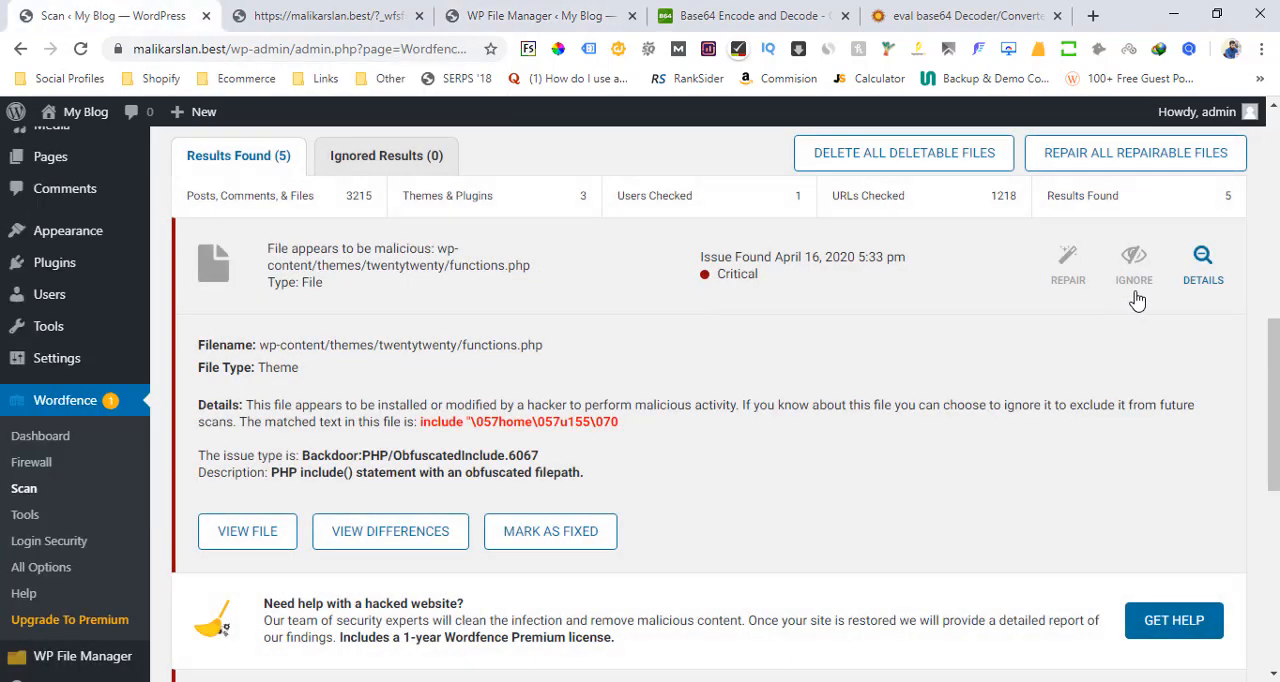
{"action": "left_click", "coordinate": [560, 535]}
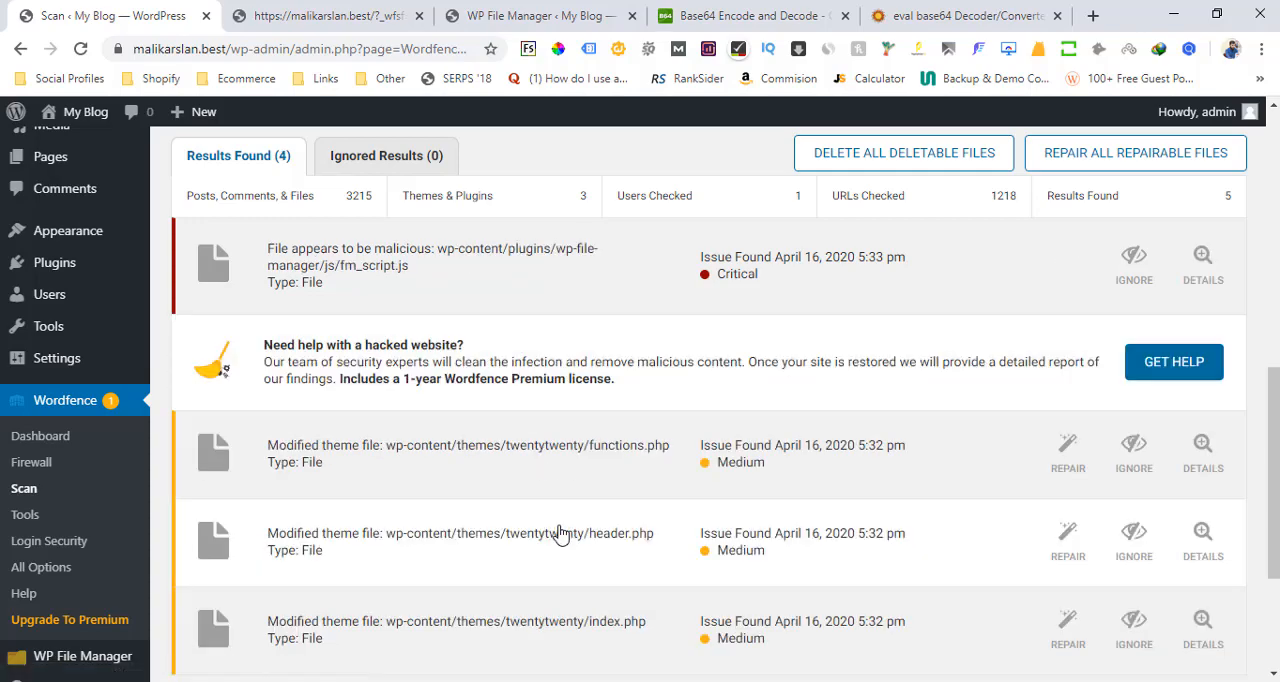
Review the details of the medium-severity twentytwenty/functions.php result, and collapse them again
{"action": "left_click", "coordinate": [1203, 452]}
{"action": "scroll", "coordinate": [1277, 430], "scroll_direction": "down", "scroll_amount": 1}
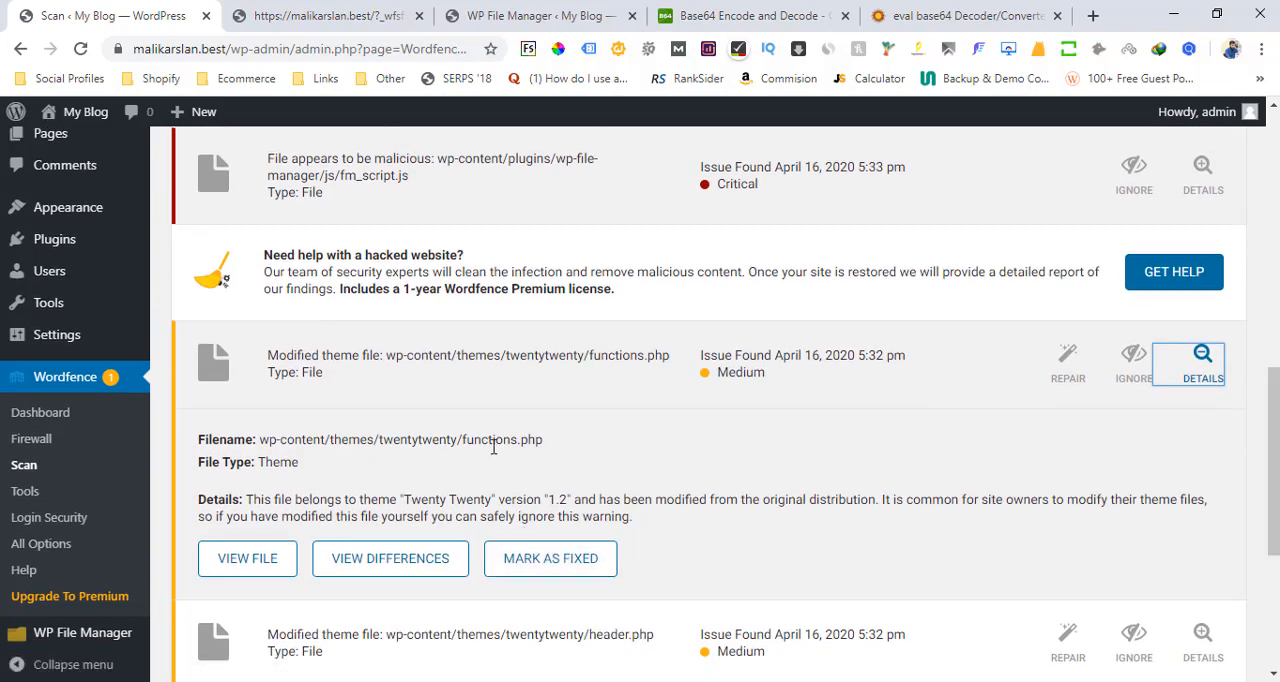
{"action": "left_click_drag", "start_coordinate": [494, 463], "coordinate": [492, 451]}
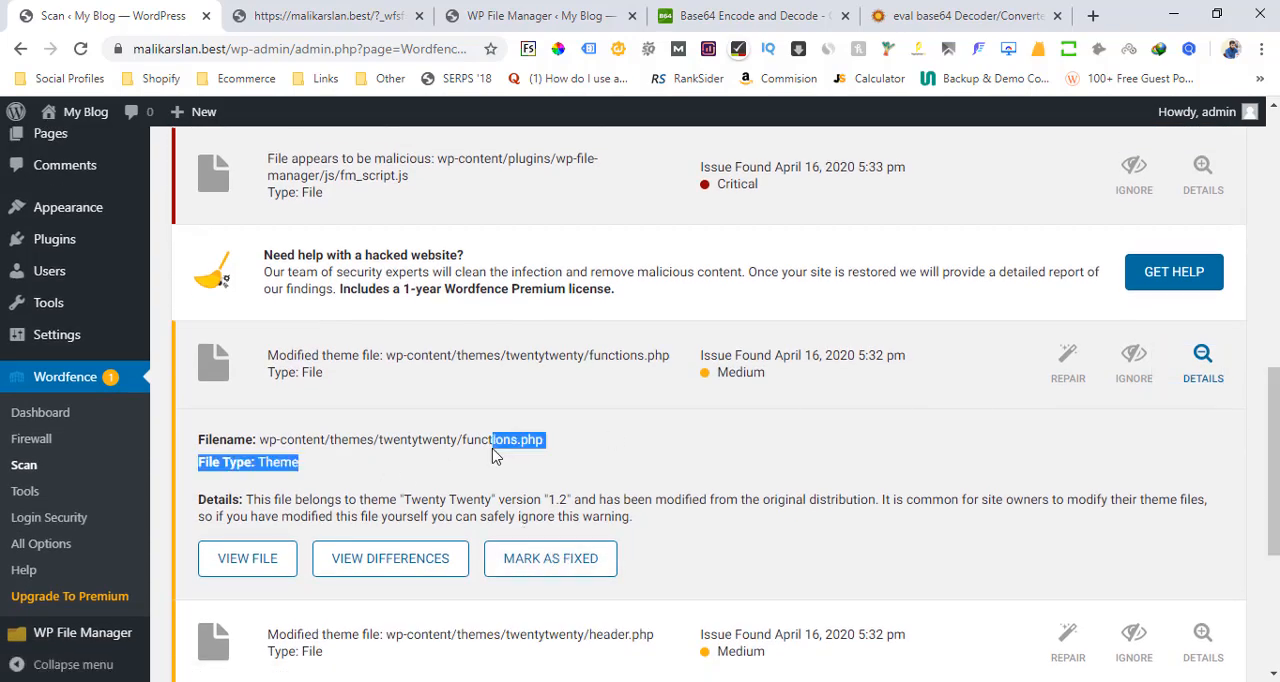
{"action": "left_click", "coordinate": [511, 521]}
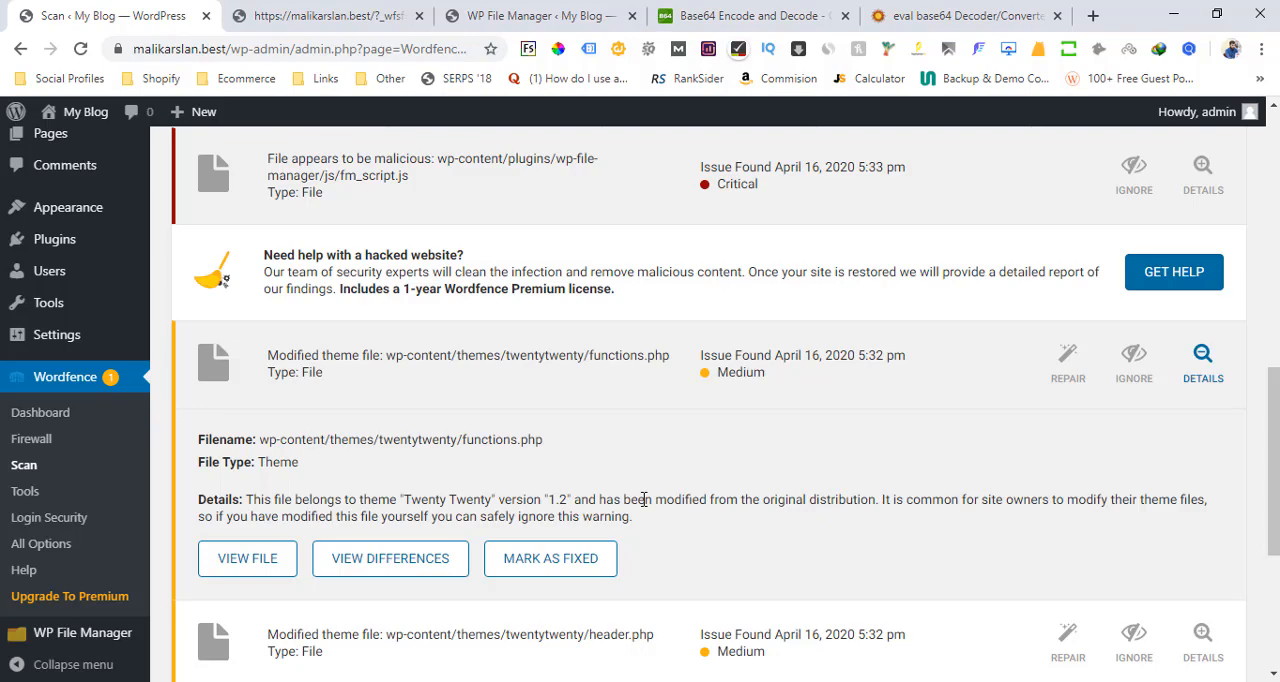
{"action": "left_click", "coordinate": [740, 370]}
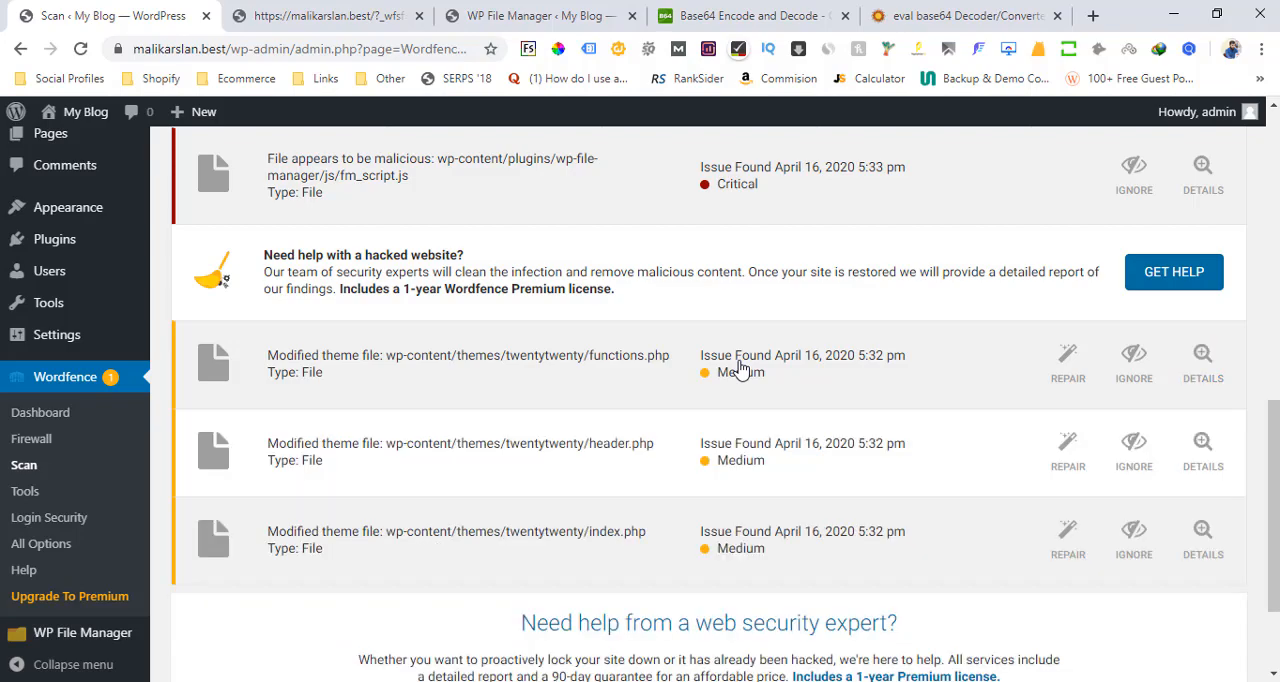
Show the details of the modified twentytwenty/header.php result and inspect the injected q0 function in the Wordfence file viewer
{"action": "left_click", "coordinate": [919, 467]}
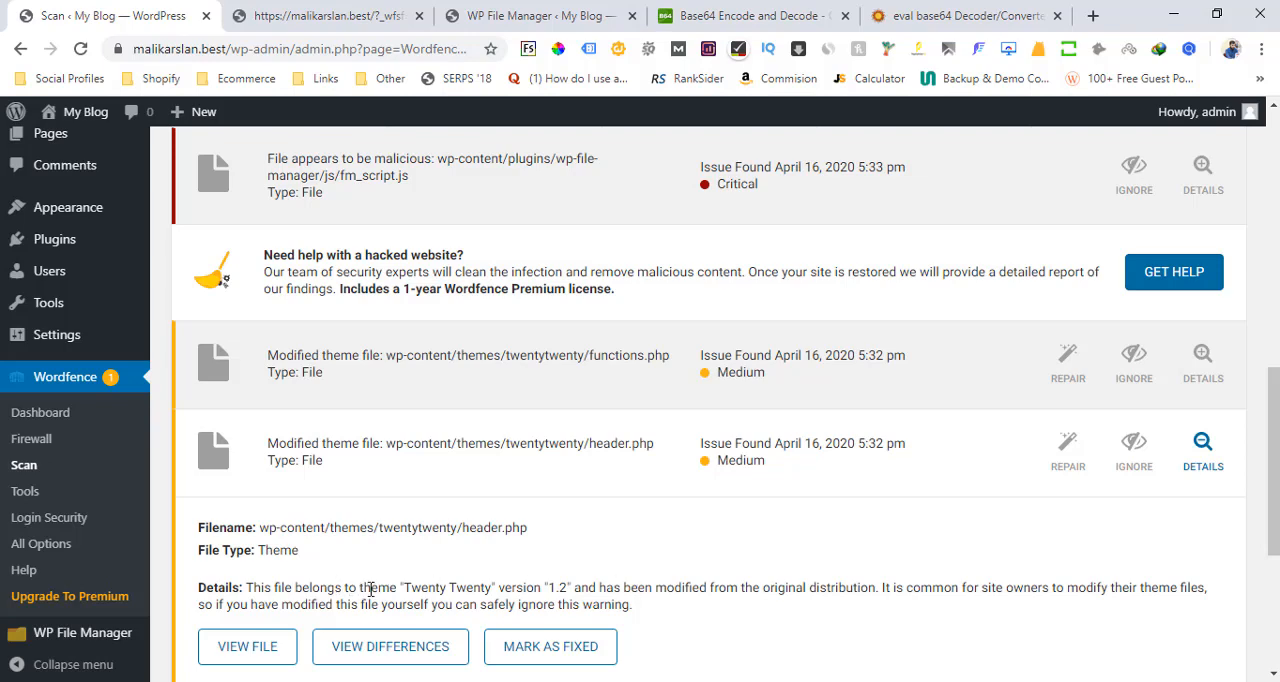
{"action": "left_click_drag", "start_coordinate": [412, 586], "coordinate": [474, 586]}
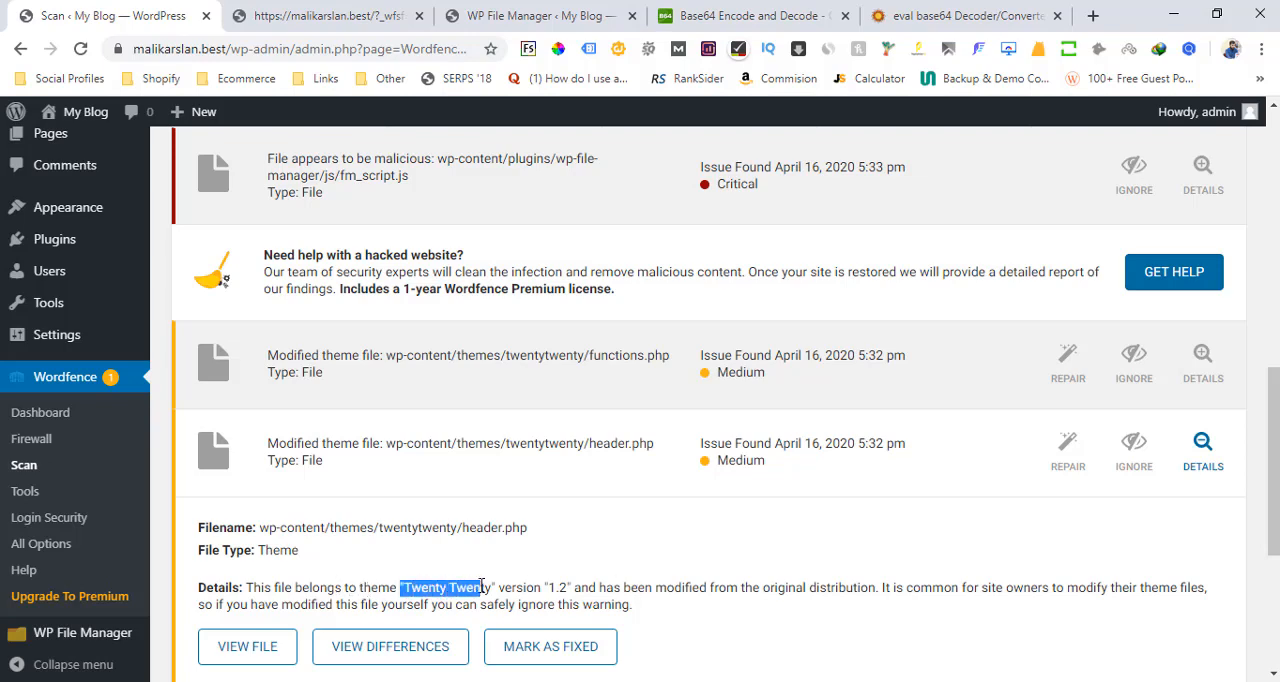
{"action": "left_click", "coordinate": [557, 588]}
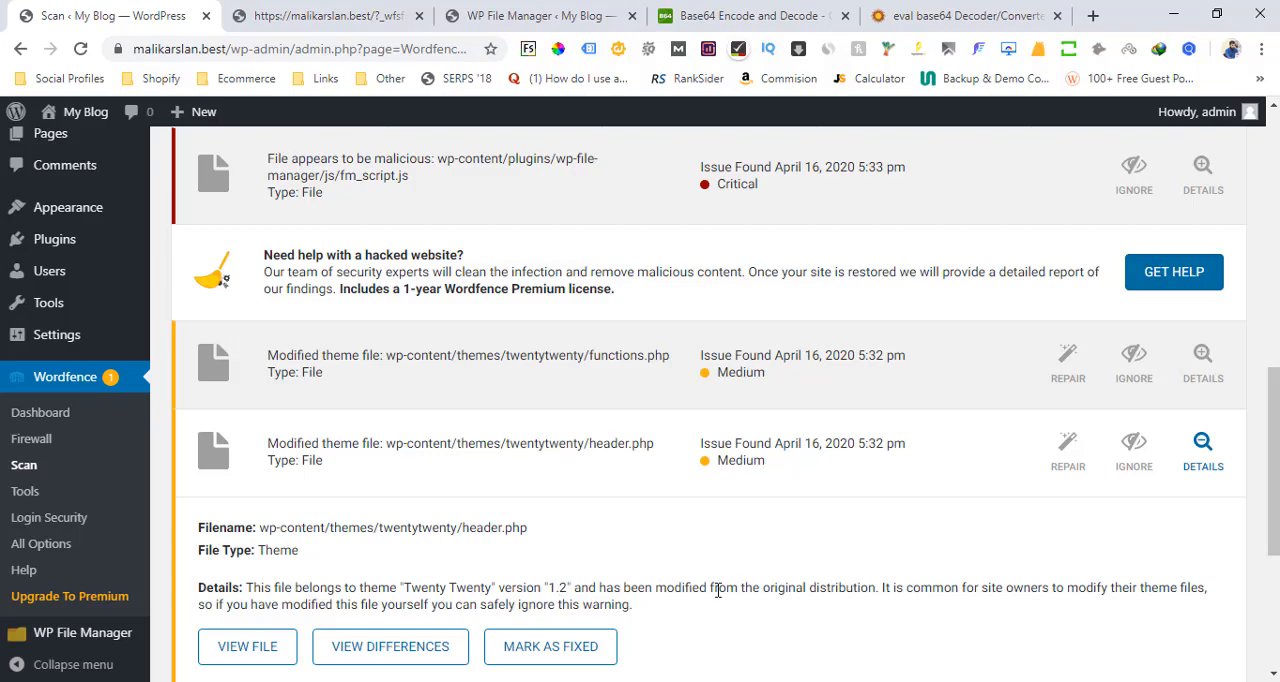
{"action": "scroll", "coordinate": [1232, 538], "scroll_direction": "down", "scroll_amount": 1}
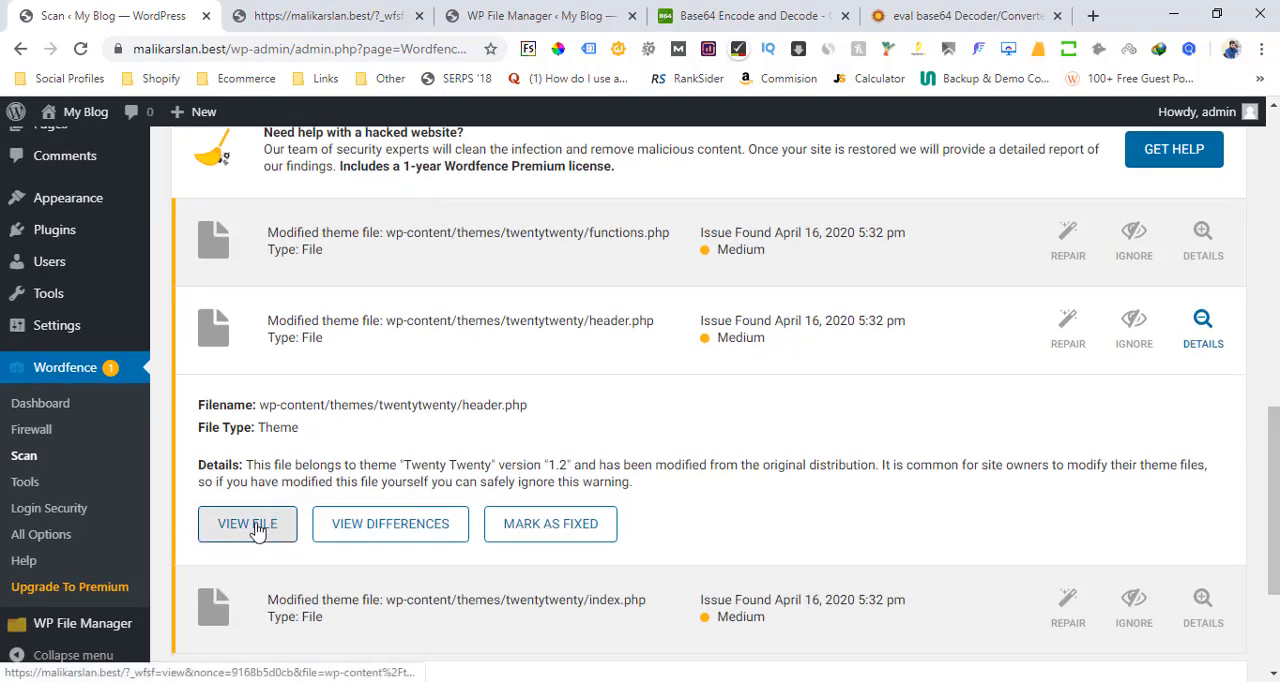
{"action": "left_click", "coordinate": [256, 528]}
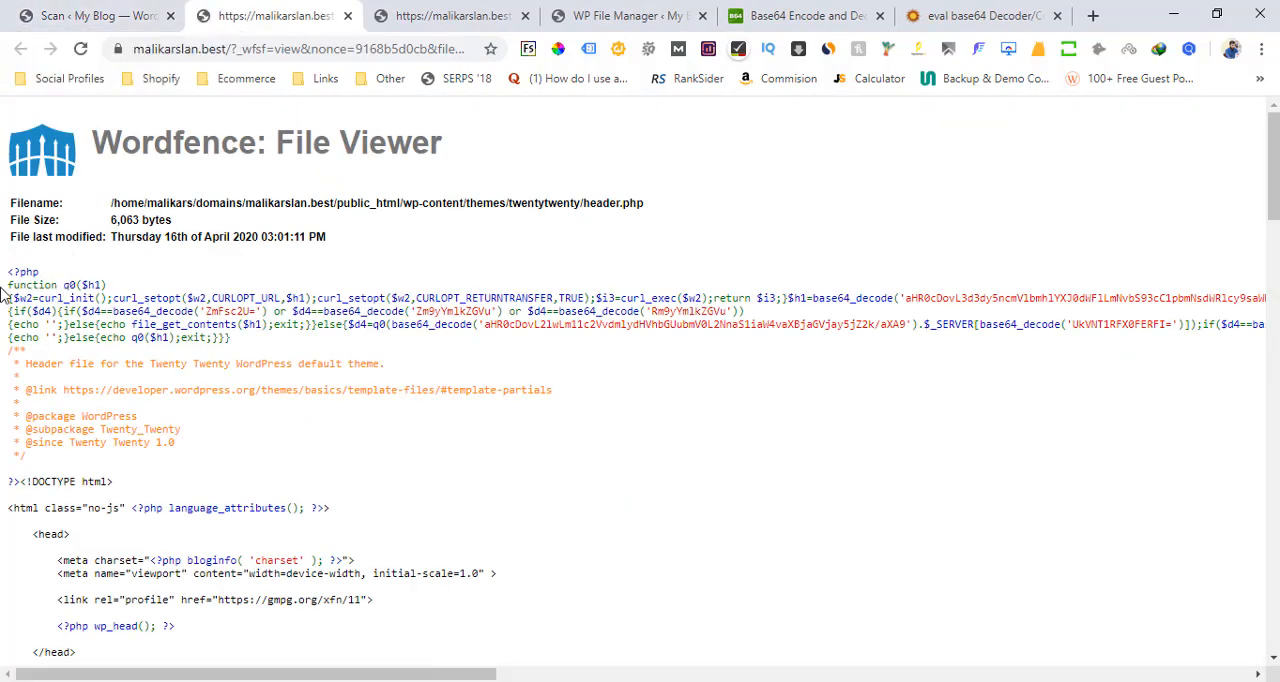
{"action": "left_click_drag", "start_coordinate": [6, 284], "coordinate": [236, 343]}
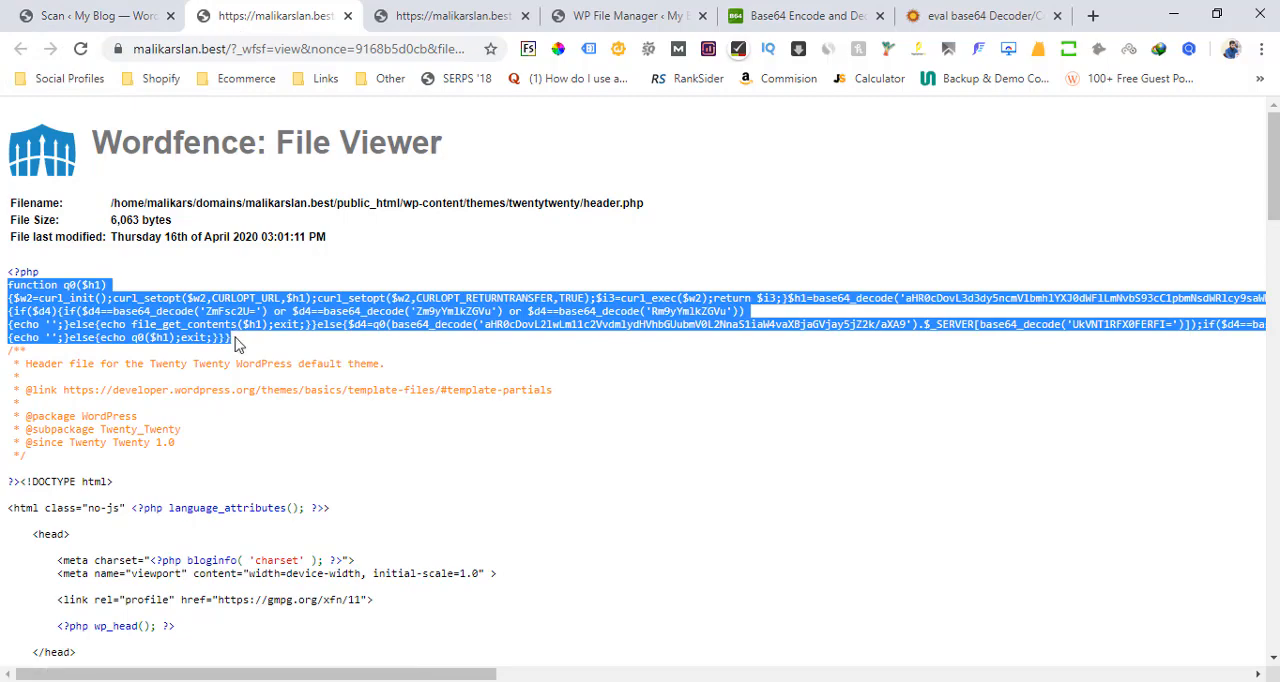
Open the file differences for header.php and review the scan result's description, including the theme version
{"action": "left_click", "coordinate": [108, 8]}
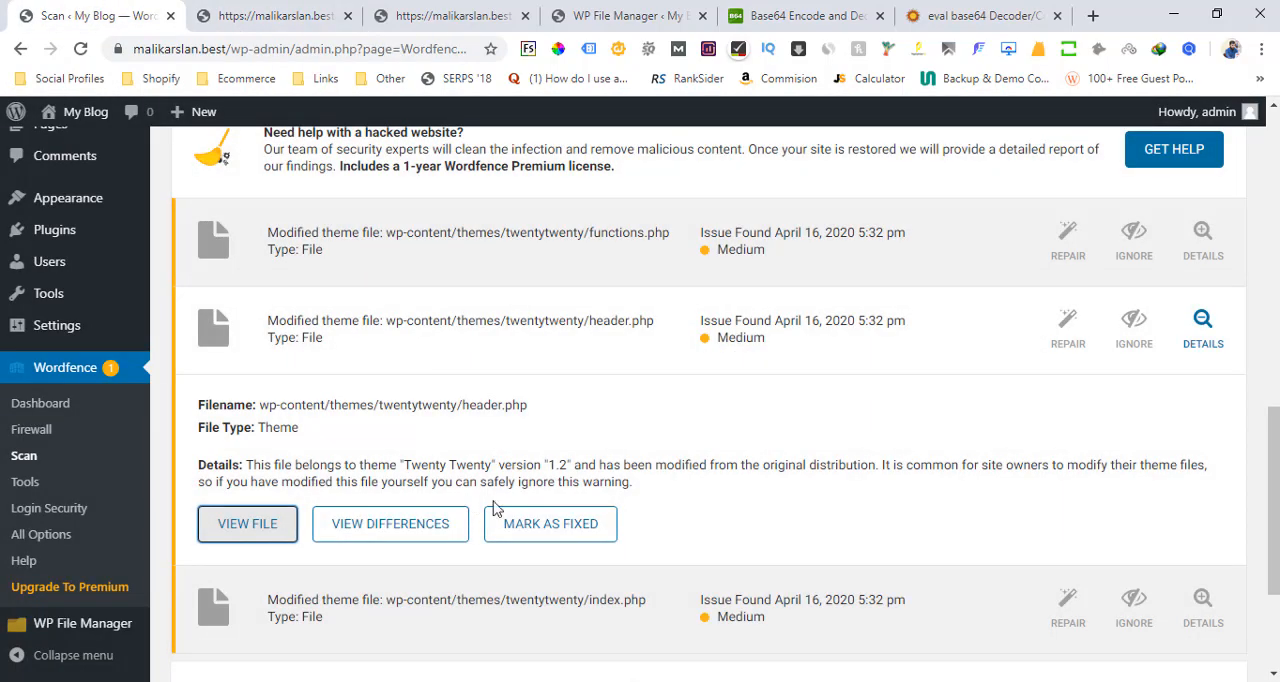
{"action": "left_click", "coordinate": [394, 526]}
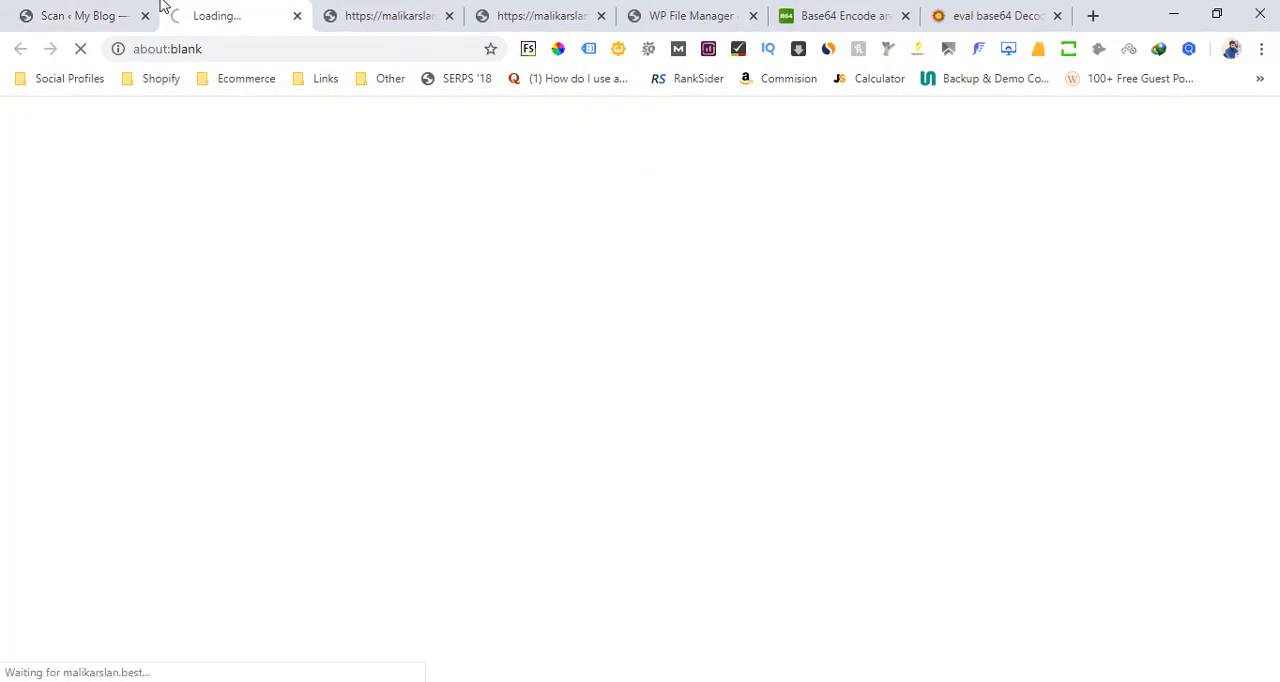
{"action": "left_click", "coordinate": [82, 10]}
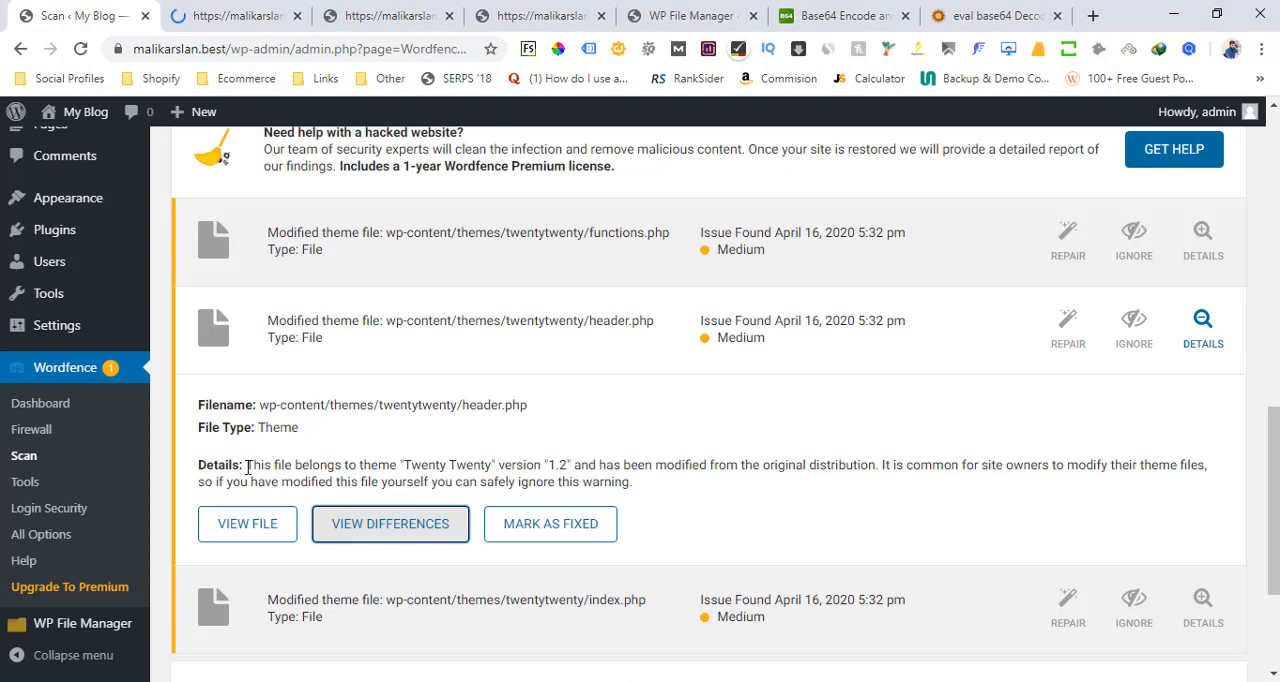
{"action": "left_click_drag", "start_coordinate": [248, 468], "coordinate": [631, 487]}
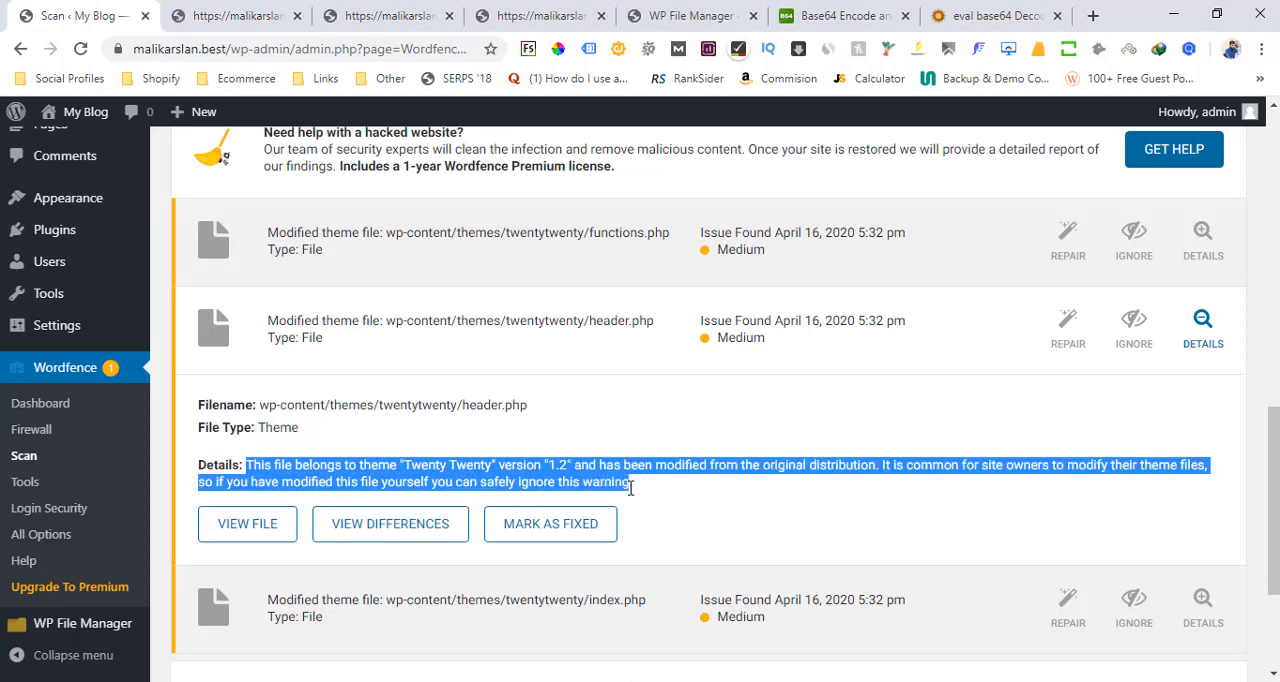
{"action": "left_click", "coordinate": [631, 487]}
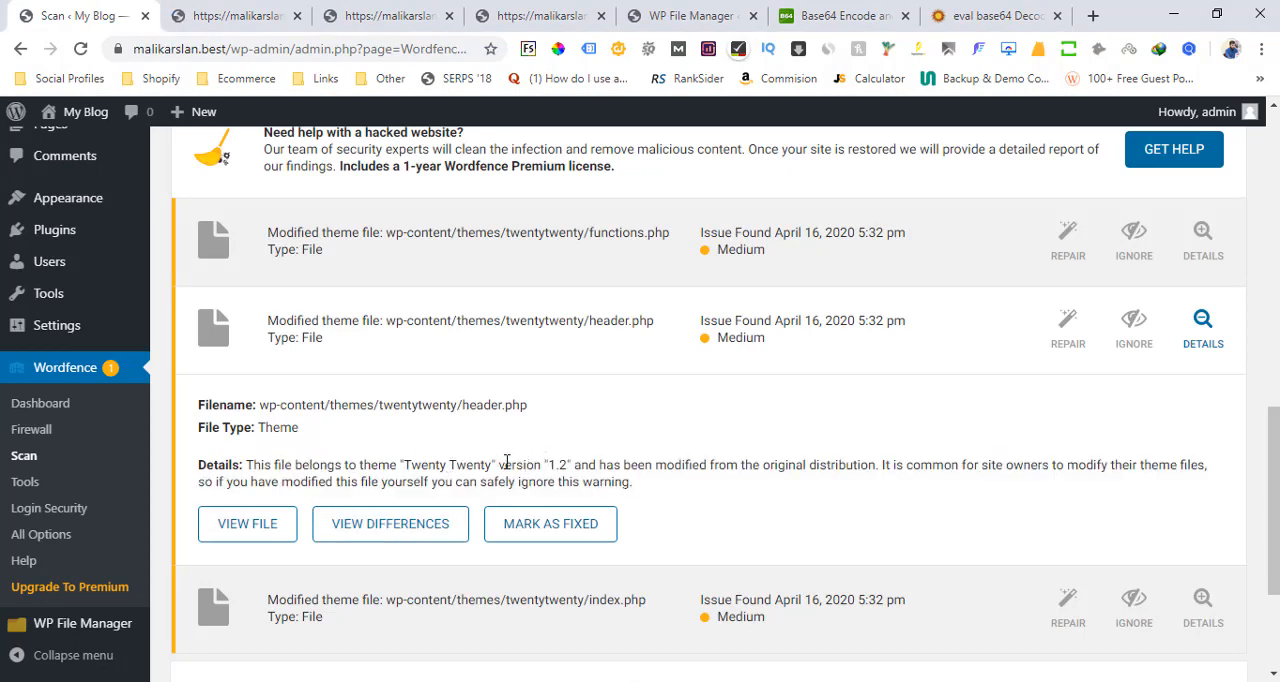
{"action": "left_click_drag", "start_coordinate": [548, 464], "coordinate": [575, 465]}
Compare the original and modified versions of header.php, examining the code added at line 2 of the modified version
{"action": "left_click", "coordinate": [268, 14]}
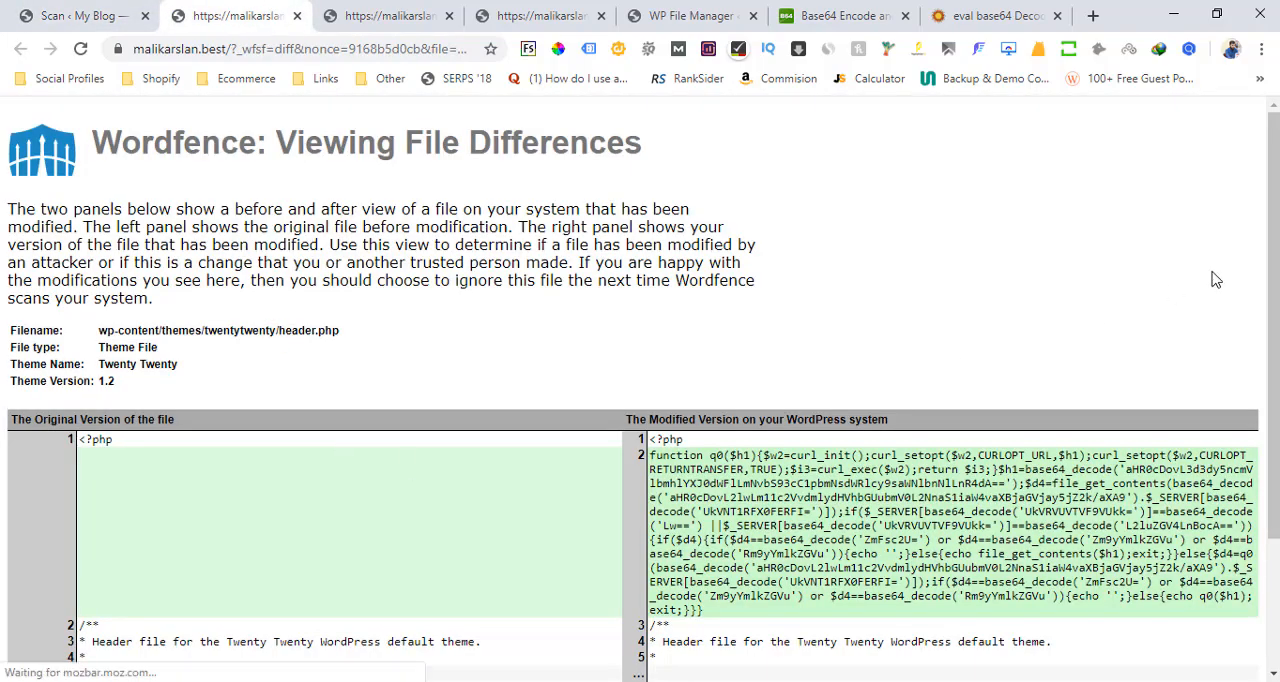
{"action": "scroll", "coordinate": [343, 481], "scroll_direction": "down", "scroll_amount": 2}
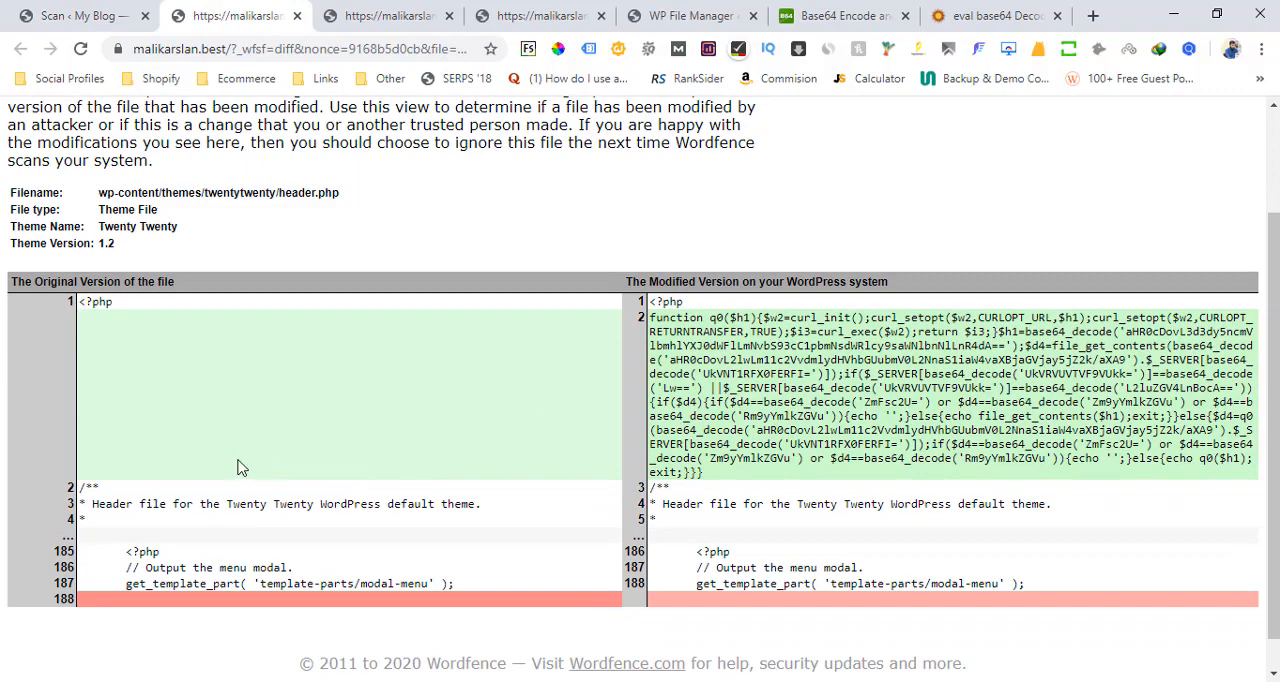
{"action": "left_click_drag", "start_coordinate": [115, 495], "coordinate": [361, 613]}
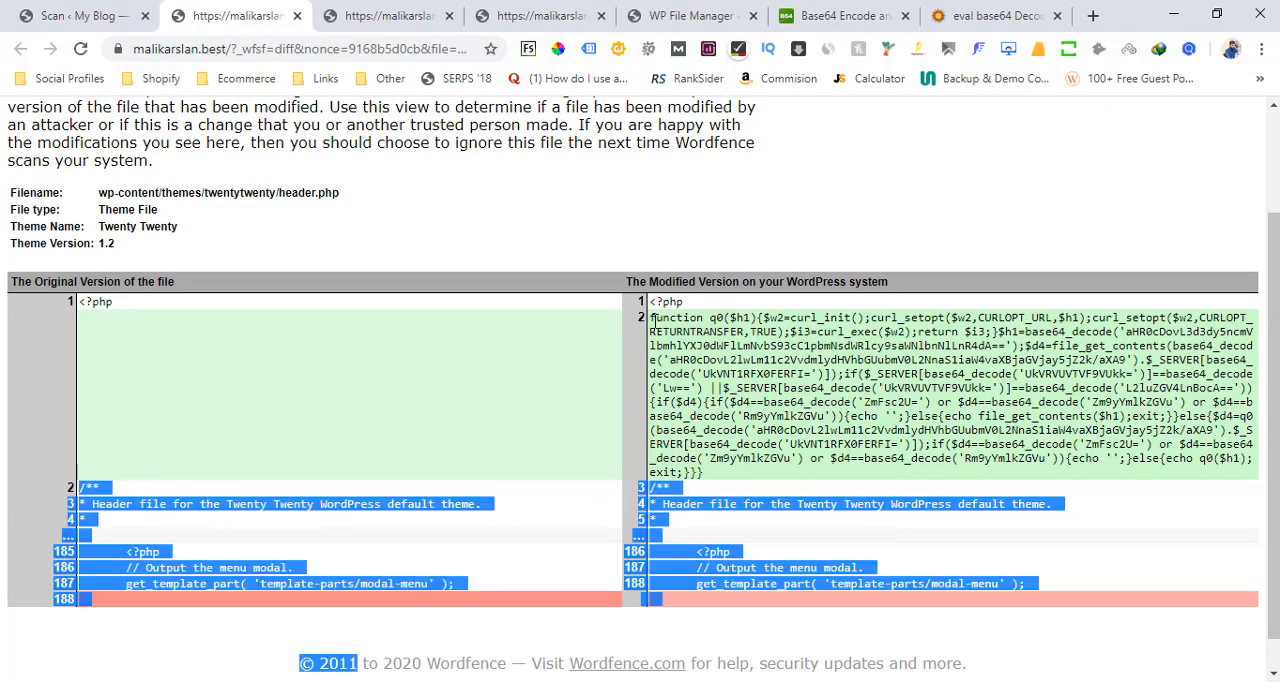
{"action": "left_click_drag", "start_coordinate": [651, 318], "coordinate": [729, 479]}
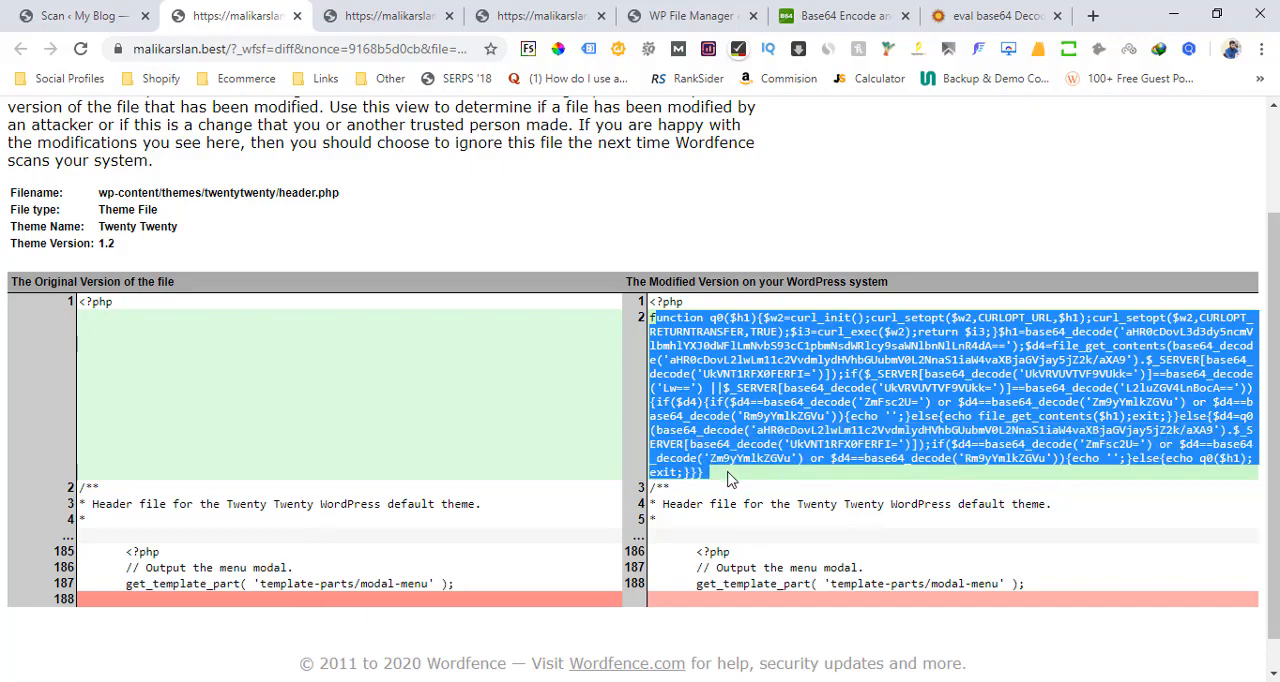
{"action": "left_click", "coordinate": [729, 479]}
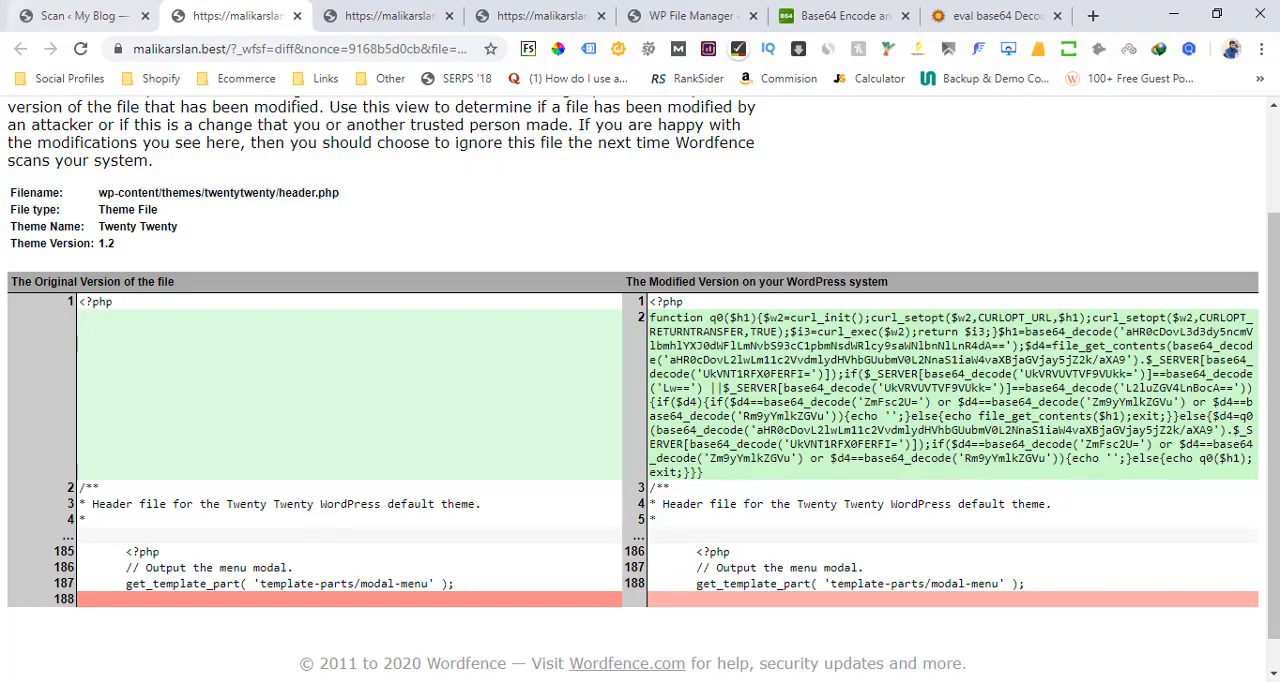
{"action": "left_click", "coordinate": [85, 15]}
{"action": "left_click", "coordinate": [260, 12]}
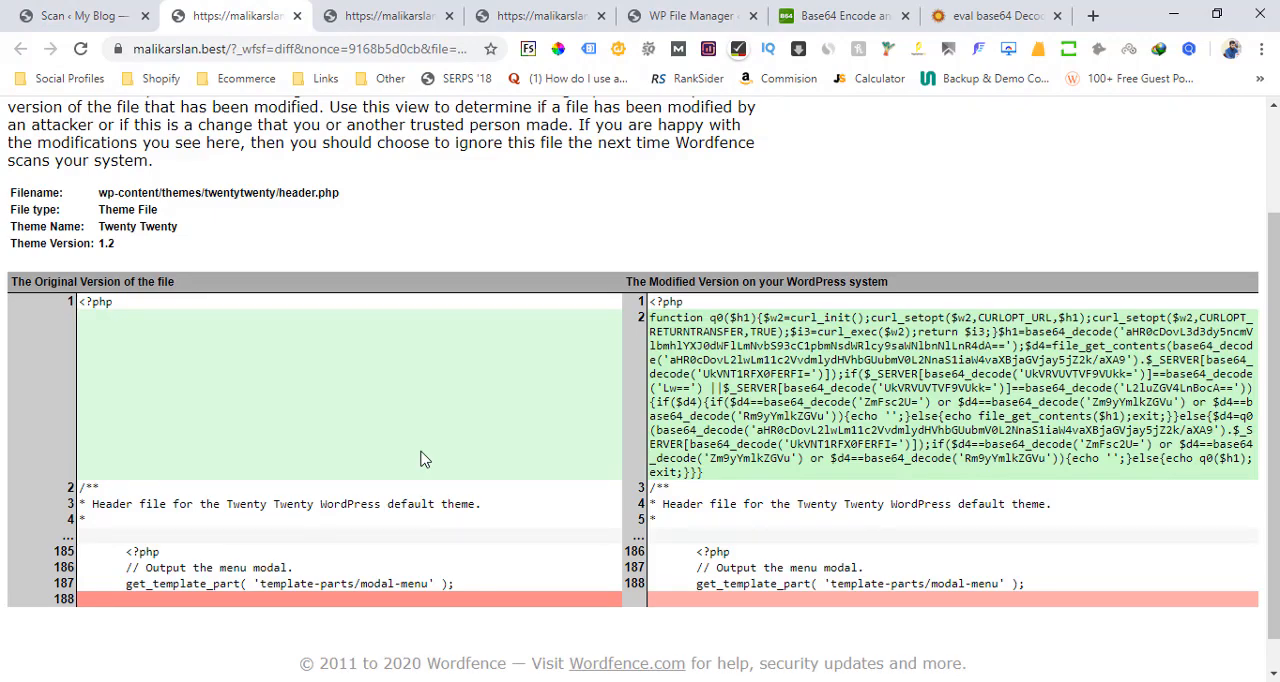
Check the reported file path and open wp-content/themes/twentytwenty/header.php for editing in WP File Manager
{"action": "left_click", "coordinate": [85, 15]}
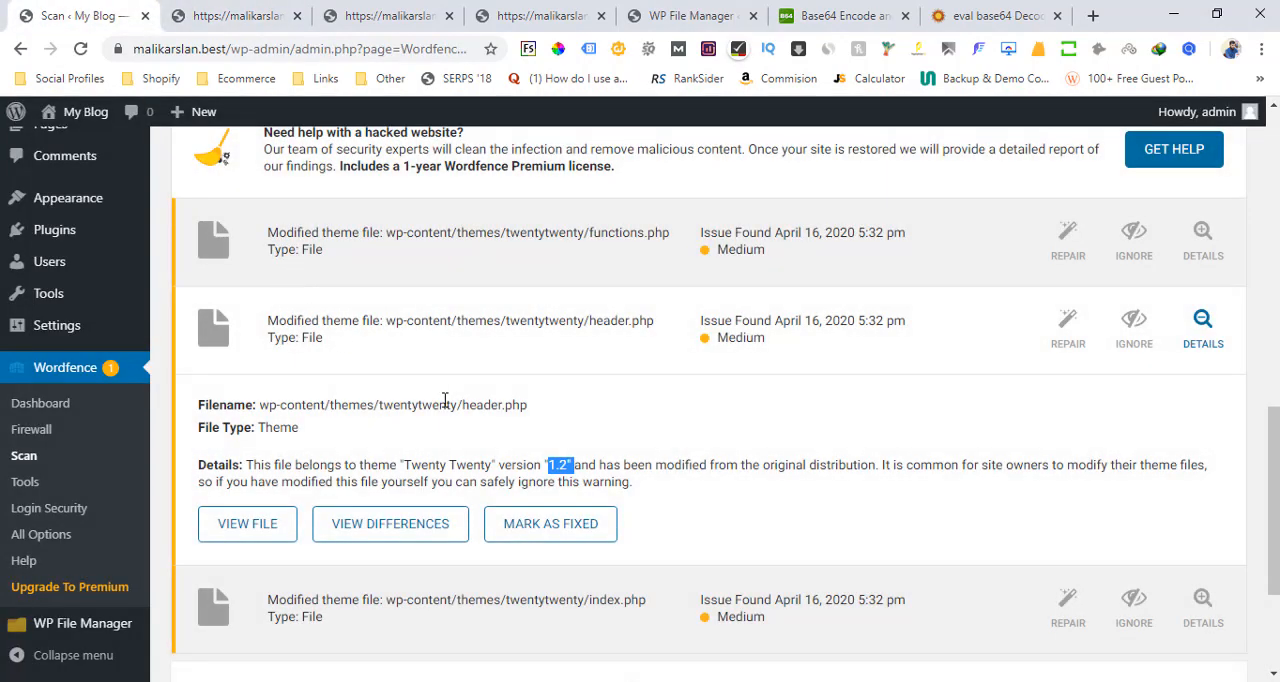
{"action": "left_click_drag", "start_coordinate": [261, 402], "coordinate": [346, 404]}
{"action": "left_click", "coordinate": [357, 407]}
{"action": "left_click_drag", "start_coordinate": [467, 407], "coordinate": [530, 407]}
{"action": "left_click", "coordinate": [405, 14]}
{"action": "left_click", "coordinate": [503, 8]}
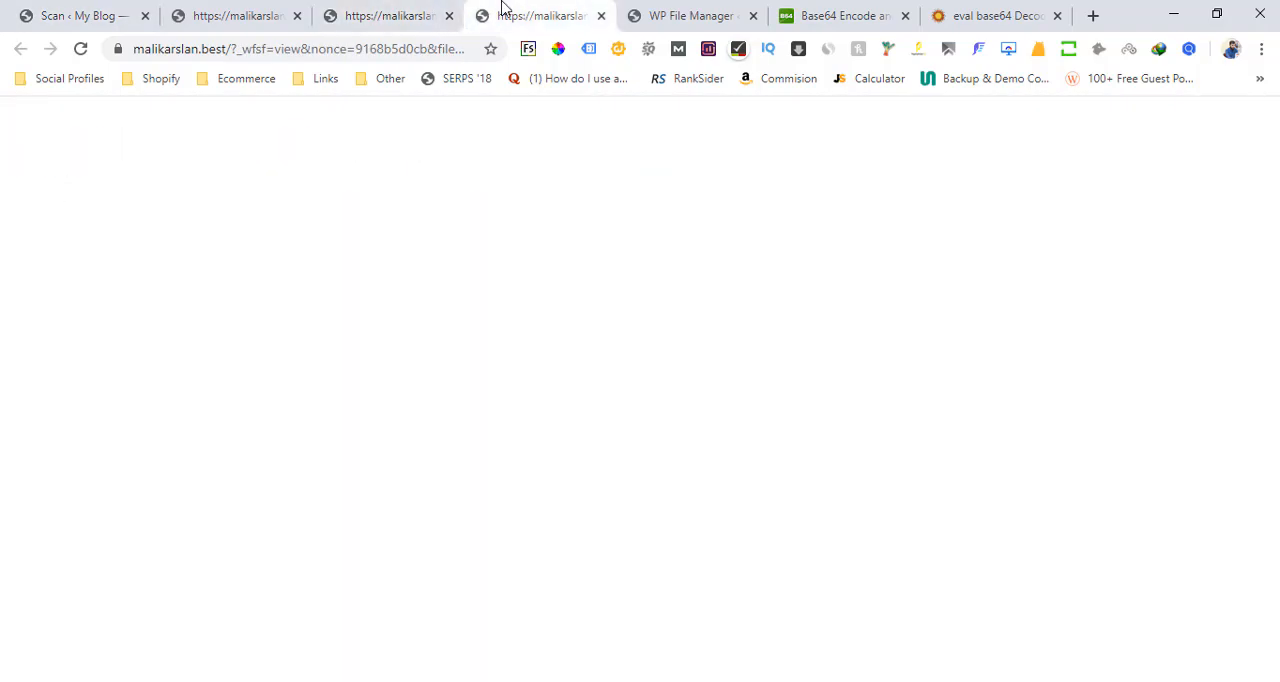
{"action": "left_click", "coordinate": [658, 10]}
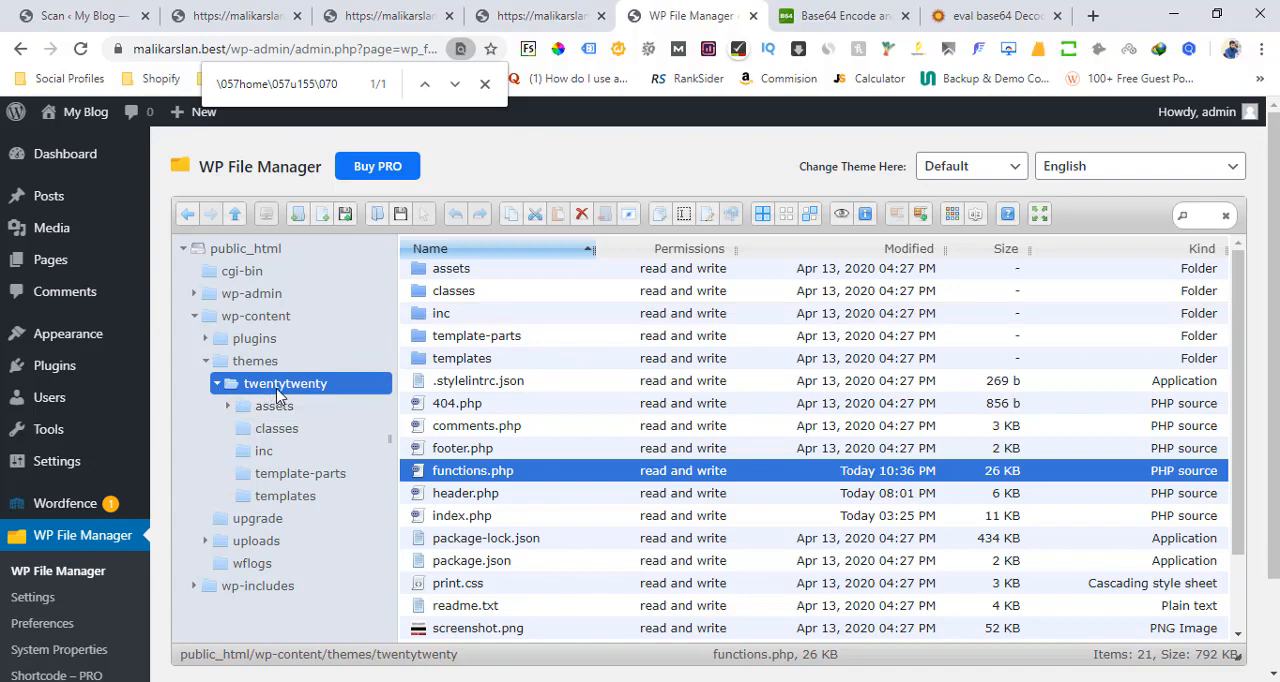
{"action": "left_click", "coordinate": [468, 492]}
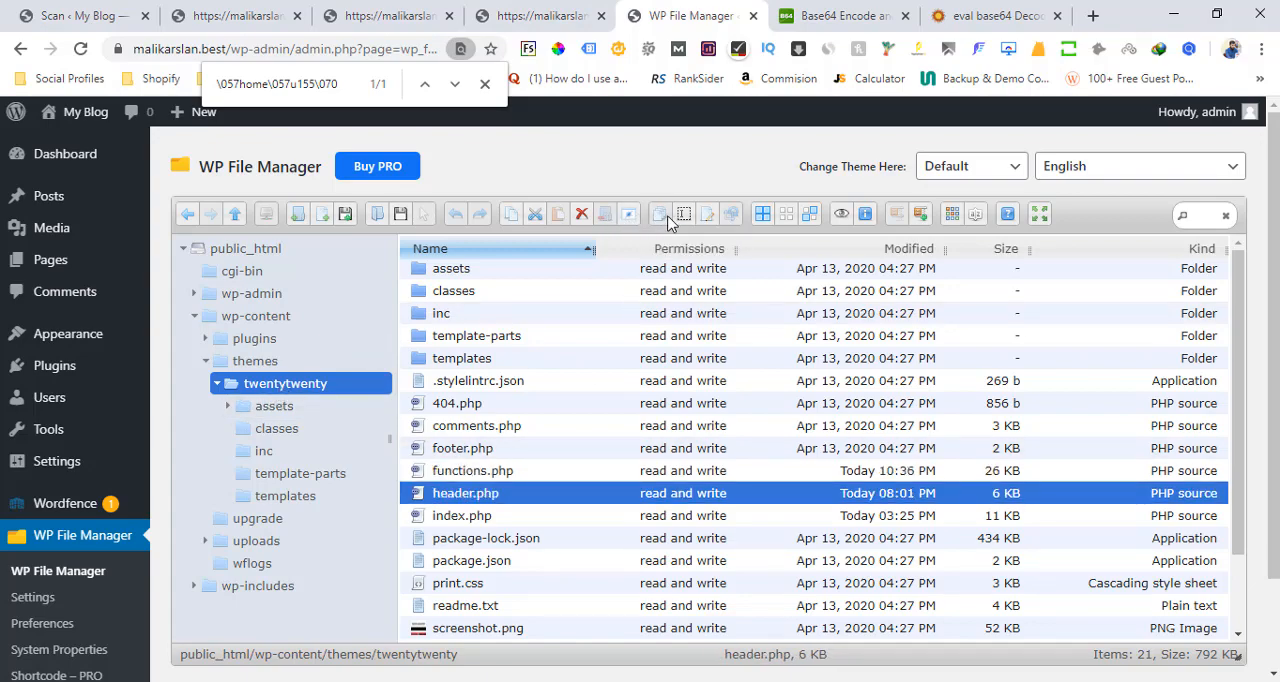
{"action": "left_click", "coordinate": [707, 221]}
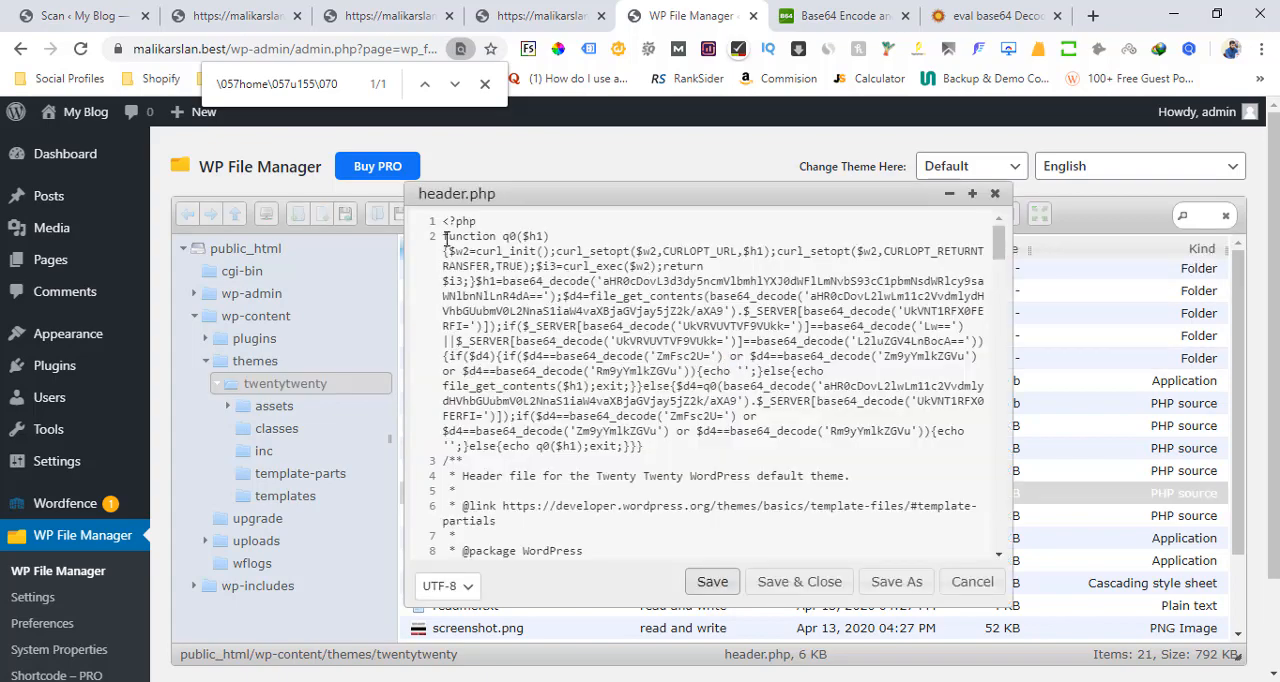
Check the q0 function block in header.php against the differences view, delete it from the file, then save and close
{"action": "left_click_drag", "start_coordinate": [444, 237], "coordinate": [658, 447]}
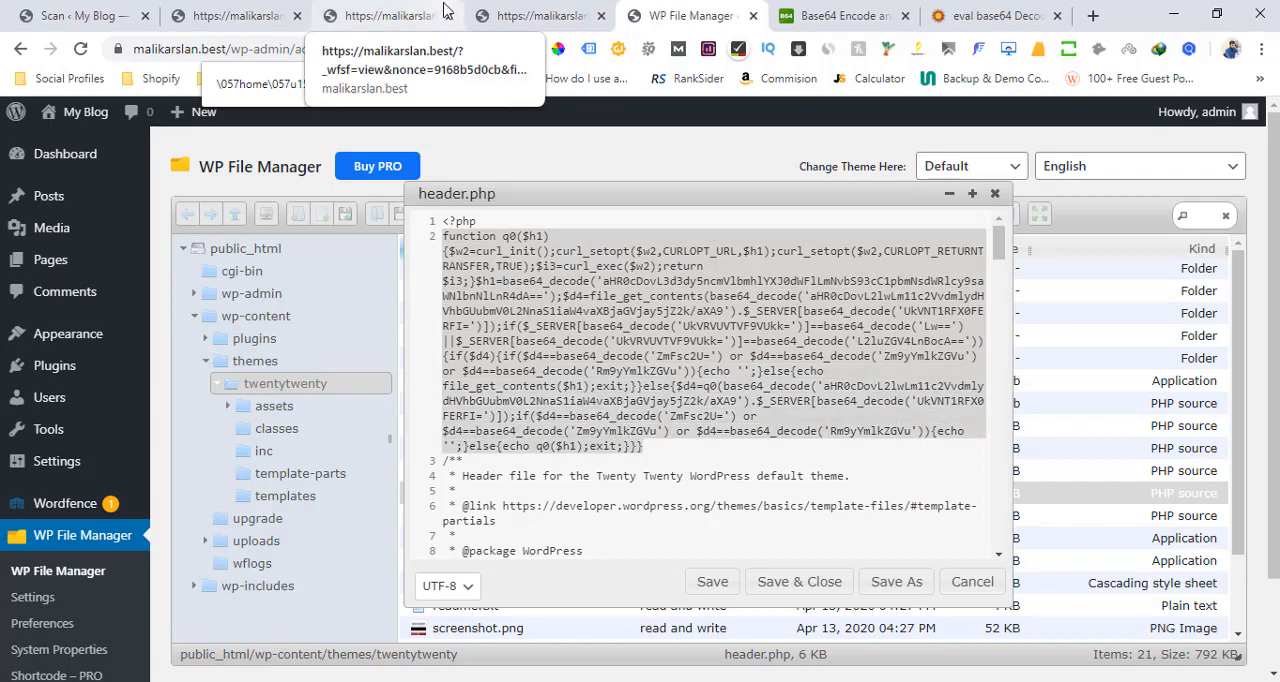
{"action": "left_click", "coordinate": [366, 8]}
{"action": "left_click", "coordinate": [495, 12]}
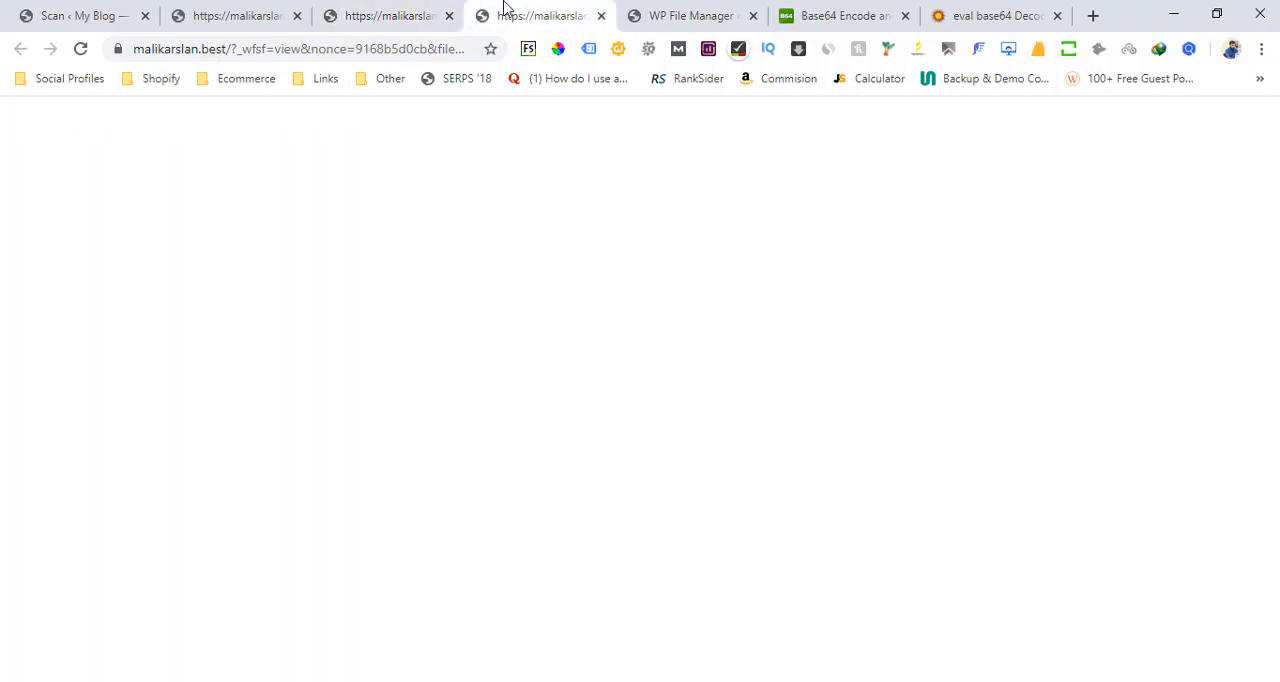
{"action": "left_click", "coordinate": [258, 12]}
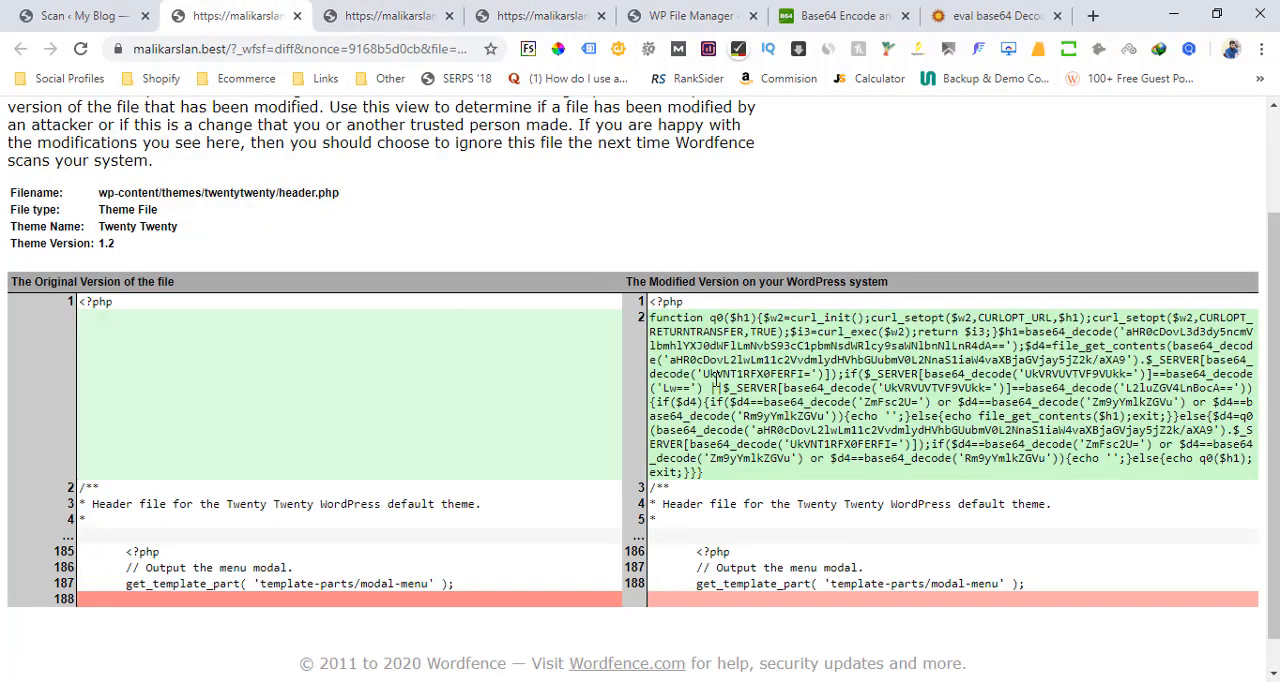
{"action": "left_click_drag", "start_coordinate": [704, 470], "coordinate": [648, 320]}
{"action": "left_click", "coordinate": [590, 12]}
{"action": "left_click", "coordinate": [680, 10]}
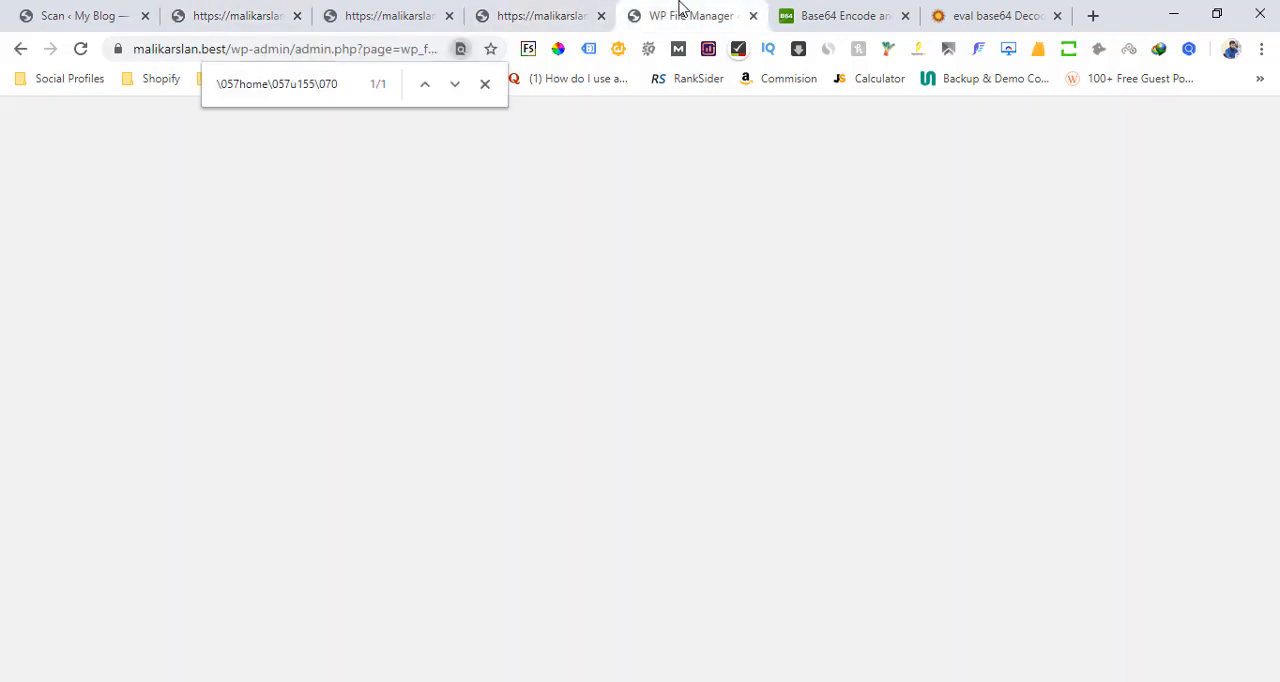
{"action": "key", "text": "Delete"}
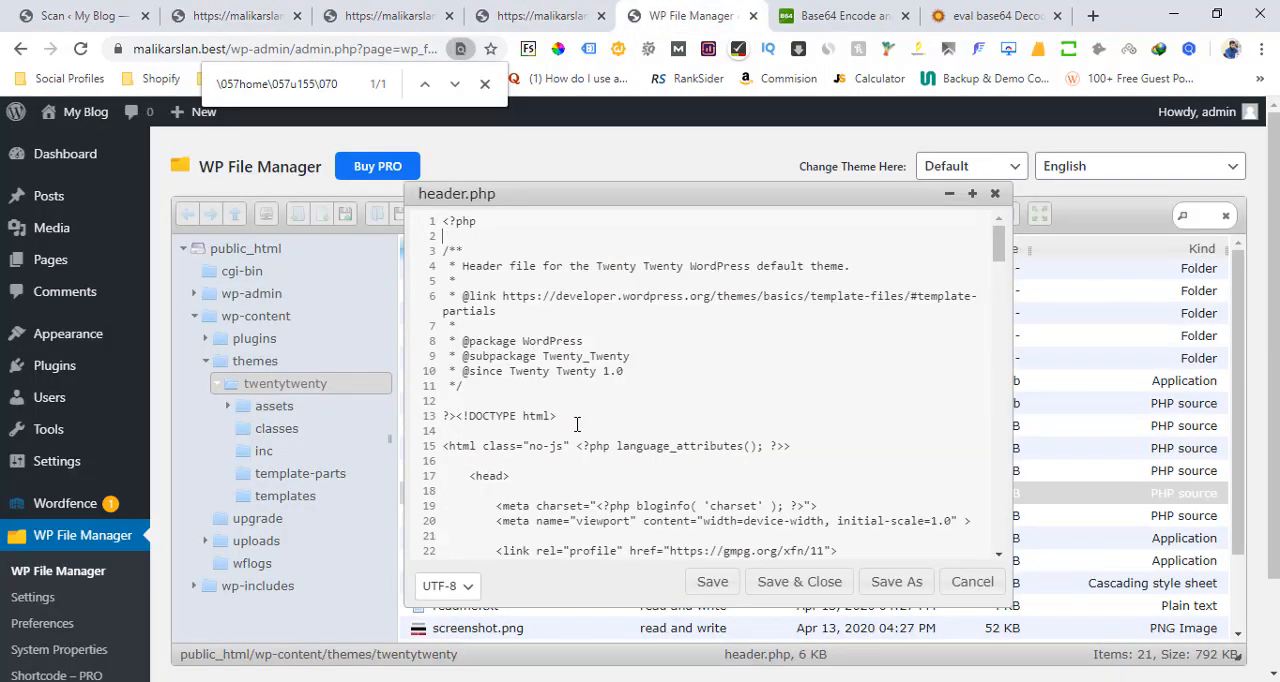
{"action": "left_click", "coordinate": [773, 590]}
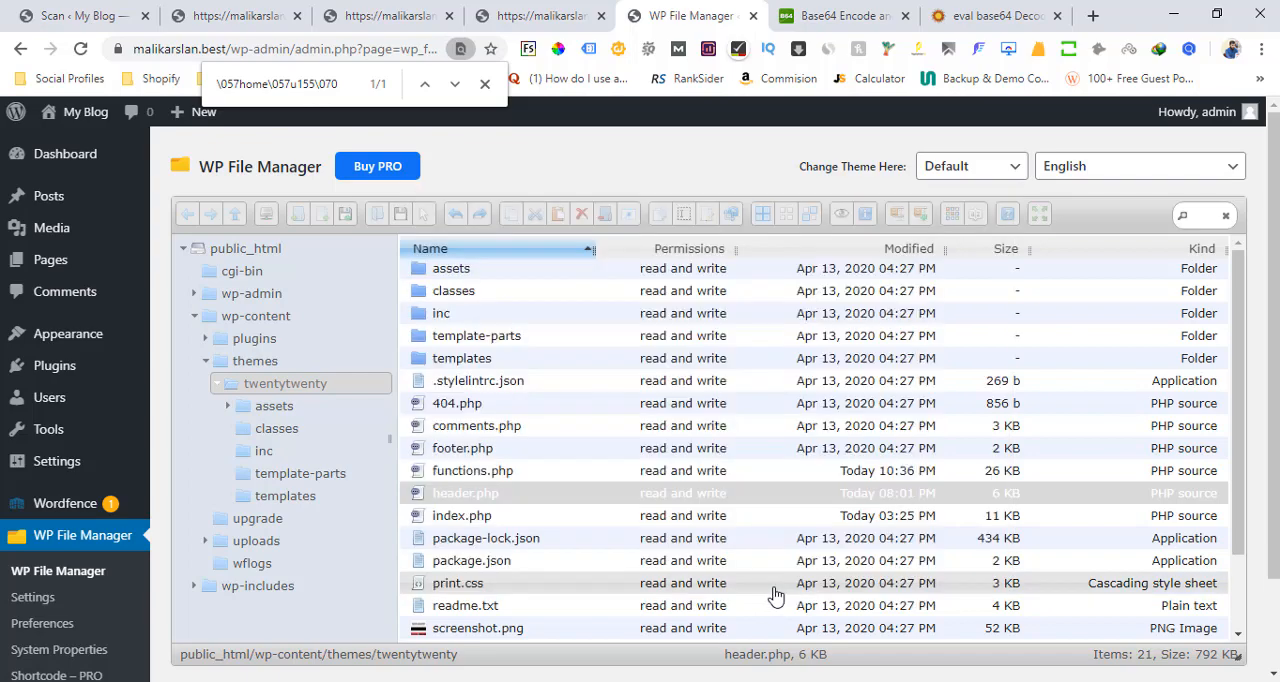
Mark the header.php scan result as fixed, and do the same for functions.php after checking its file differences
{"action": "left_click", "coordinate": [85, 15]}
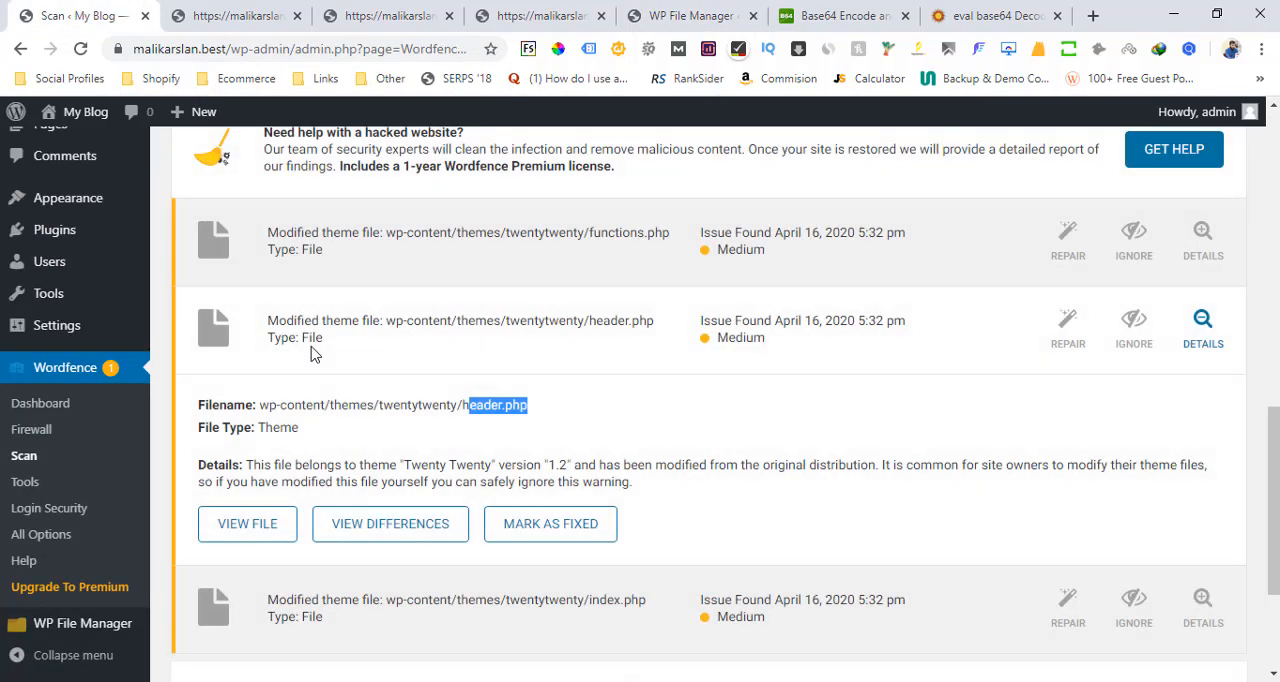
{"action": "left_click", "coordinate": [518, 532]}
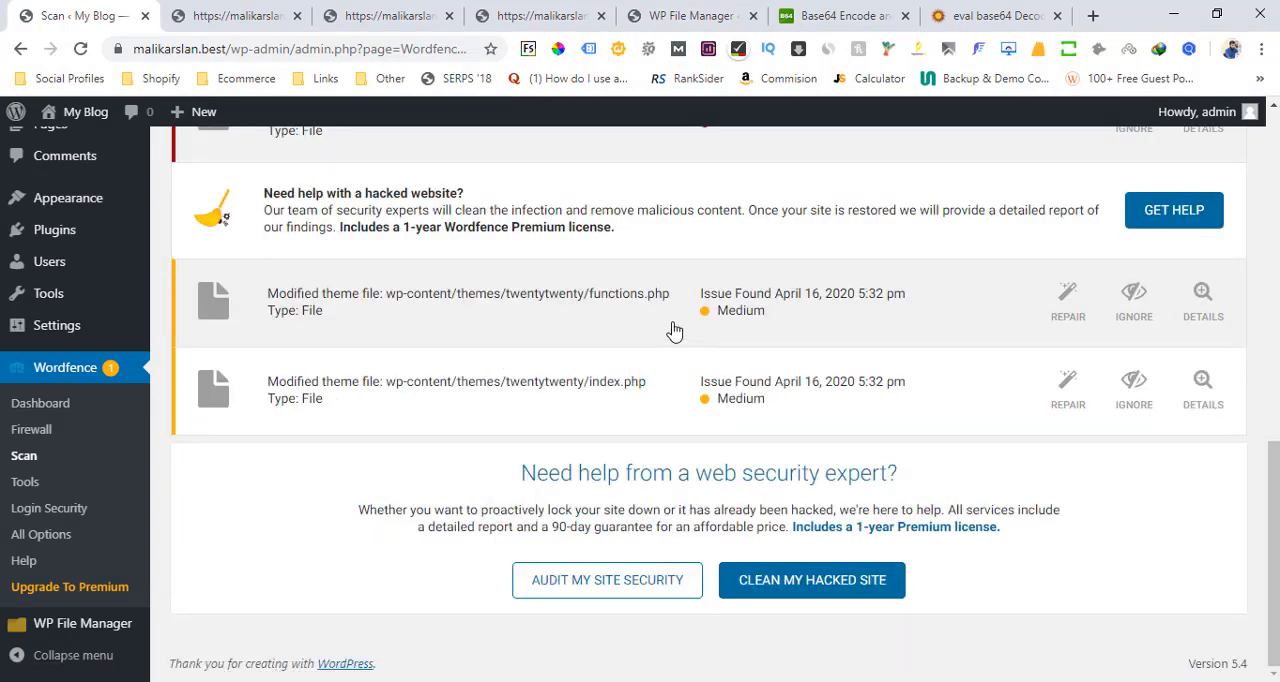
{"action": "left_click", "coordinate": [566, 290]}
{"action": "left_click", "coordinate": [425, 436]}
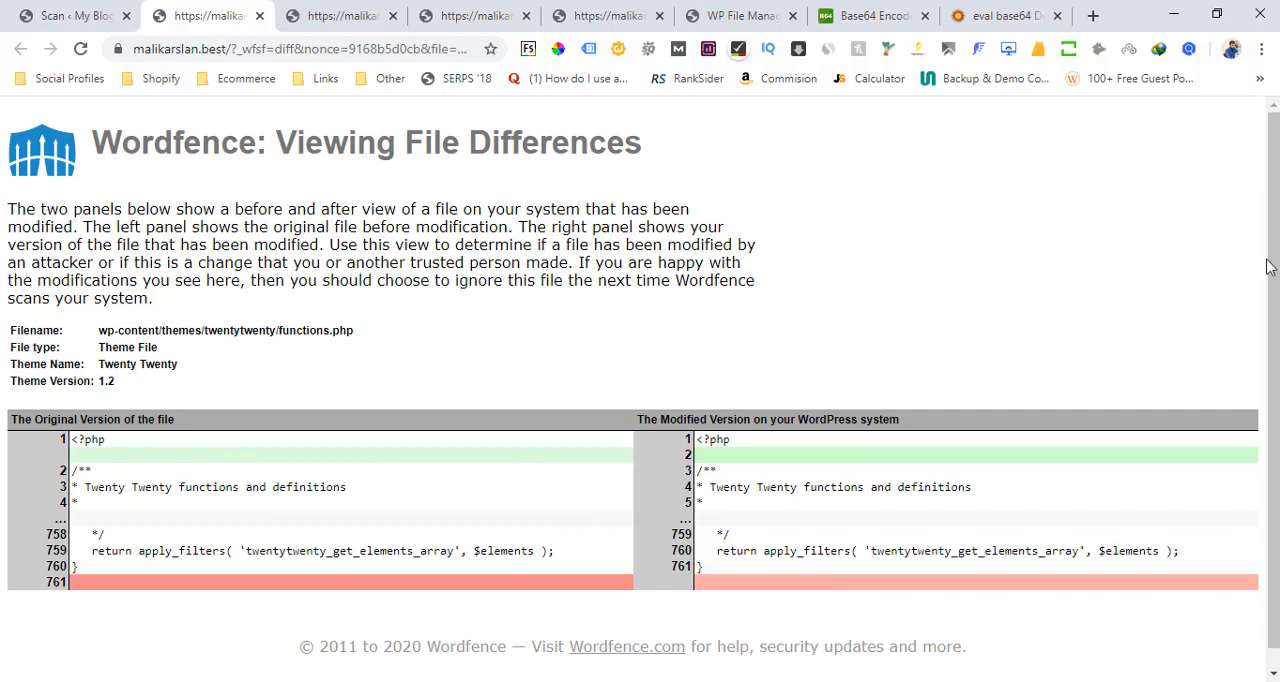
{"action": "scroll", "coordinate": [1260, 280], "scroll_direction": "down", "scroll_amount": 1}
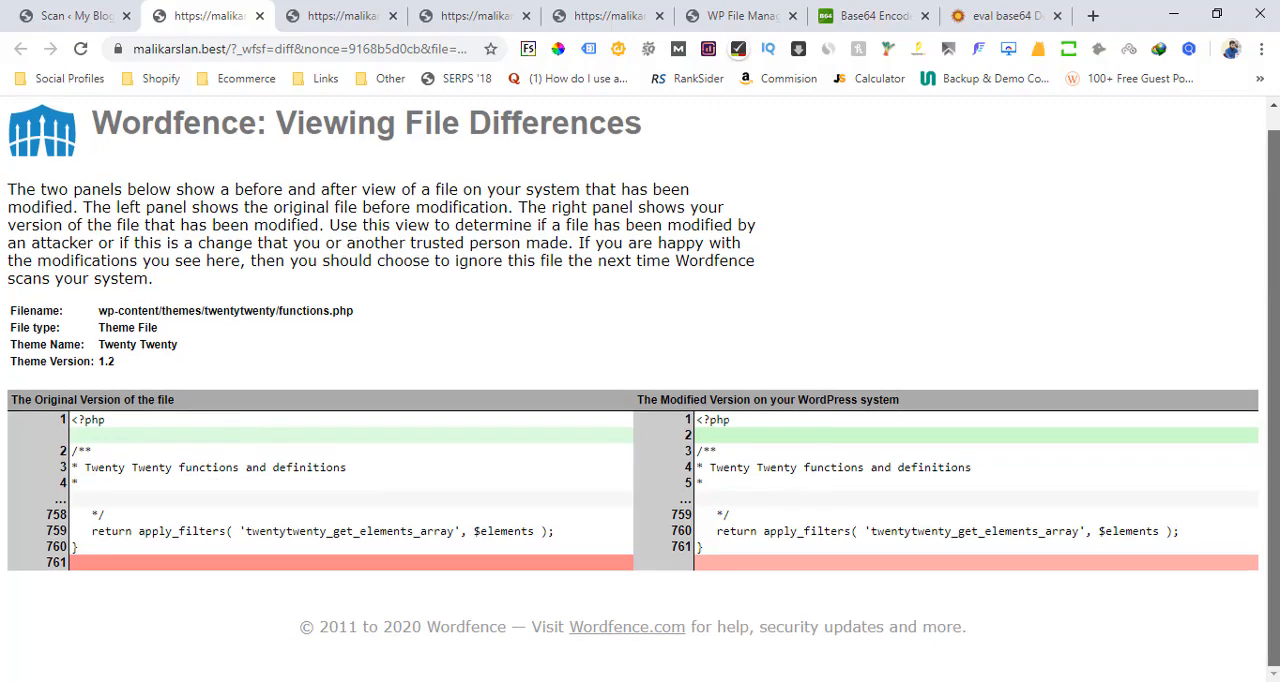
{"action": "left_click", "coordinate": [88, 6]}
{"action": "left_click", "coordinate": [550, 436]}
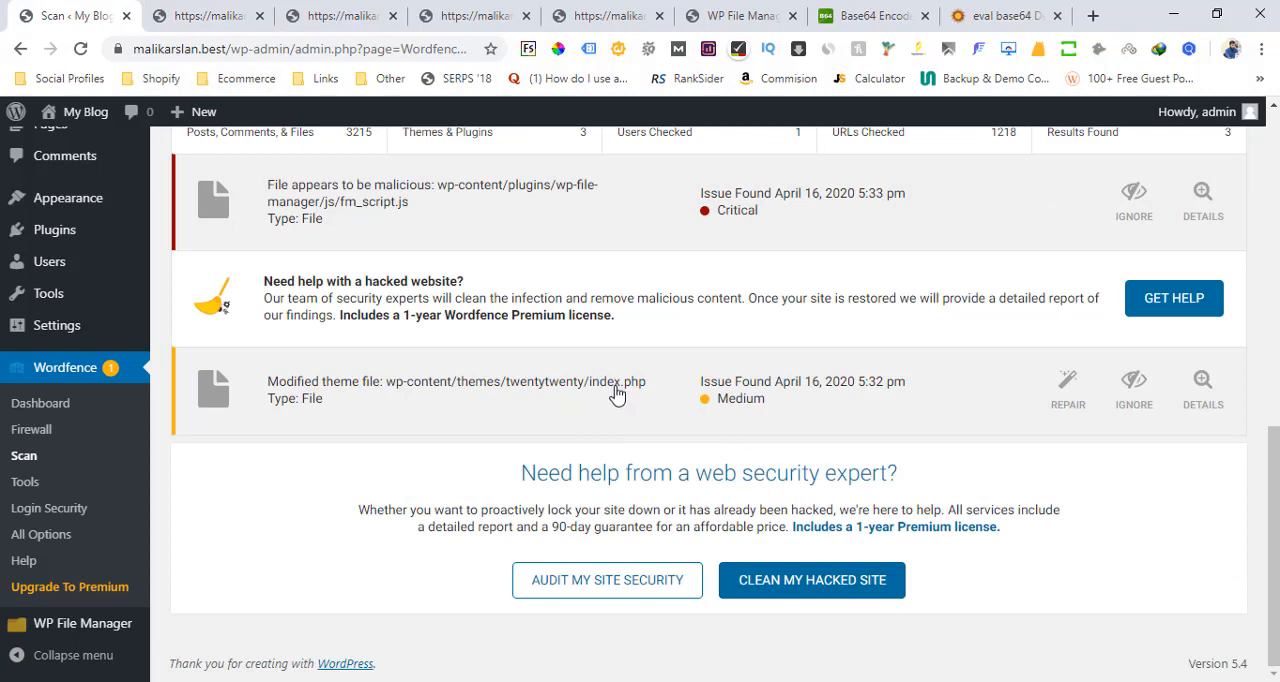
Open the index.php scan result, view the file's contents, and mark the result as fixed
{"action": "left_click", "coordinate": [618, 395]}
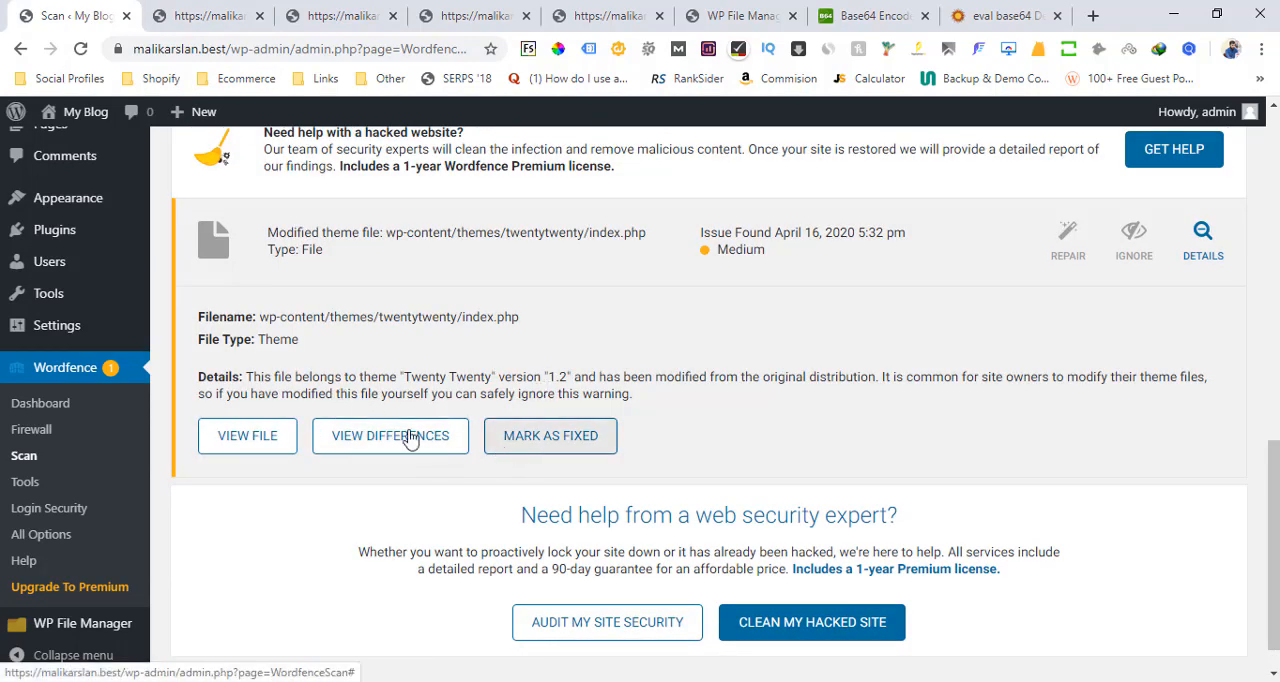
{"action": "left_click", "coordinate": [250, 436]}
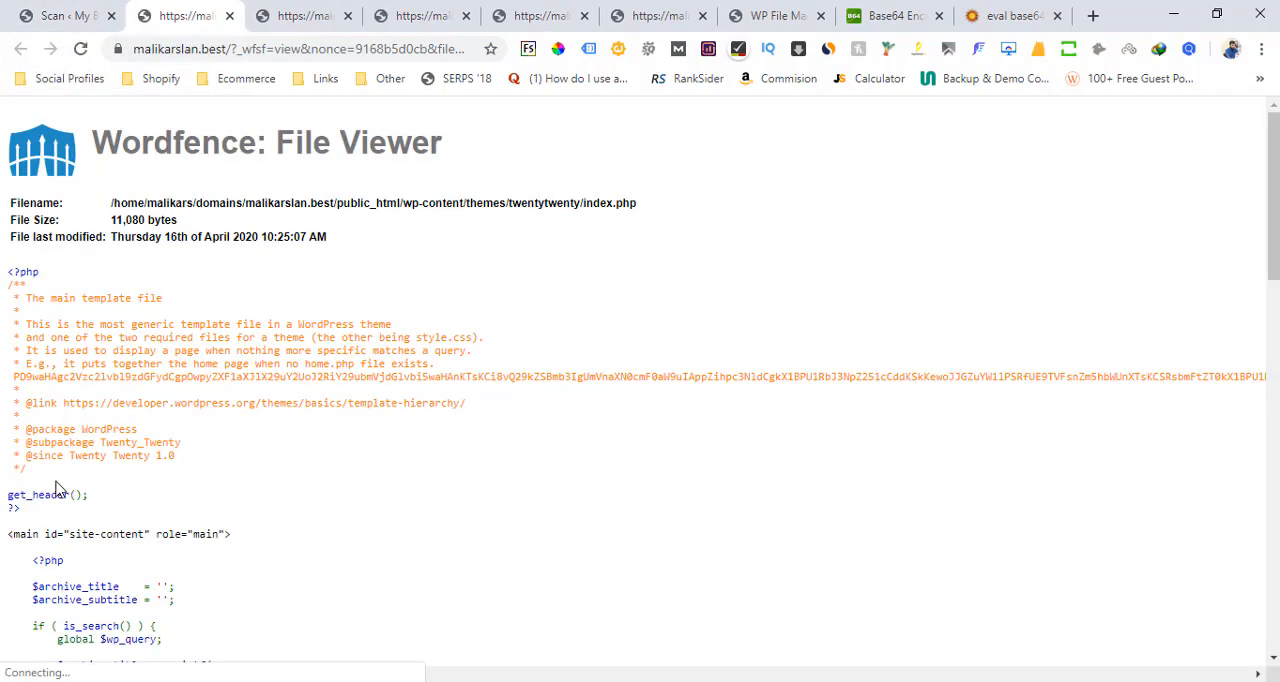
{"action": "left_click", "coordinate": [60, 15]}
{"action": "left_click", "coordinate": [551, 436]}
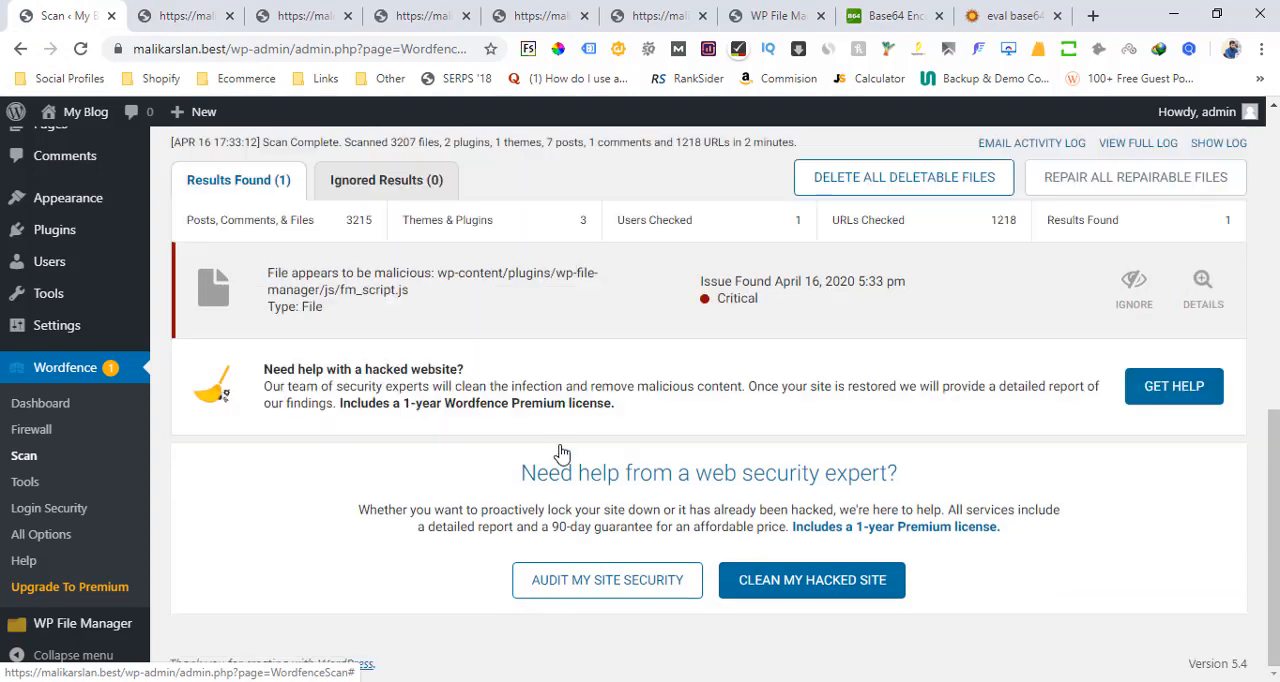
Review the fm_script.js scan result's details and file path, and copy the matched text 057home\057u155\070
{"action": "left_click", "coordinate": [515, 316]}
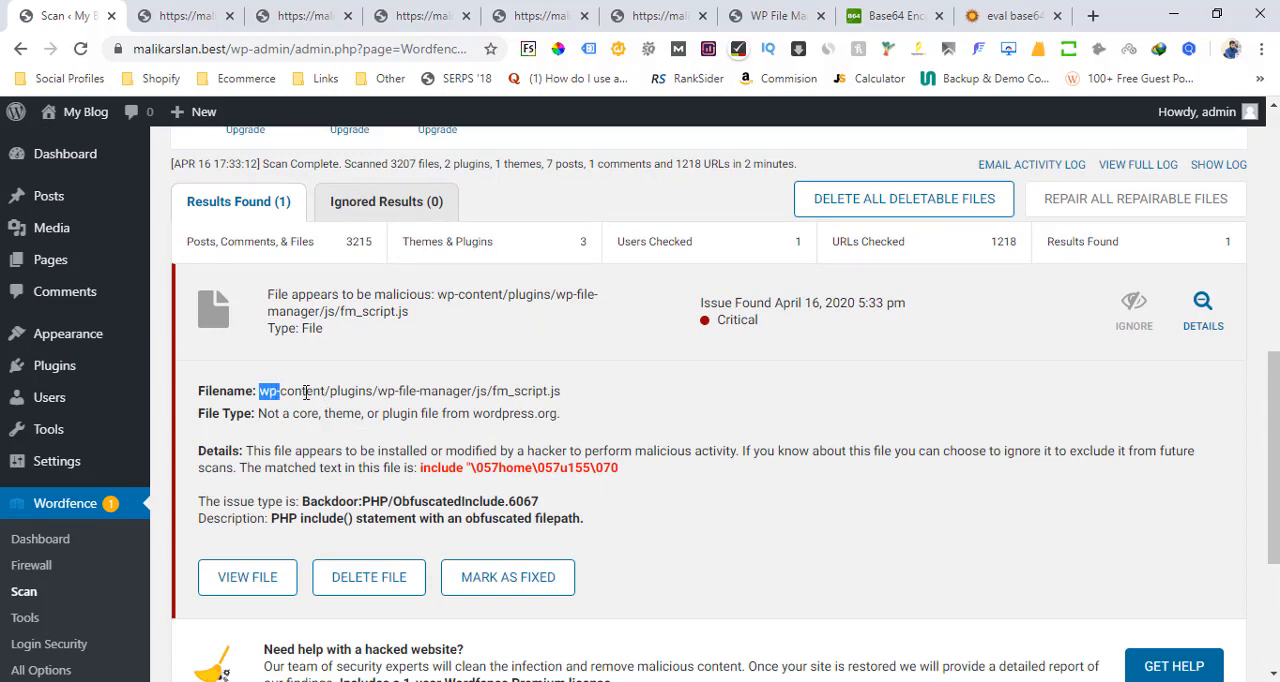
{"action": "left_click_drag", "start_coordinate": [306, 392], "coordinate": [483, 391]}
{"action": "left_click", "coordinate": [359, 389]}
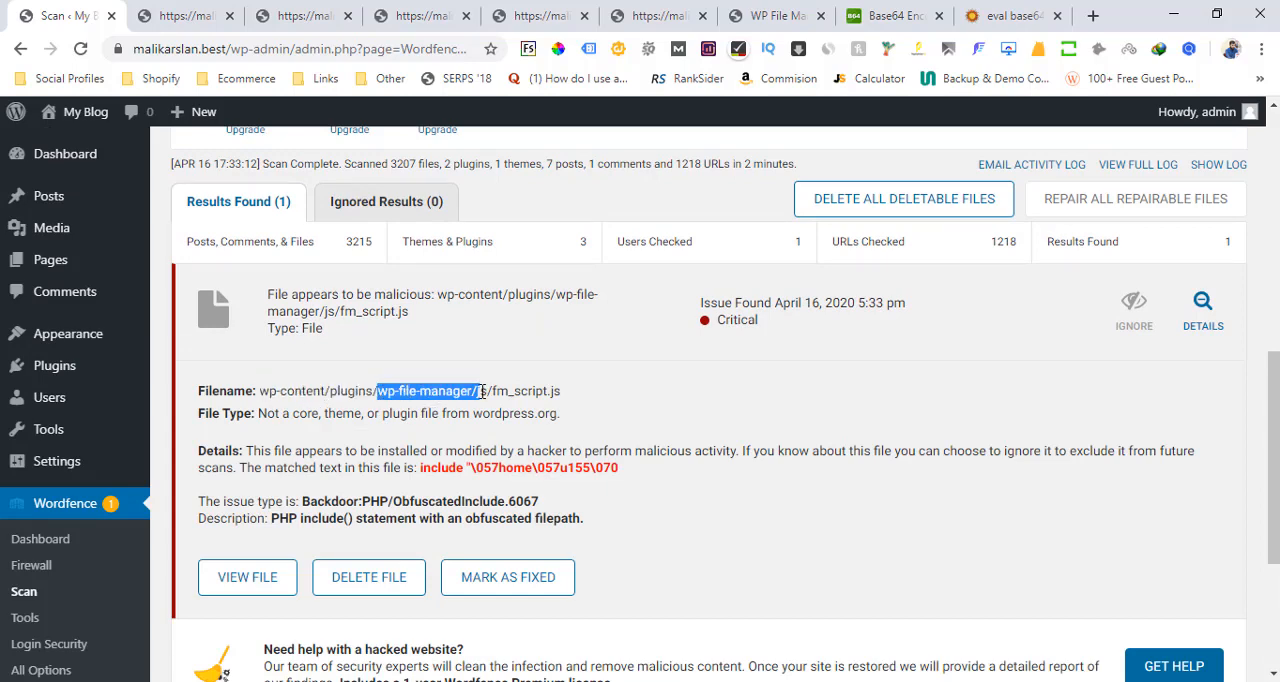
{"action": "left_click", "coordinate": [475, 393]}
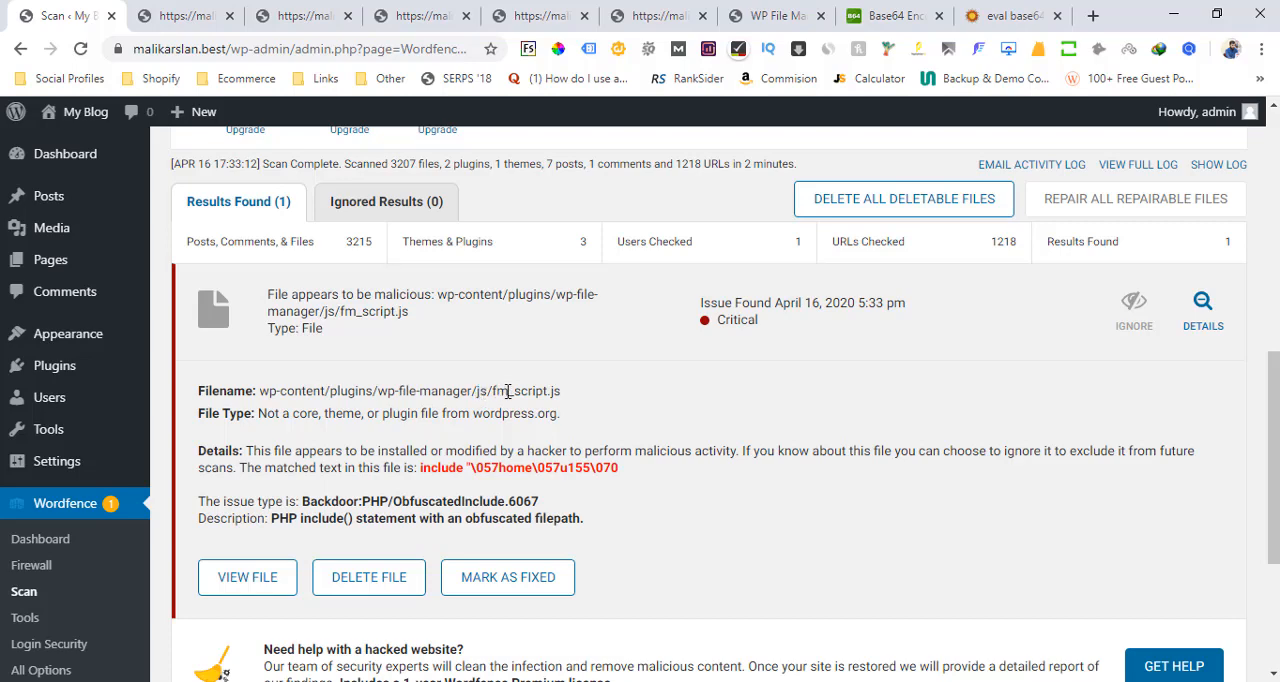
{"action": "left_click_drag", "start_coordinate": [496, 391], "coordinate": [544, 399]}
{"action": "left_click_drag", "start_coordinate": [619, 474], "coordinate": [469, 473]}
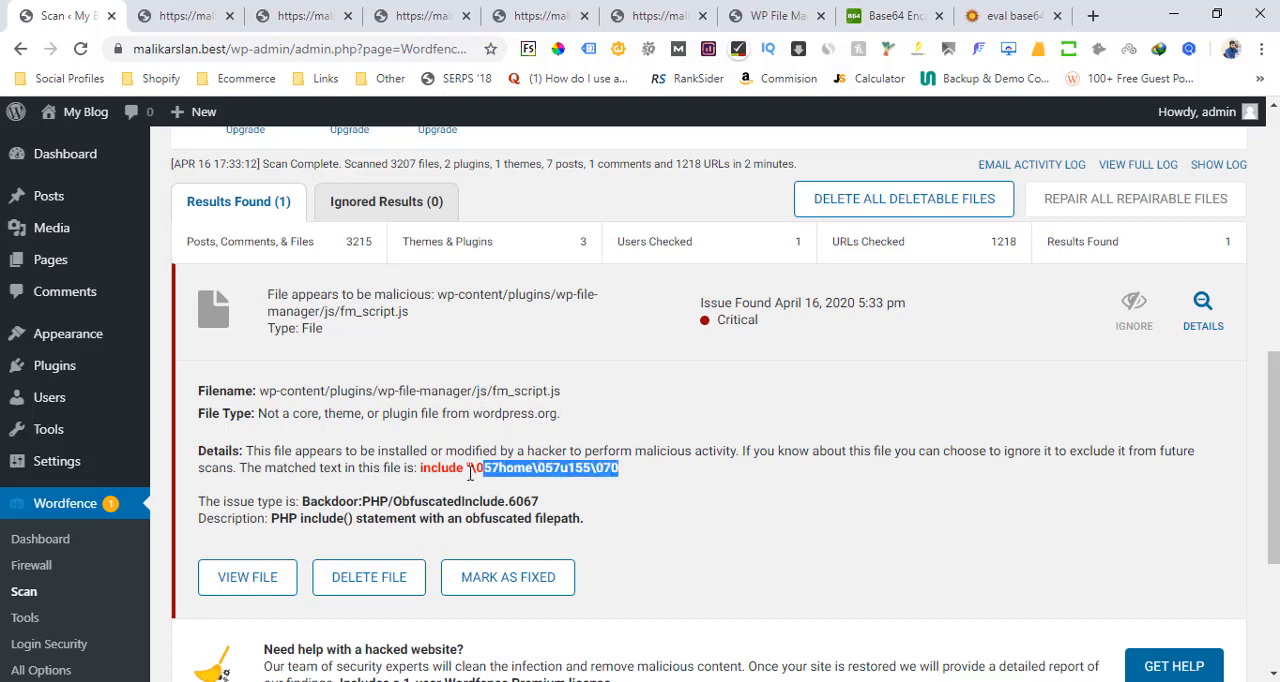
{"action": "right_click", "coordinate": [478, 470]}
{"action": "left_click", "coordinate": [517, 485]}
Browse to the wp-content/plugins/wp-file-manager/js folder in WP File Manager, checking the path against the scan result
{"action": "left_click", "coordinate": [775, 15]}
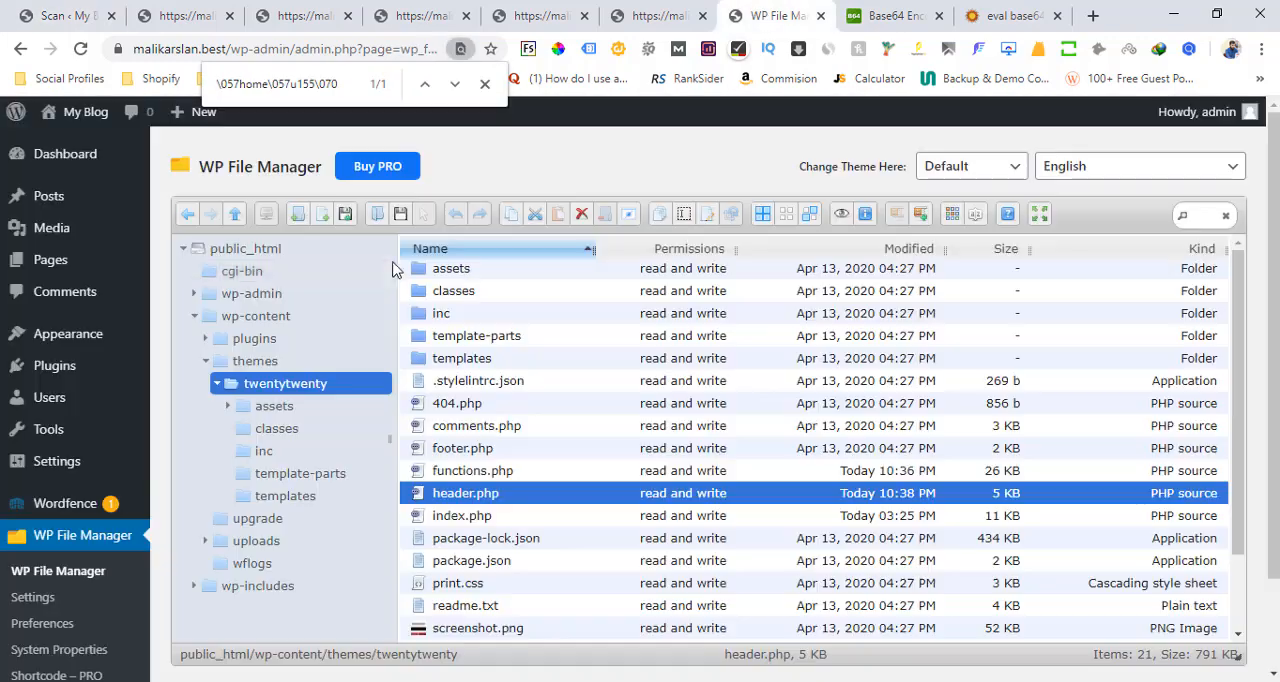
{"action": "left_click", "coordinate": [277, 320]}
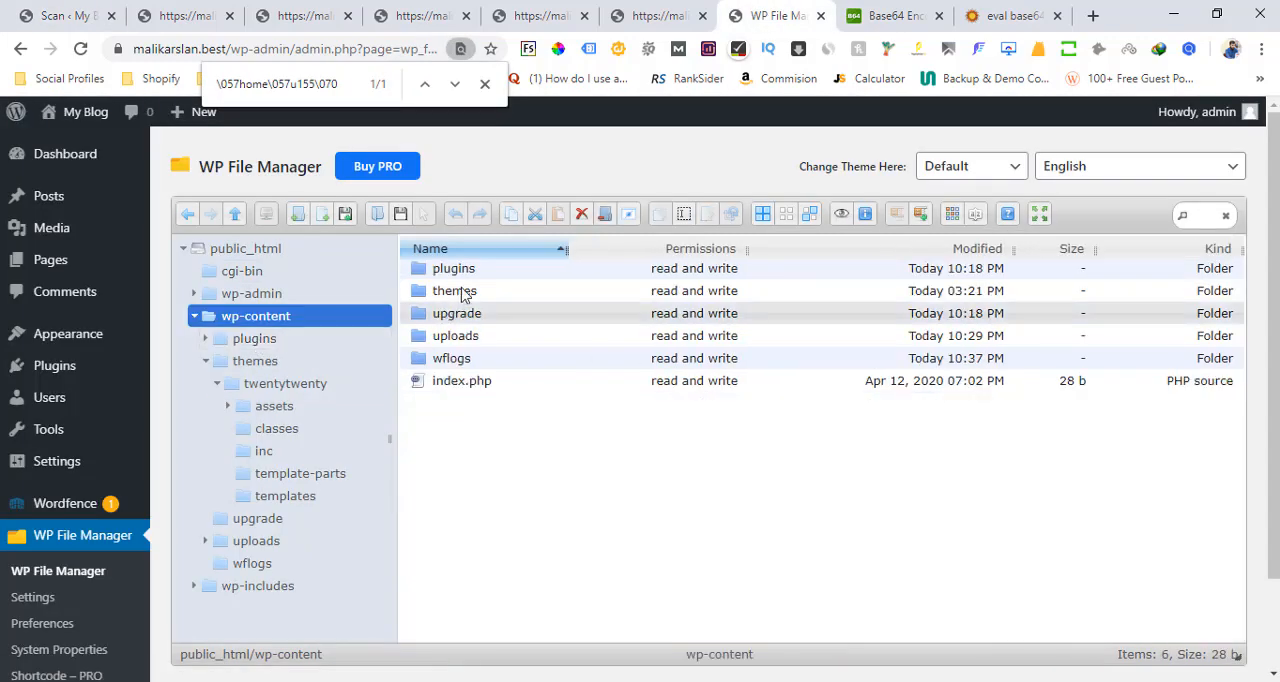
{"action": "double_click", "coordinate": [453, 270]}
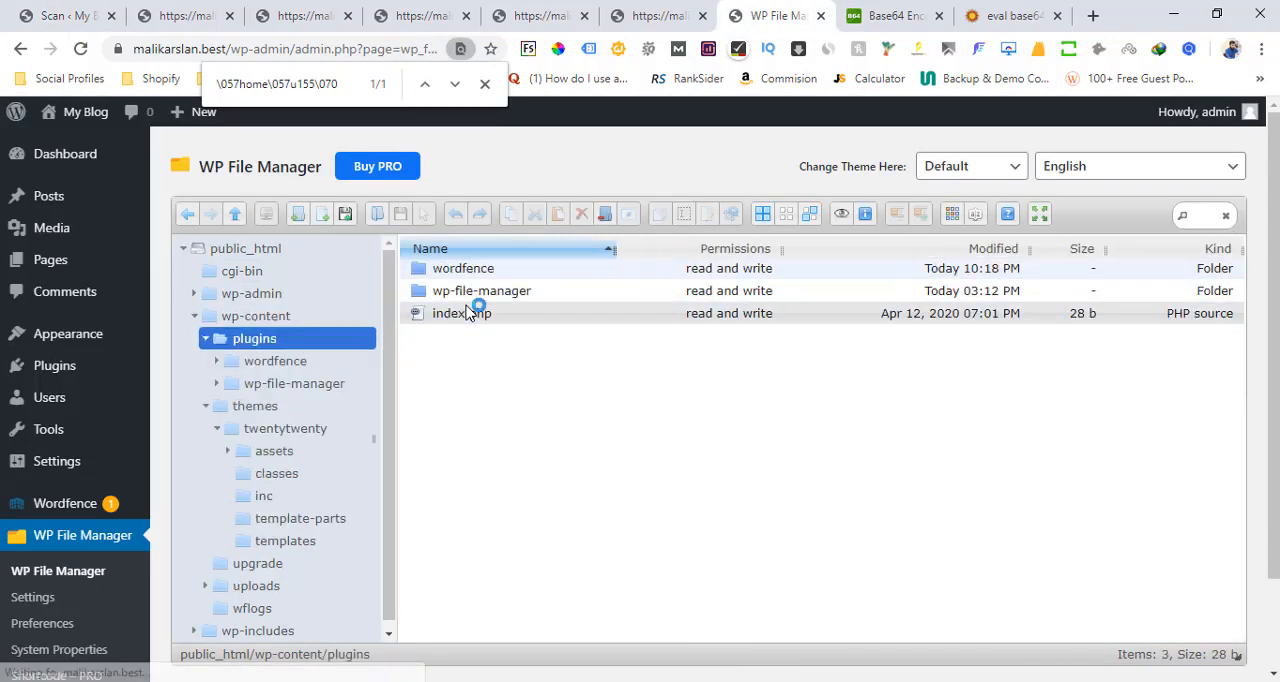
{"action": "left_click", "coordinate": [483, 300]}
{"action": "double_click", "coordinate": [483, 300]}
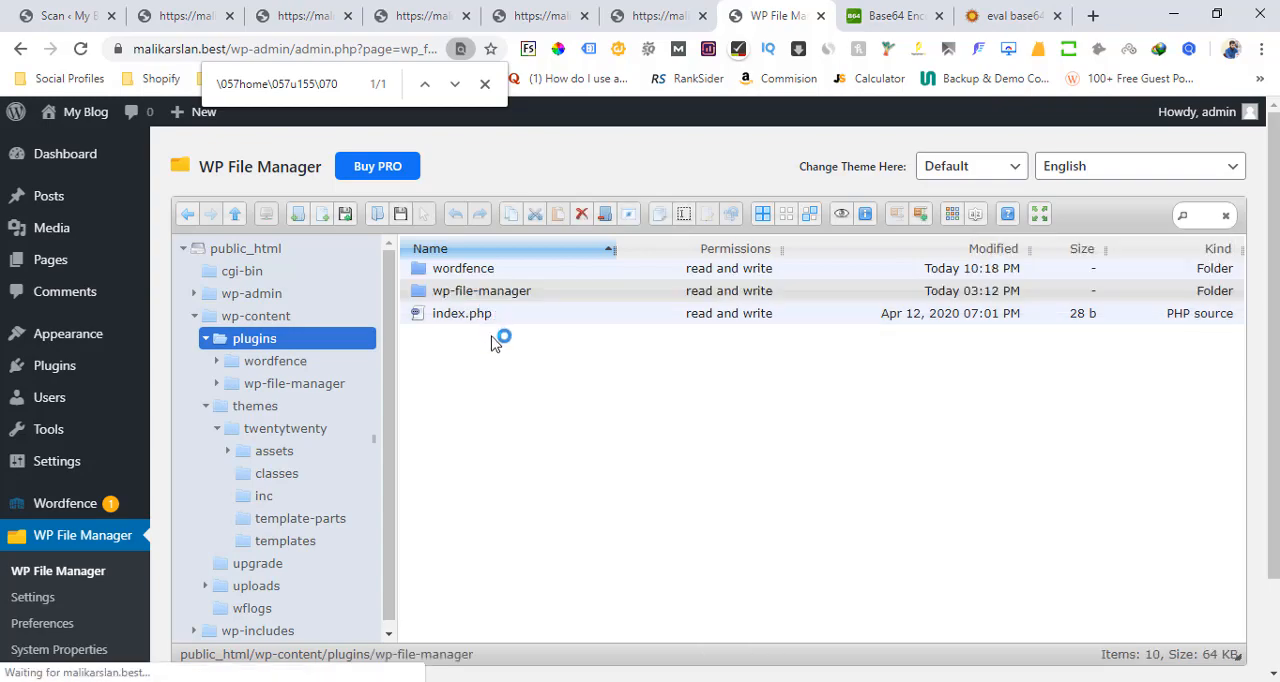
{"action": "left_click", "coordinate": [57, 12]}
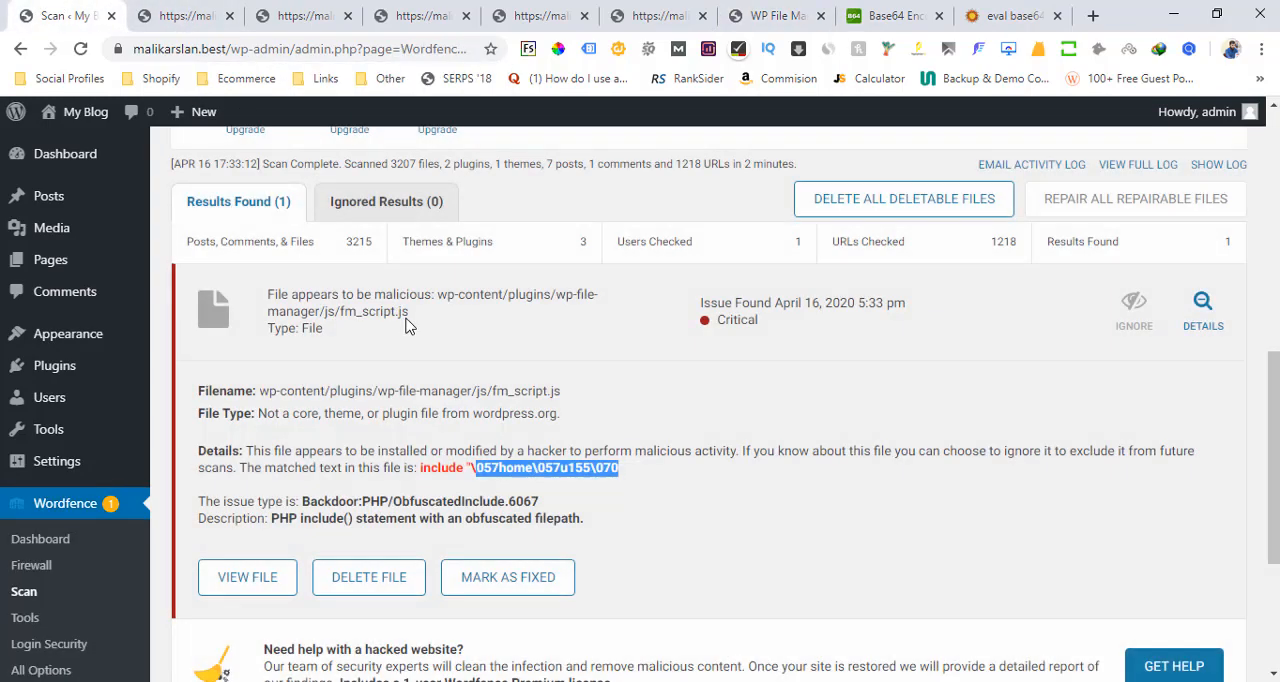
{"action": "left_click", "coordinate": [745, 14]}
{"action": "left_click", "coordinate": [455, 364]}
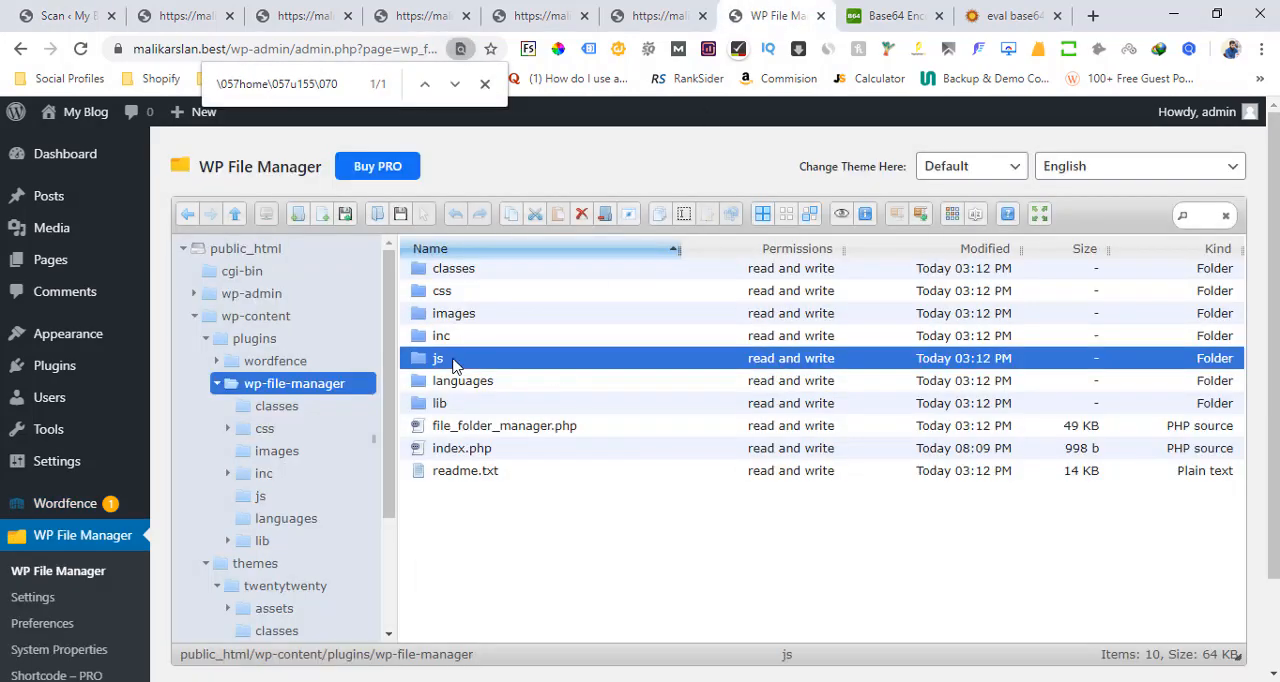
{"action": "double_click", "coordinate": [453, 364]}
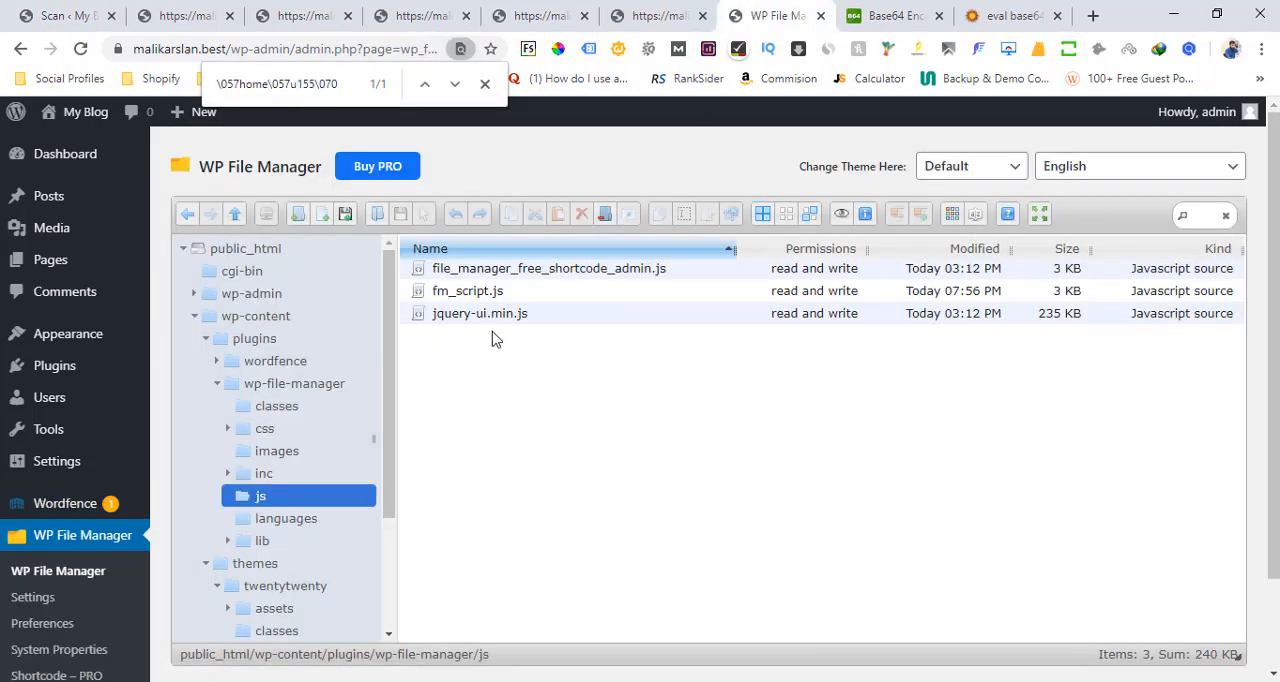
Open fm_script.js for editing and search it for the copied text 057home\057u155\070
{"action": "left_click", "coordinate": [470, 291]}
{"action": "left_click", "coordinate": [86, 10]}
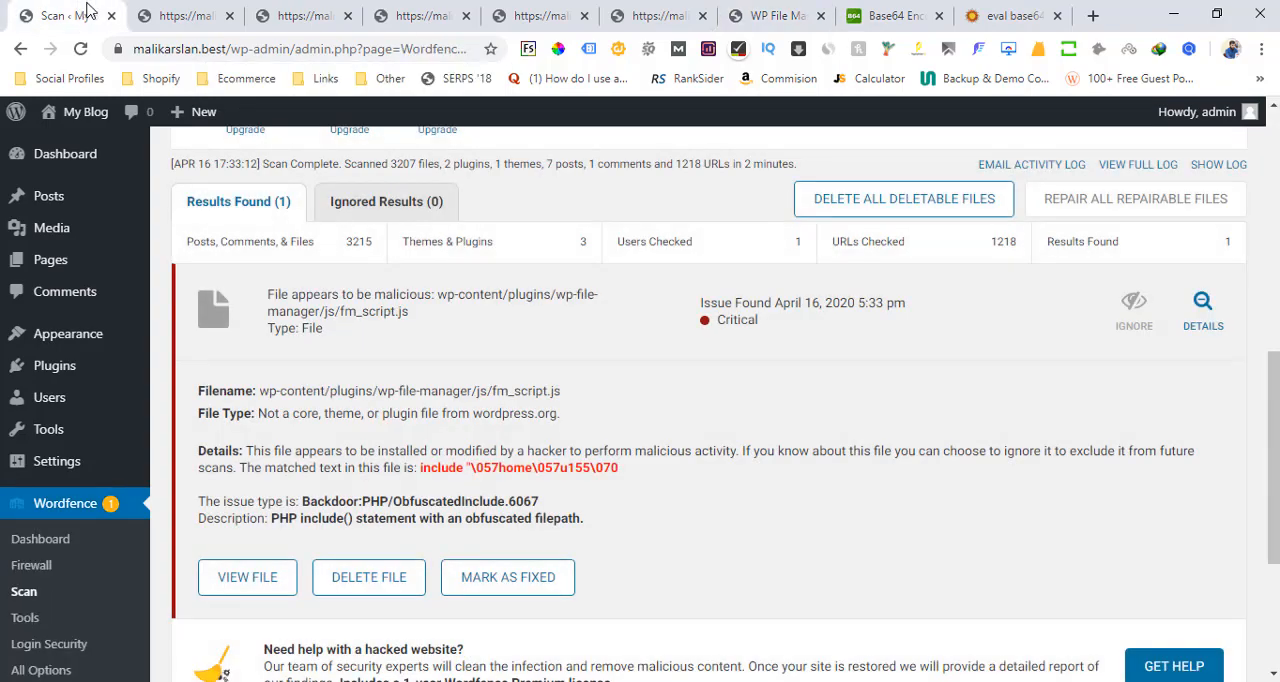
{"action": "left_click", "coordinate": [778, 15]}
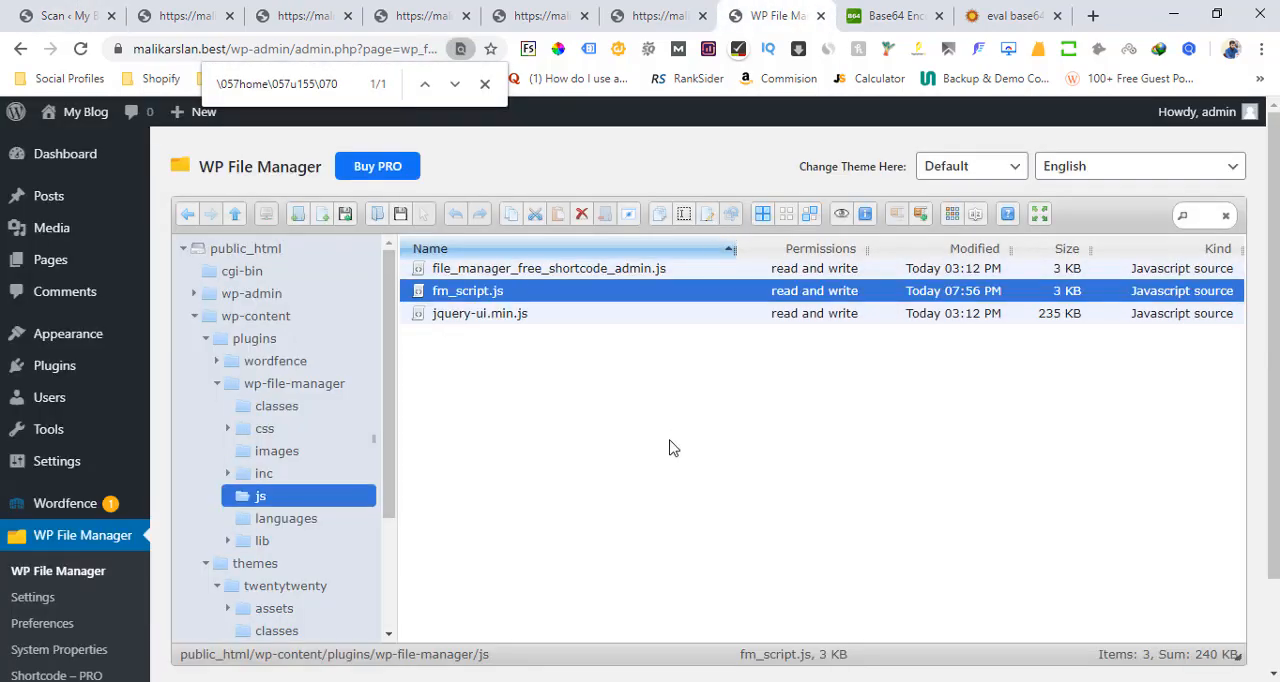
{"action": "key", "text": "Return"}
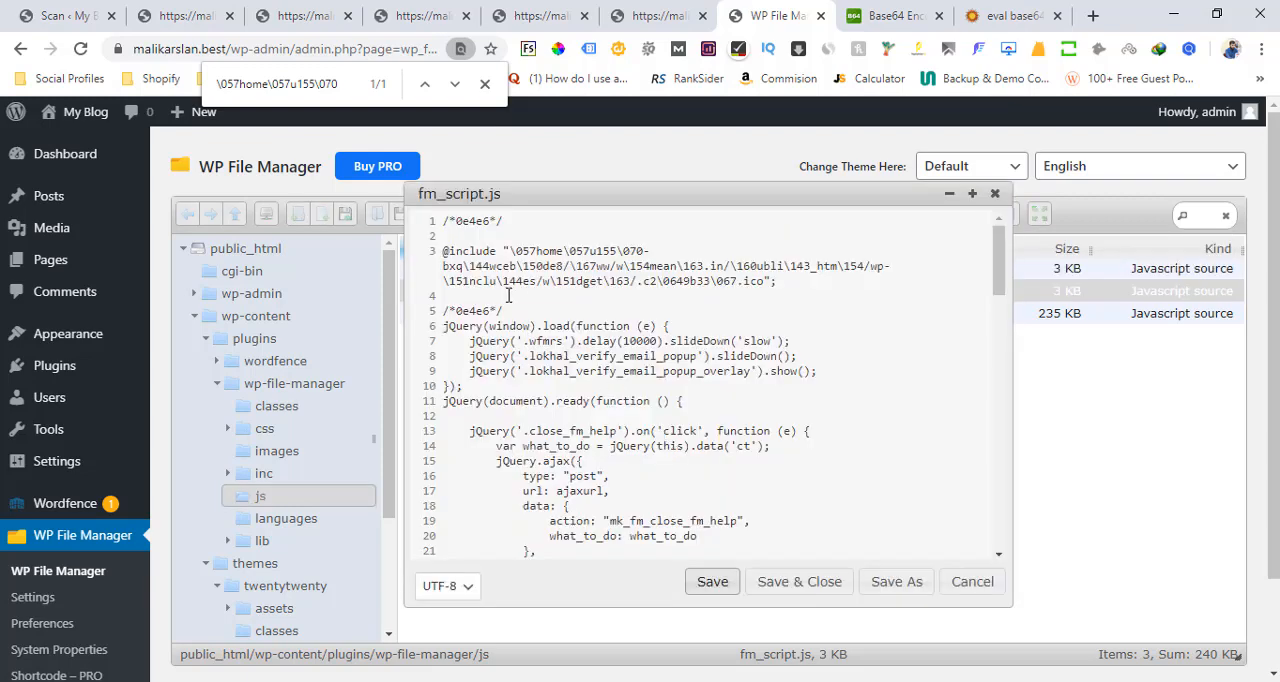
{"action": "key", "text": "ctrl+f"}
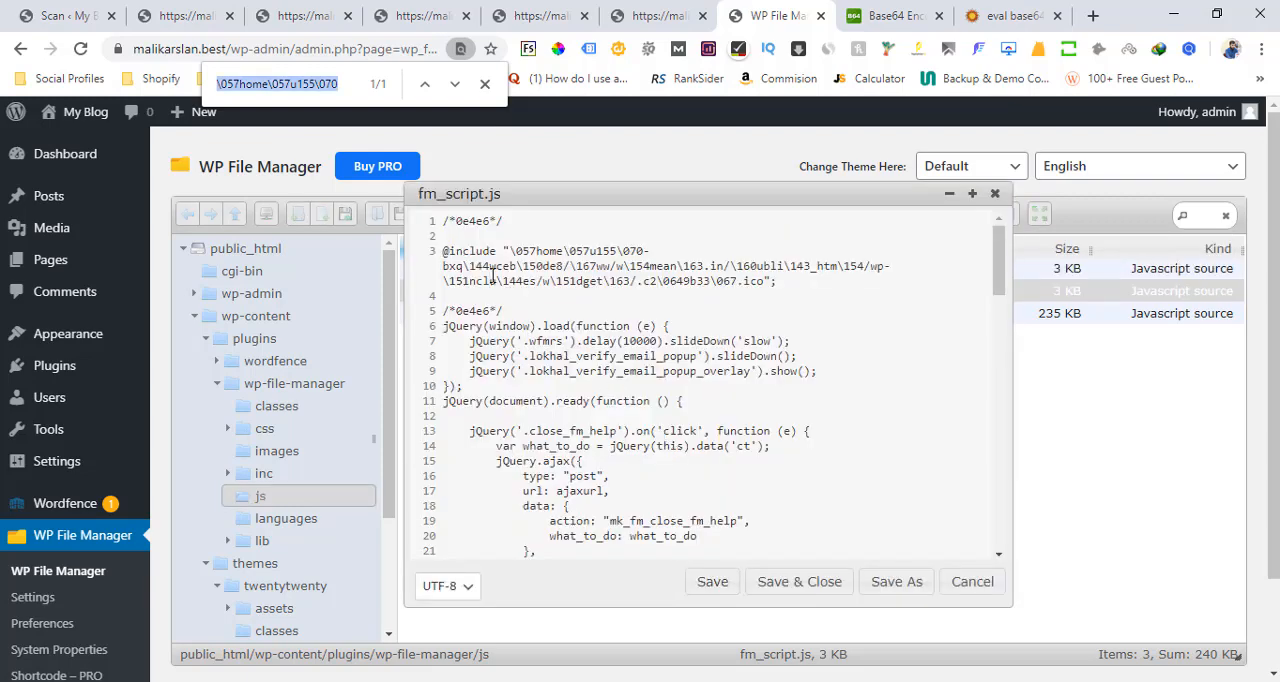
{"action": "key", "text": "ctrl+v"}
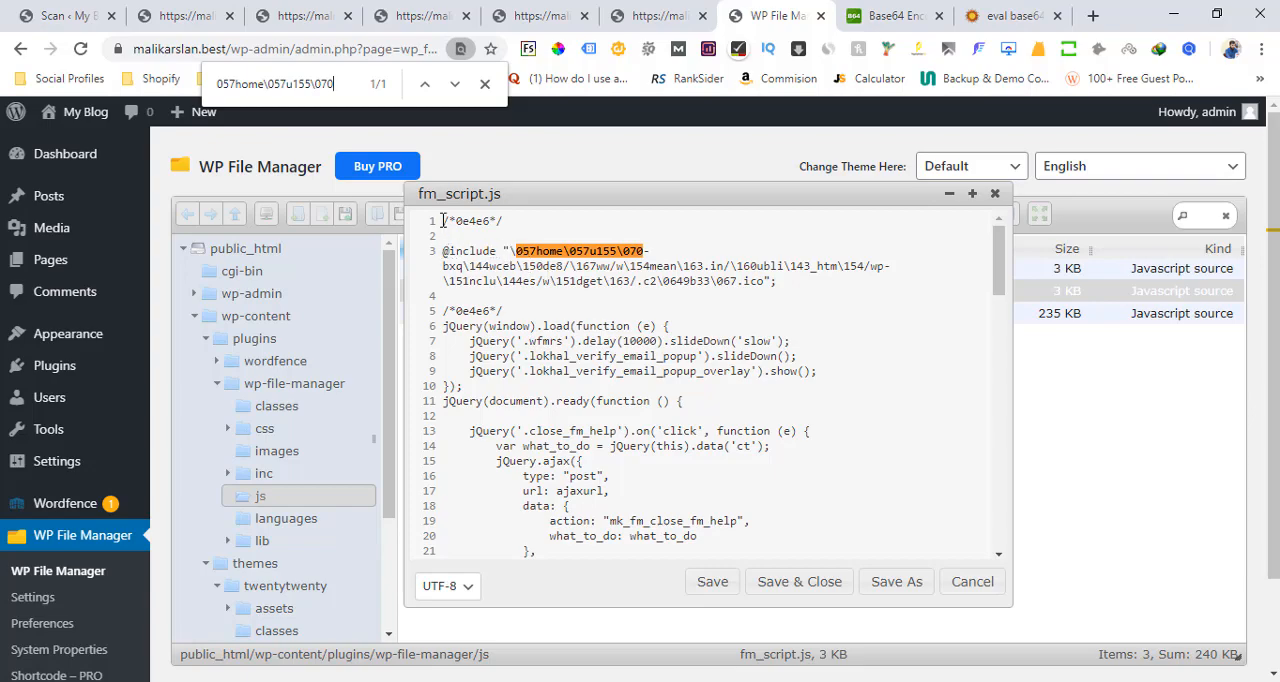
{"action": "left_click_drag", "start_coordinate": [443, 220], "coordinate": [521, 308]}
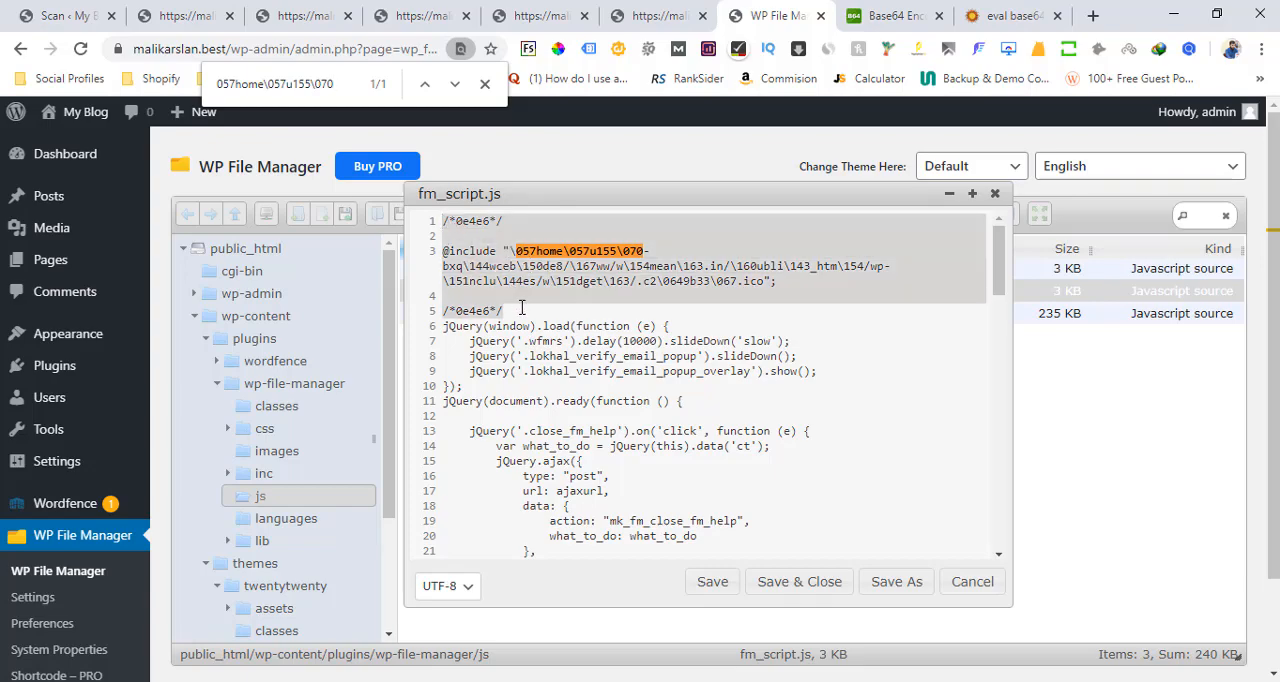
{"action": "key", "text": "BackSpace"}
{"action": "left_click", "coordinate": [800, 582]}
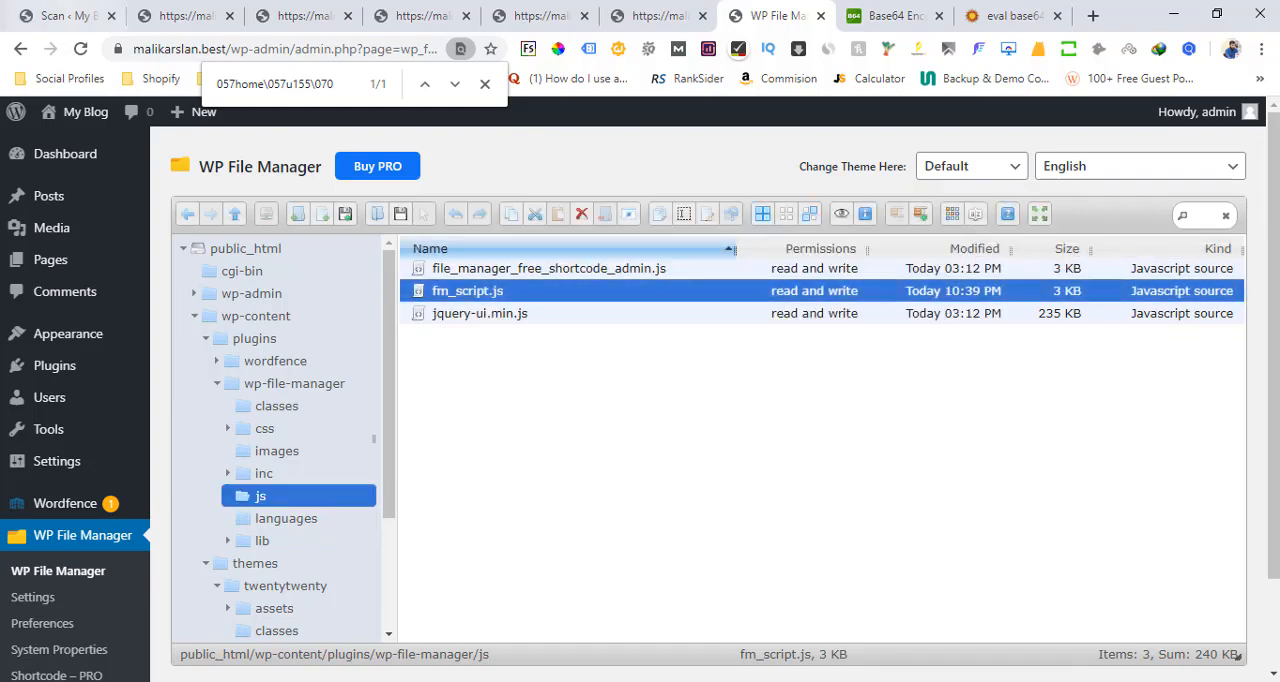
Return to the Wordfence scan results and mark the fm_script.js issue as fixed
{"action": "key", "text": "ctrl+1"}
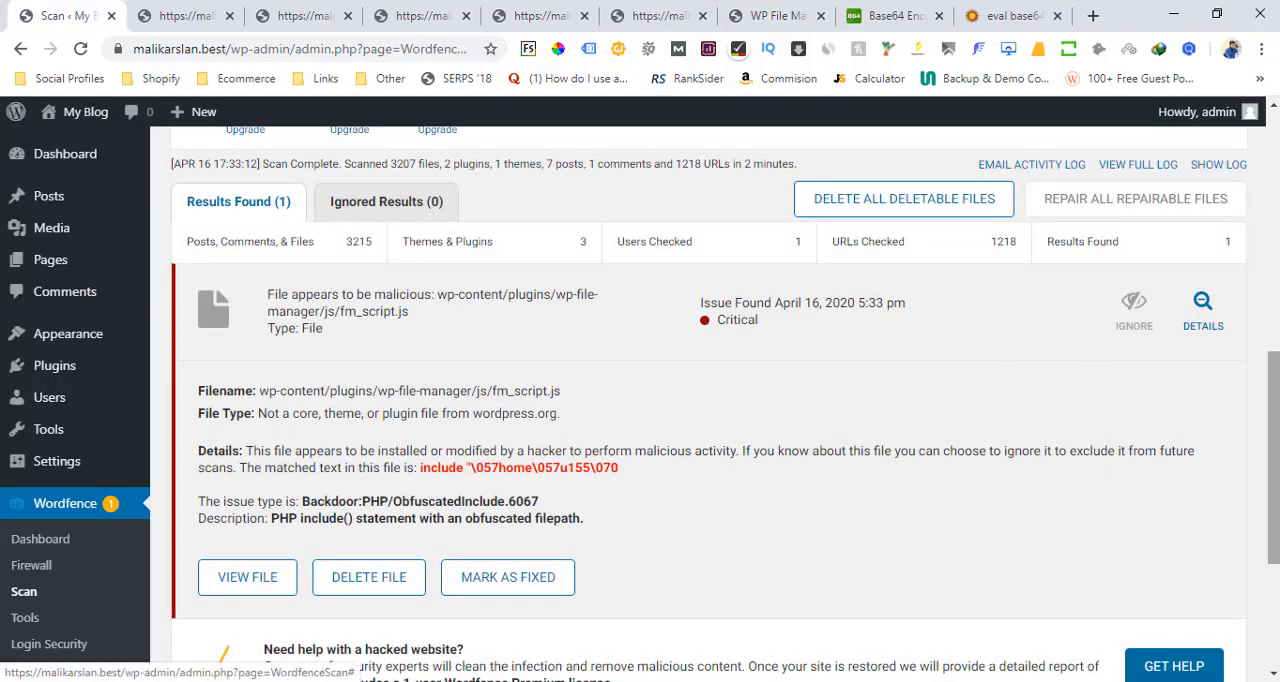
{"action": "scroll", "coordinate": [622, 403], "scroll_direction": "down", "scroll_amount": 1}
{"action": "left_click", "coordinate": [482, 526]}
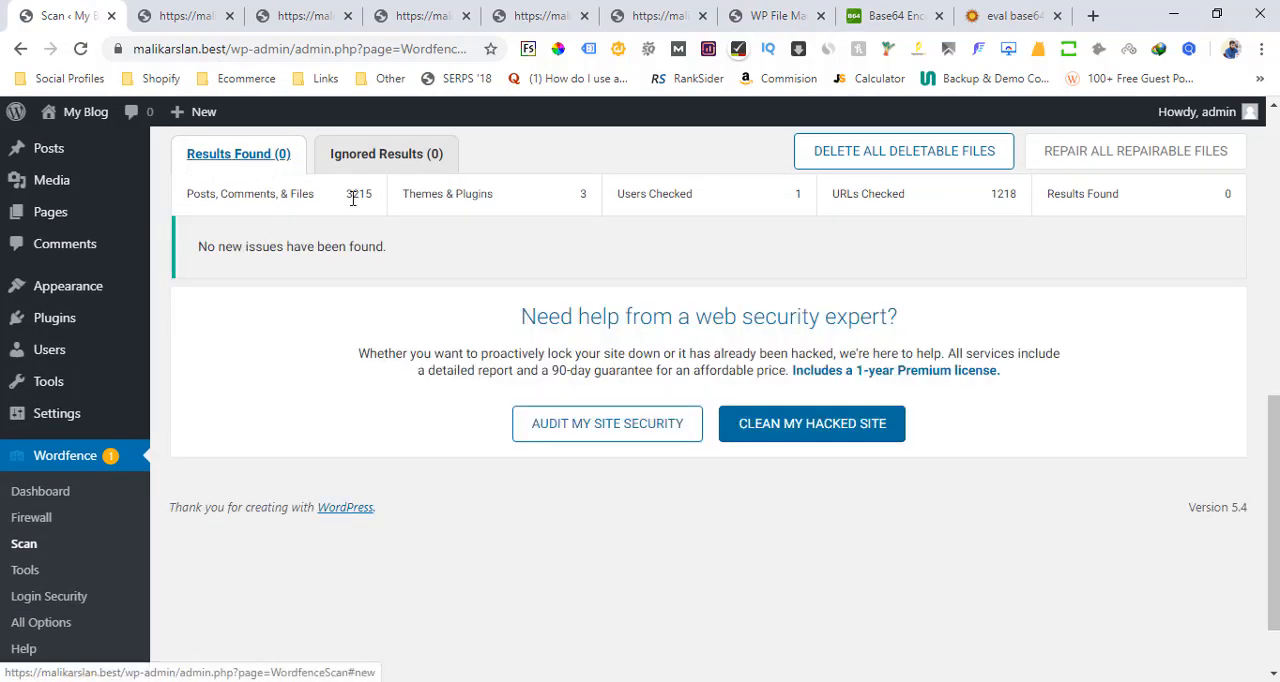
Start a new Wordfence scan and review its stage statuses and results when it completes
{"action": "scroll", "coordinate": [1155, 414], "scroll_direction": "up", "scroll_amount": 3}
{"action": "scroll", "coordinate": [510, 365], "scroll_direction": "up", "scroll_amount": 2}
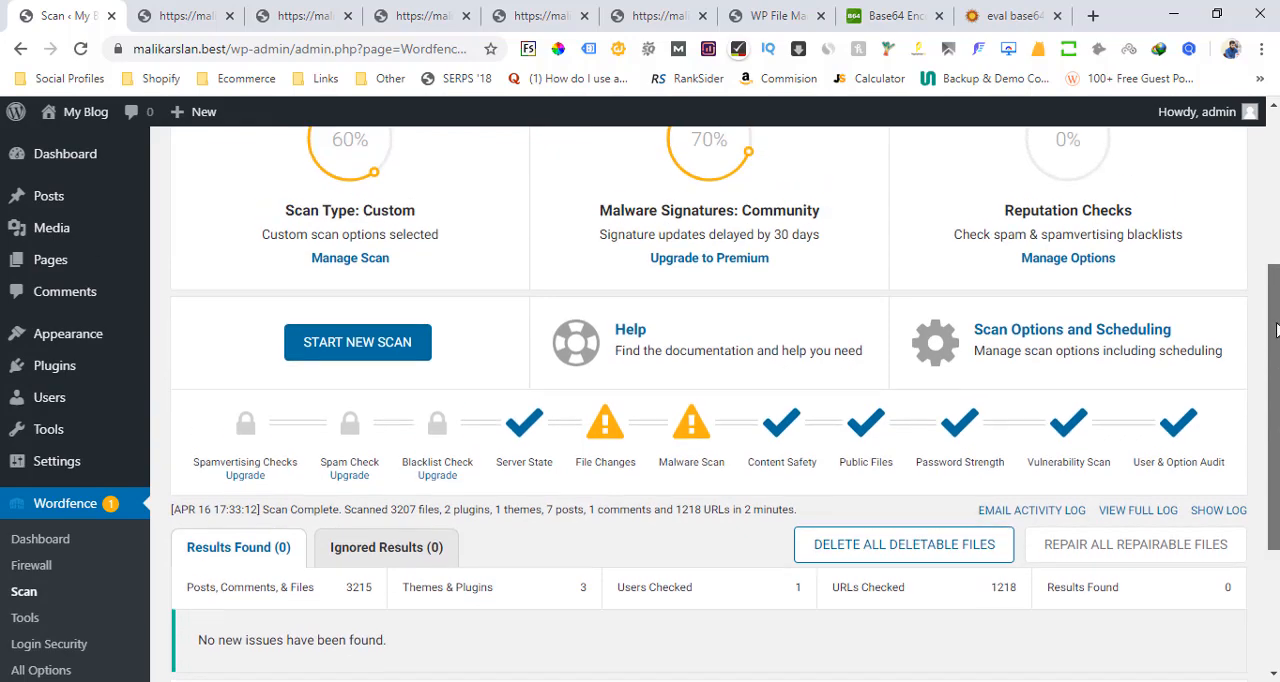
{"action": "left_click", "coordinate": [357, 352]}
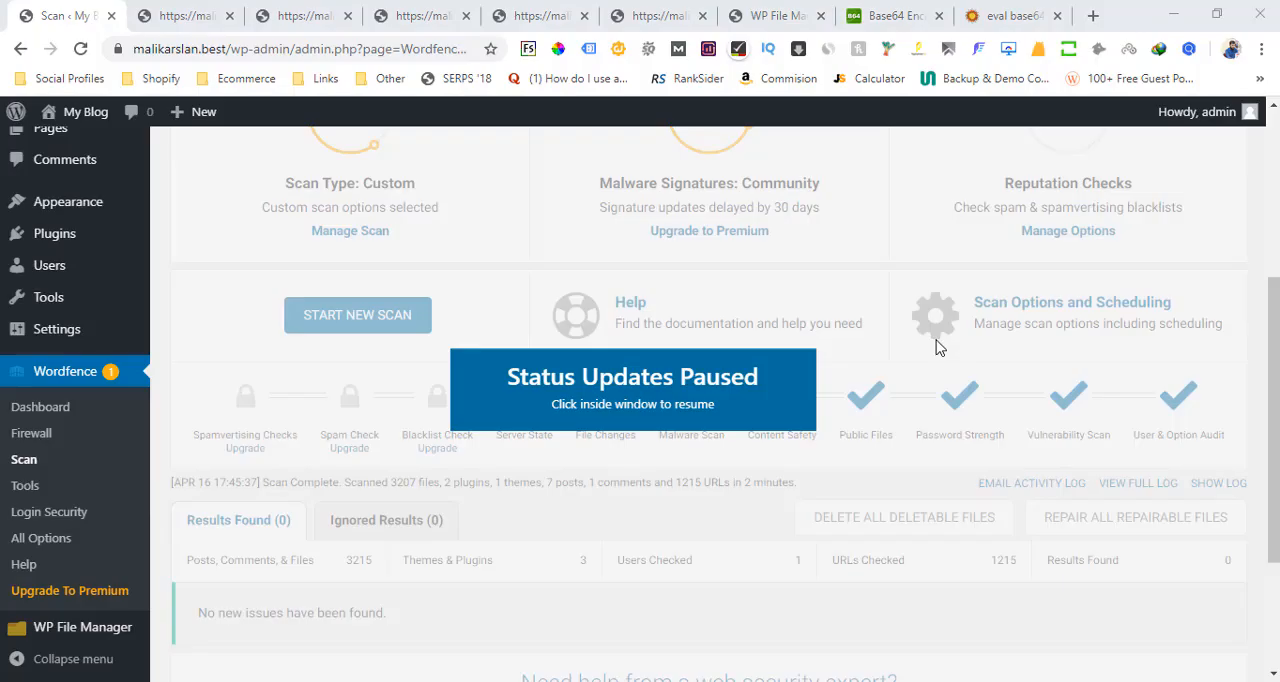
{"action": "left_click", "coordinate": [938, 346]}
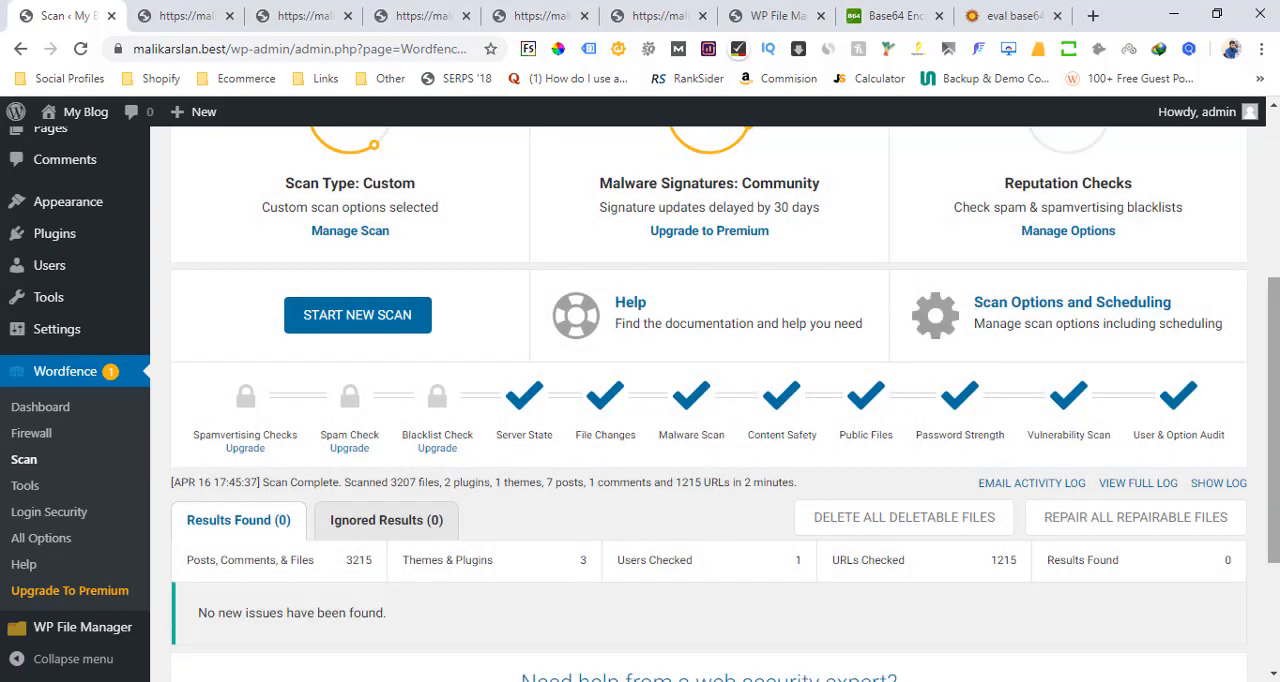
{"action": "left_click_drag", "start_coordinate": [1274, 357], "coordinate": [1274, 422]}
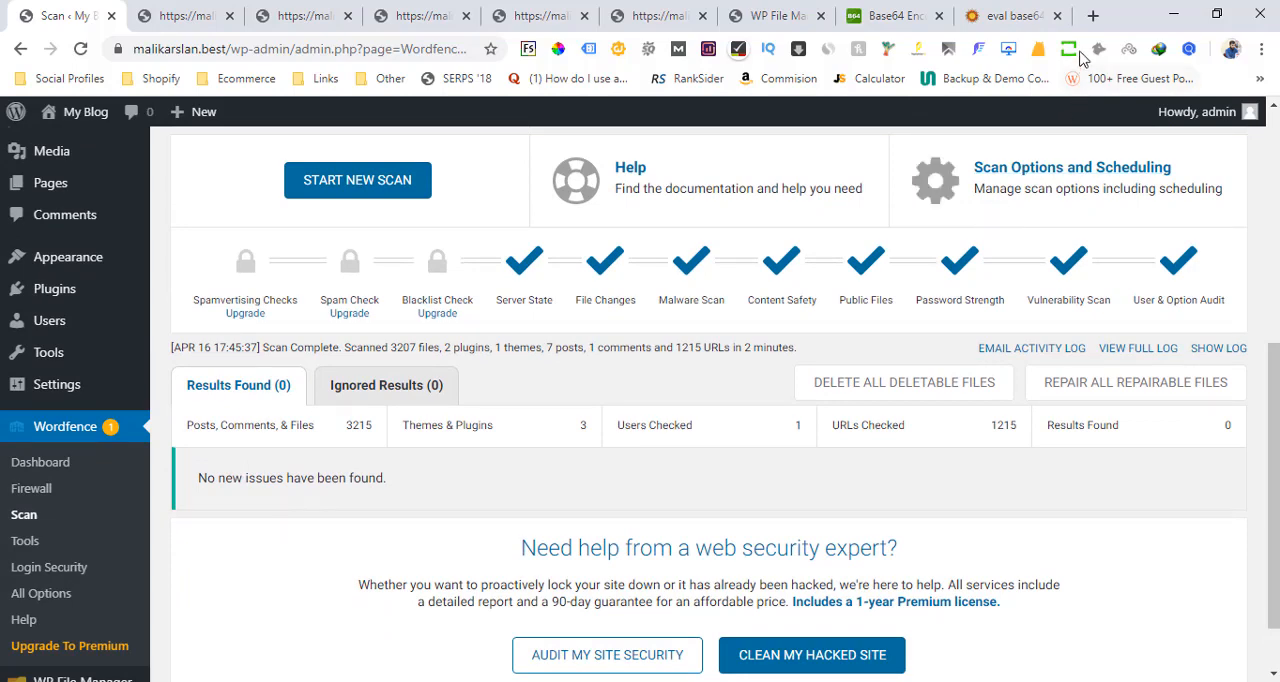
Open the scanned blog's front page in a new browser tab
{"action": "left_click", "coordinate": [1093, 16]}
{"action": "type", "text": "malikarslan"}
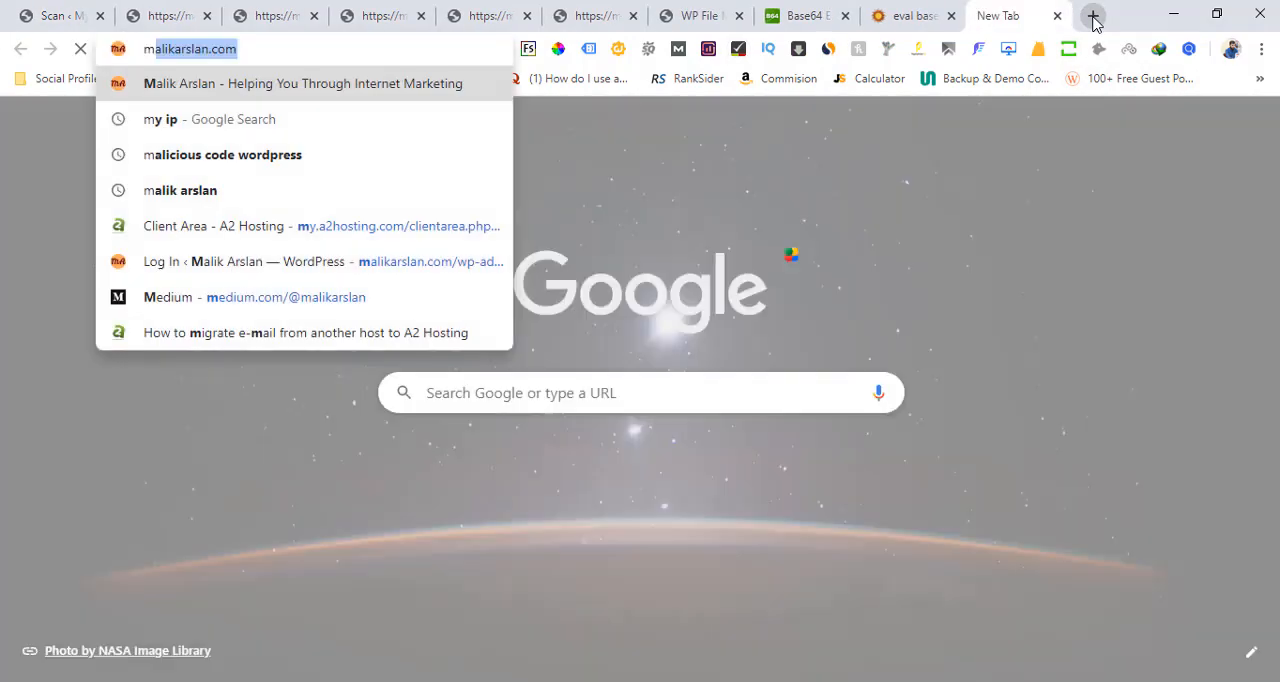
{"action": "type", "text": ".be"}
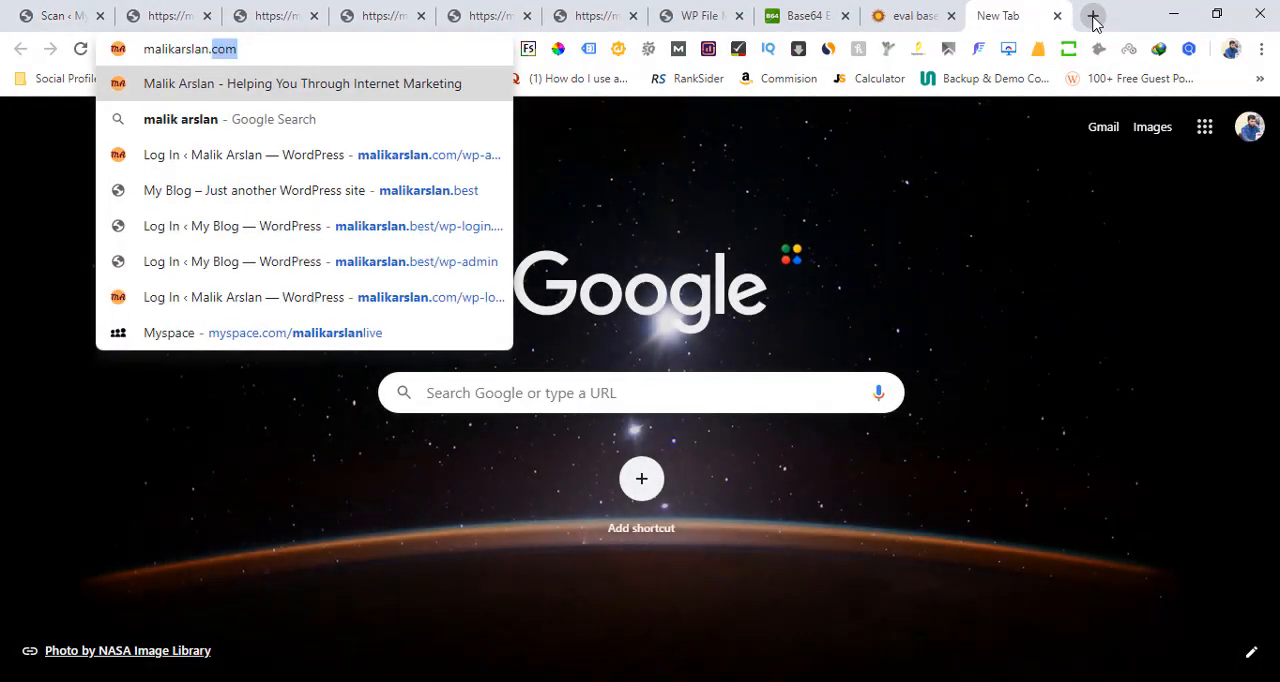
{"action": "key", "text": "Return"}
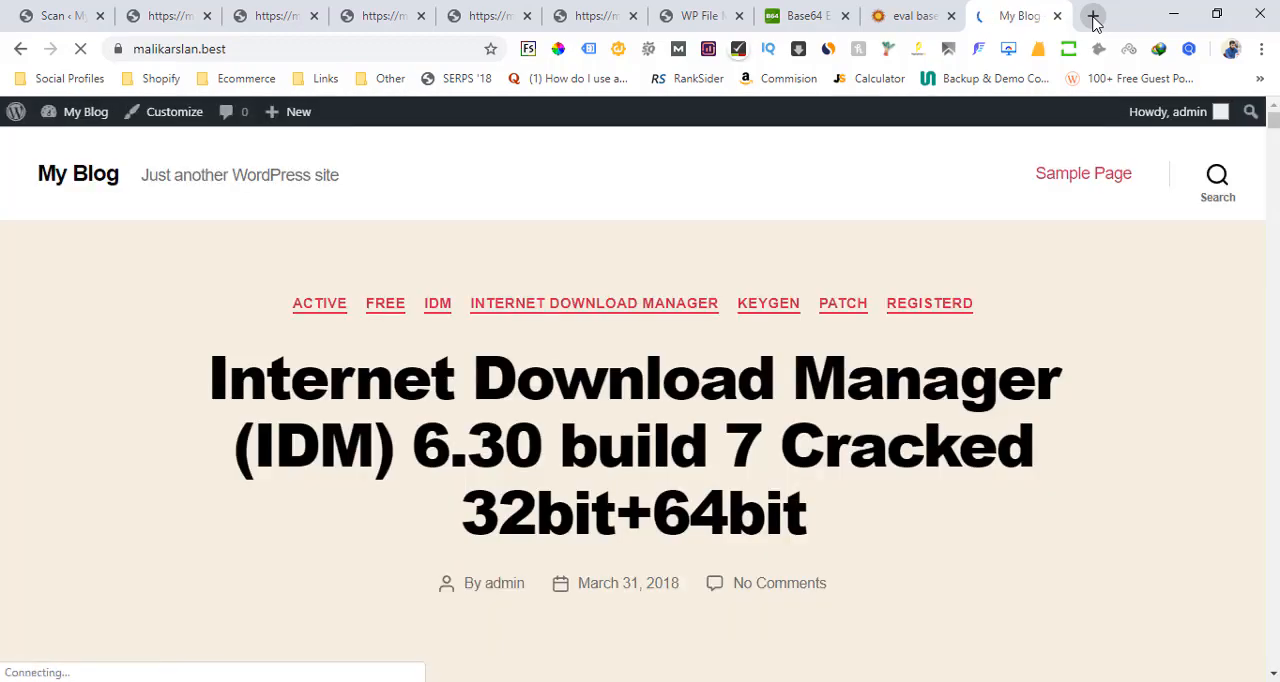
Look over the blog's front page and open the site's Add Plugins page in a new browser tab
{"action": "left_click_drag", "start_coordinate": [1272, 120], "coordinate": [1274, 357]}
{"action": "left_click", "coordinate": [66, 15]}
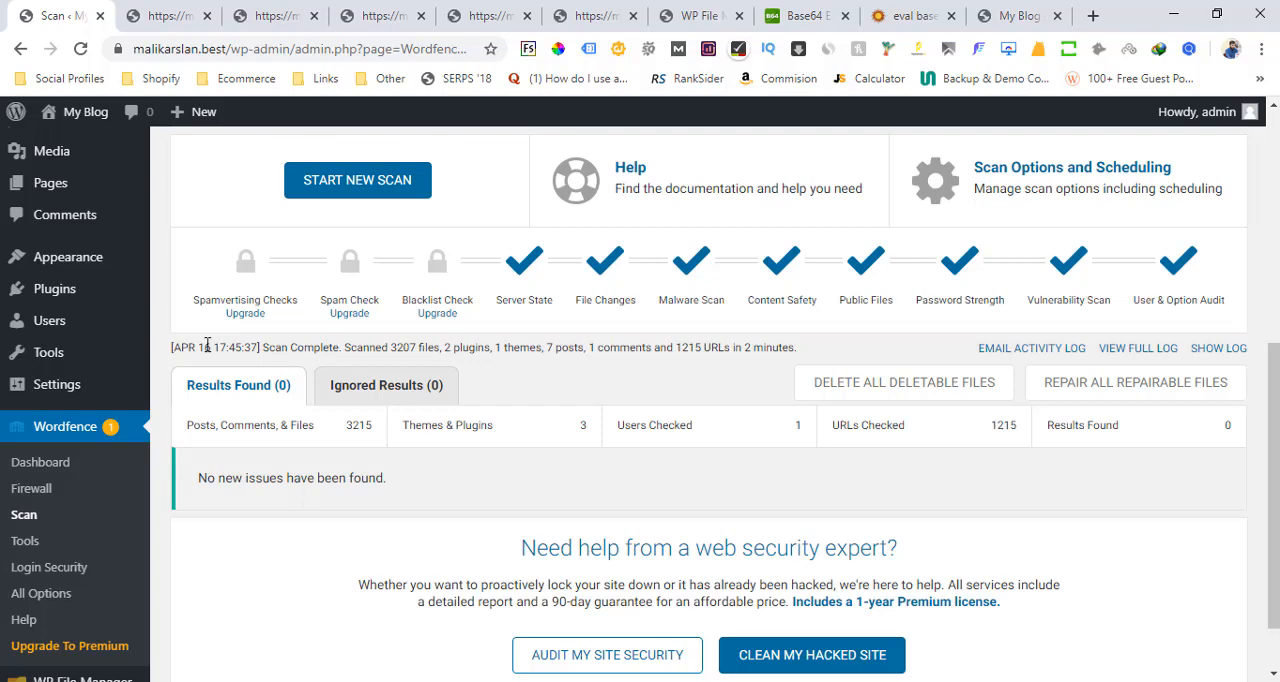
{"action": "mouse_move", "coordinate": [23, 294]}
{"action": "middle_click", "coordinate": [181, 318]}
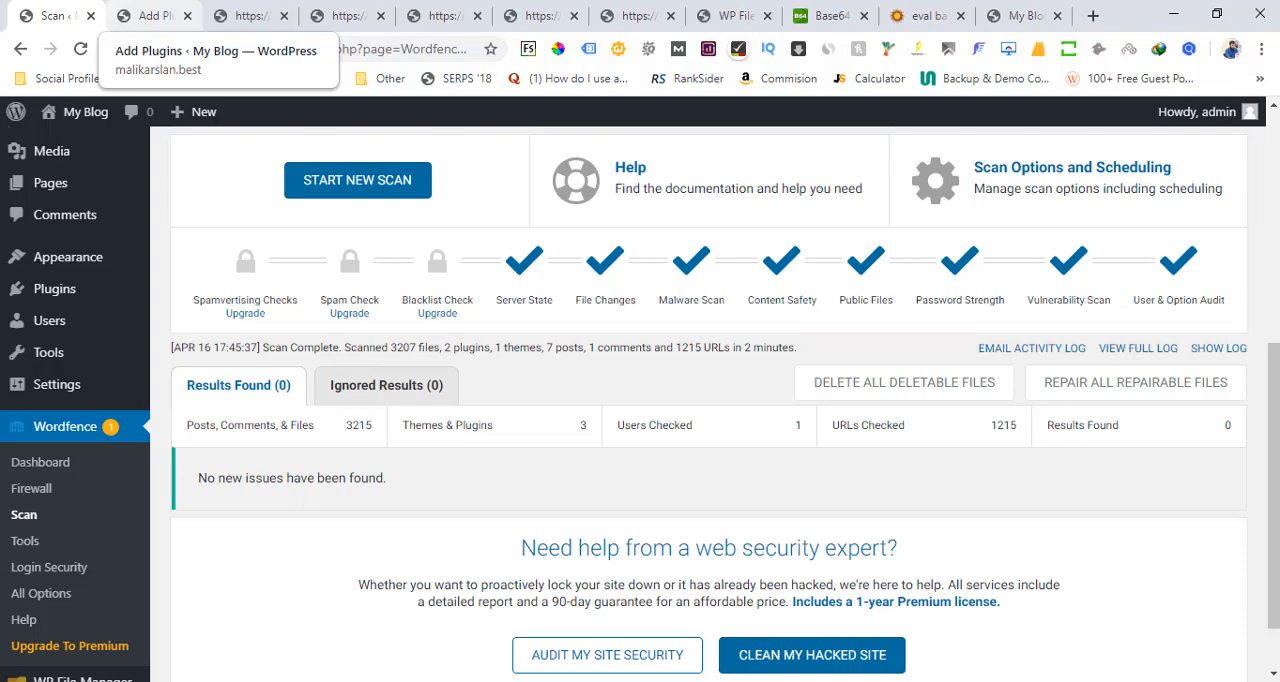
{"action": "left_click", "coordinate": [126, 8]}
Search the plugin directory for "anti malware security"
{"action": "left_click", "coordinate": [1052, 212]}
{"action": "type", "text": "ani"}
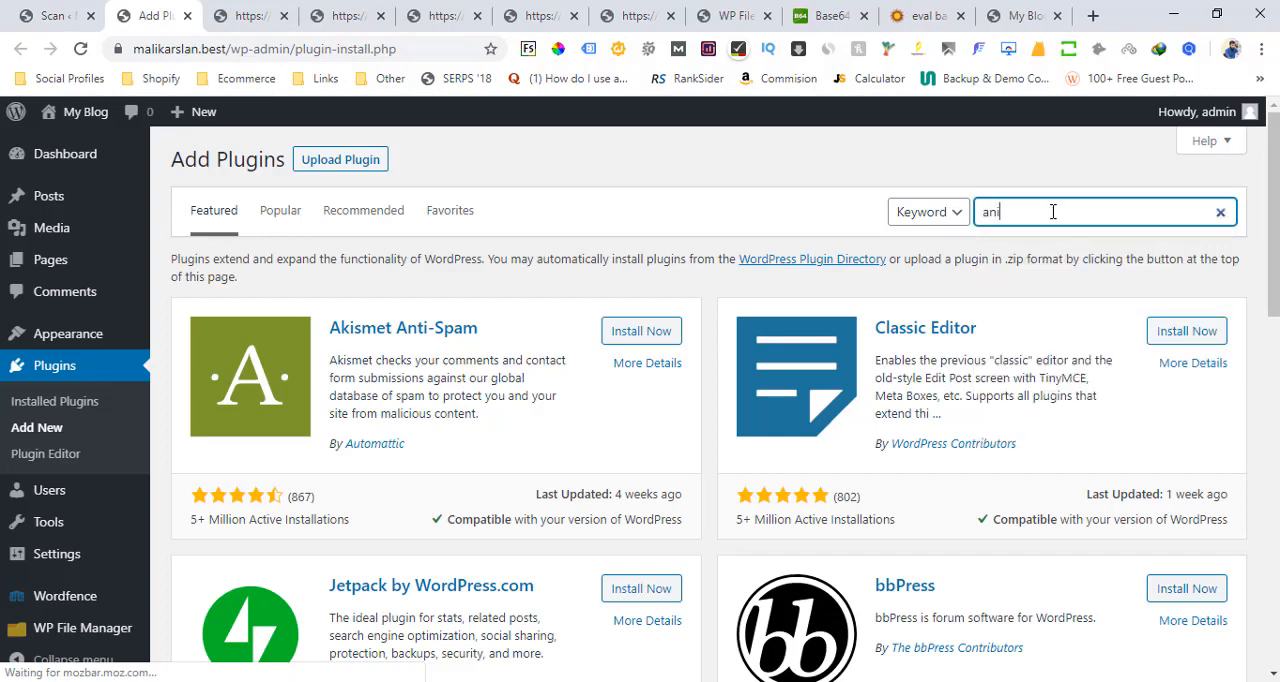
{"action": "type", "text": "t malware"}
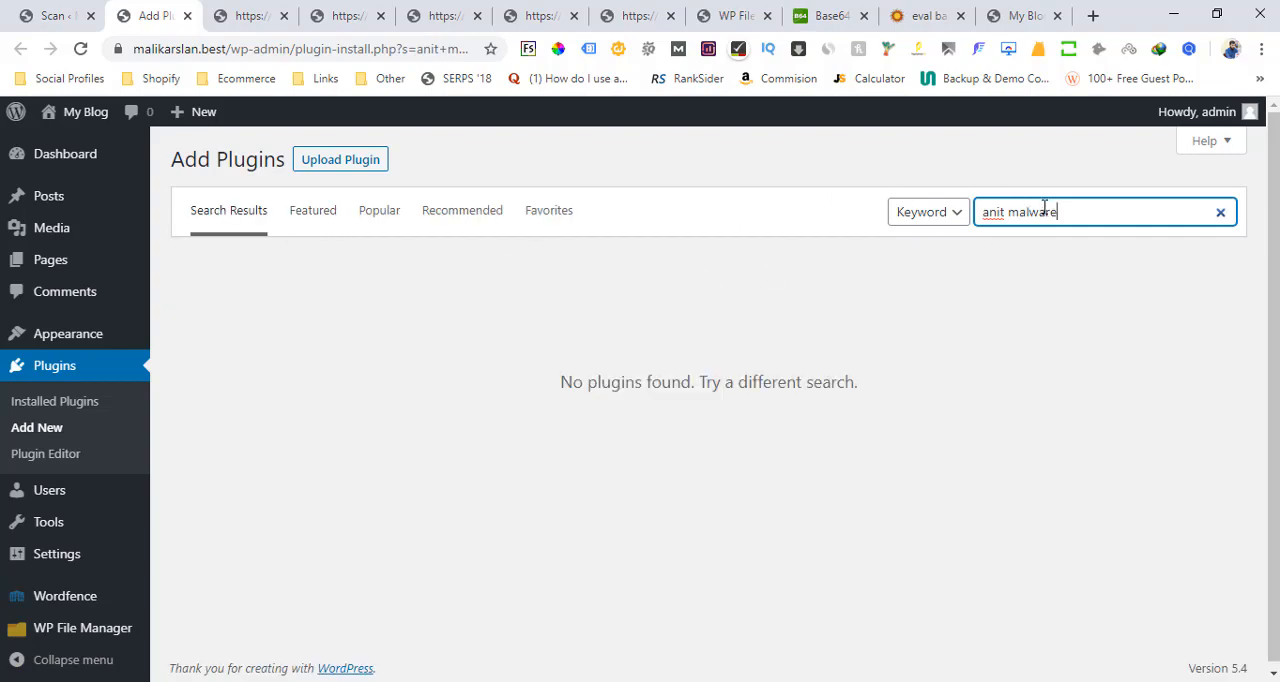
{"action": "left_click_drag", "start_coordinate": [1080, 216], "coordinate": [972, 220]}
{"action": "type", "text": "an"}
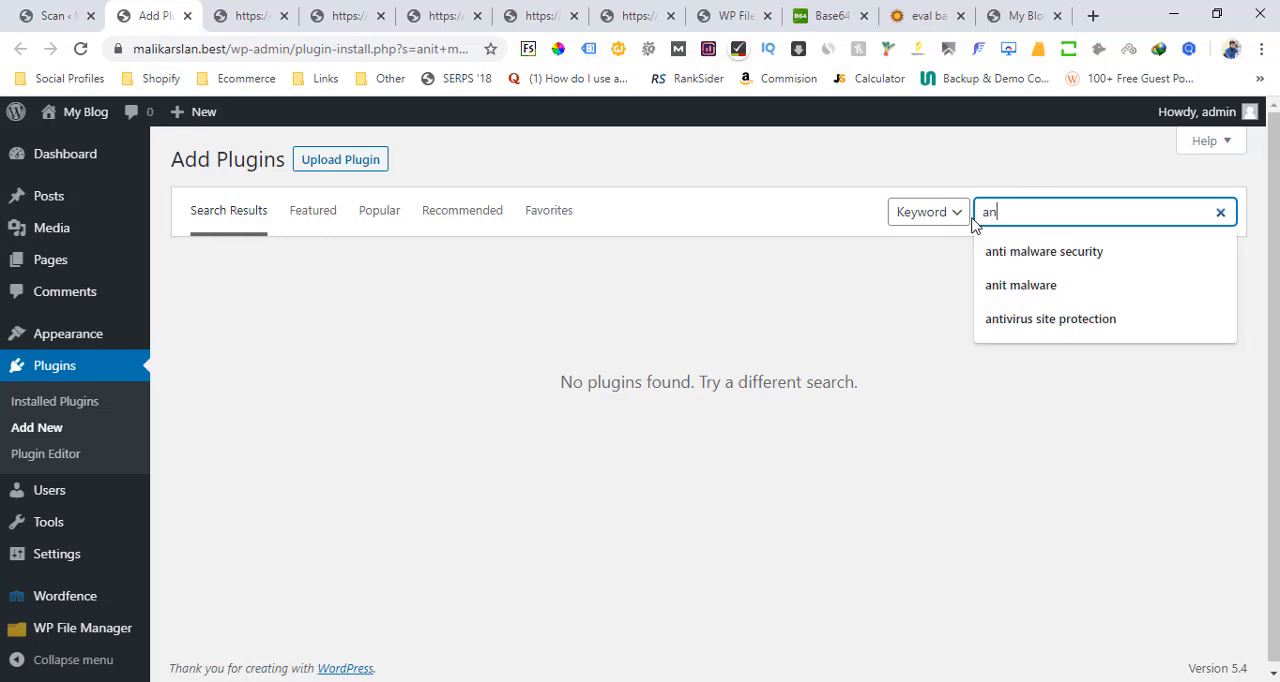
{"action": "type", "text": "ti"}
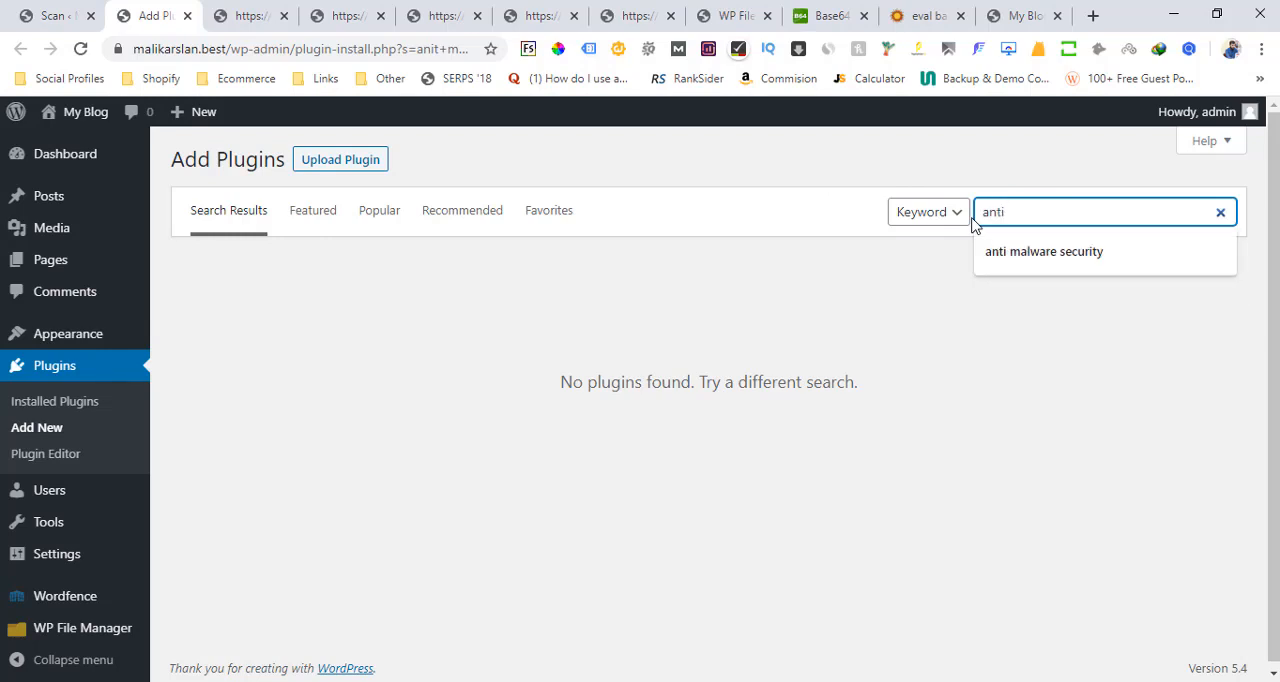
{"action": "key", "text": "Down"}
{"action": "key", "text": "Down"}
{"action": "key", "text": "Down"}
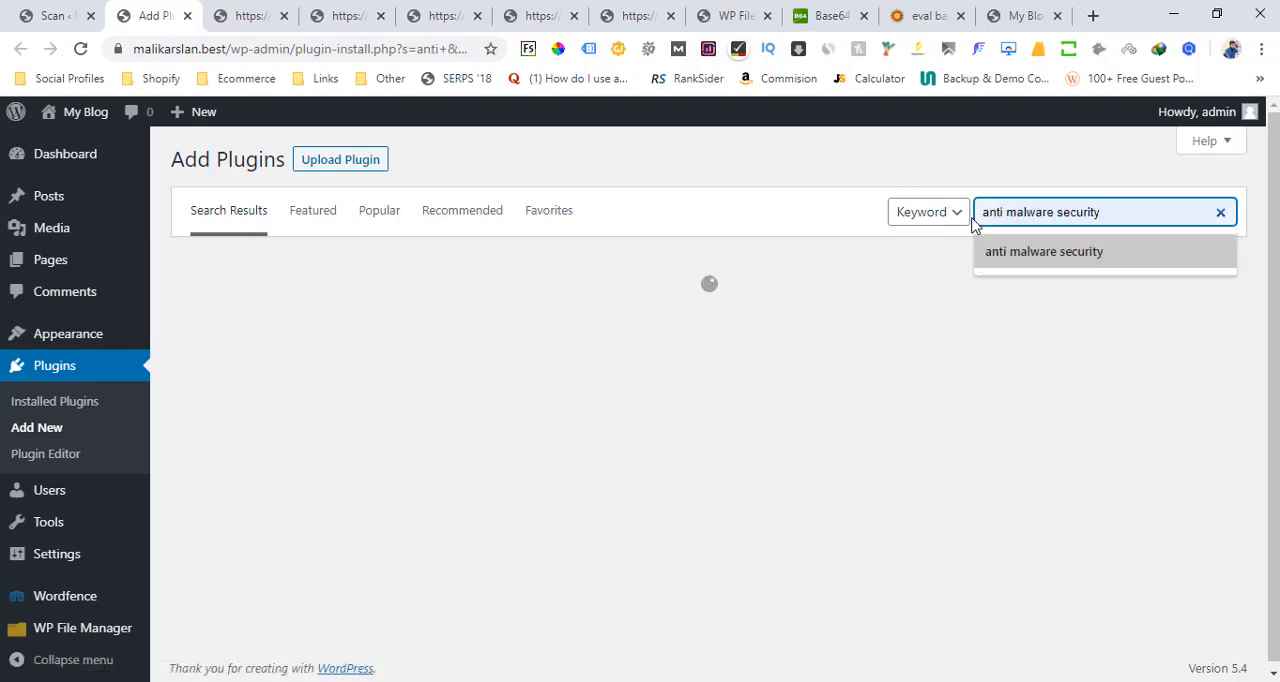
{"action": "key", "text": "Return"}
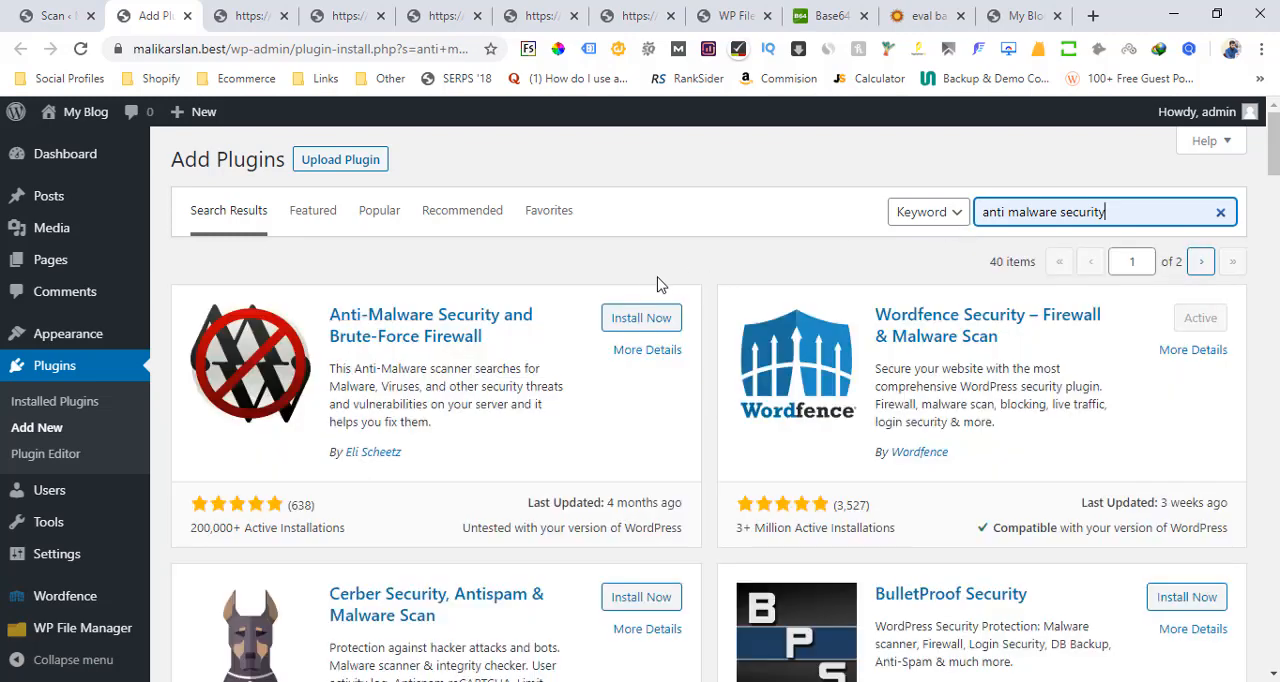
Install and activate the Anti-Malware Security and Brute-Force Firewall plugin, and open its scan settings
{"action": "left_click", "coordinate": [640, 319]}
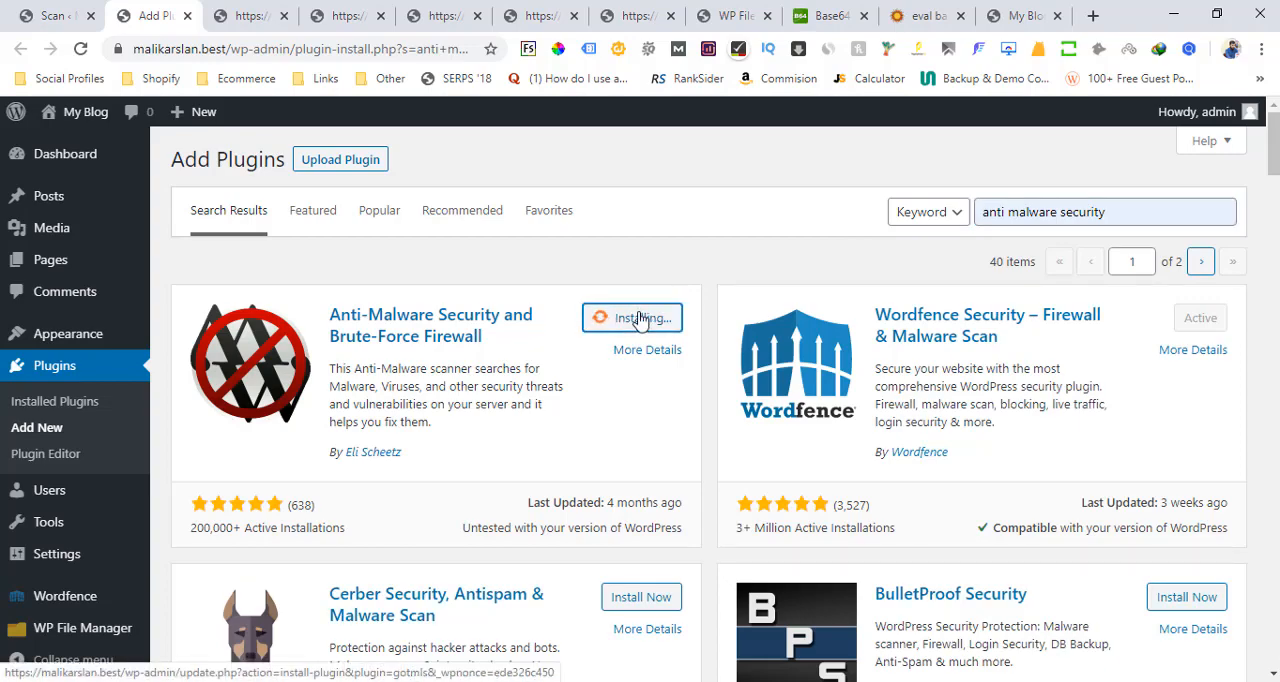
{"action": "left_click", "coordinate": [640, 320]}
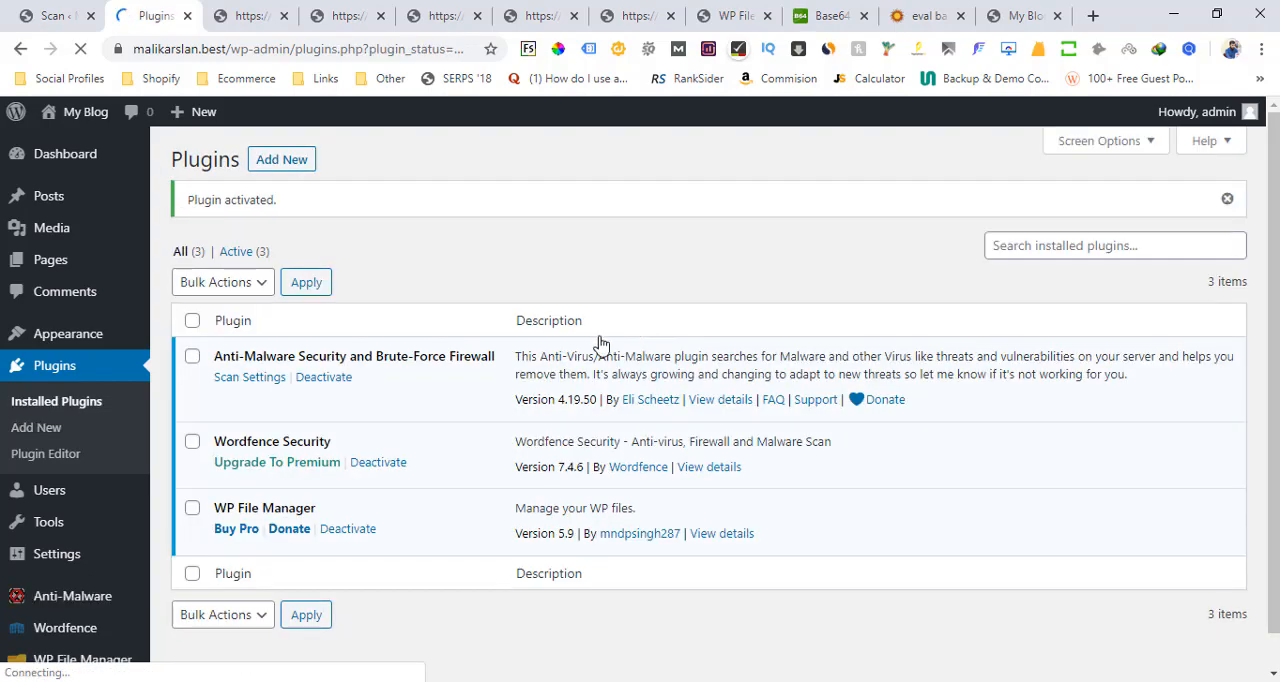
{"action": "left_click", "coordinate": [246, 379]}
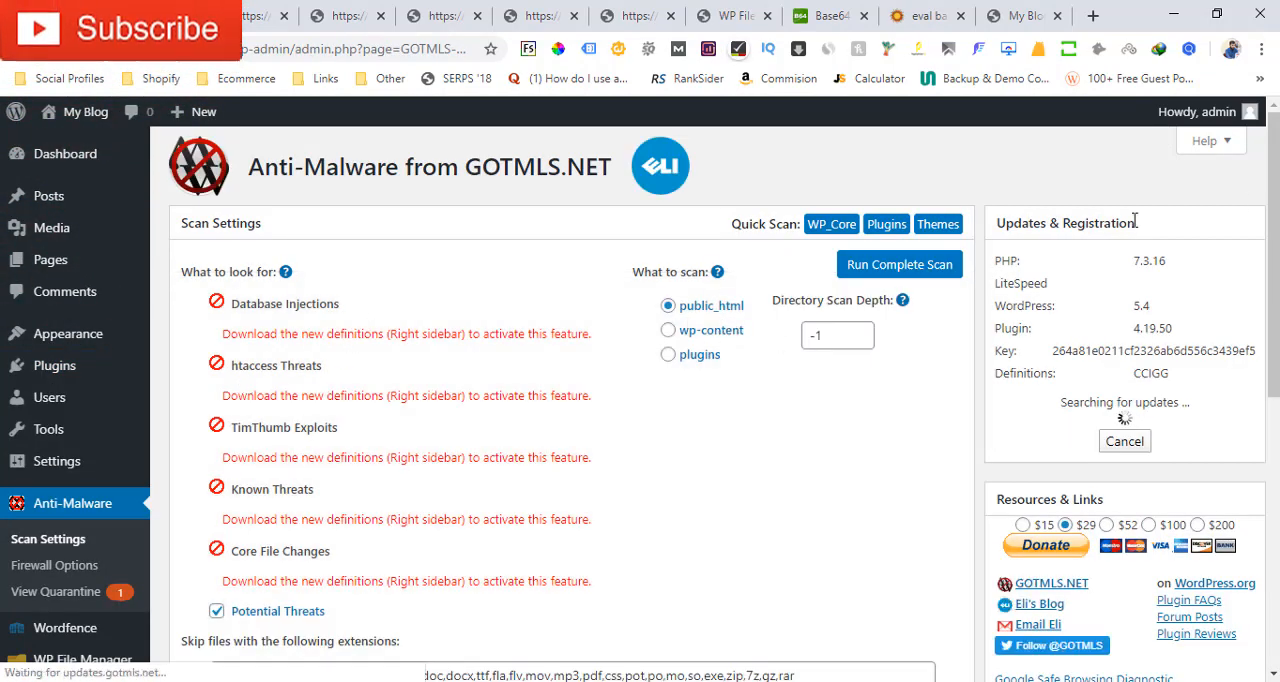
Download the new malware definitions for the Anti-Malware plugin and check the definition update status
{"action": "left_click_drag", "start_coordinate": [1273, 245], "coordinate": [1273, 281]}
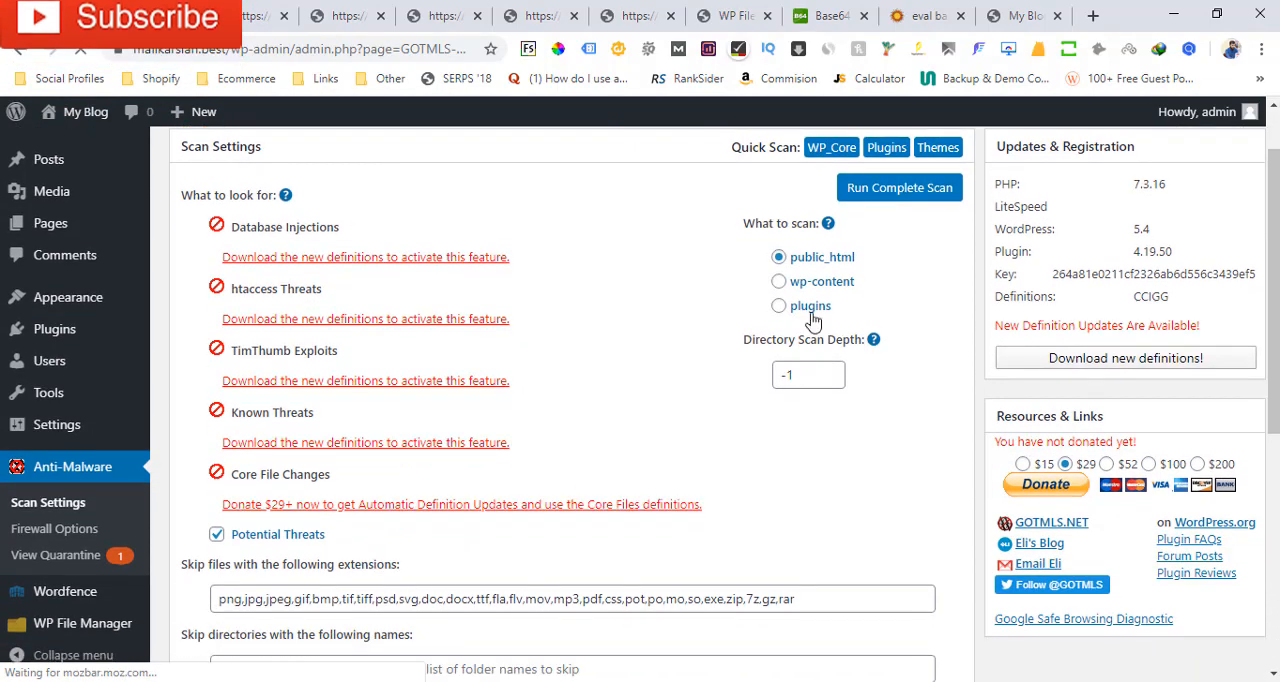
{"action": "left_click", "coordinate": [1124, 366]}
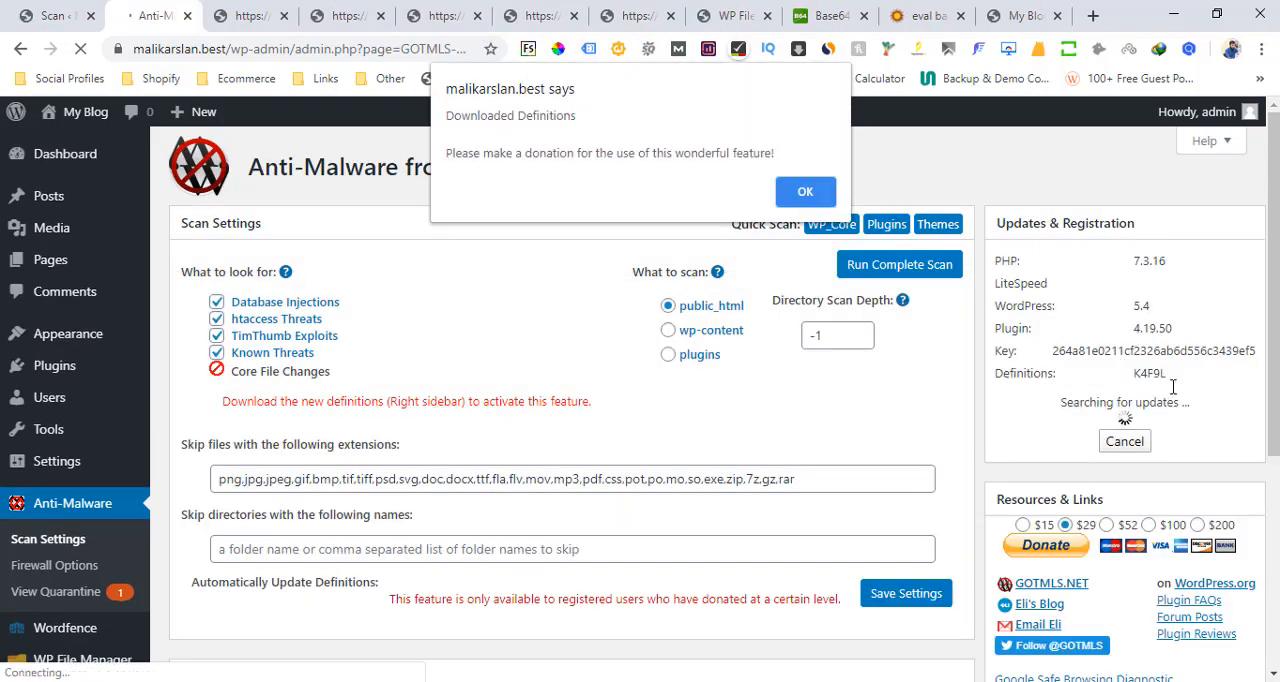
{"action": "left_click", "coordinate": [806, 192]}
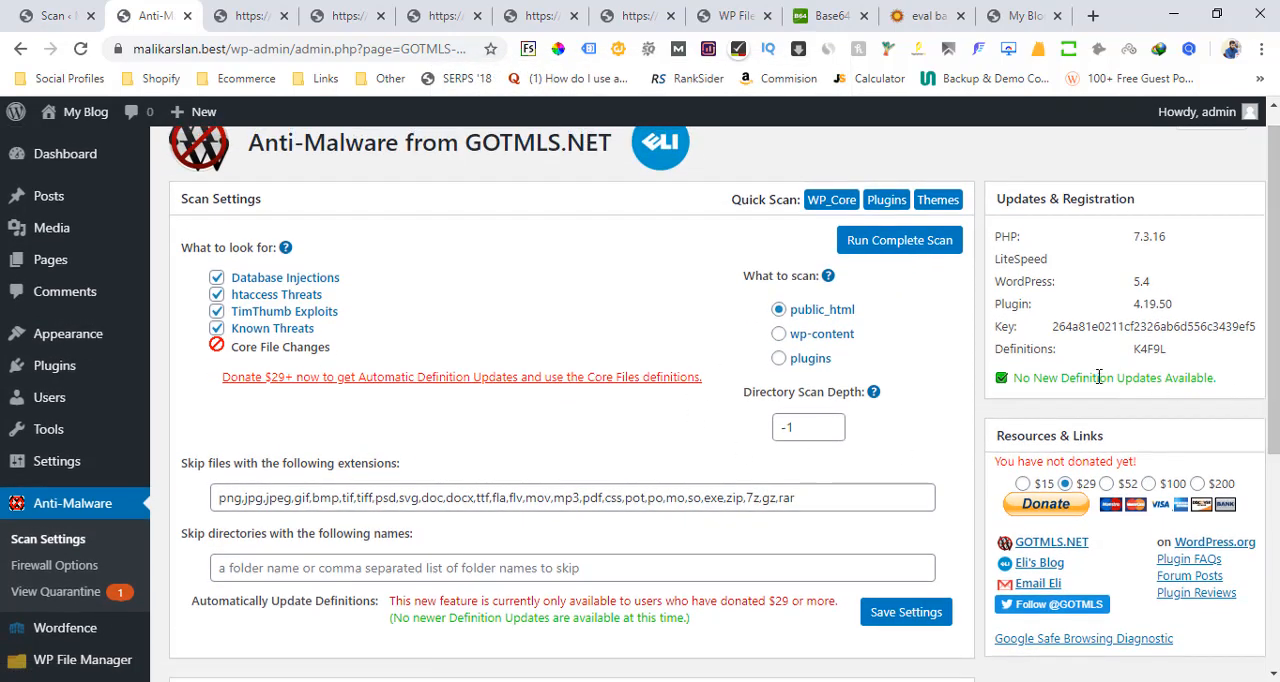
{"action": "left_click_drag", "start_coordinate": [1220, 378], "coordinate": [995, 395]}
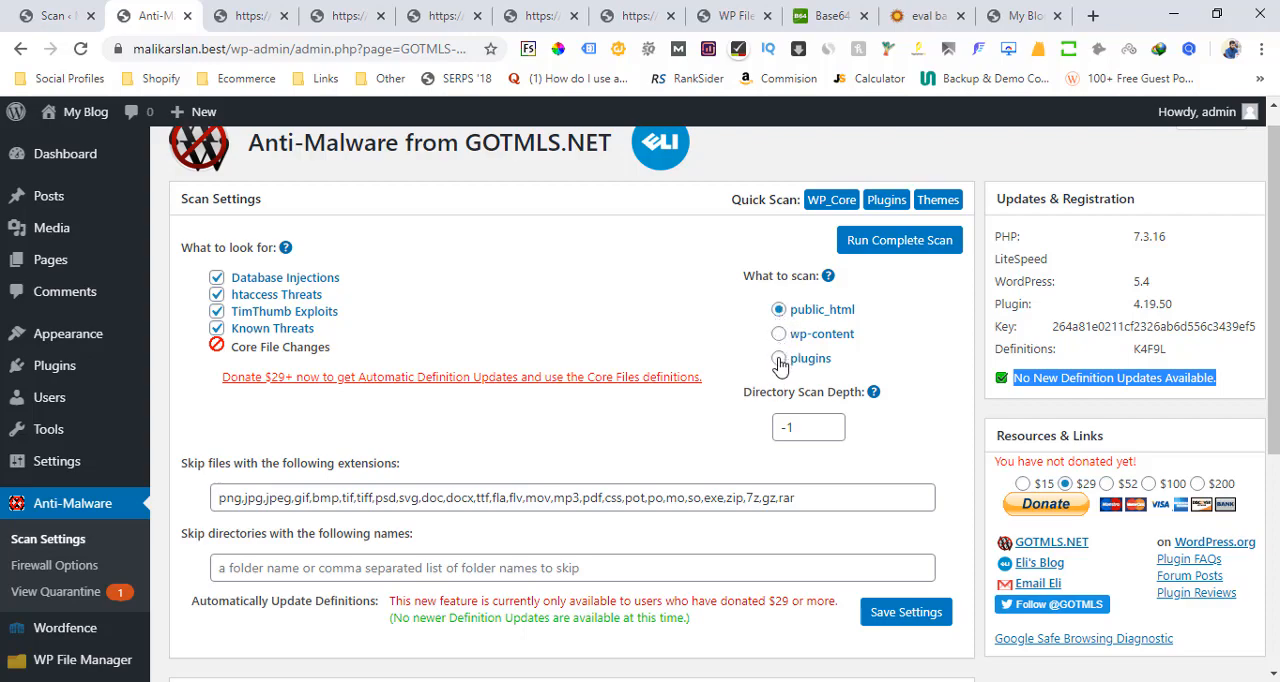
Examine the Anti-Malware scan settings, including the scan targets, directory scan depth and the file extensions to skip
{"action": "scroll", "coordinate": [780, 365], "scroll_direction": "down", "scroll_amount": 1}
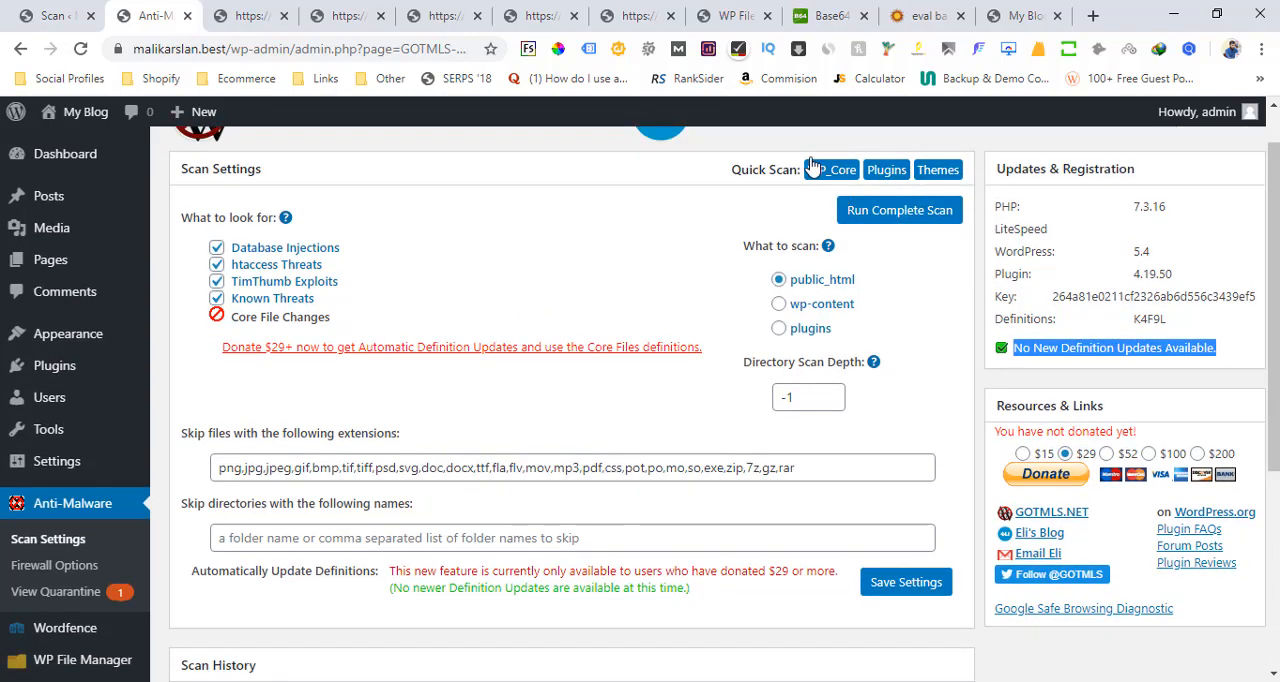
{"action": "scroll", "coordinate": [640, 403], "scroll_direction": "down", "scroll_amount": 1}
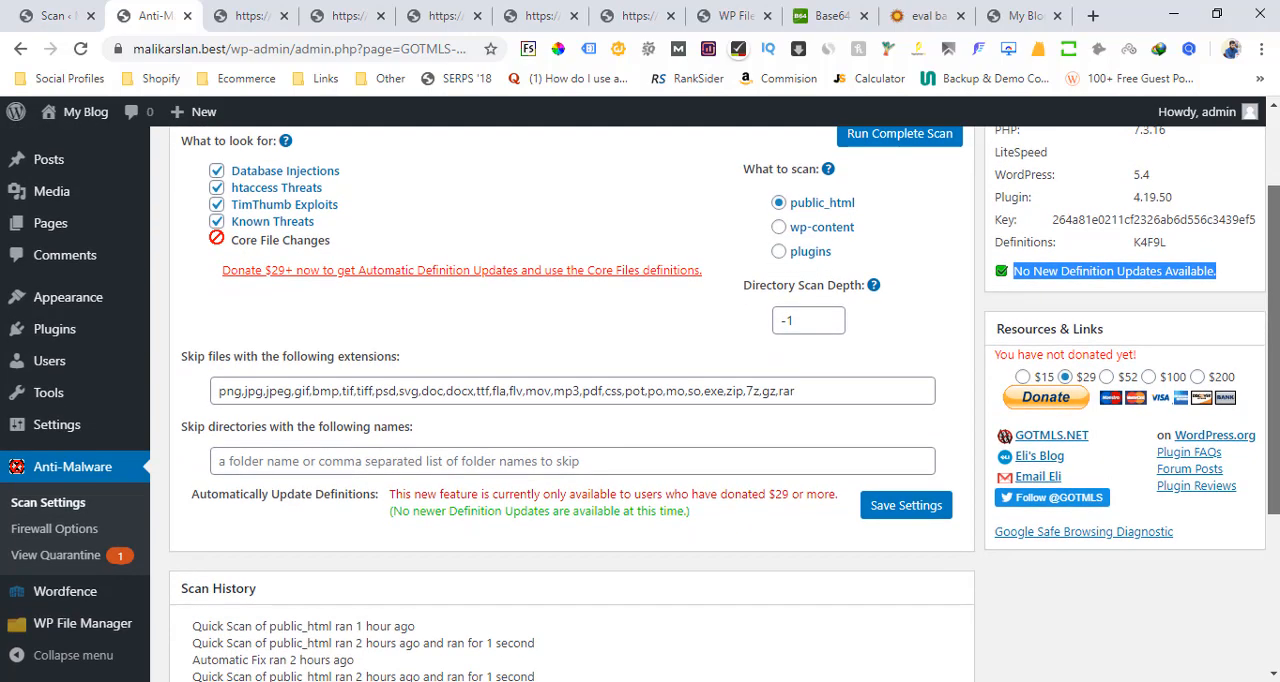
{"action": "left_click_drag", "start_coordinate": [806, 324], "coordinate": [769, 328]}
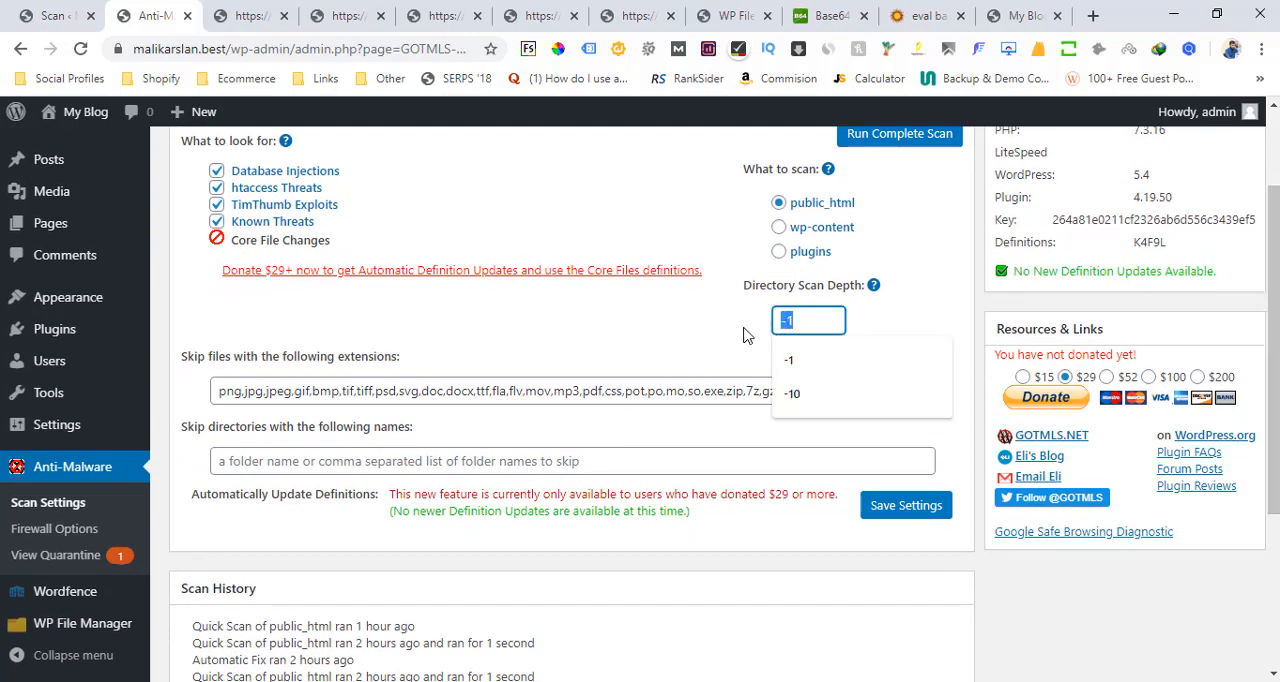
{"action": "left_click", "coordinate": [741, 329]}
{"action": "left_click_drag", "start_coordinate": [817, 390], "coordinate": [201, 380]}
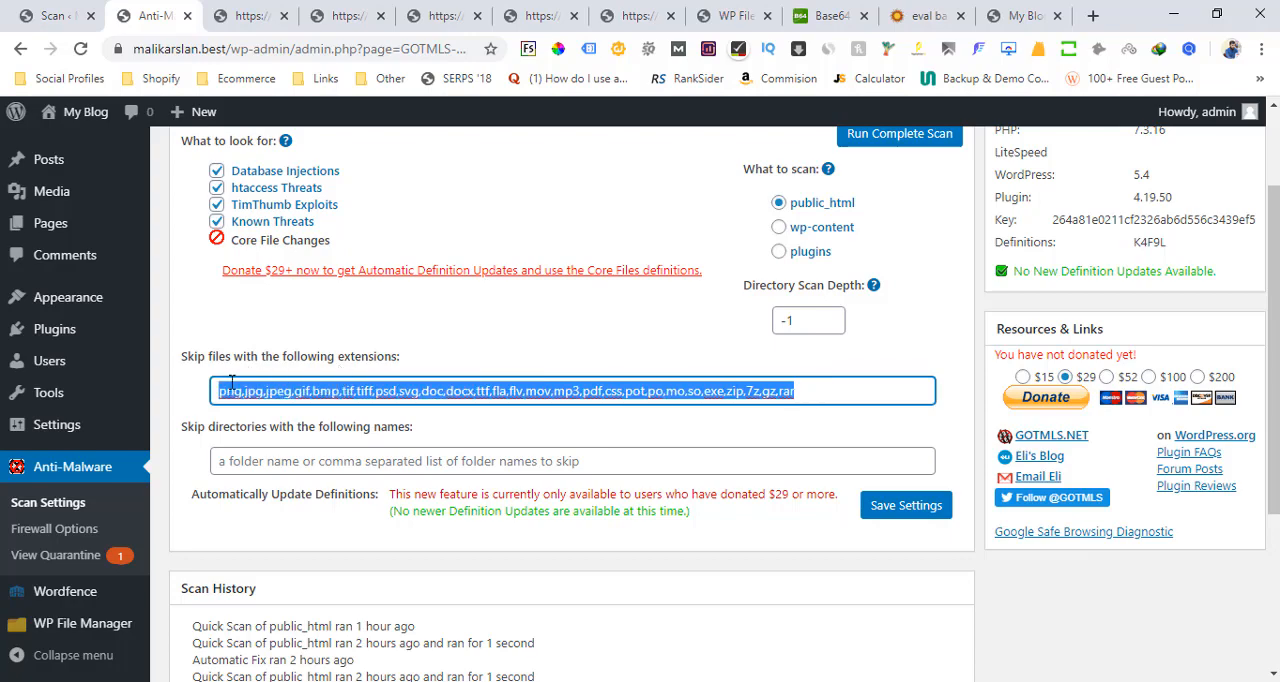
{"action": "left_click", "coordinate": [237, 388]}
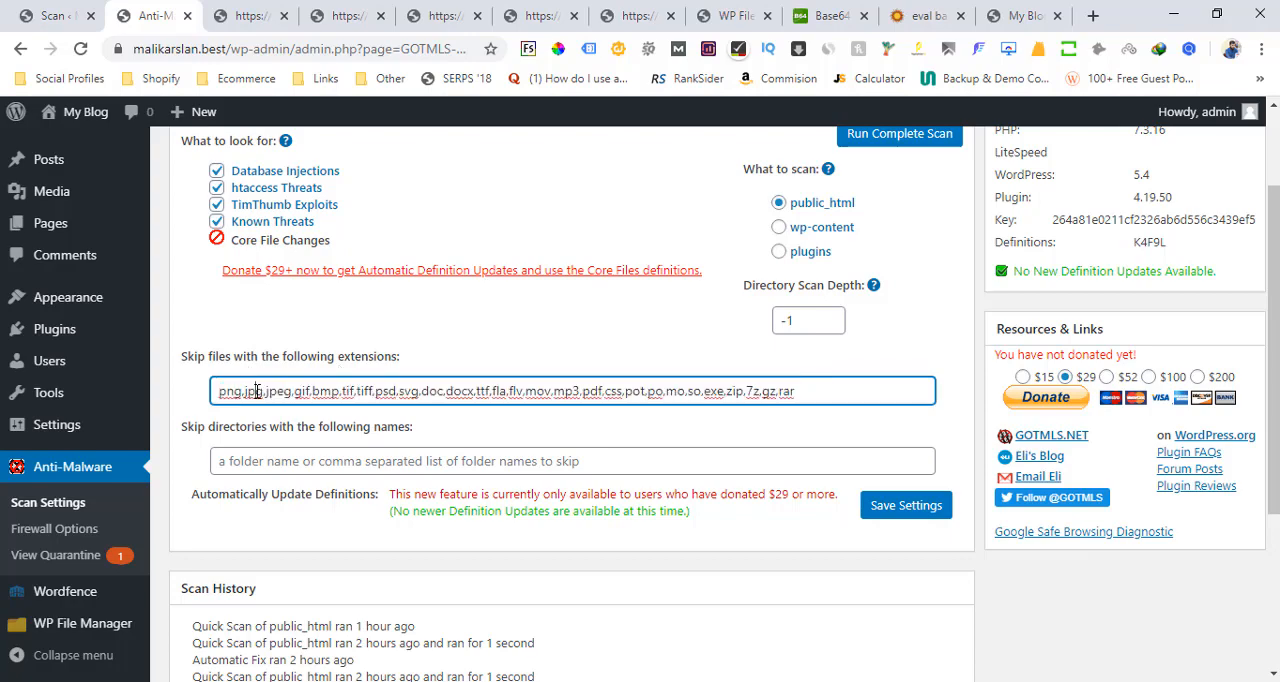
{"action": "left_click", "coordinate": [817, 388]}
{"action": "left_click_drag", "start_coordinate": [817, 388], "coordinate": [165, 387]}
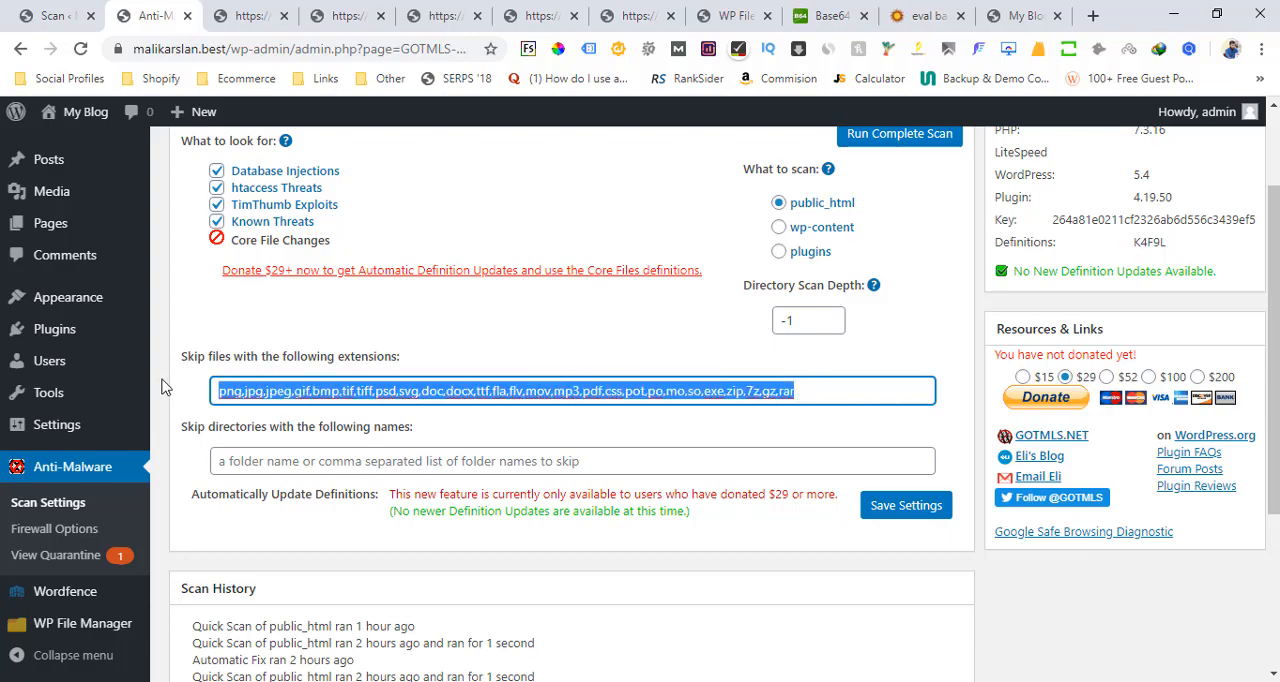
{"action": "left_click", "coordinate": [795, 392]}
{"action": "left_click_drag", "start_coordinate": [808, 392], "coordinate": [783, 392]}
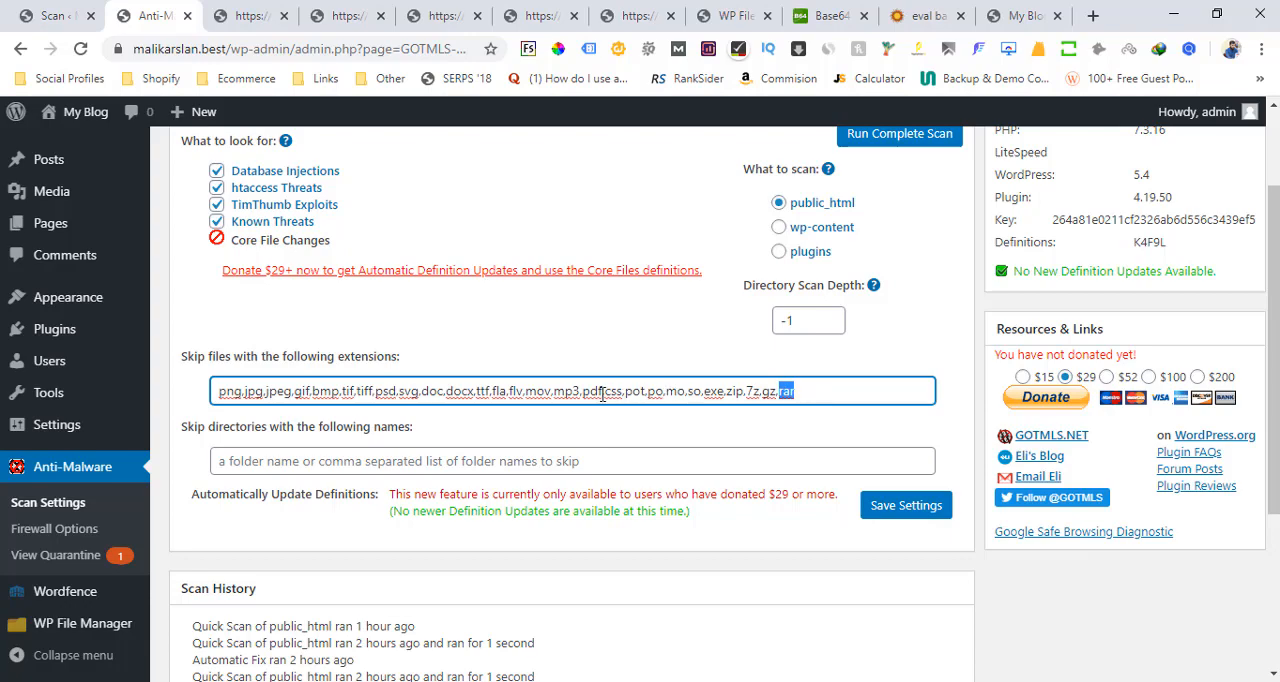
Clear the whole list of file extensions to skip and save the scan settings
{"action": "left_click_drag", "start_coordinate": [606, 394], "coordinate": [622, 394]}
{"action": "key", "text": "BackSpace"}
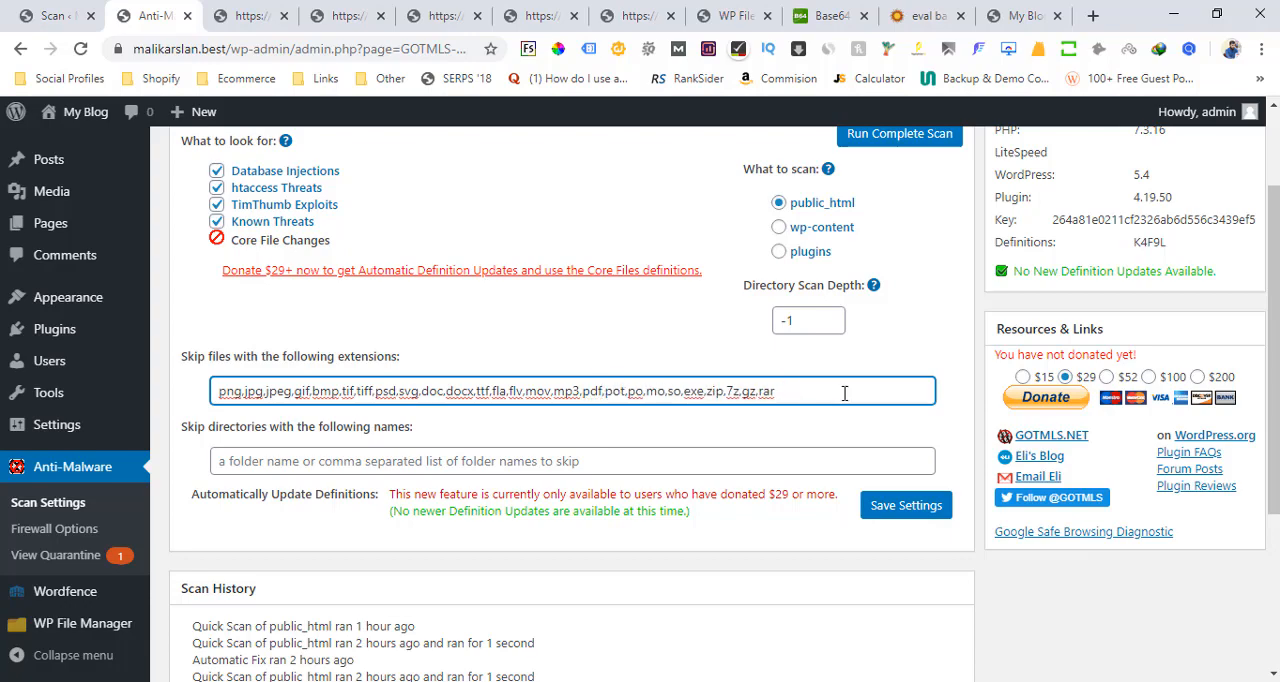
{"action": "left_click_drag", "start_coordinate": [843, 392], "coordinate": [137, 371]}
{"action": "mouse_move", "coordinate": [137, 371]}
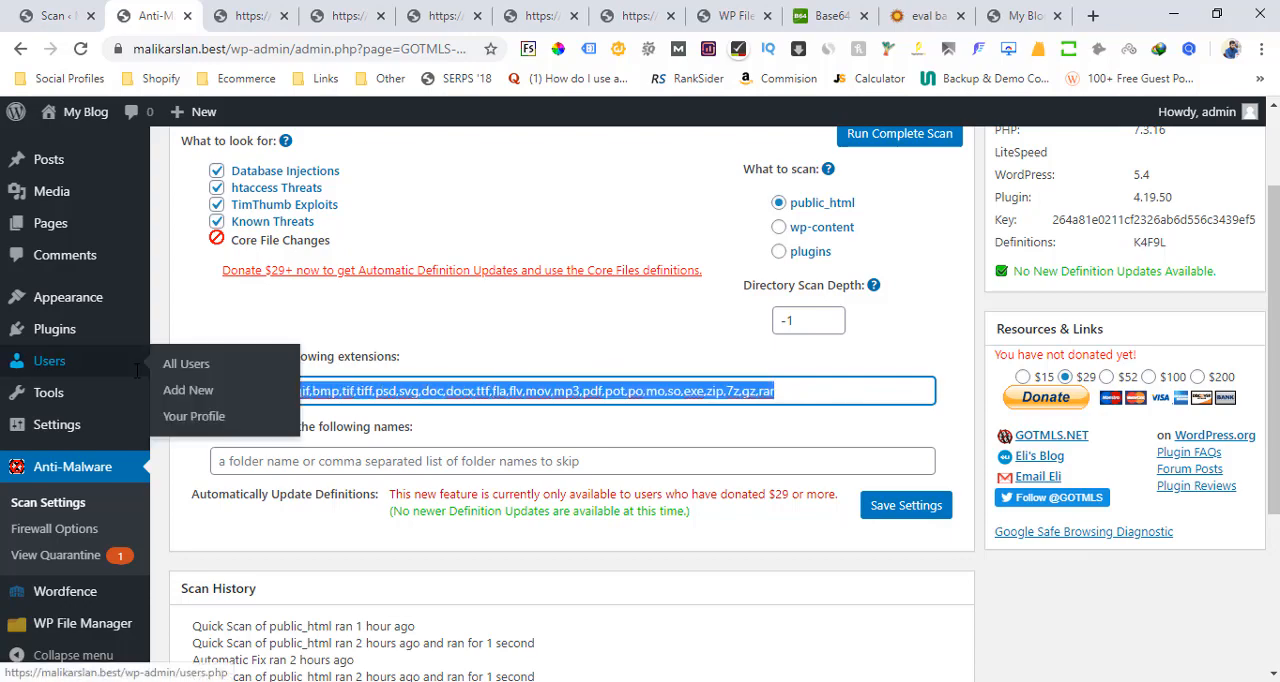
{"action": "key", "text": "BackSpace"}
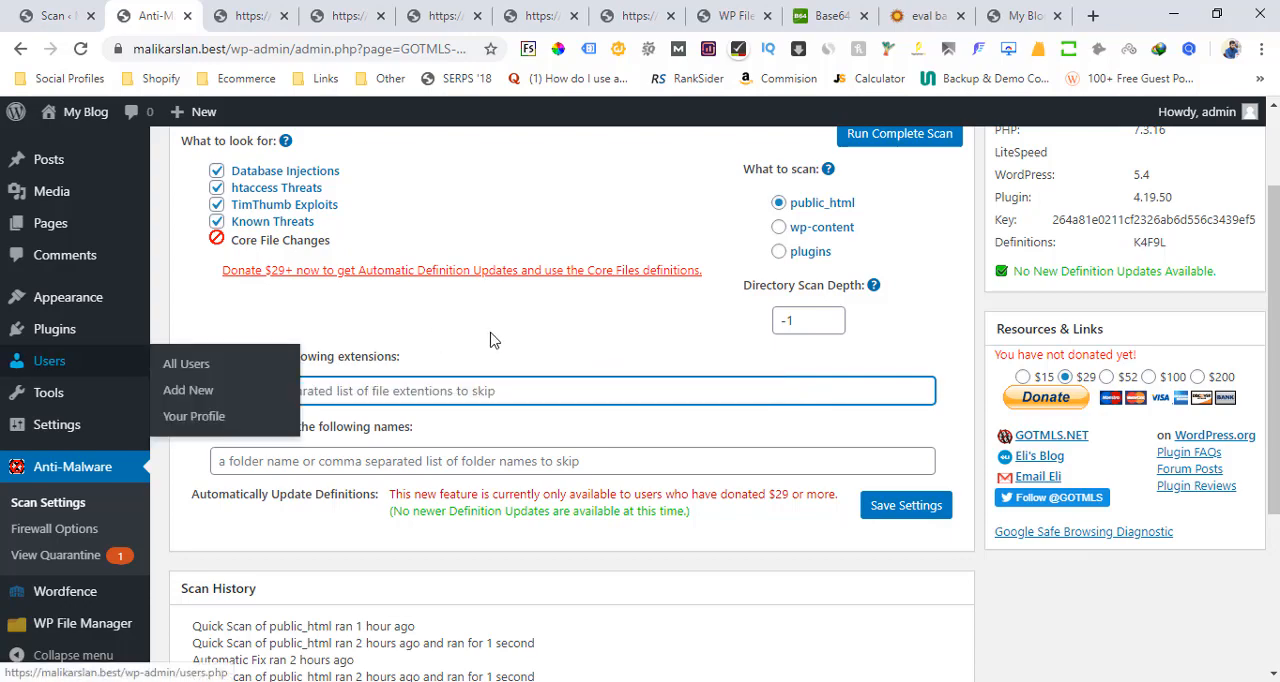
{"action": "left_click", "coordinate": [912, 507]}
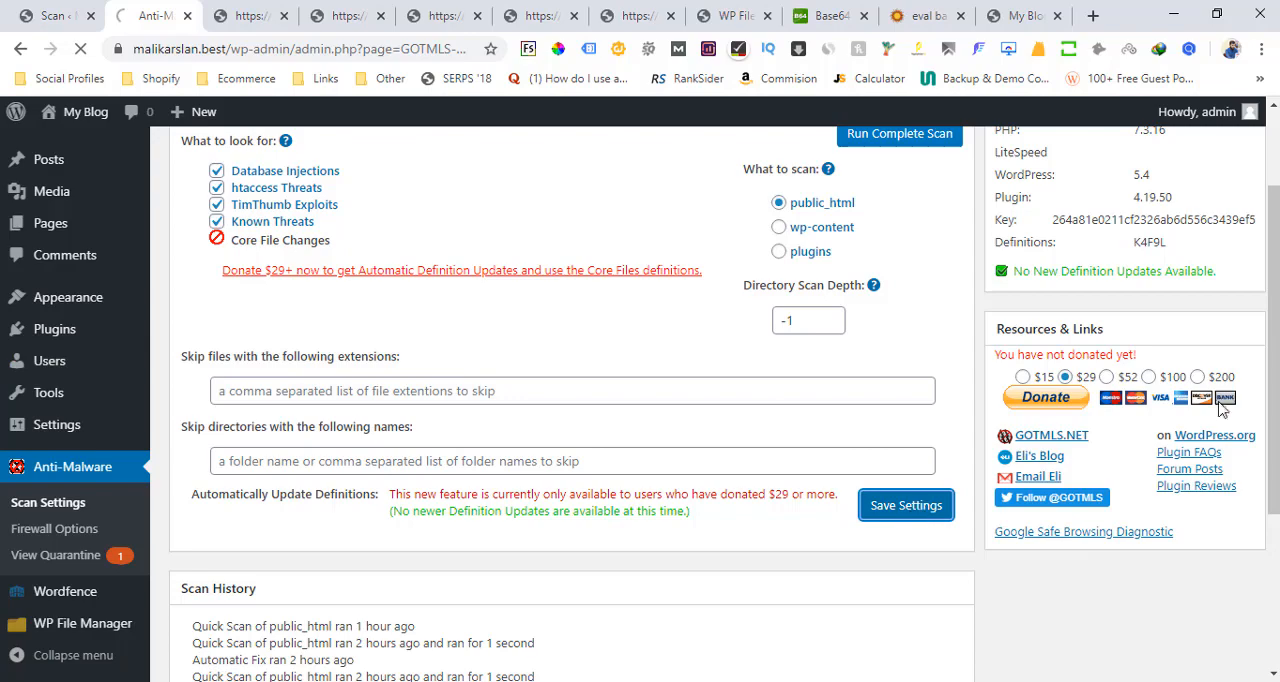
Run a complete Anti-Malware scan of public_html and review the scan status on completion
{"action": "left_click_drag", "start_coordinate": [1275, 315], "coordinate": [1276, 311]}
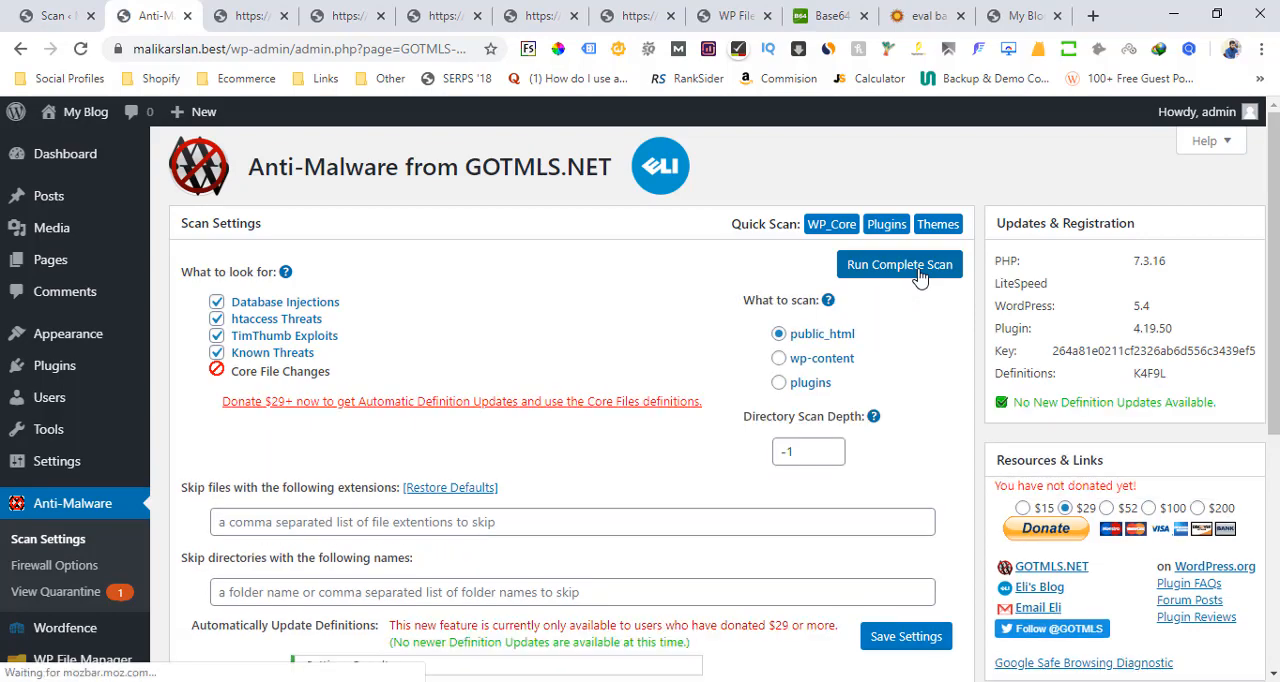
{"action": "left_click", "coordinate": [900, 265]}
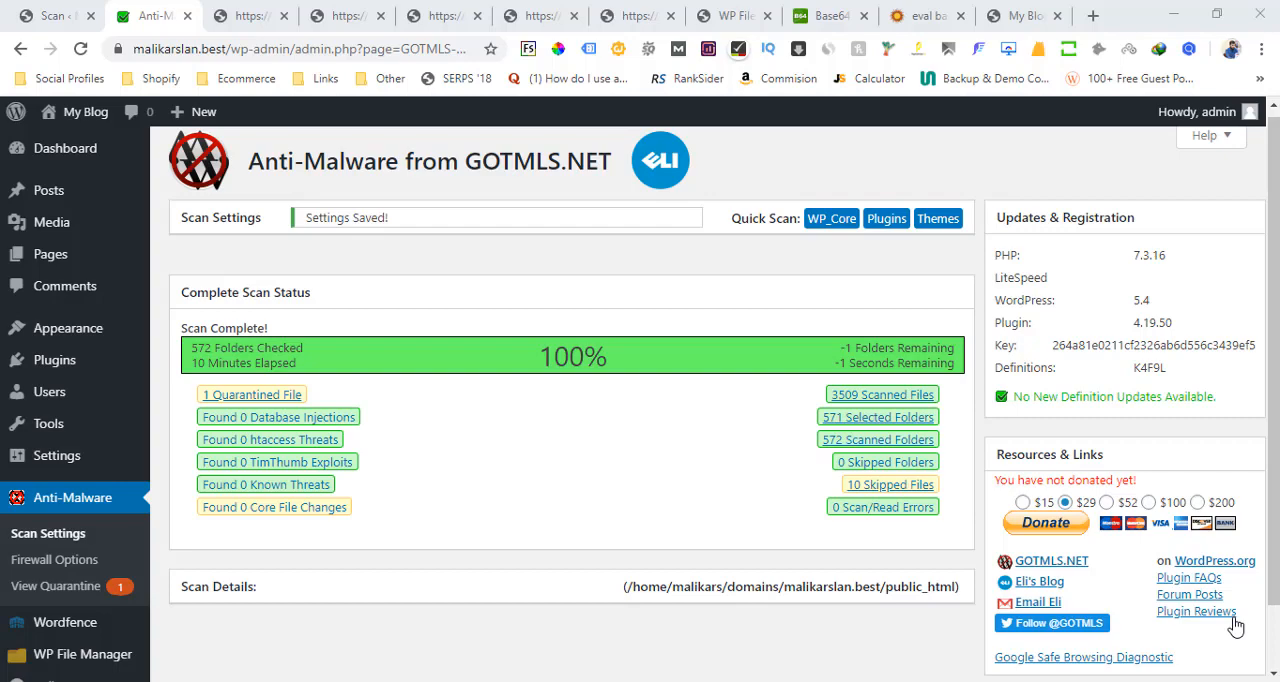
{"action": "scroll", "coordinate": [1100, 500], "scroll_direction": "down", "scroll_amount": 2}
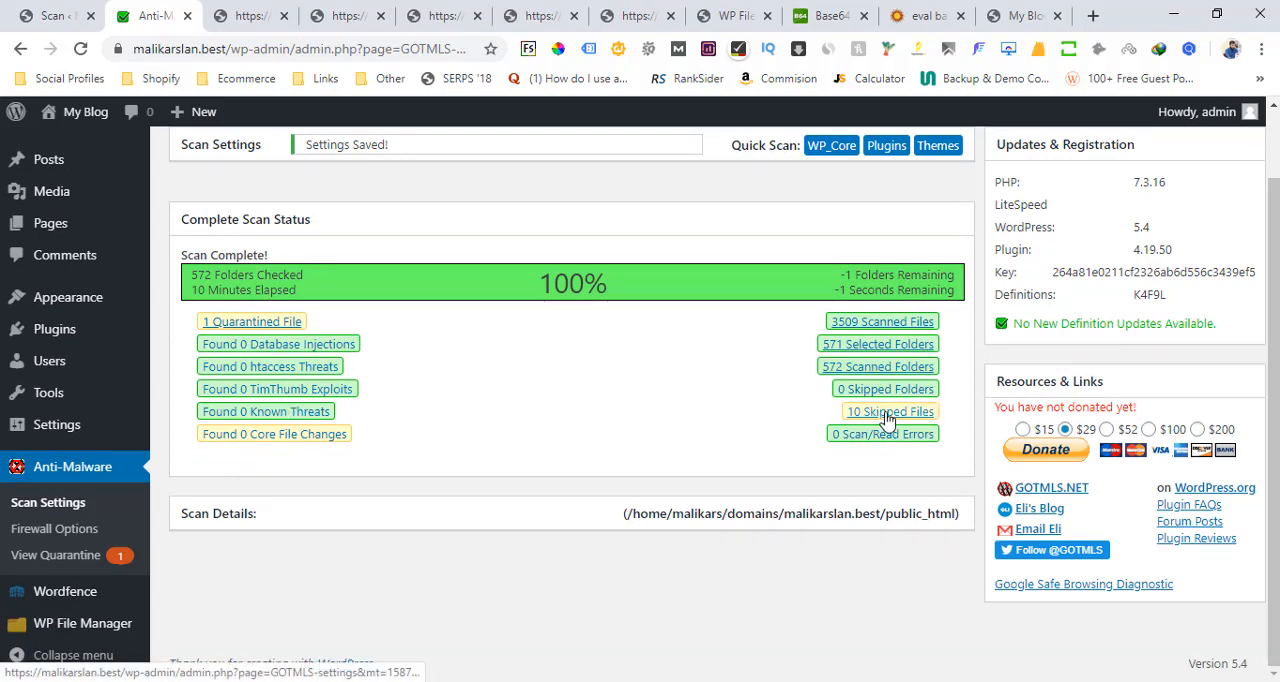
{"action": "left_click", "coordinate": [1274, 420]}
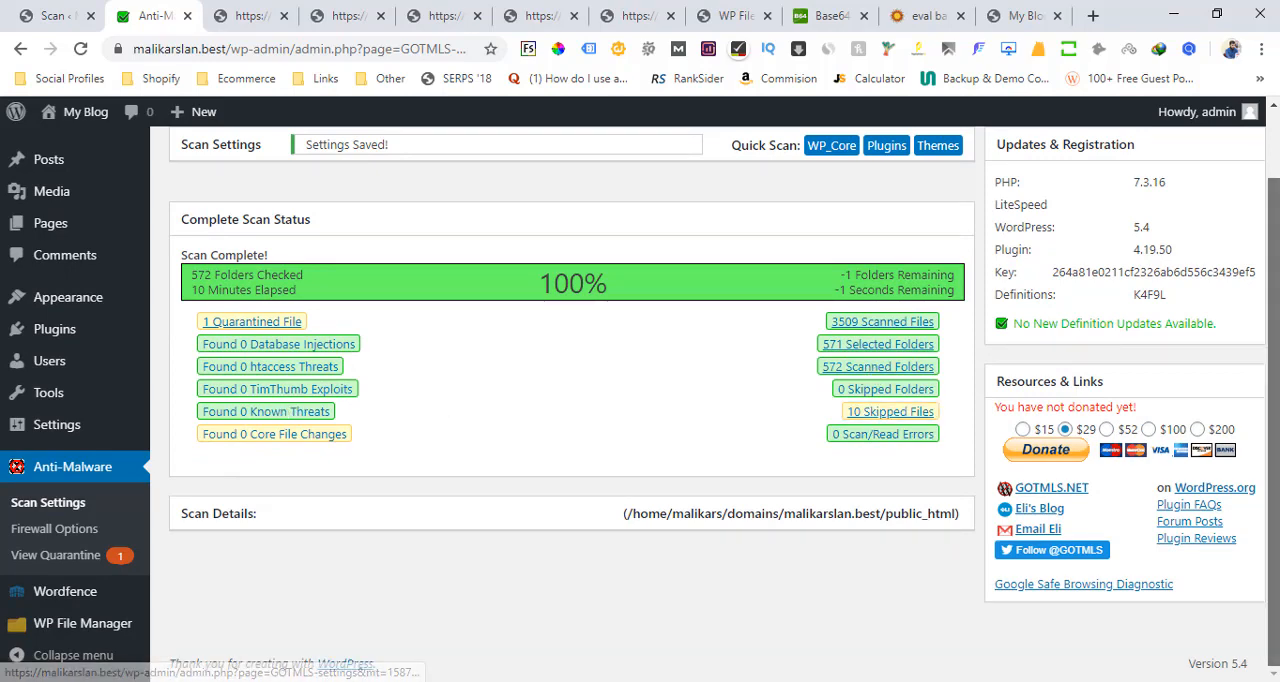
List the scan's skipped files and examine the content of wp-file-manager/lib/index.php
{"action": "left_click", "coordinate": [880, 418]}
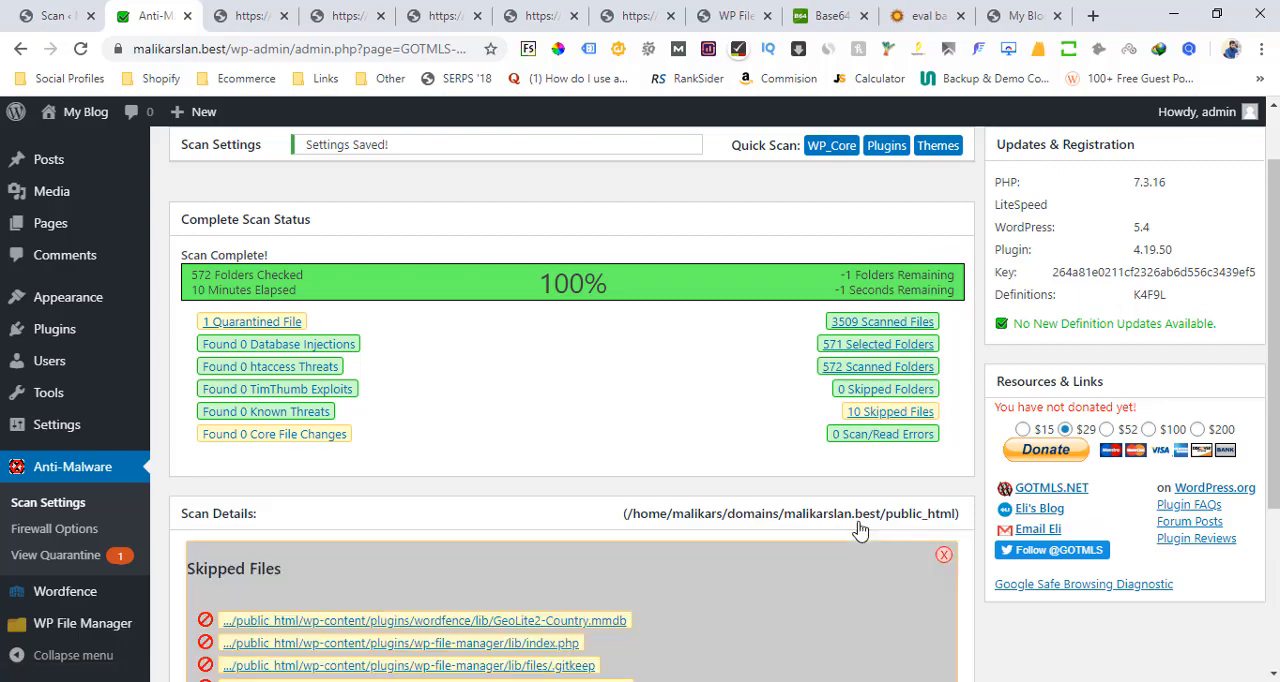
{"action": "scroll", "coordinate": [570, 450], "scroll_direction": "down", "scroll_amount": 2}
{"action": "left_click_drag", "start_coordinate": [1276, 440], "coordinate": [1276, 479]}
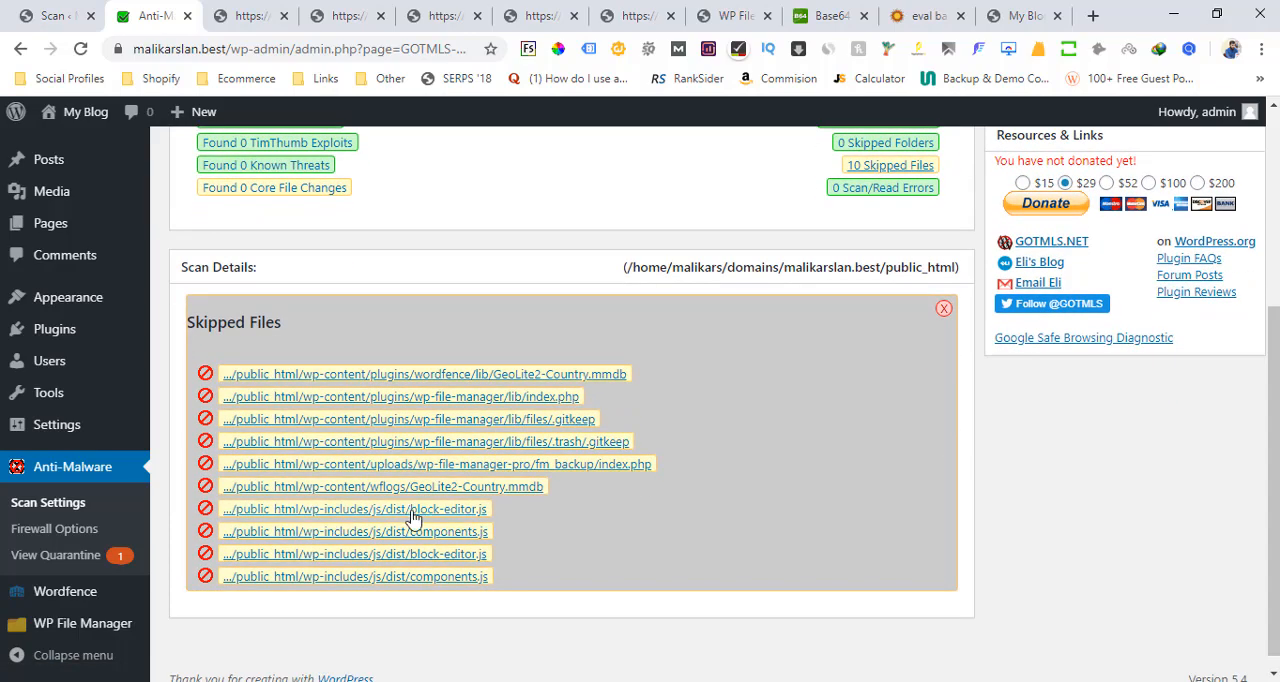
{"action": "left_click", "coordinate": [521, 400]}
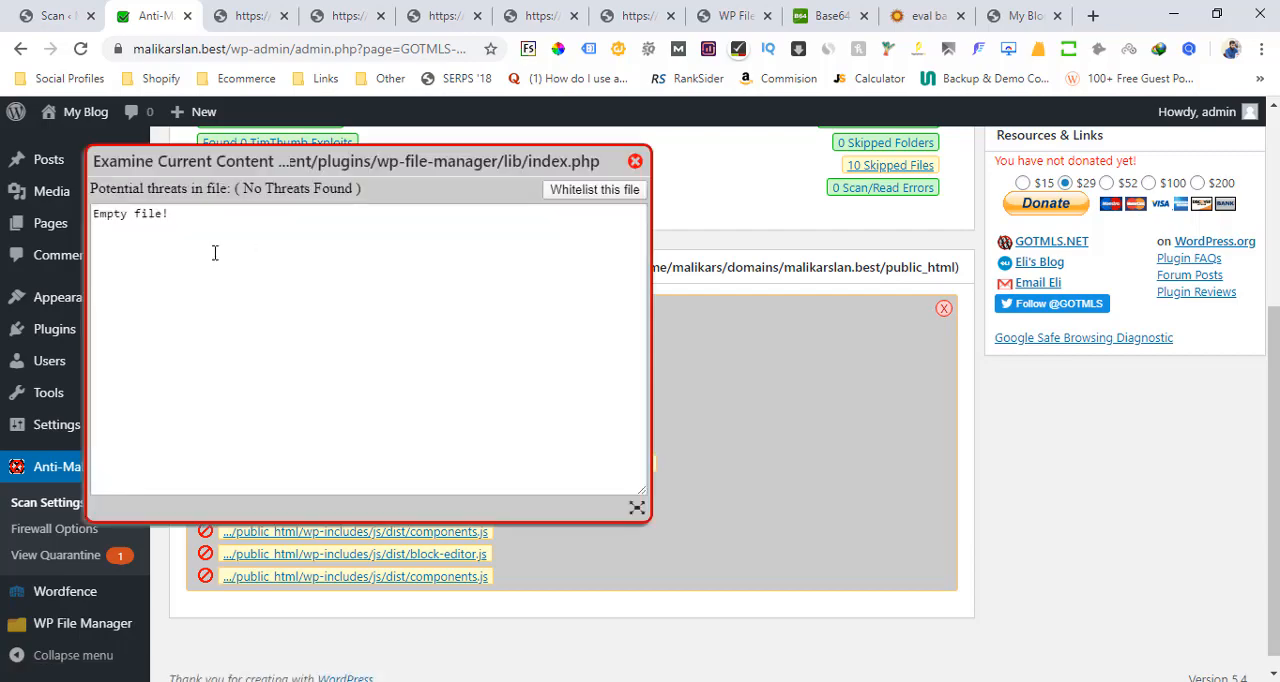
{"action": "left_click", "coordinate": [635, 161]}
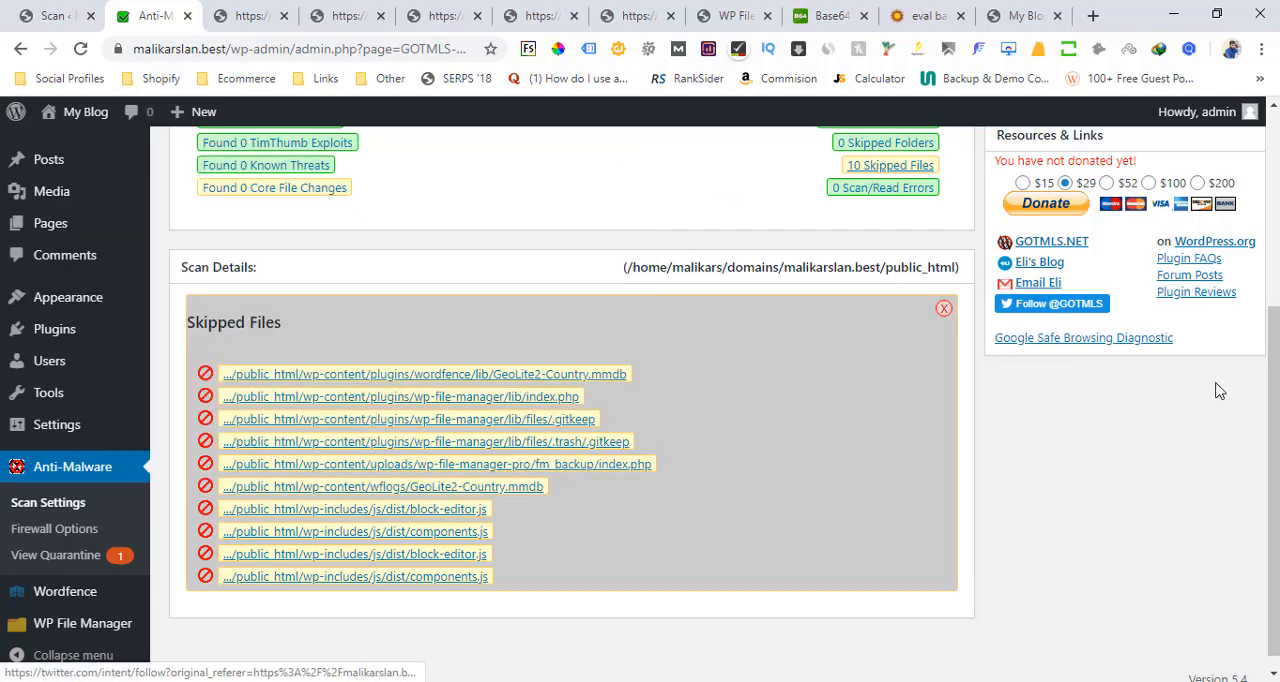
{"action": "left_click_drag", "start_coordinate": [1277, 439], "coordinate": [1277, 365]}
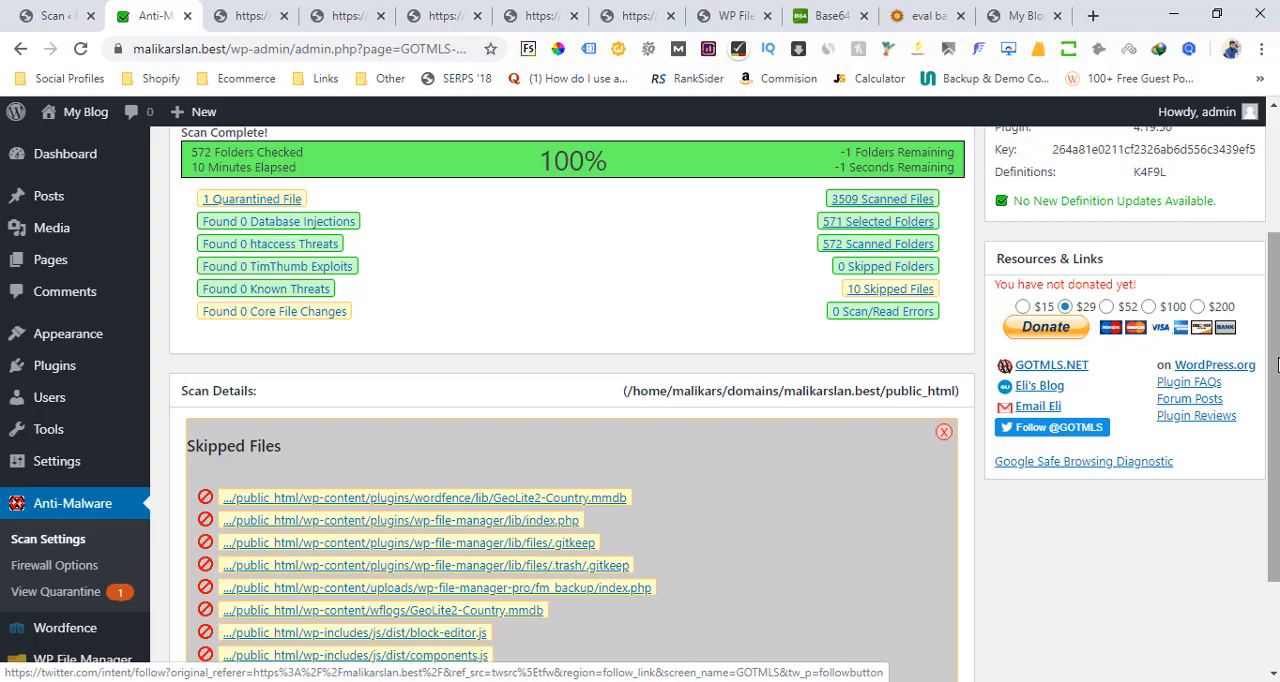
{"action": "scroll", "coordinate": [1277, 372], "scroll_direction": "down", "scroll_amount": 1}
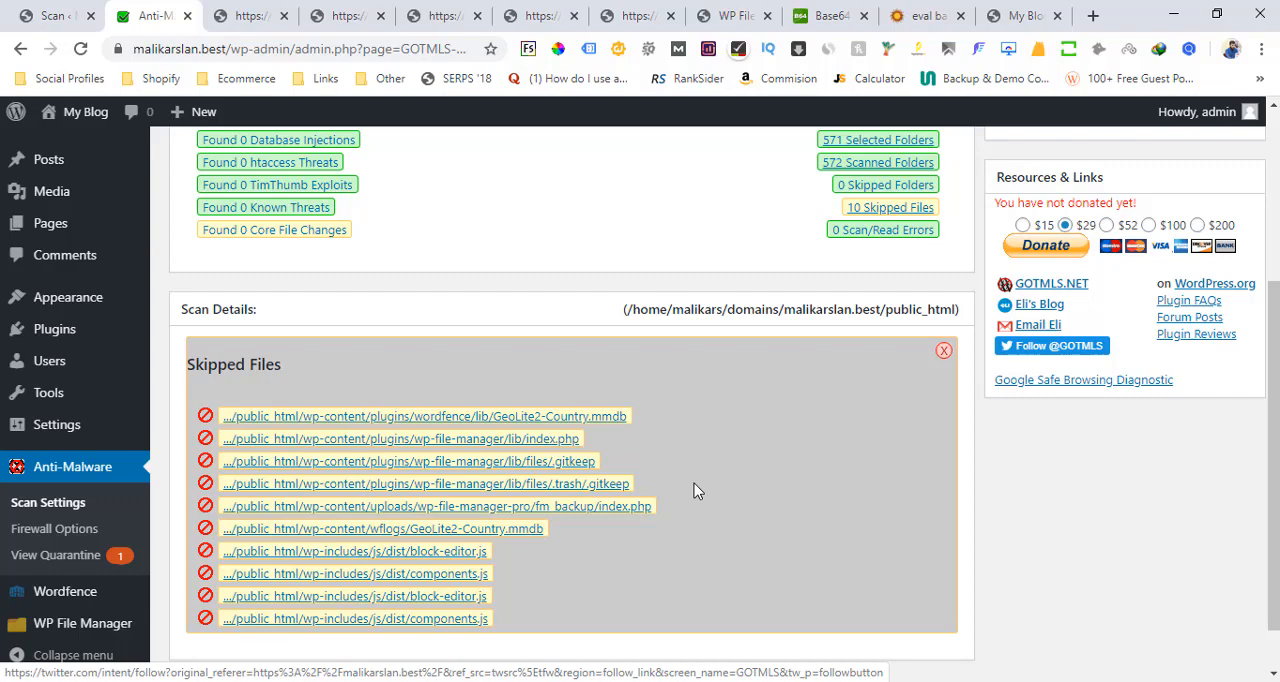
Review the complete scan status, and switch to the PowerPoint slide show to read the slide on virus scanning methods
{"action": "scroll", "coordinate": [1260, 203], "scroll_direction": "up", "scroll_amount": 3}
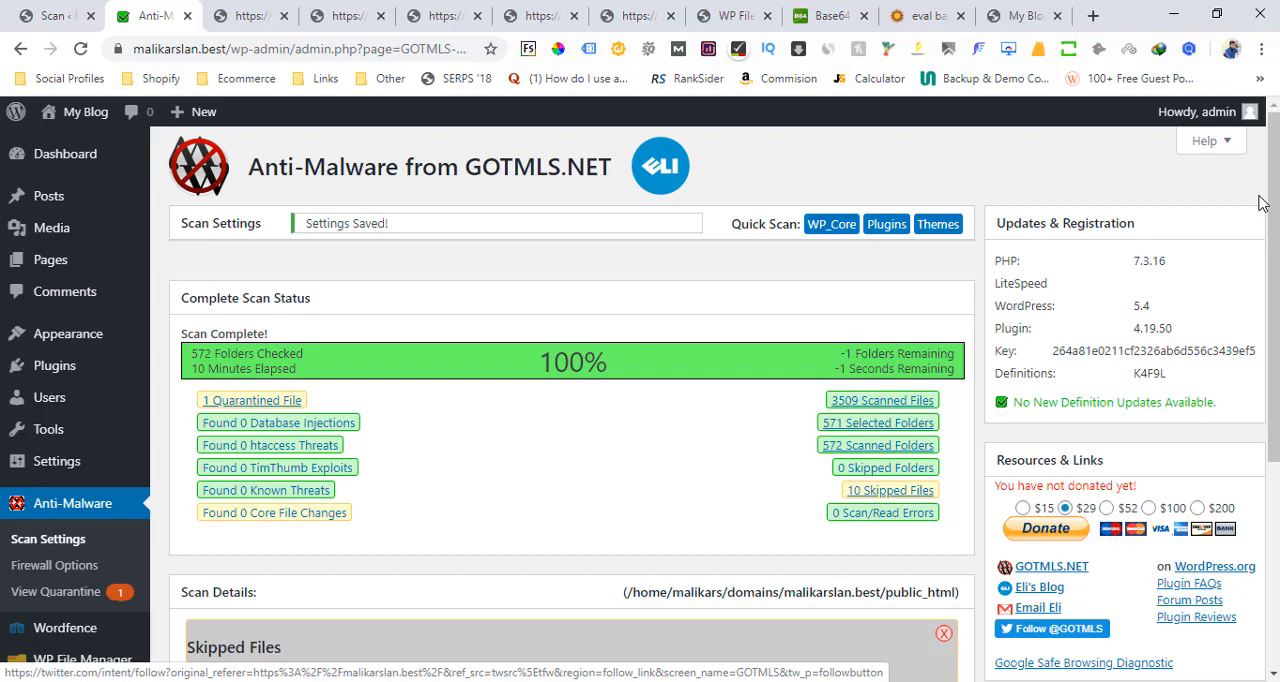
{"action": "left_click", "coordinate": [578, 680]}
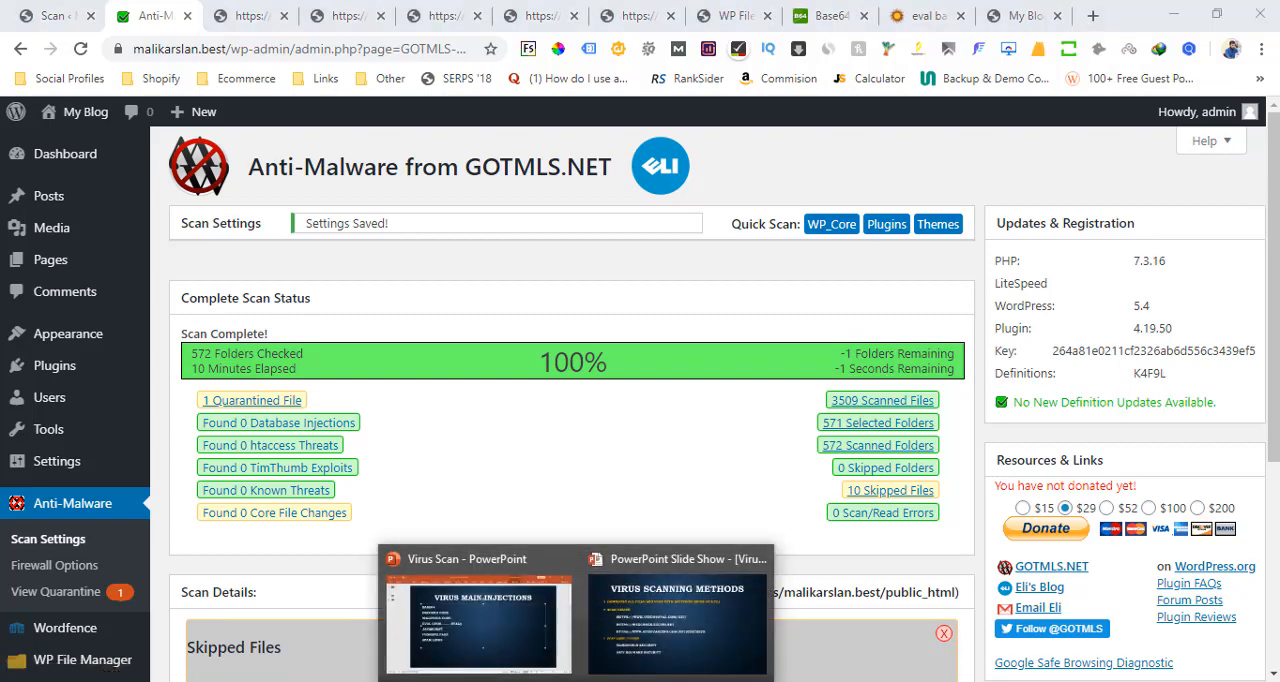
{"action": "left_click", "coordinate": [614, 670]}
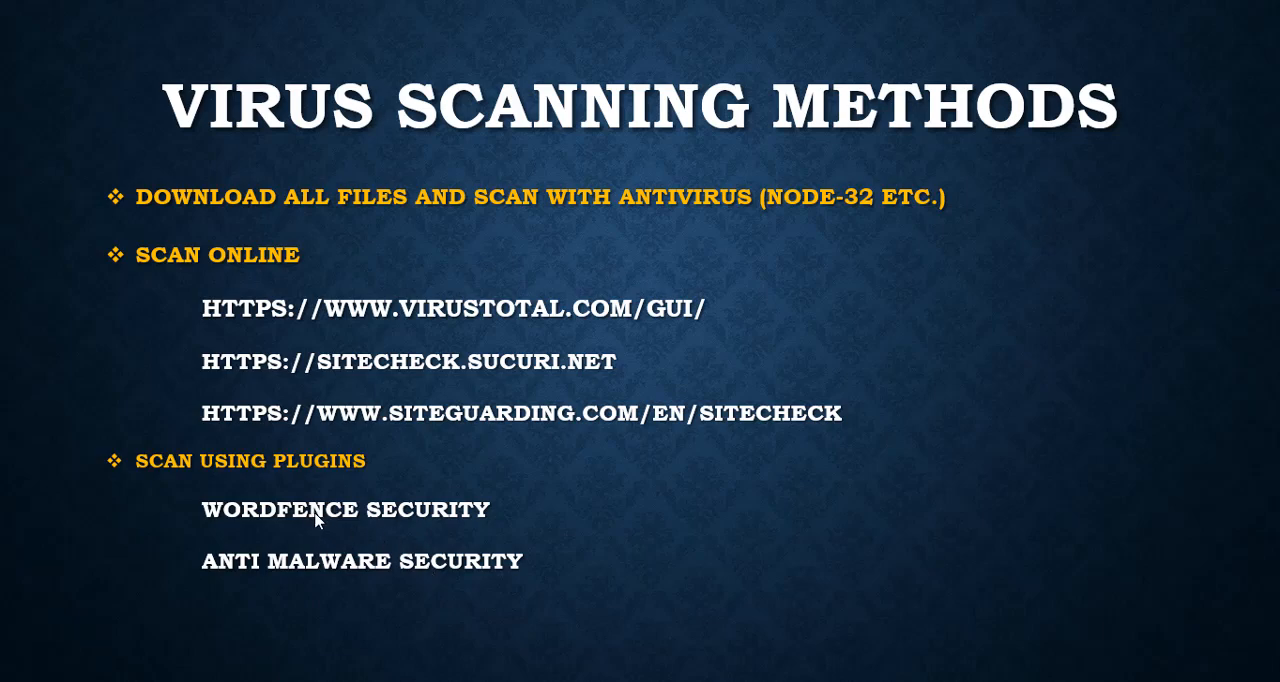
{"action": "key", "text": "Escape"}
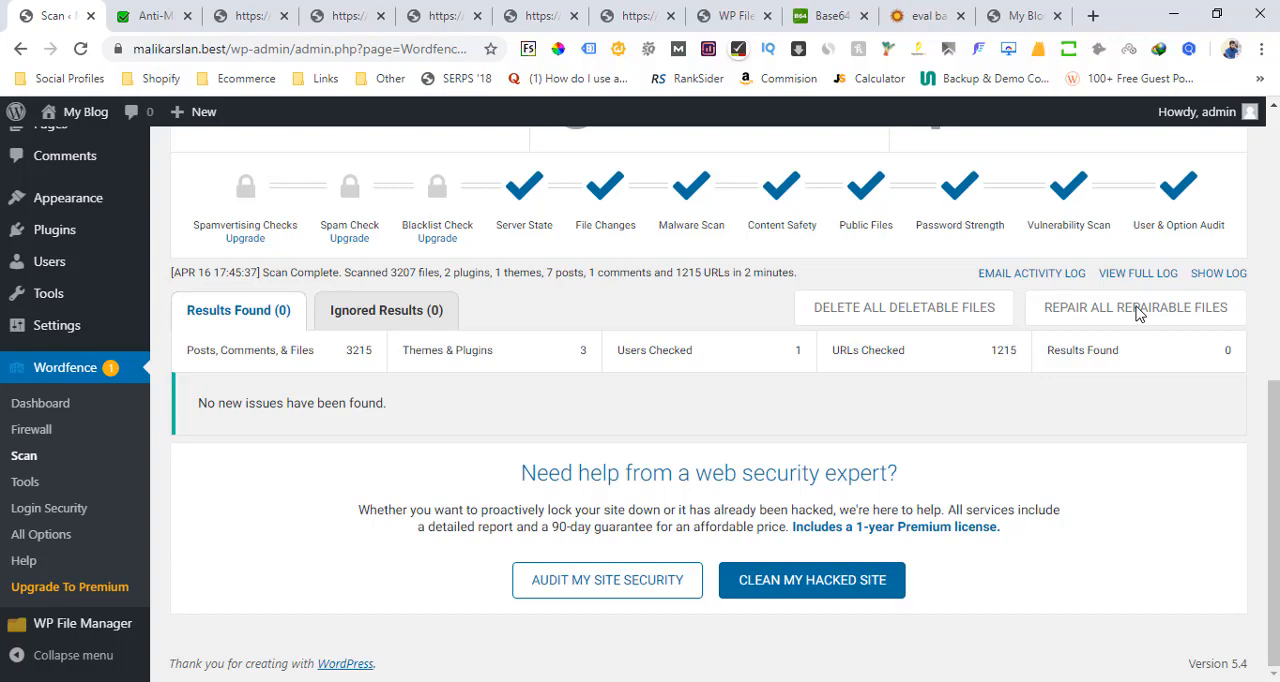
Review Wordfence's file differences for twentytwenty/functions.php and check the Anti-Malware and Wordfence scan results alongside the live blog
{"action": "left_click", "coordinate": [348, 15]}
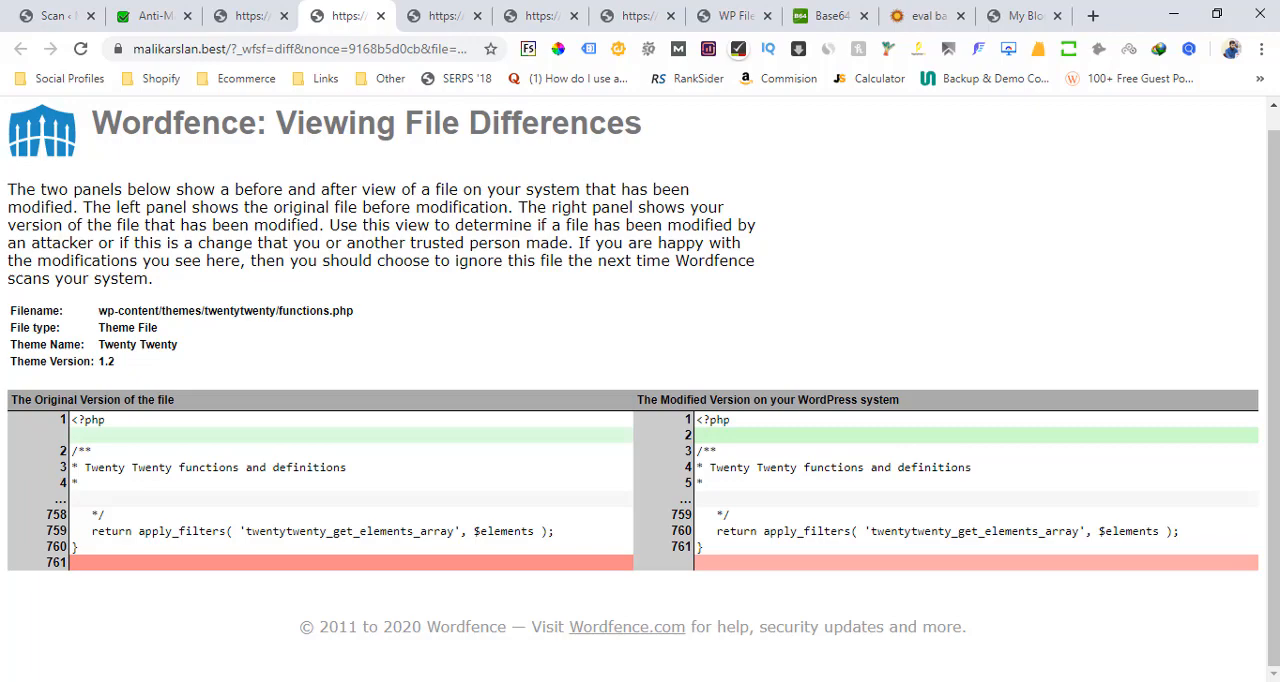
{"action": "left_click", "coordinate": [155, 15]}
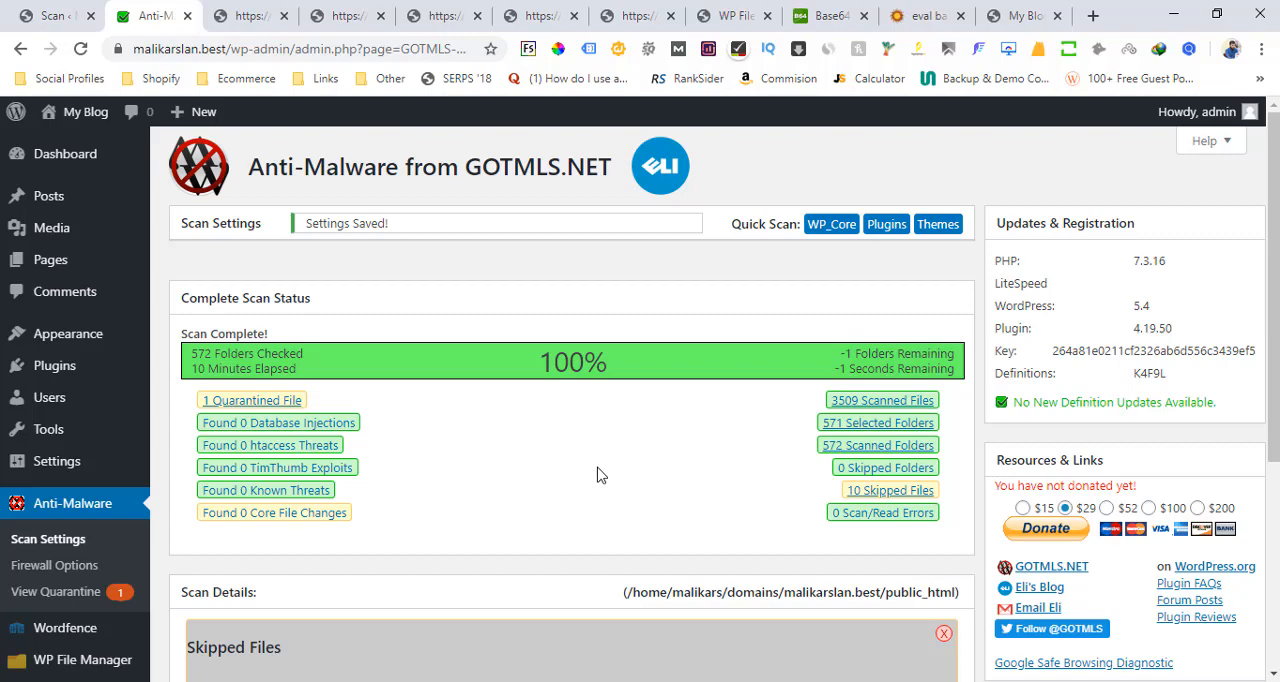
{"action": "left_click", "coordinate": [1015, 15]}
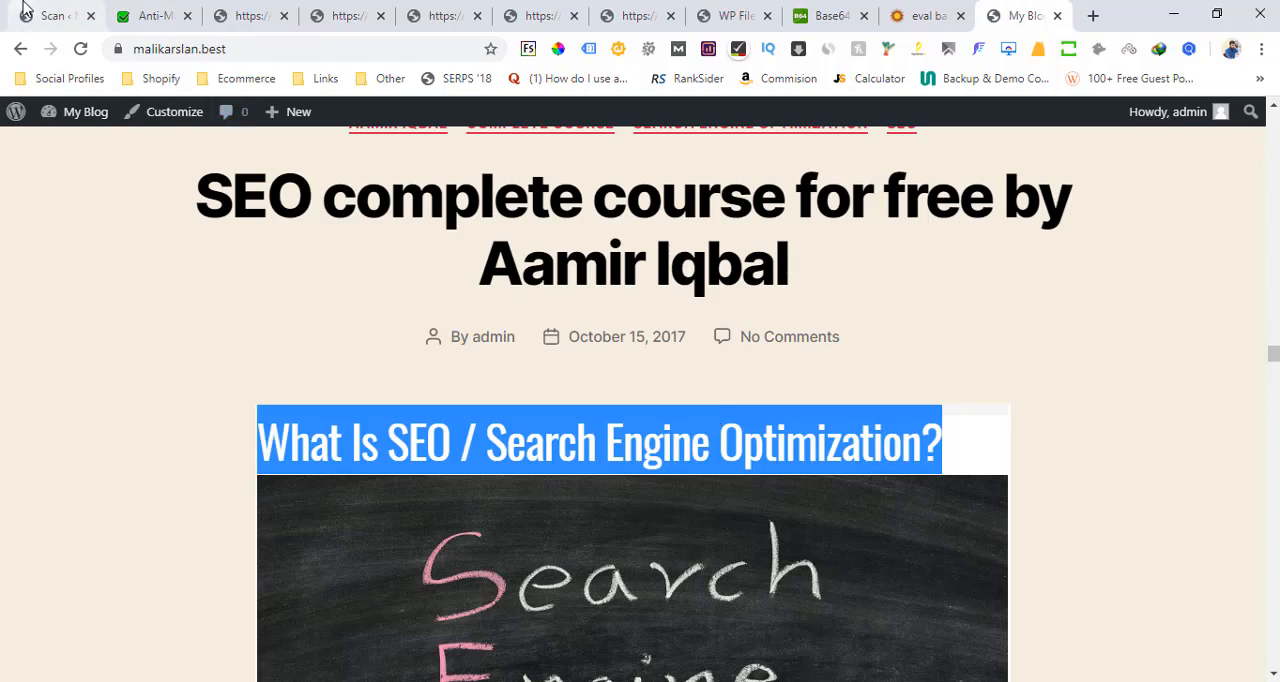
{"action": "left_click", "coordinate": [50, 15]}
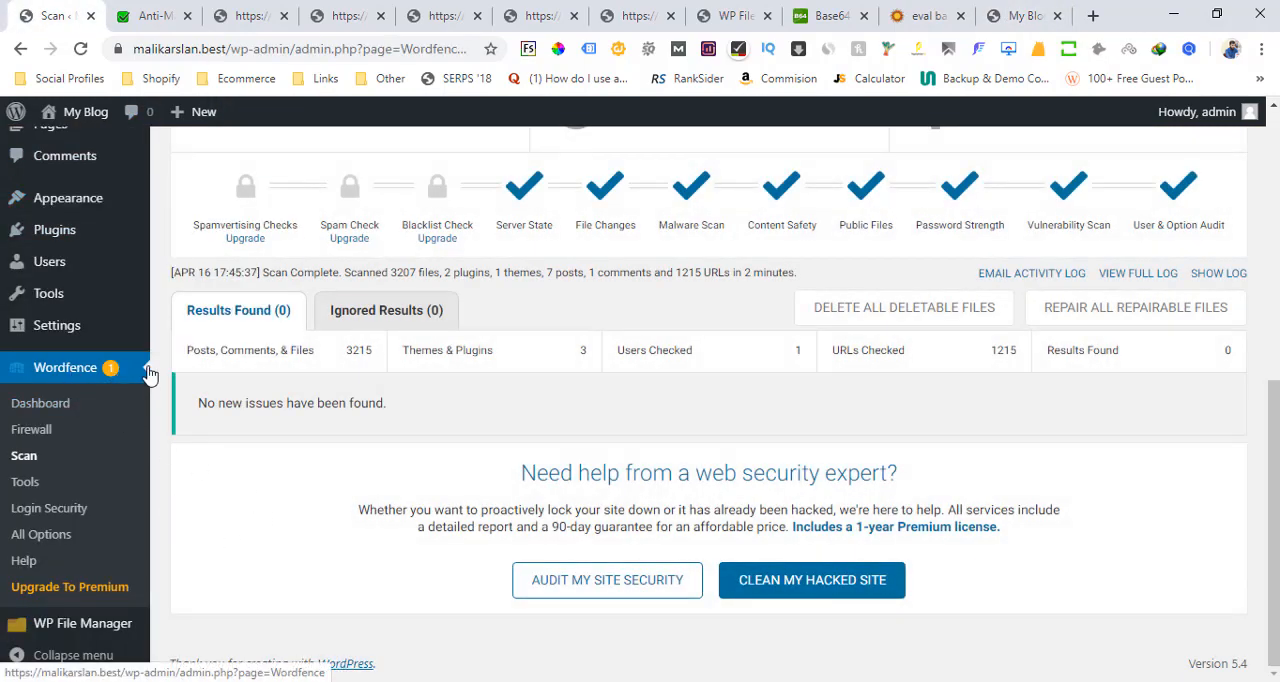